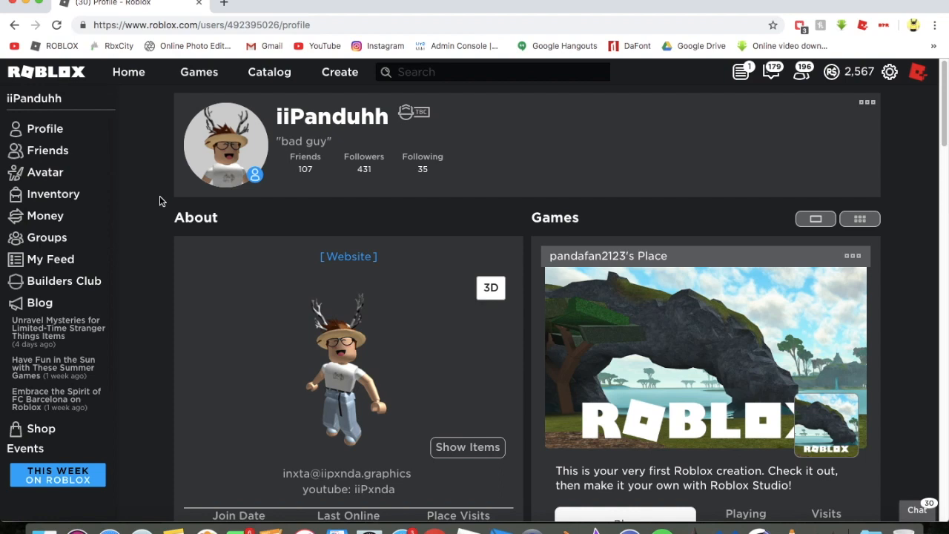
- Open YouTube in a new browser tab
{"action": "left_click", "coordinate": [224, 4]}
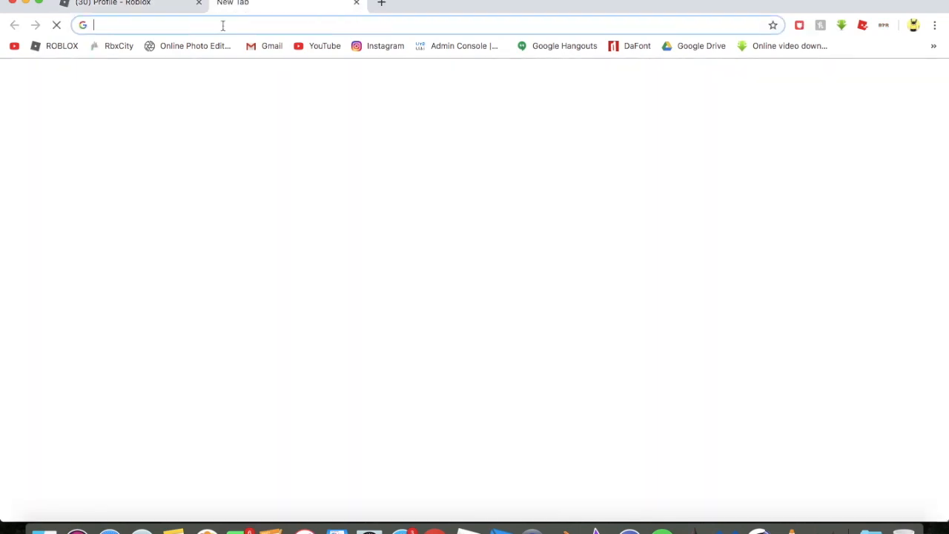
{"action": "type", "text": "youtu"}
{"action": "key", "text": "Return"}
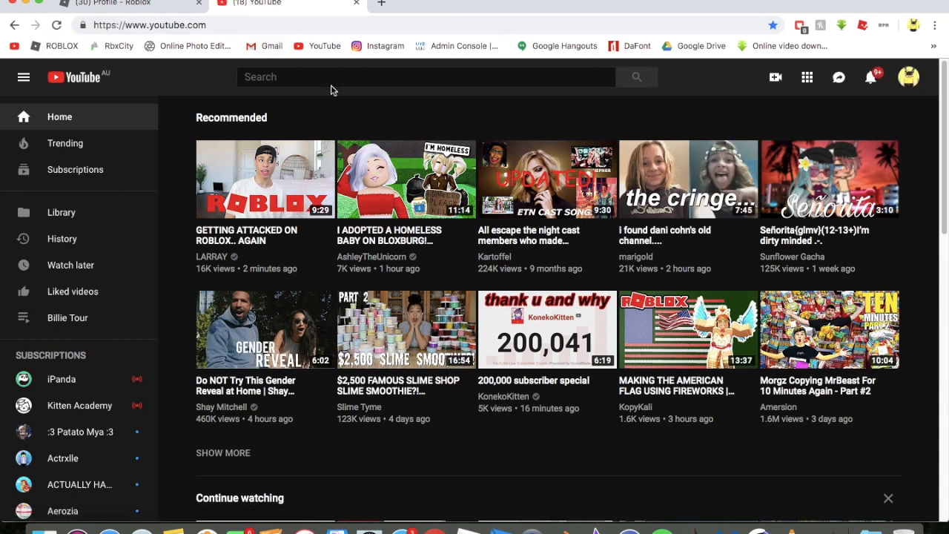
- Search YouTube for "cinema 4d r16 bushrack" and look through the resulting videos
{"action": "left_click", "coordinate": [333, 77]}
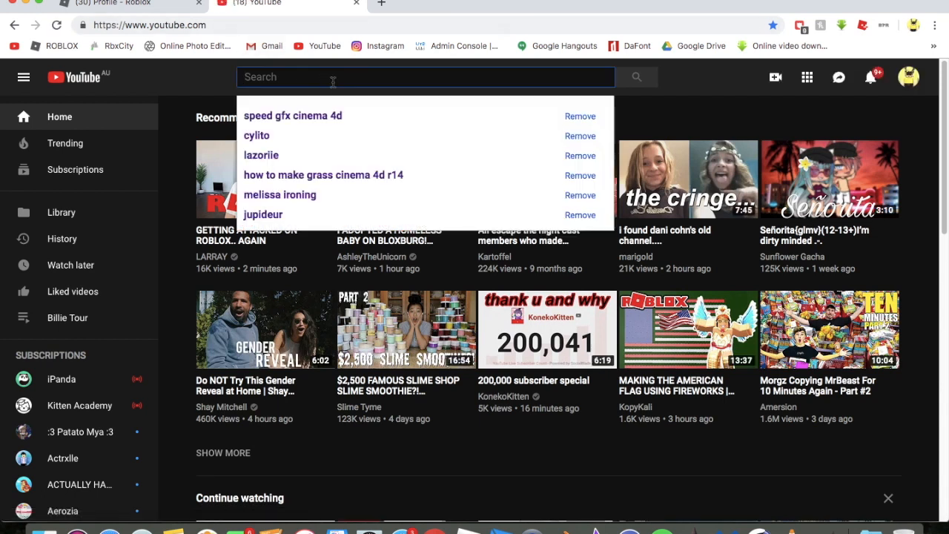
{"action": "type", "text": "Cineman"}
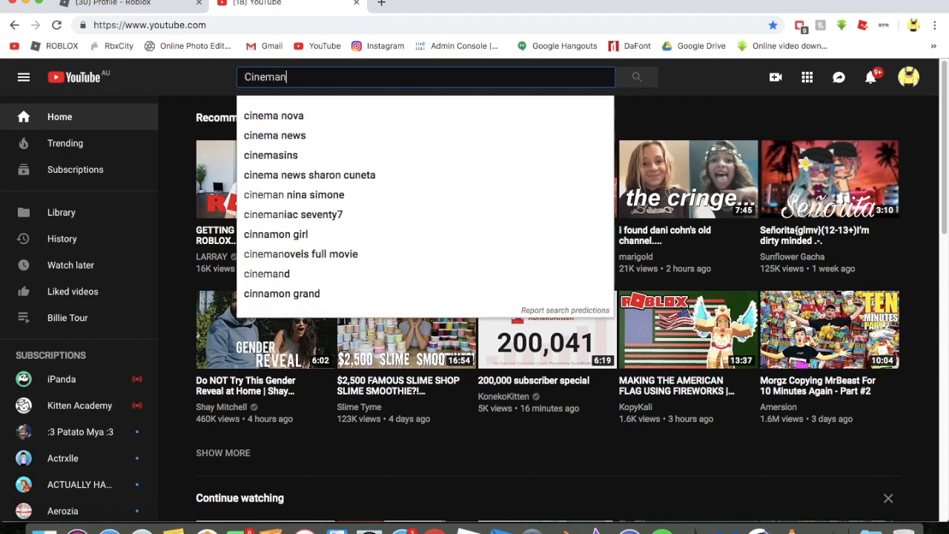
{"action": "key", "text": "BackSpace"}
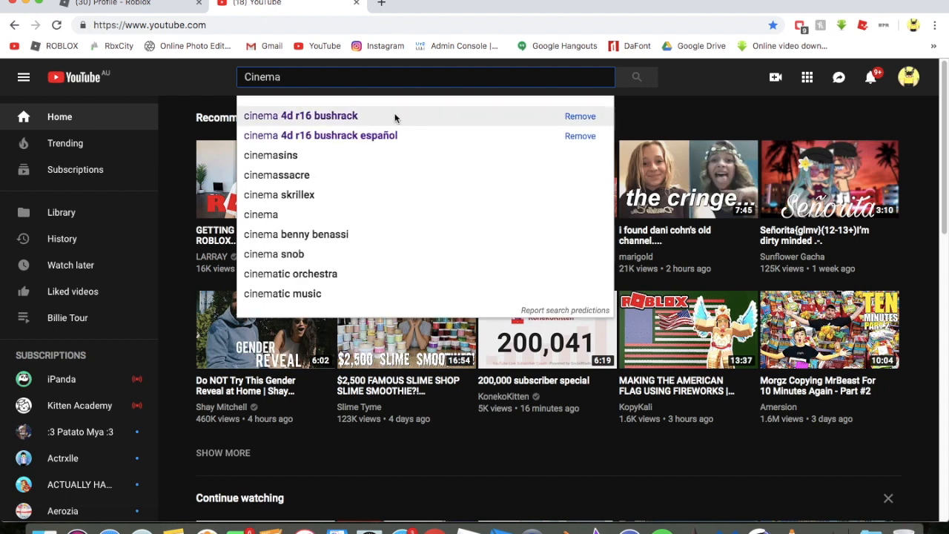
{"action": "left_click", "coordinate": [395, 118]}
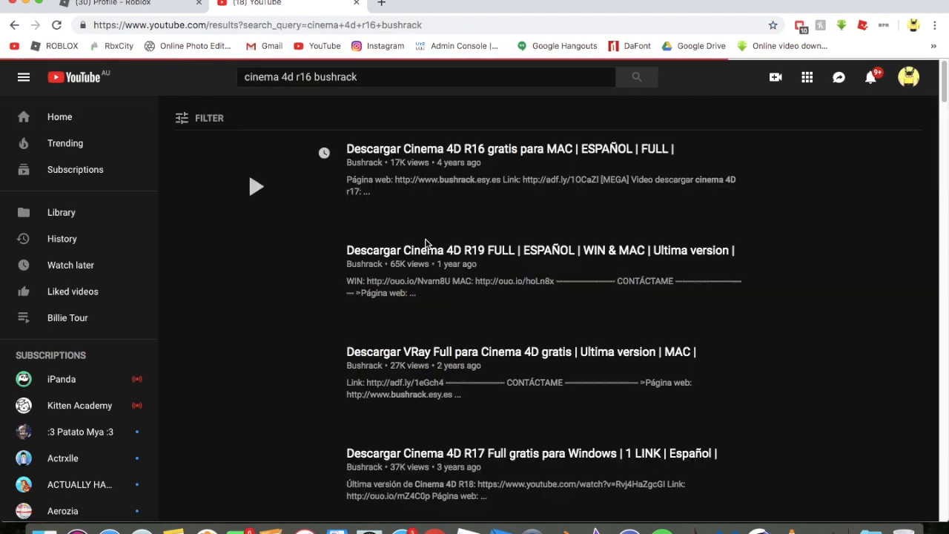
{"action": "scroll", "coordinate": [467, 276], "scroll_direction": "down", "scroll_amount": 6}
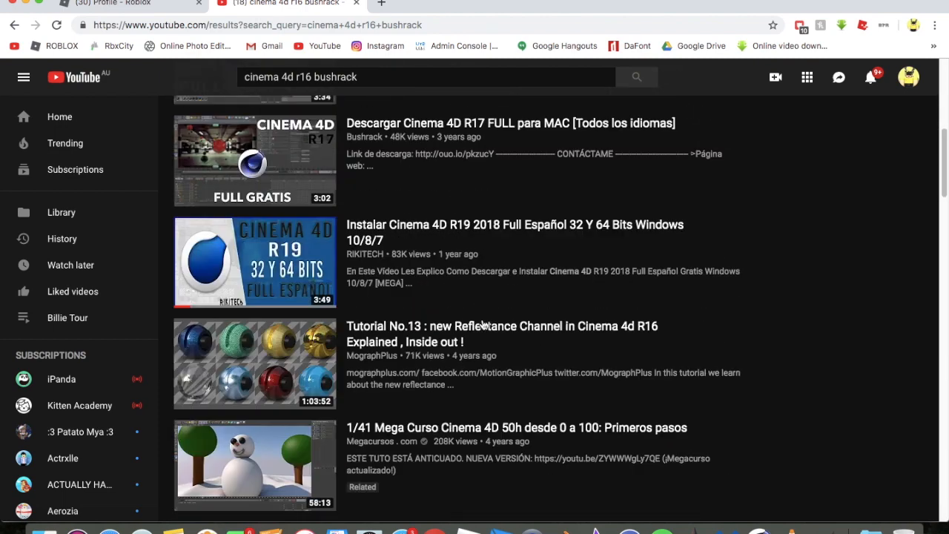
{"action": "scroll", "coordinate": [482, 323], "scroll_direction": "down", "scroll_amount": 7}
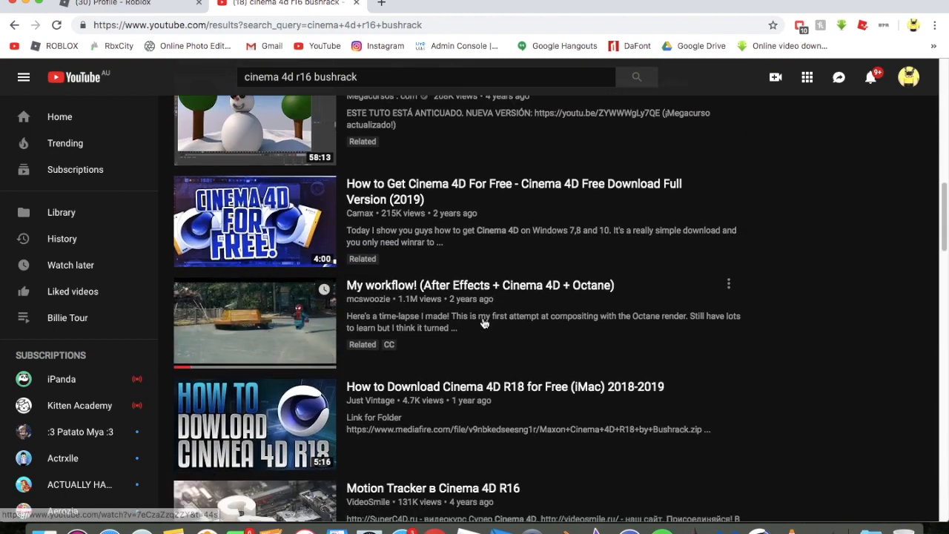
{"action": "scroll", "coordinate": [482, 324], "scroll_direction": "down", "scroll_amount": 10}
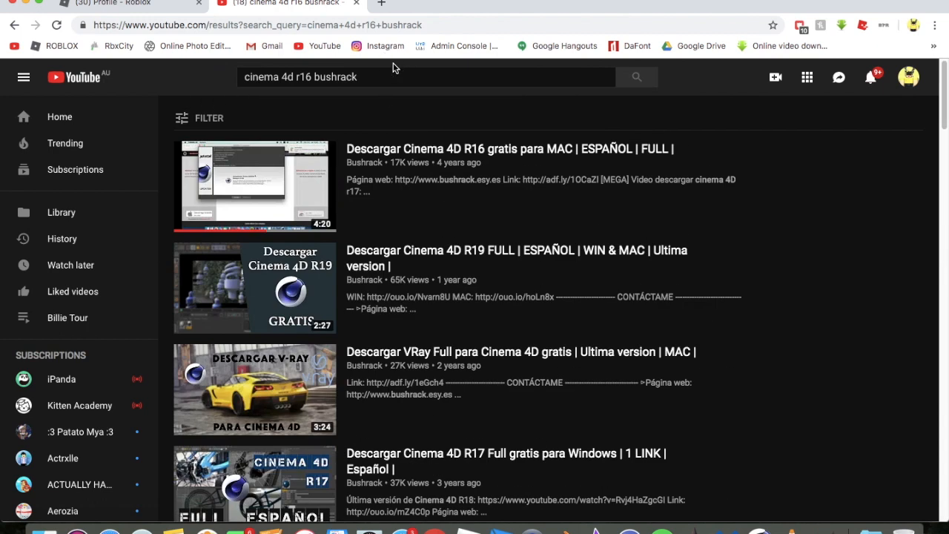
- Search for "cinema 4d r18 raptor" instead and open the video "How to get C4D R18 FOR FREE MAC"
{"action": "left_click", "coordinate": [349, 77]}
{"action": "double_click", "coordinate": [350, 77]}
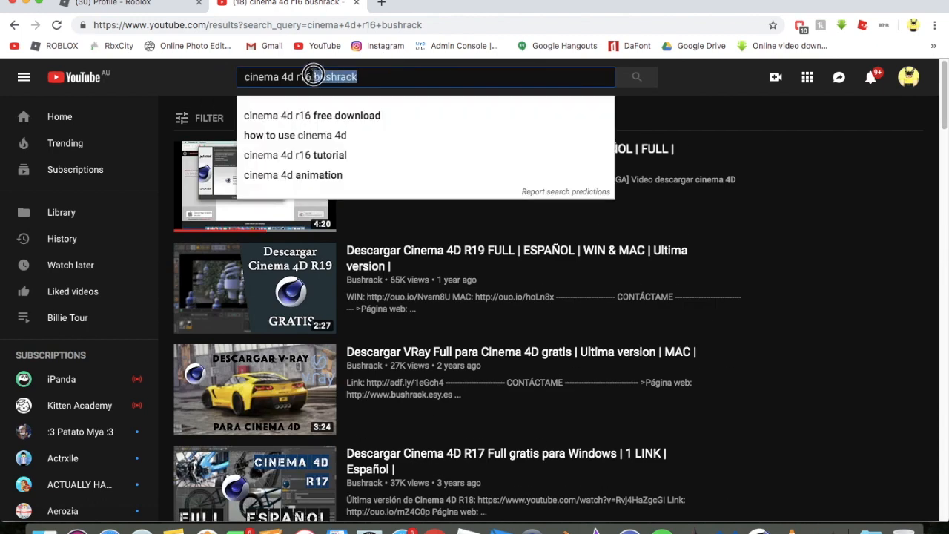
{"action": "key", "text": "BackSpace"}
{"action": "type", "text": "8"}
{"action": "left_click", "coordinate": [381, 117]}
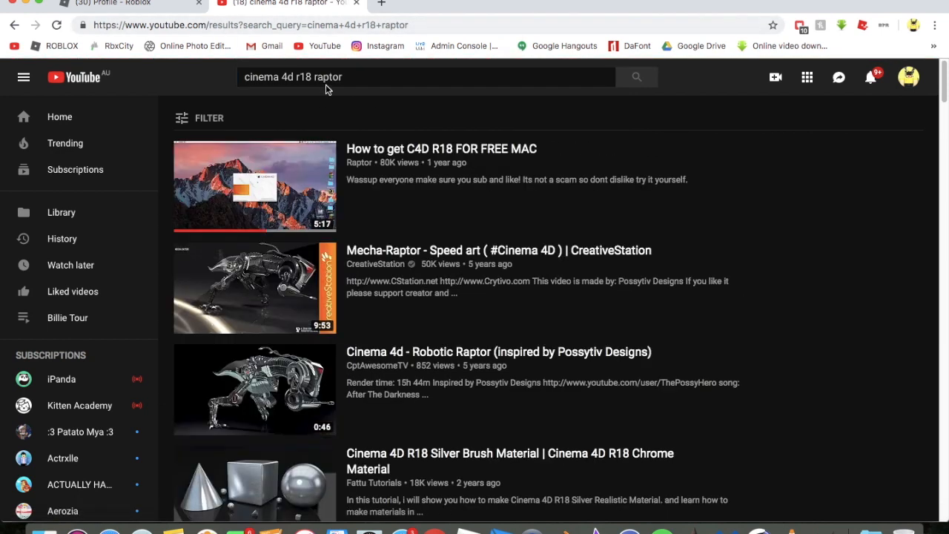
{"action": "left_click", "coordinate": [472, 148]}
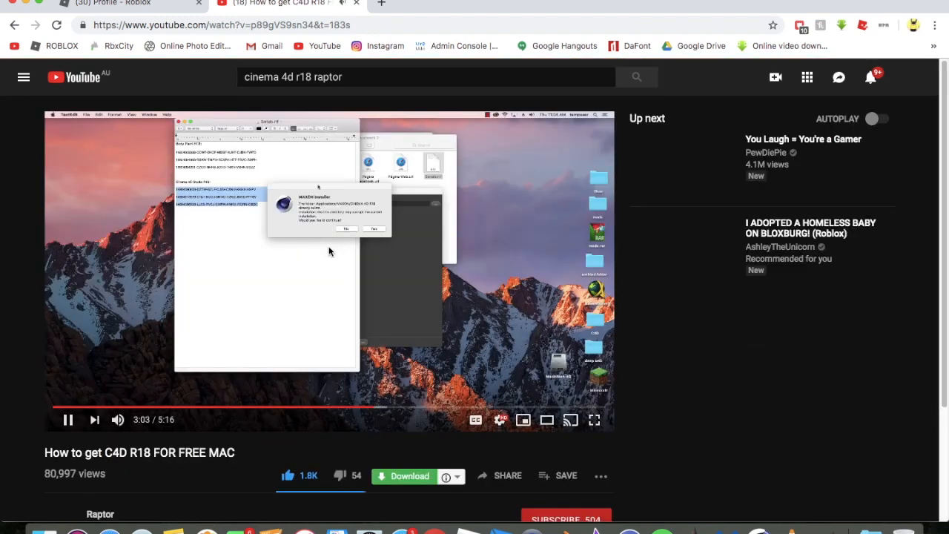
- Pause the video, expand its description and open the MediaFire link
{"action": "left_click", "coordinate": [309, 265]}
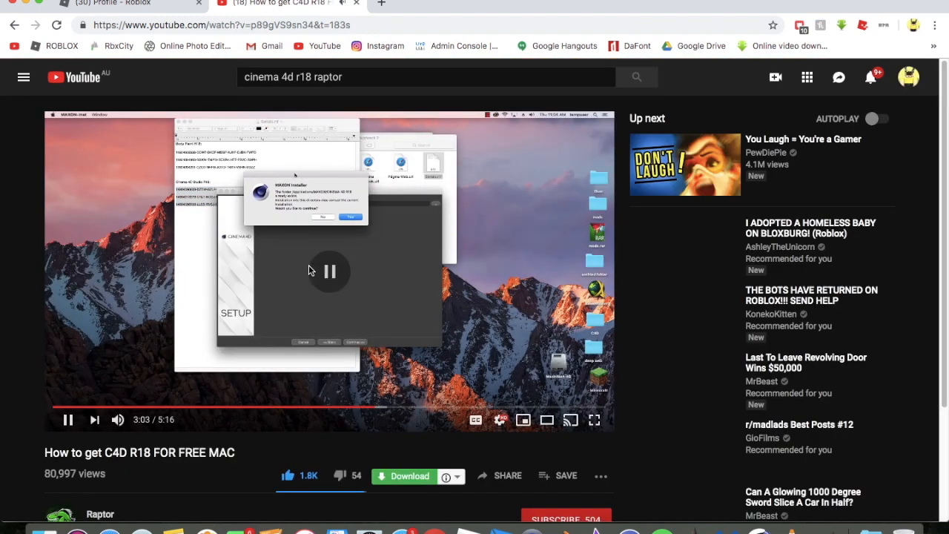
{"action": "scroll", "coordinate": [349, 356], "scroll_direction": "down", "scroll_amount": 3}
{"action": "scroll", "coordinate": [133, 489], "scroll_direction": "down", "scroll_amount": 1}
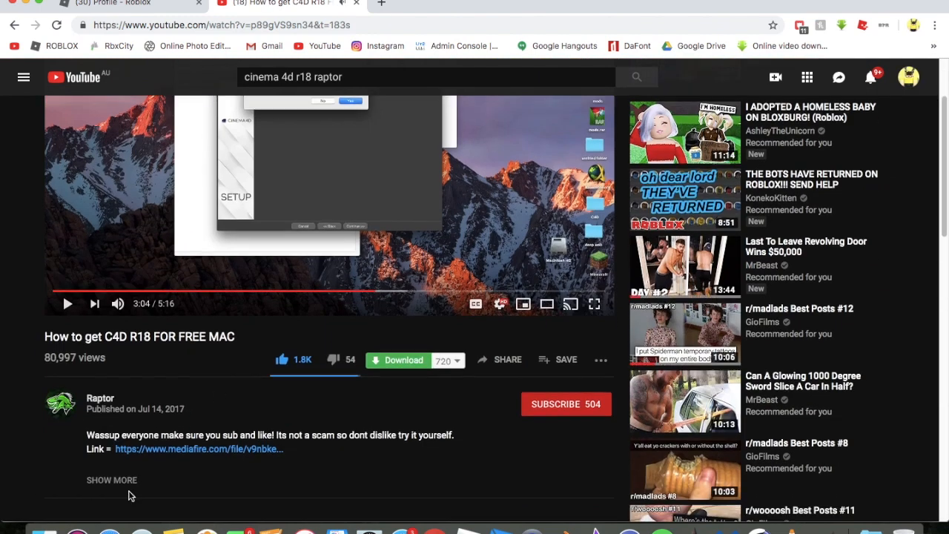
{"action": "left_click", "coordinate": [123, 482]}
{"action": "left_click", "coordinate": [178, 450]}
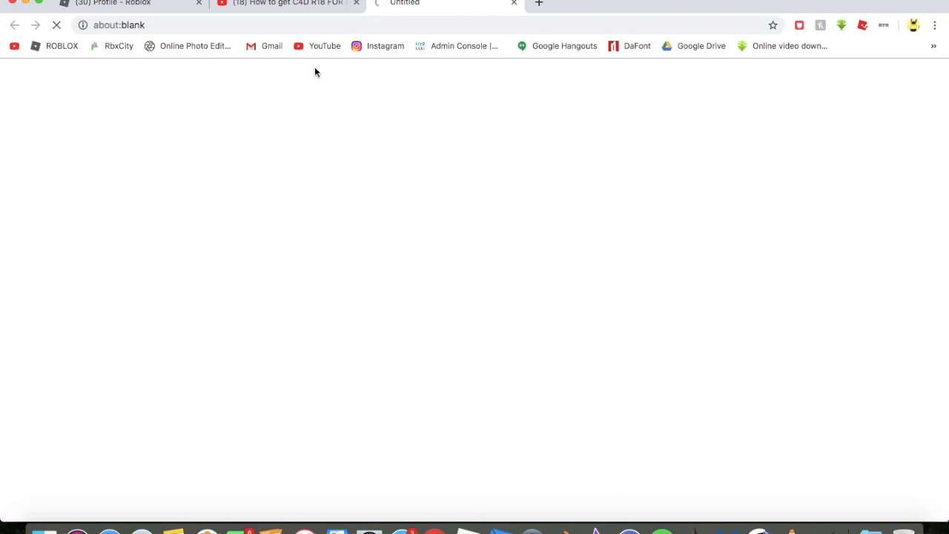
- Download the "Maxon Cinema 4D R18 by Bushrack" archive from MediaFire, closing the video page and the download page
{"action": "left_click", "coordinate": [357, 3]}
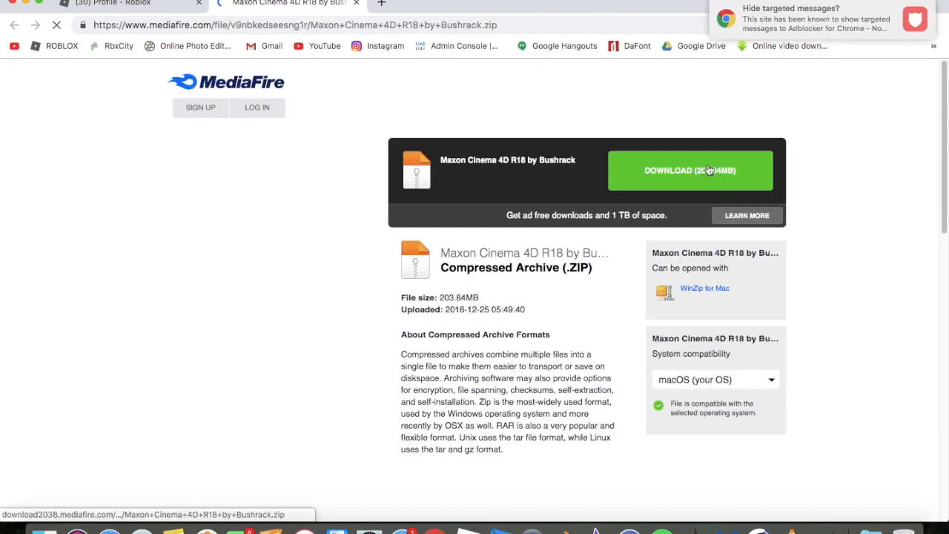
{"action": "left_click", "coordinate": [704, 176]}
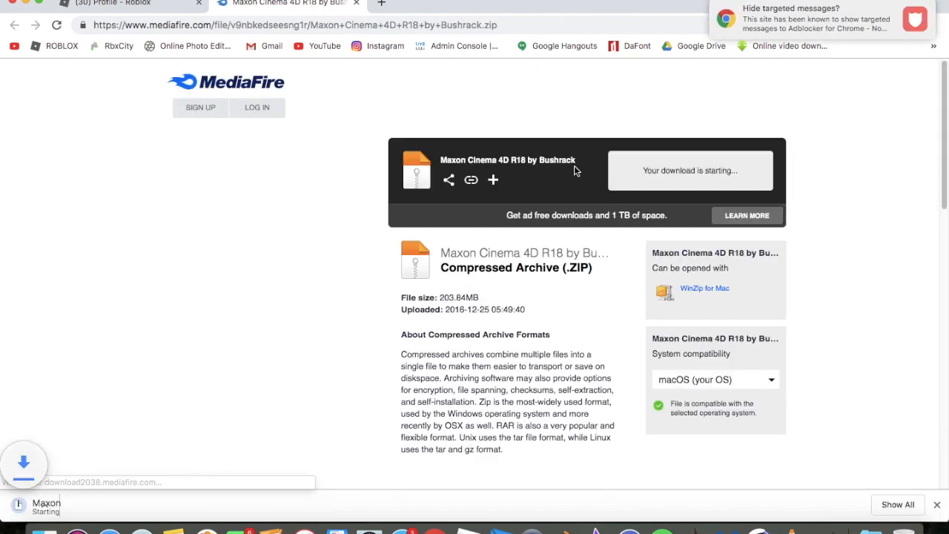
{"action": "left_click", "coordinate": [356, 3]}
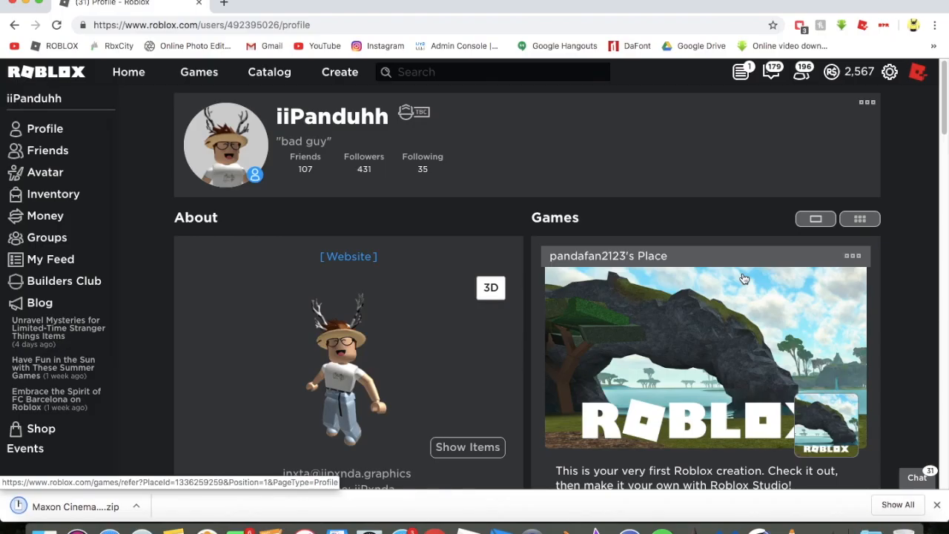
- Unpack the downloaded archive and mount Cinema4DR18_Installer_MAC.dmg from the "Maxon Cinema 4D R18 by Bushrack 2" folder in Downloads
{"action": "left_click", "coordinate": [74, 506]}
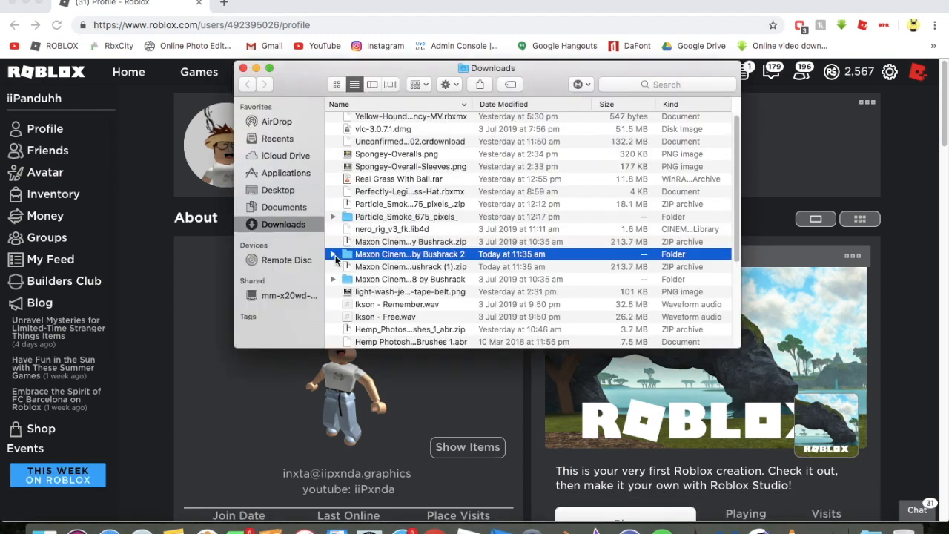
{"action": "left_click", "coordinate": [333, 254]}
{"action": "left_click", "coordinate": [405, 304]}
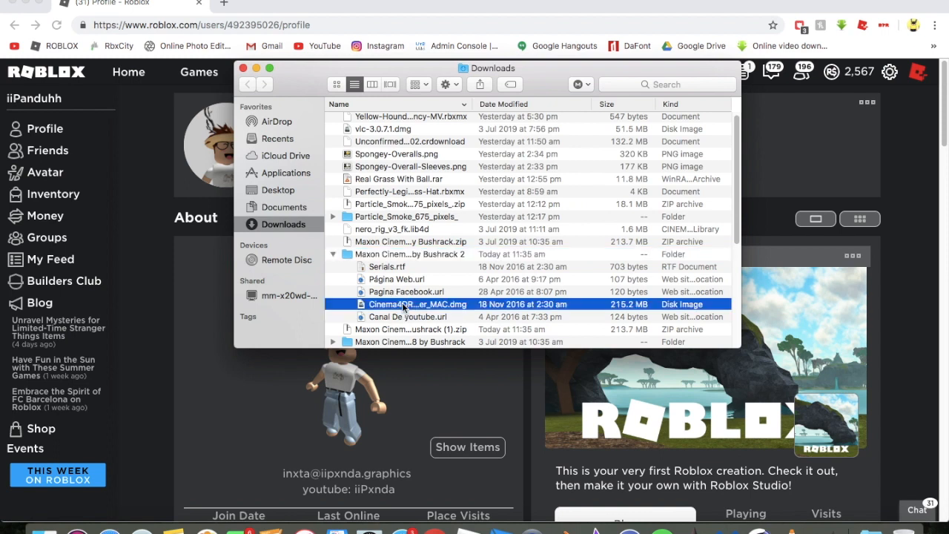
{"action": "double_click", "coordinate": [561, 308]}
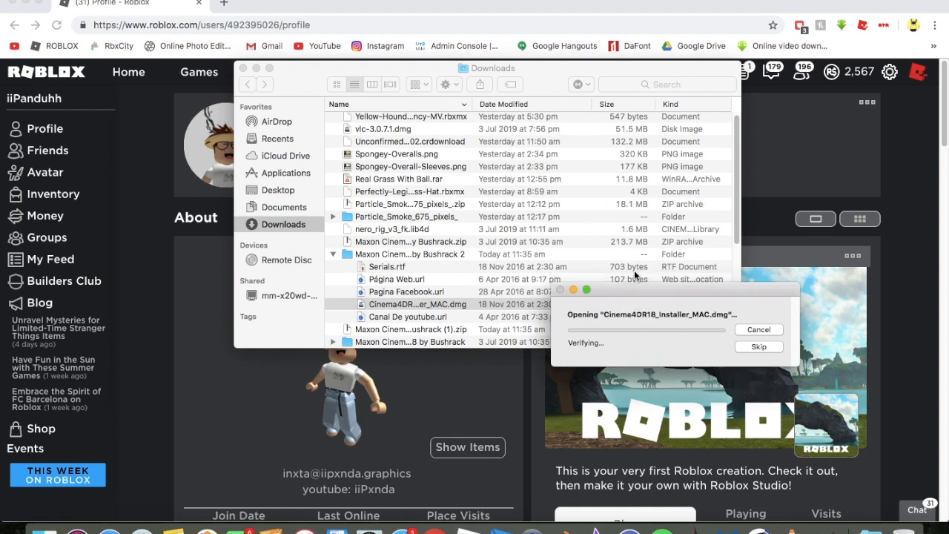
{"action": "left_click_drag", "start_coordinate": [631, 272], "coordinate": [615, 210]}
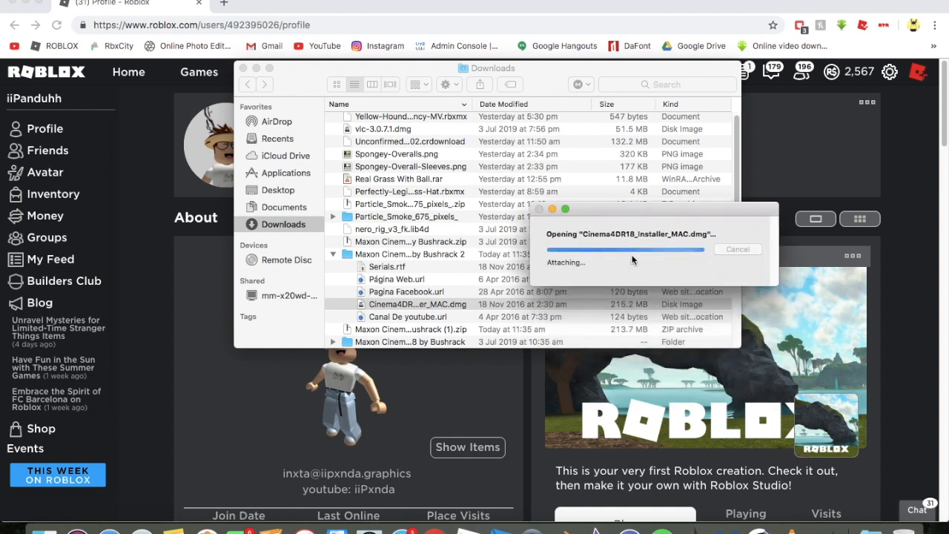
{"action": "left_click", "coordinate": [738, 266]}
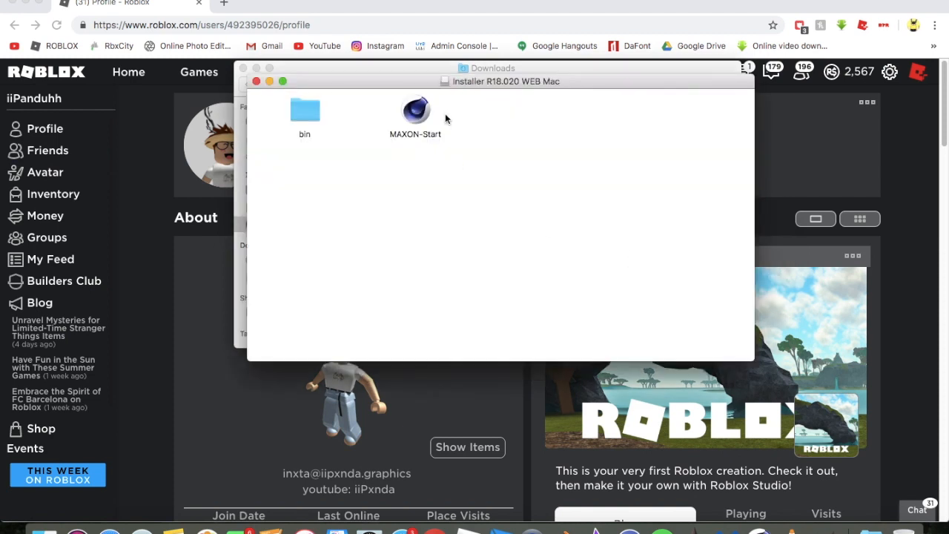
- Launch MAXON-Start from the mounted installer image and allow the downloaded application to open
{"action": "left_click", "coordinate": [417, 113]}
{"action": "left_click", "coordinate": [307, 111]}
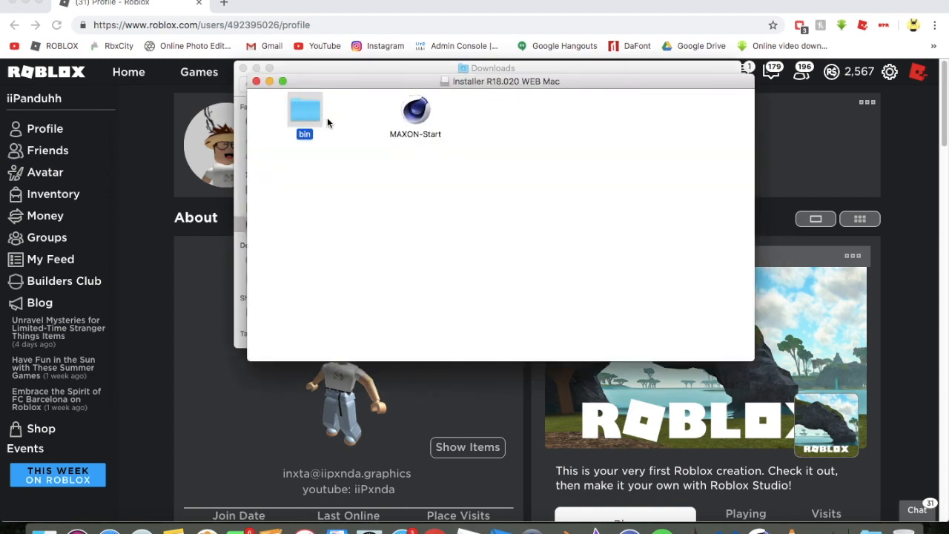
{"action": "left_click", "coordinate": [415, 111]}
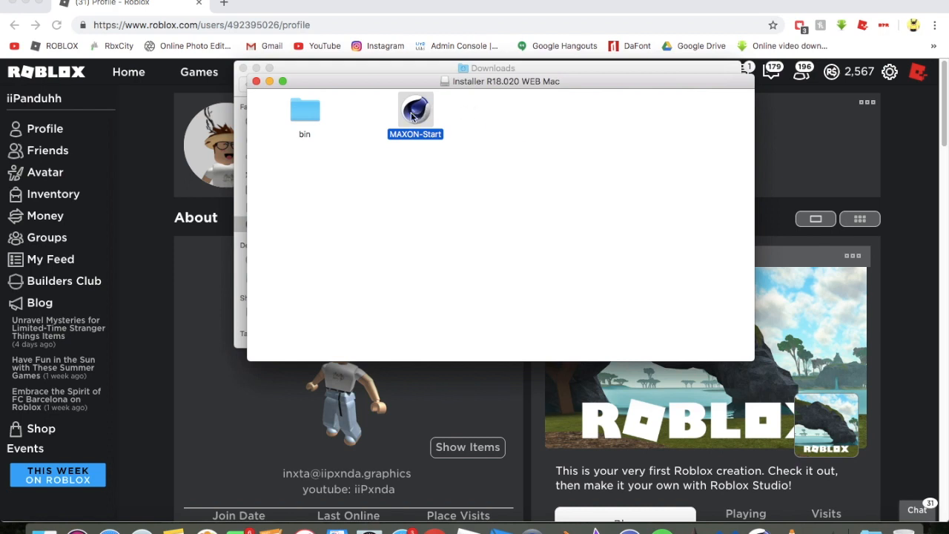
{"action": "double_click", "coordinate": [418, 109]}
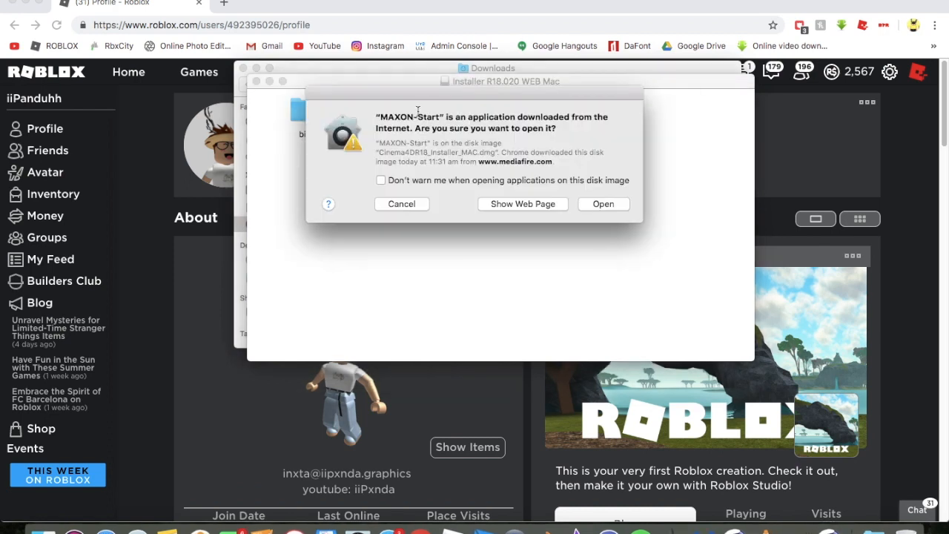
{"action": "left_click", "coordinate": [602, 205]}
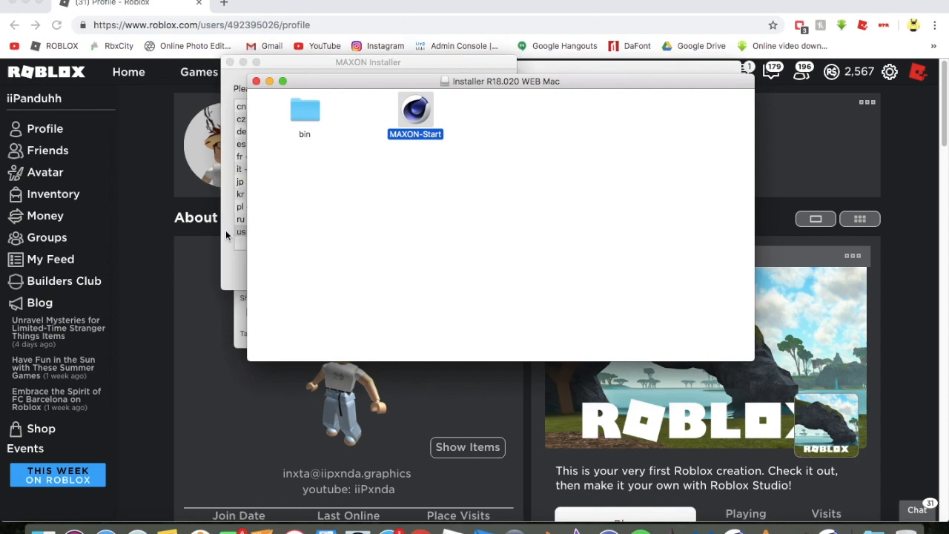
- Start the MAXON setup in English and continue to the registration page
{"action": "left_click", "coordinate": [232, 252]}
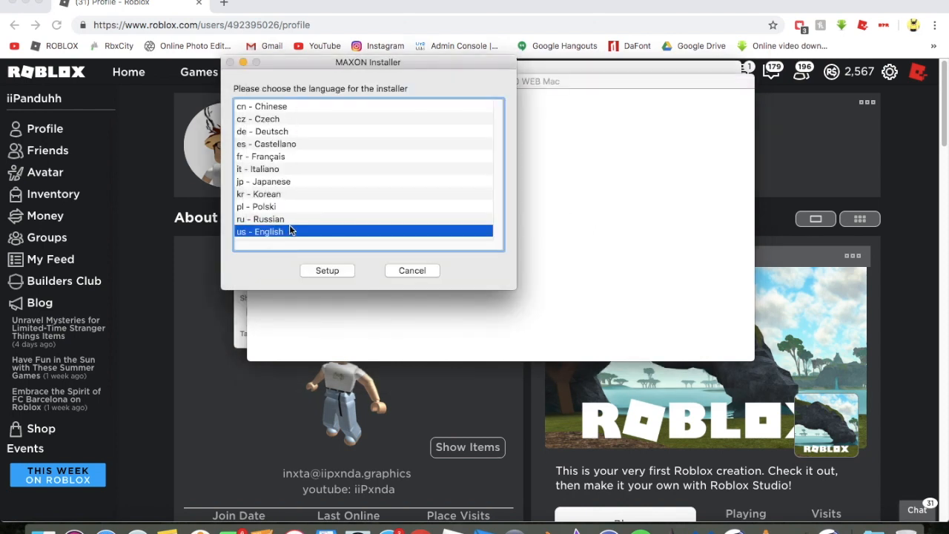
{"action": "left_click", "coordinate": [328, 271]}
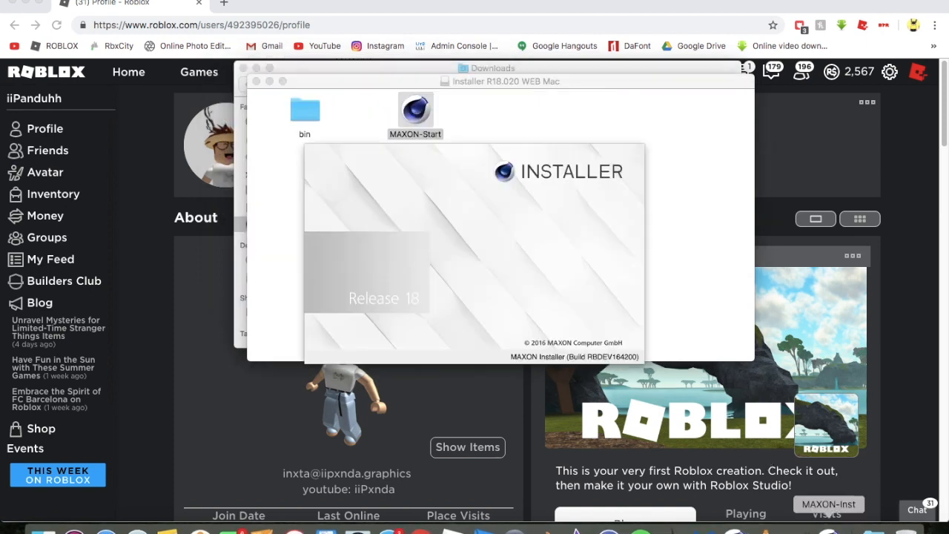
{"action": "left_click", "coordinate": [504, 372]}
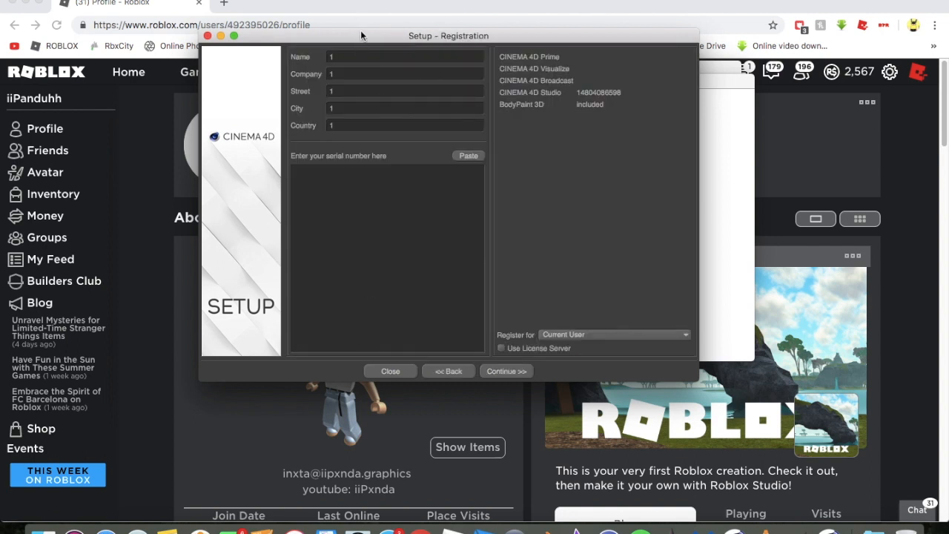
- Move the setup window aside, open Serials.rtf from the unpacked folder and copy the three Cinema 4D Studio R18 serial numbers
{"action": "left_click_drag", "start_coordinate": [360, 35], "coordinate": [644, 60]}
{"action": "left_click", "coordinate": [240, 295]}
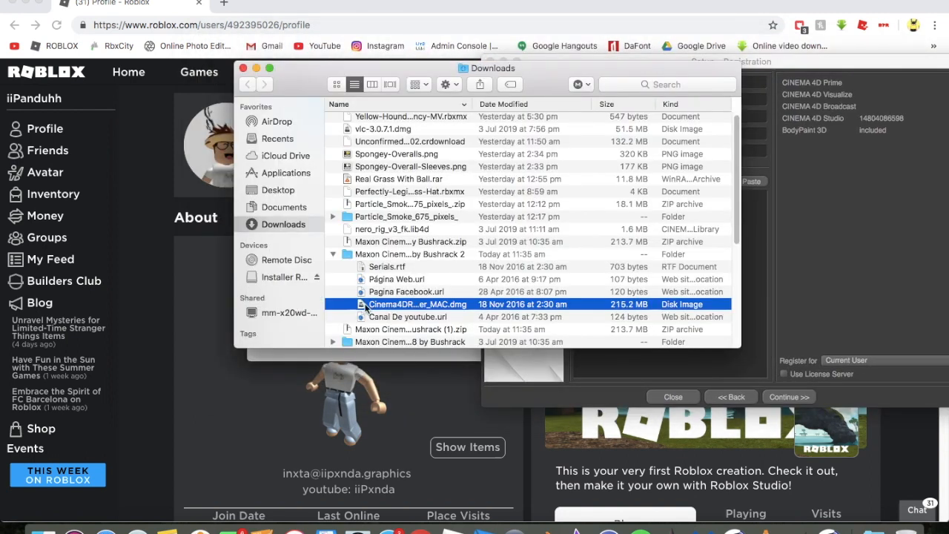
{"action": "left_click", "coordinate": [393, 268]}
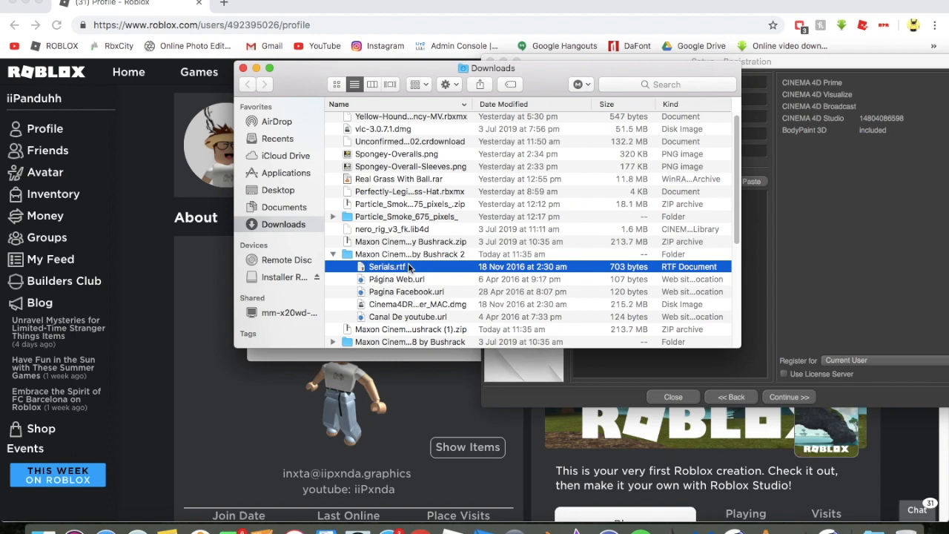
{"action": "double_click", "coordinate": [407, 268]}
{"action": "left_click_drag", "start_coordinate": [319, 198], "coordinate": [91, 143]}
{"action": "key", "text": "super+c"}
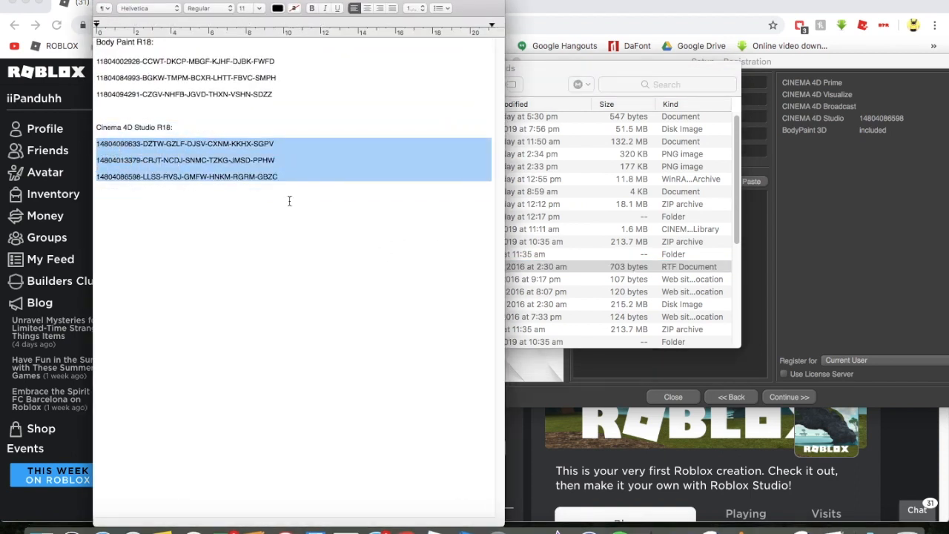
- Paste the copied serial numbers into the registration page's serial number field and continue to the installation type choice
{"action": "left_click", "coordinate": [745, 359]}
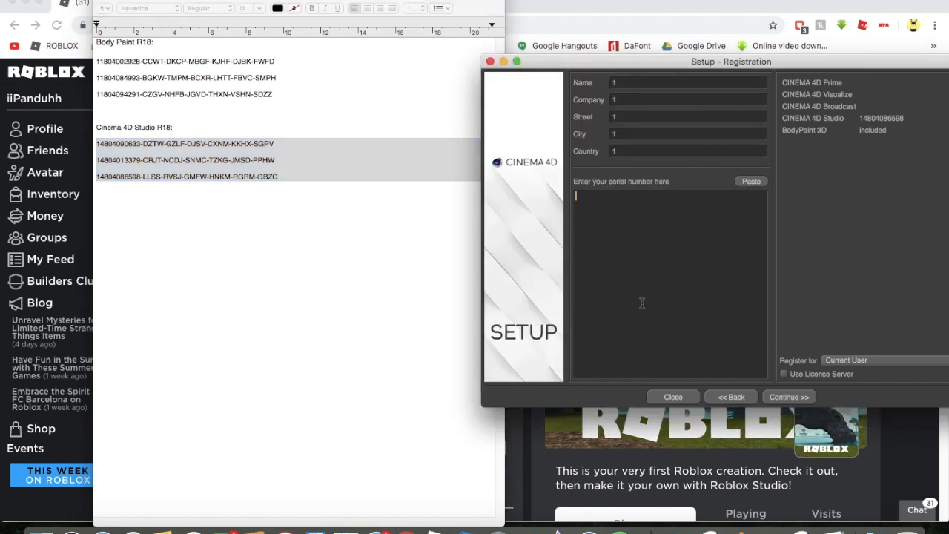
{"action": "key", "text": "super+v"}
{"action": "left_click", "coordinate": [786, 397]}
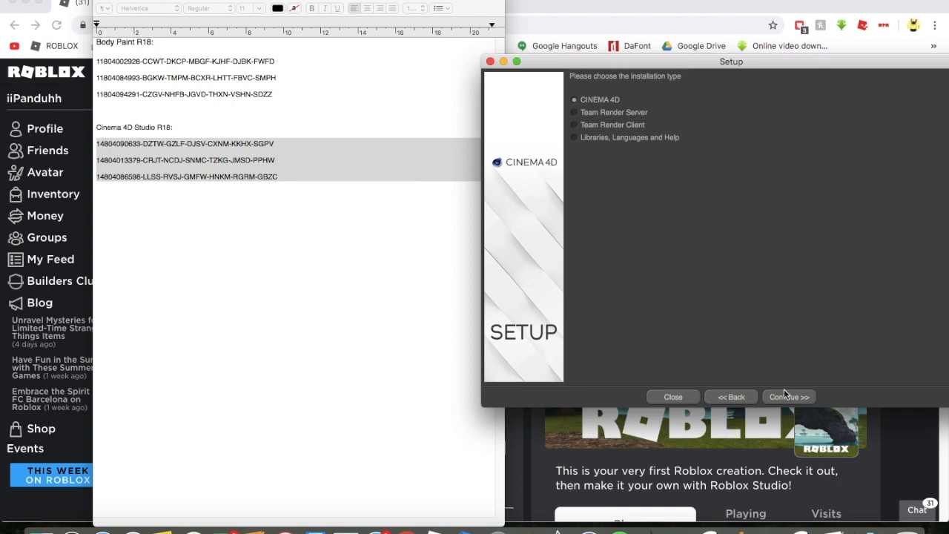
- Proceed with the CINEMA 4D installation type, accept the license agreement and submit the default path /Applications/MAXON/CINEMA 4D R18
{"action": "left_click", "coordinate": [786, 396]}
{"action": "left_click", "coordinate": [786, 398]}
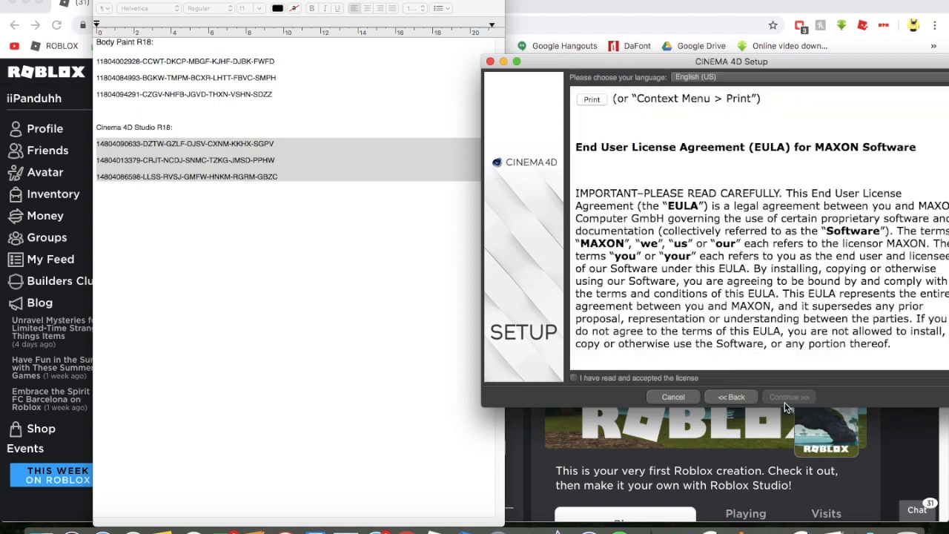
{"action": "left_click", "coordinate": [574, 379]}
{"action": "left_click_drag", "start_coordinate": [699, 67], "coordinate": [416, 59]}
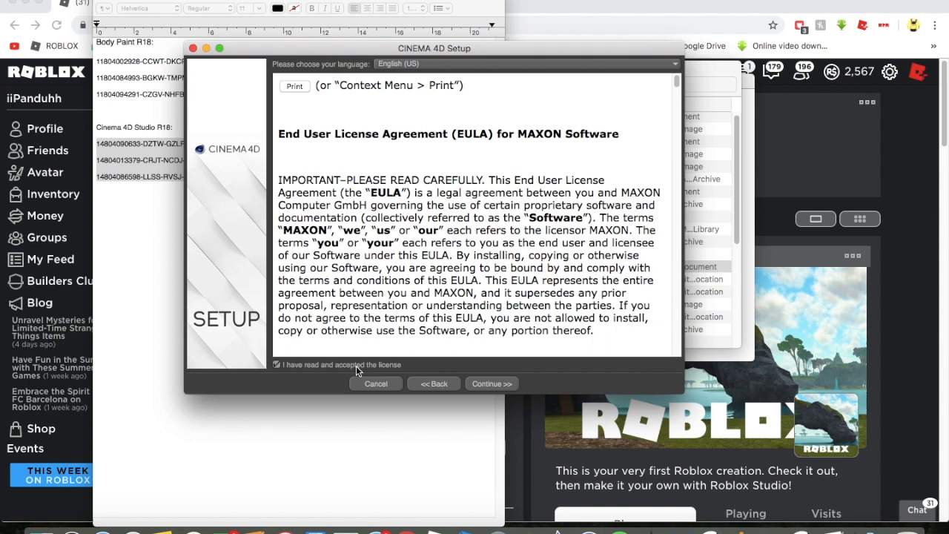
{"action": "left_click", "coordinate": [502, 387]}
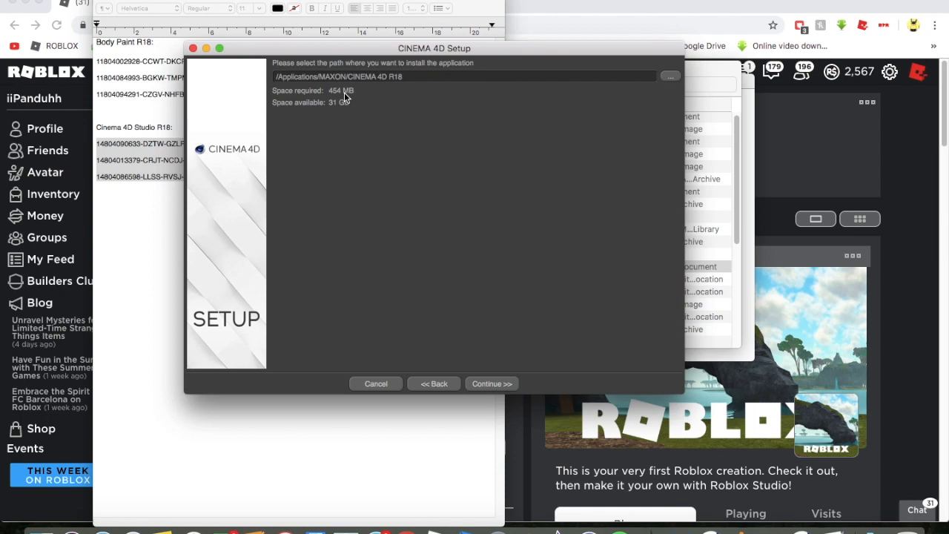
{"action": "left_click", "coordinate": [491, 384]}
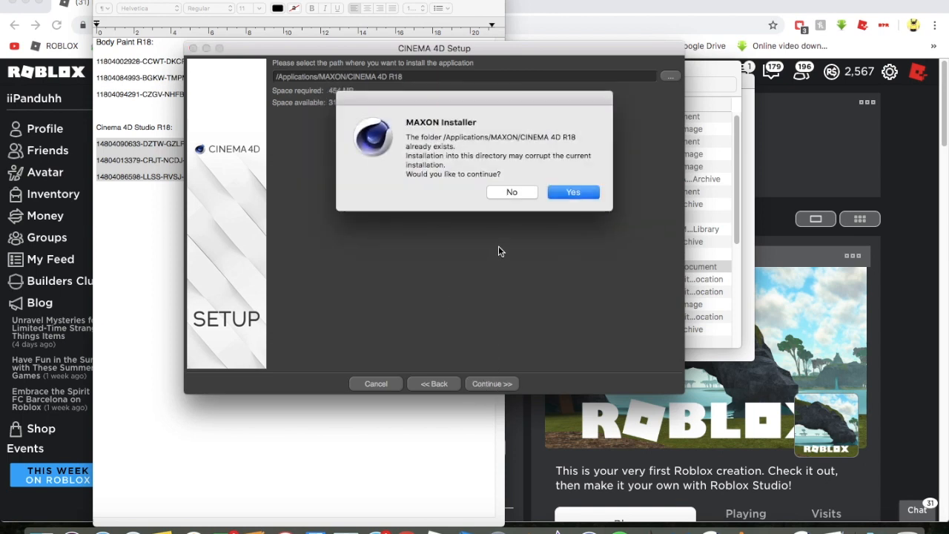
- Decline installing into the existing CINEMA 4D R18 folder and cancel the installation
{"action": "left_click", "coordinate": [512, 192]}
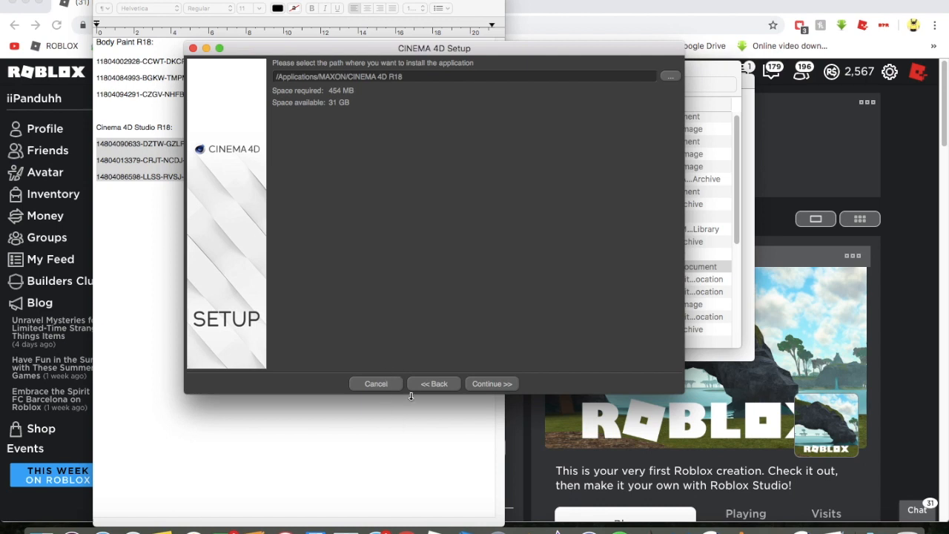
{"action": "left_click", "coordinate": [193, 49]}
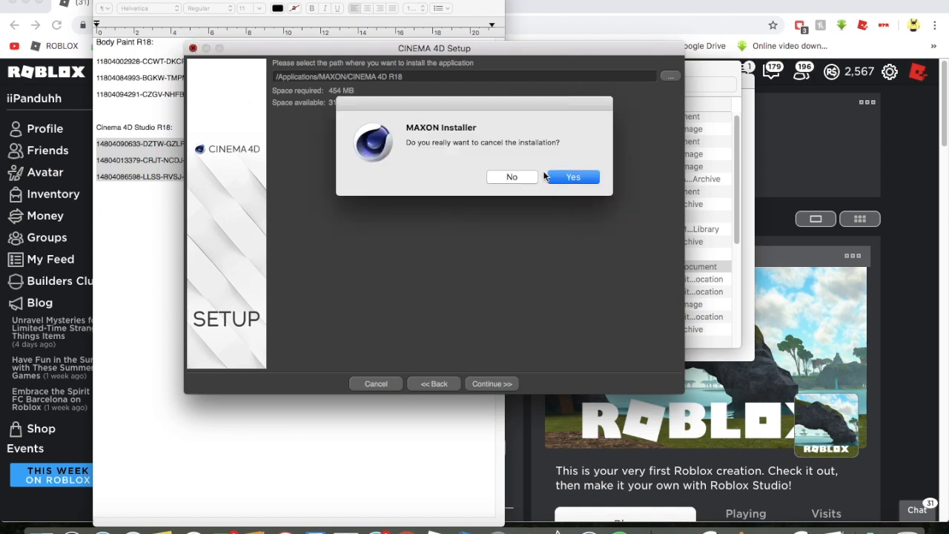
{"action": "left_click", "coordinate": [573, 177]}
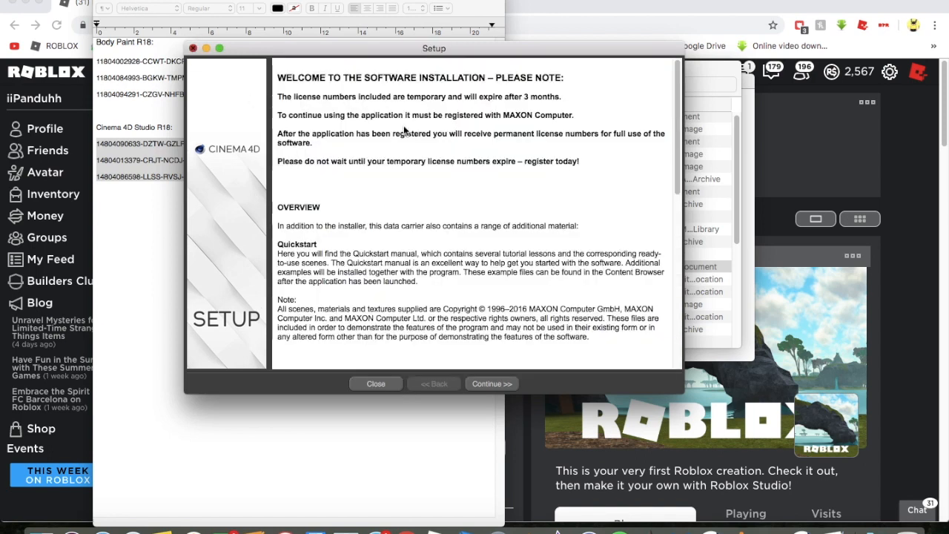
- Close the serial numbers document, the Downloads folder window and the mounted installer window
{"action": "left_click", "coordinate": [102, 2]}
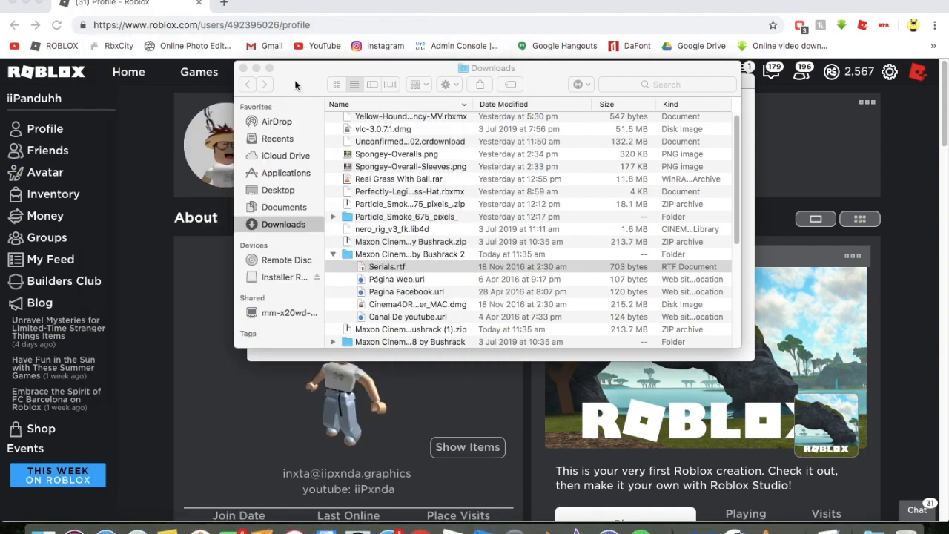
{"action": "left_click", "coordinate": [243, 69]}
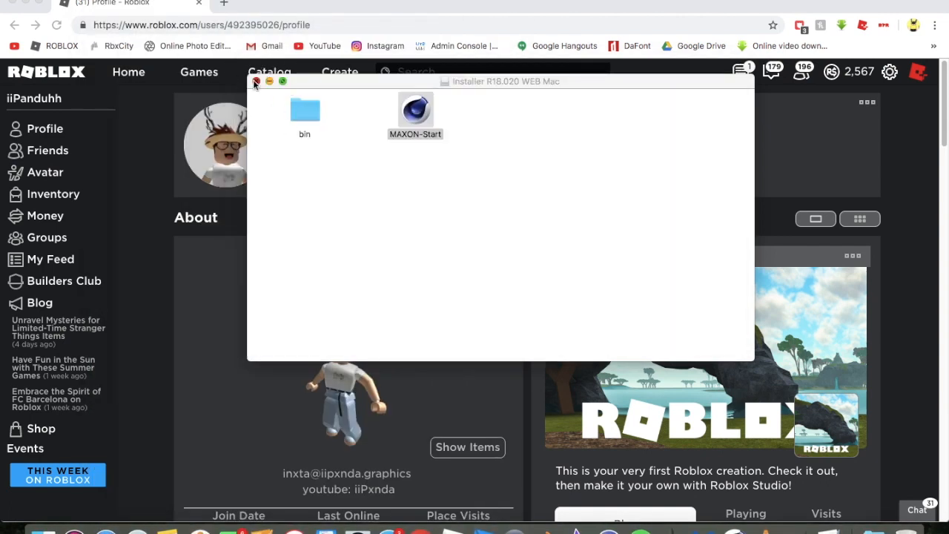
{"action": "left_click", "coordinate": [256, 83]}
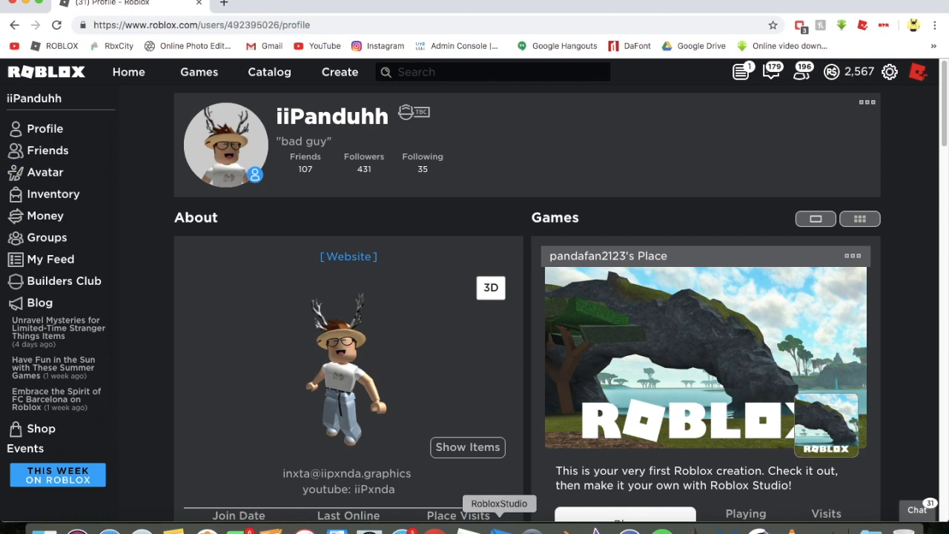
- Switch to Roblox Studio and delete the three character models standing on the baseplate
{"action": "left_click", "coordinate": [499, 528]}
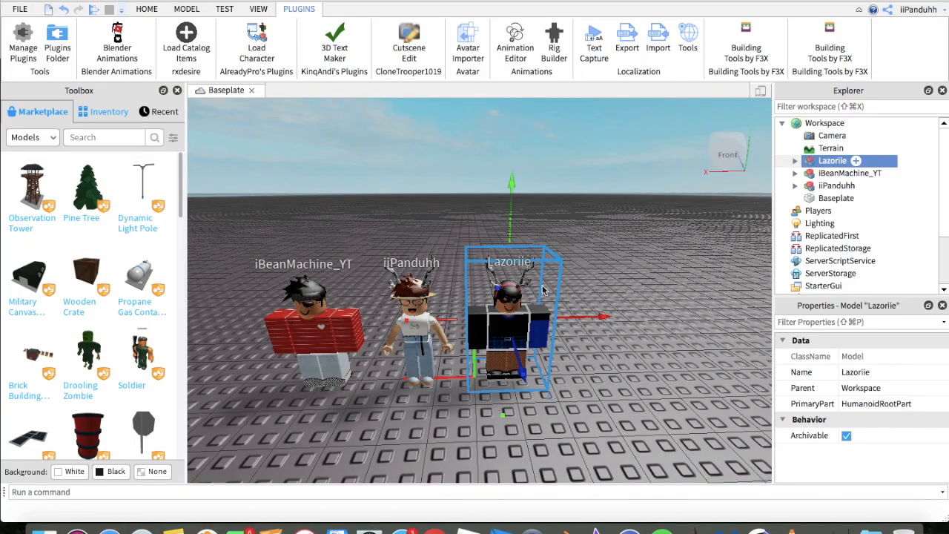
{"action": "left_click", "coordinate": [231, 264]}
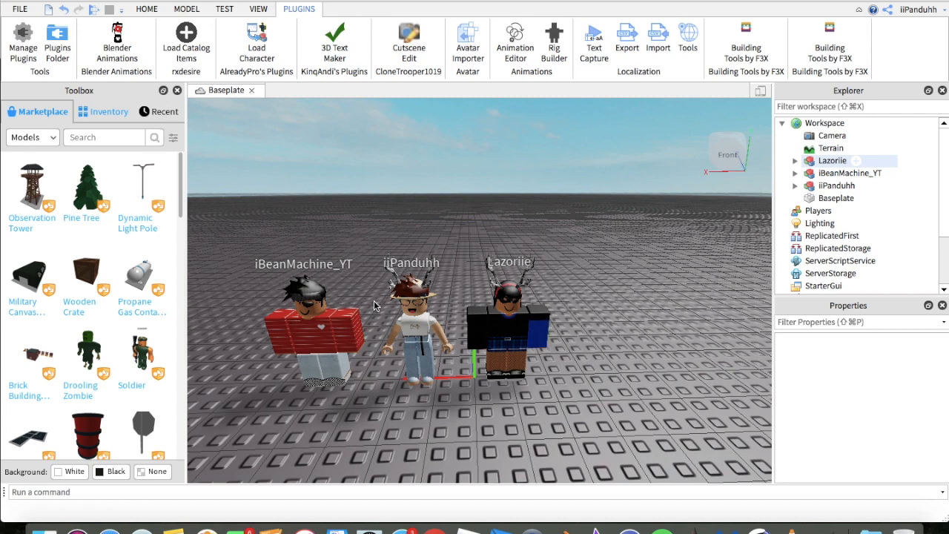
{"action": "left_click", "coordinate": [571, 290]}
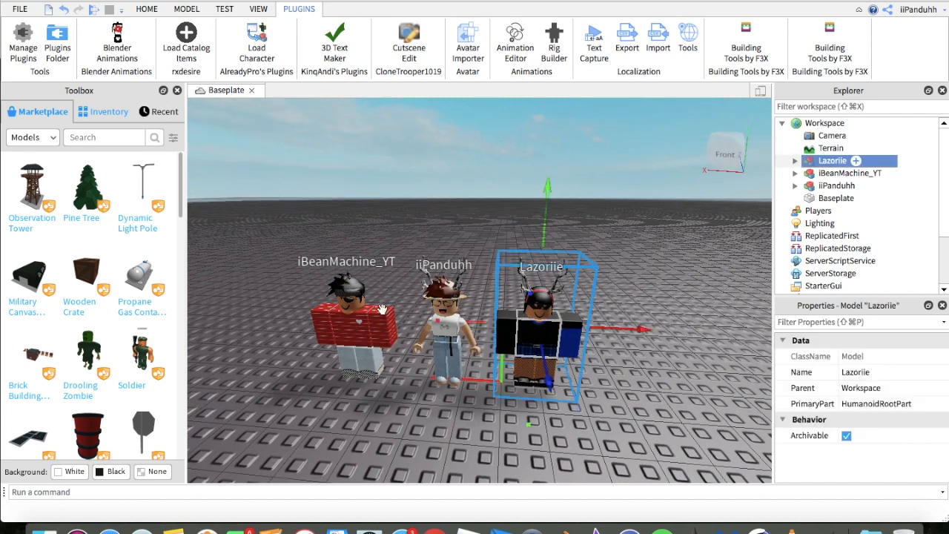
{"action": "right_click", "coordinate": [350, 326]}
{"action": "key", "text": "Escape"}
{"action": "left_click", "coordinate": [348, 326], "text": "shift"}
{"action": "left_click", "coordinate": [439, 324], "text": "shift"}
{"action": "key", "text": "Delete"}
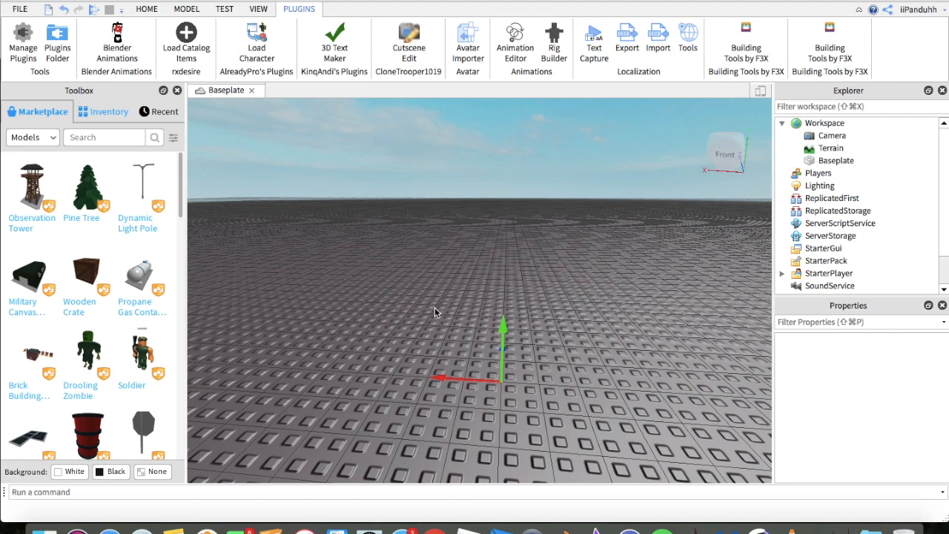
{"action": "right_click_drag", "start_coordinate": [436, 314], "coordinate": [467, 298]}
{"action": "left_click", "coordinate": [146, 9]}
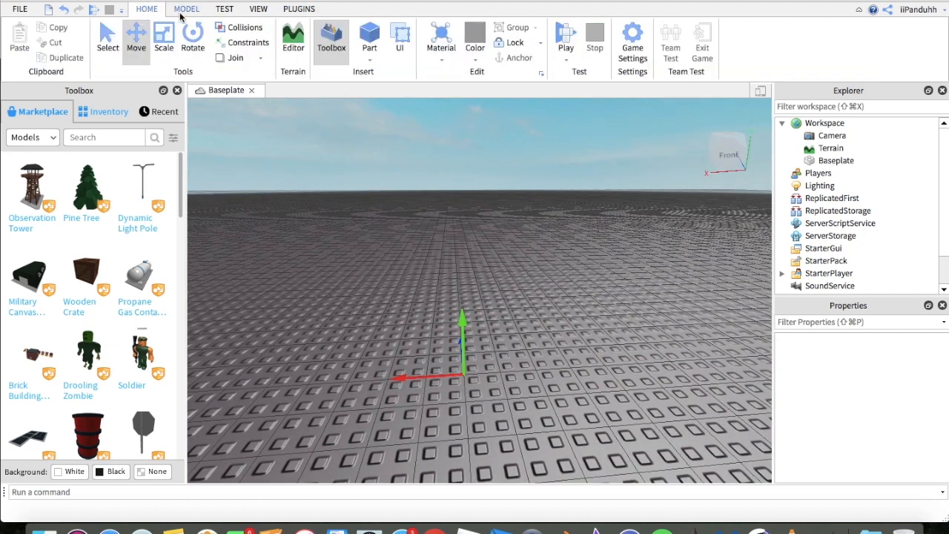
{"action": "left_click", "coordinate": [282, 15]}
{"action": "left_click", "coordinate": [257, 10]}
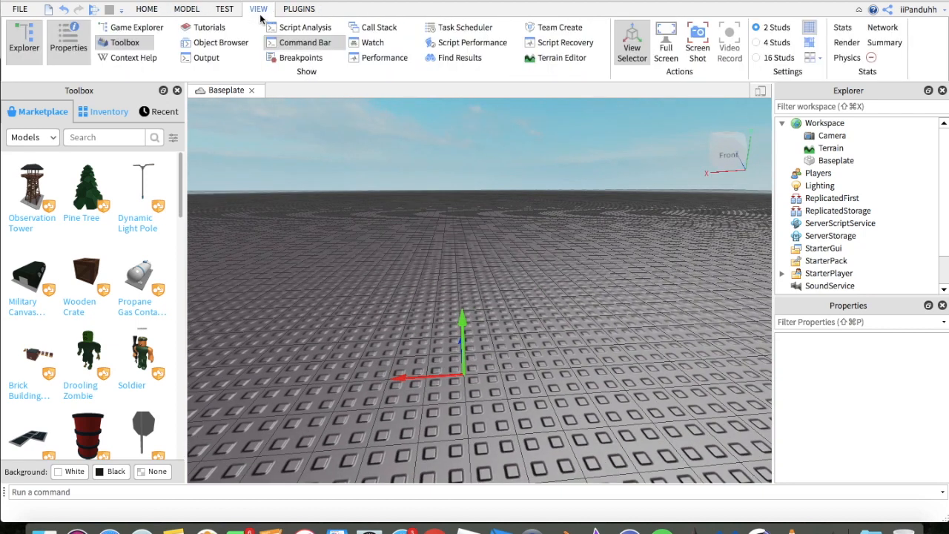
{"action": "left_click", "coordinate": [811, 27]}
{"action": "left_click", "coordinate": [147, 9]}
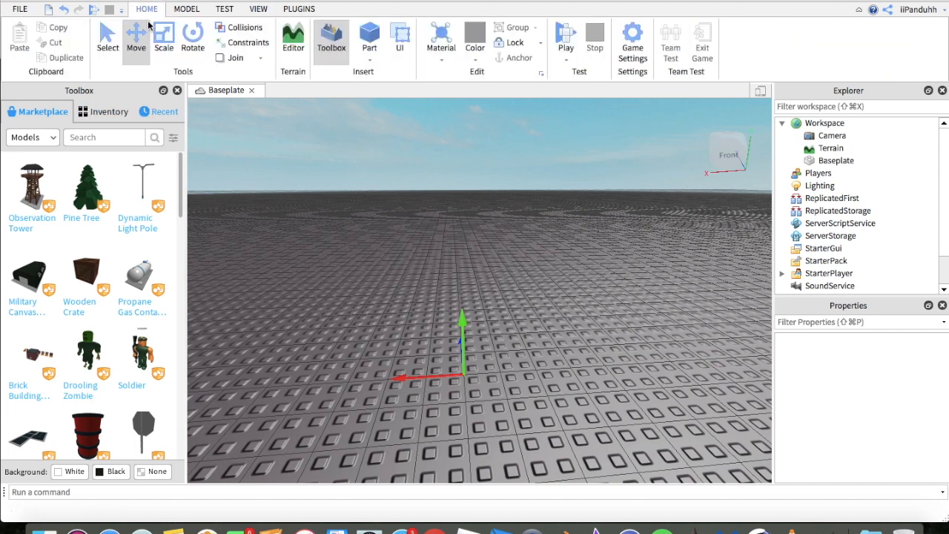
- Open the plugin library from plugin management and go to the Load Character plugin by AlreadyPro
{"action": "left_click", "coordinate": [311, 11]}
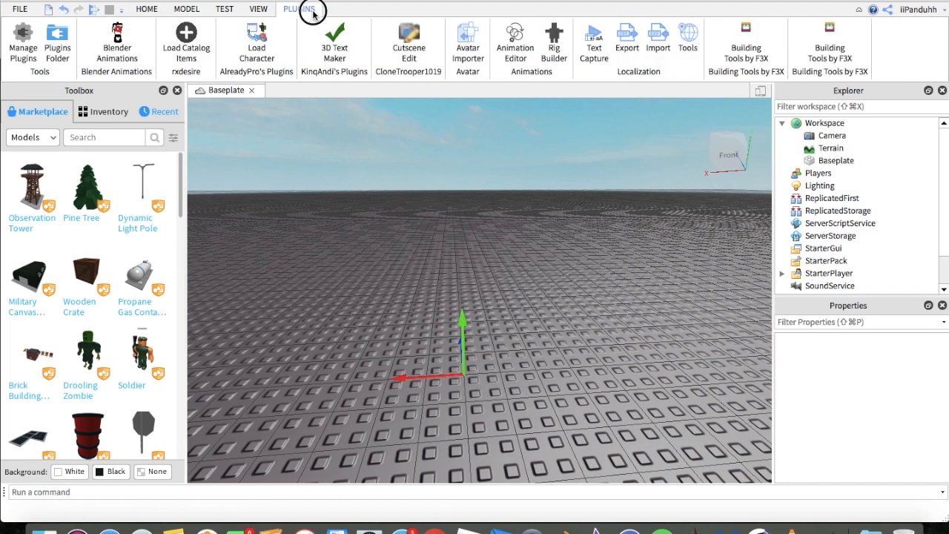
{"action": "left_click", "coordinate": [37, 46]}
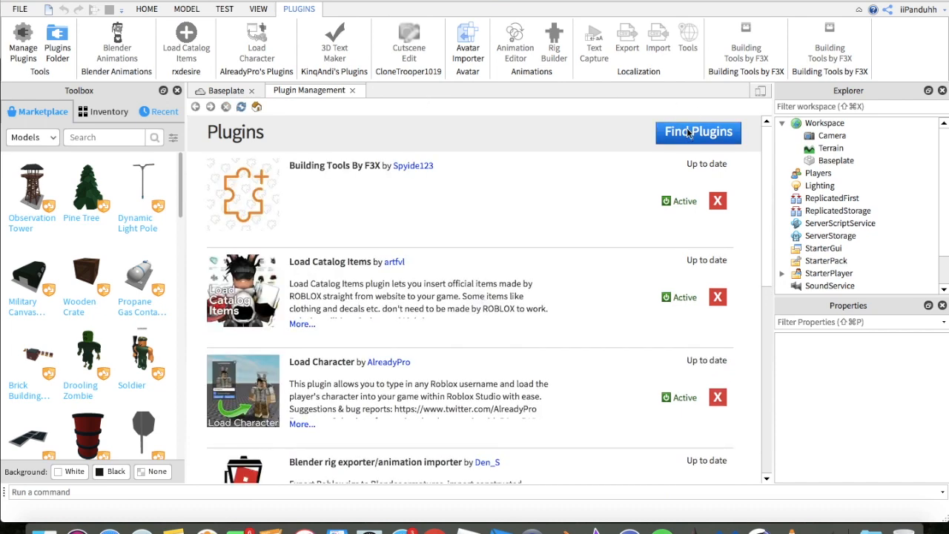
{"action": "left_click", "coordinate": [688, 132]}
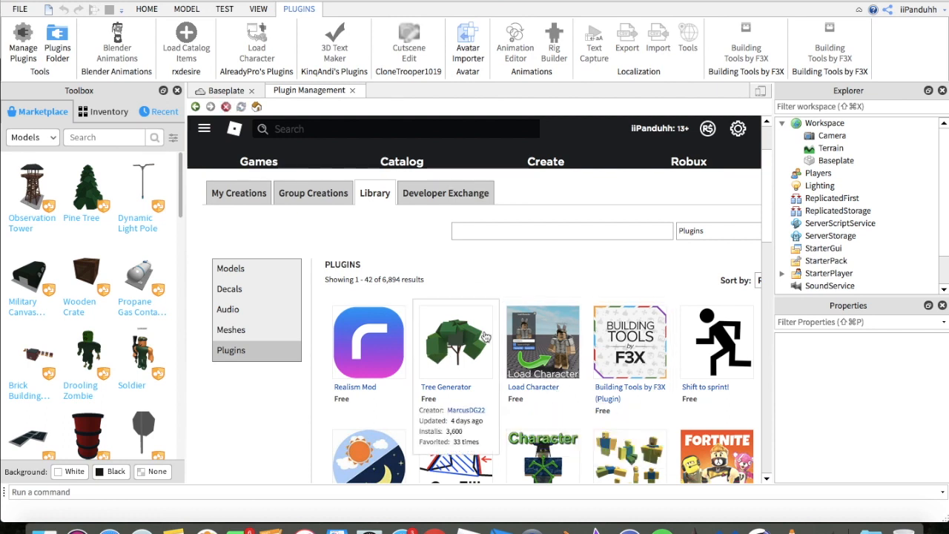
{"action": "scroll", "coordinate": [548, 334], "scroll_direction": "down", "scroll_amount": 3}
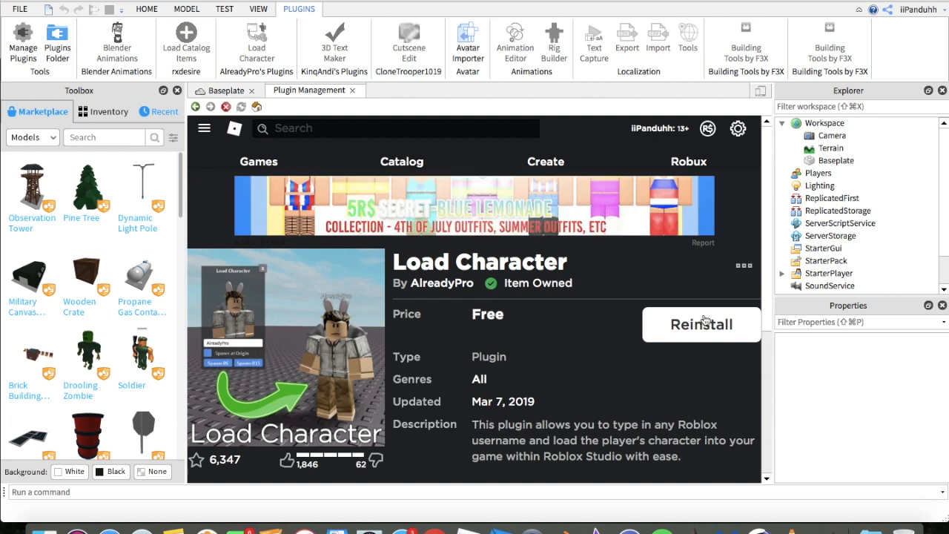
- Reinstall the Load Character plugin and close the plugin management page
{"action": "left_click", "coordinate": [704, 322]}
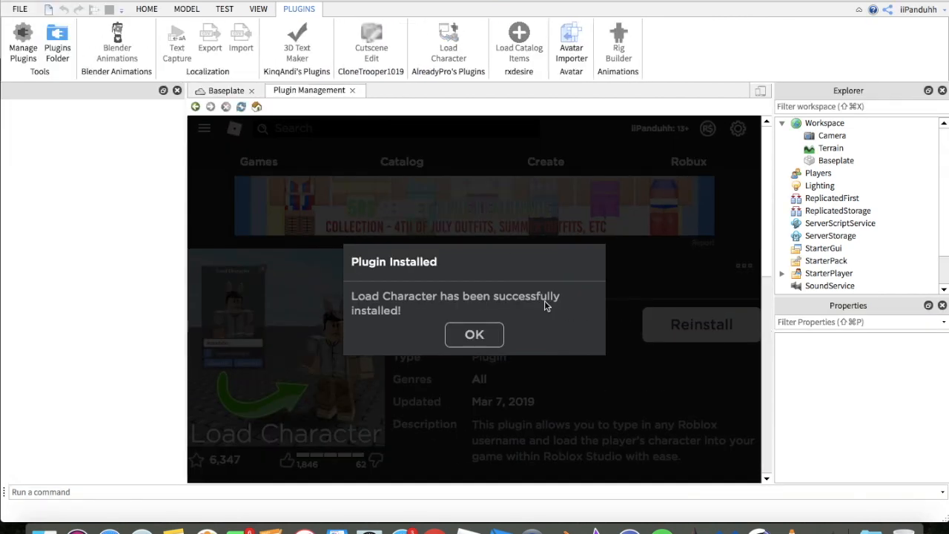
{"action": "left_click", "coordinate": [491, 338]}
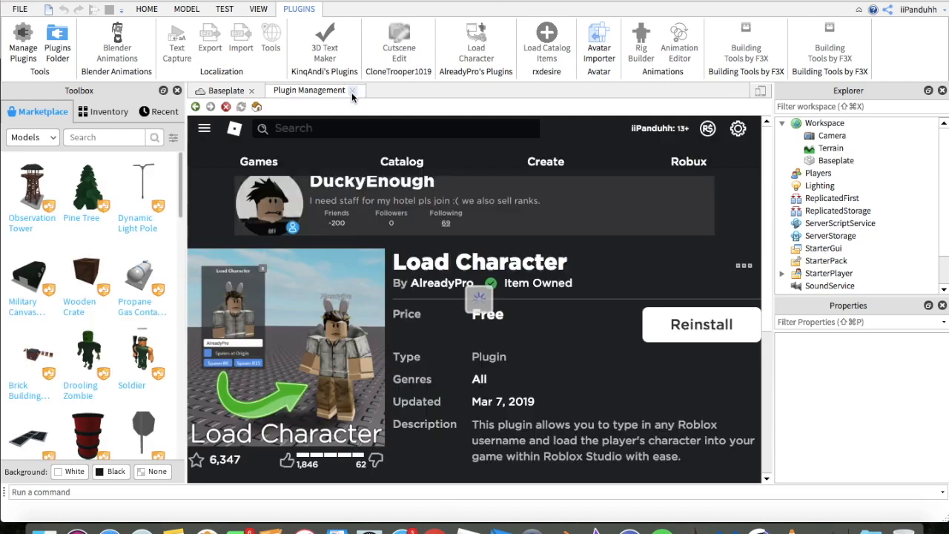
{"action": "left_click", "coordinate": [352, 91]}
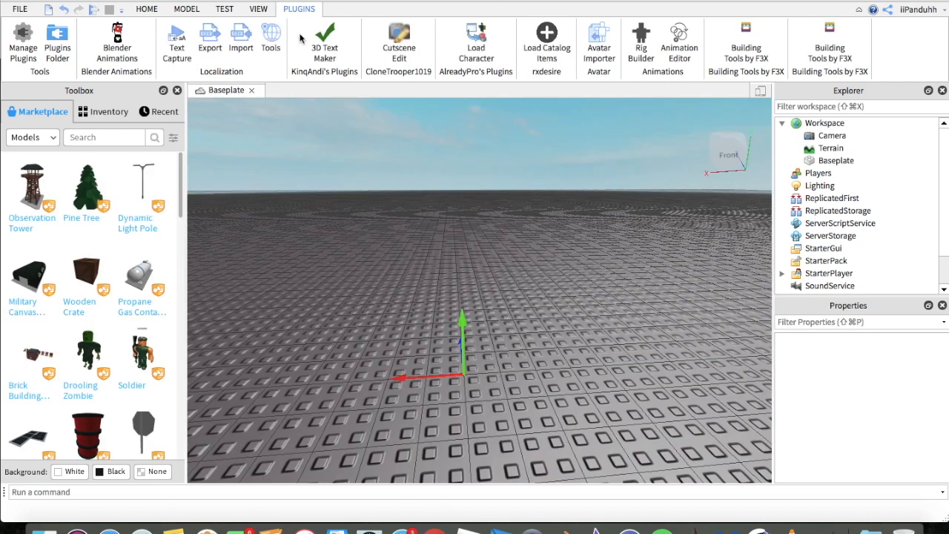
- Start the Load Character plugin and set the character to load to iBeanMachine_YT
{"action": "left_click", "coordinate": [471, 34]}
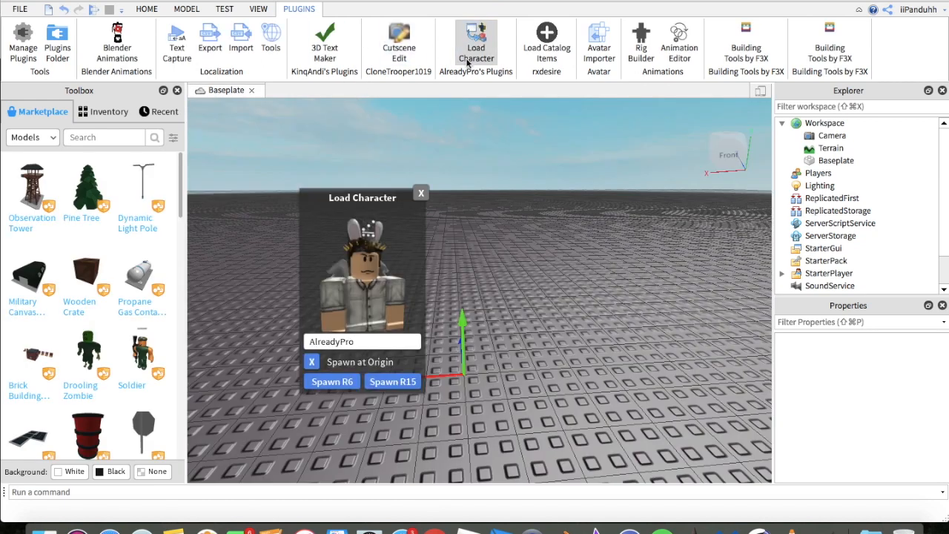
{"action": "left_click", "coordinate": [312, 363]}
{"action": "left_click", "coordinate": [375, 341]}
{"action": "key", "text": "BackSpace"}
{"action": "key", "text": "BackSpace"}
{"action": "key", "text": "BackSpace"}
{"action": "key", "text": "BackSpace"}
{"action": "key", "text": "BackSpace"}
{"action": "key", "text": "BackSpace"}
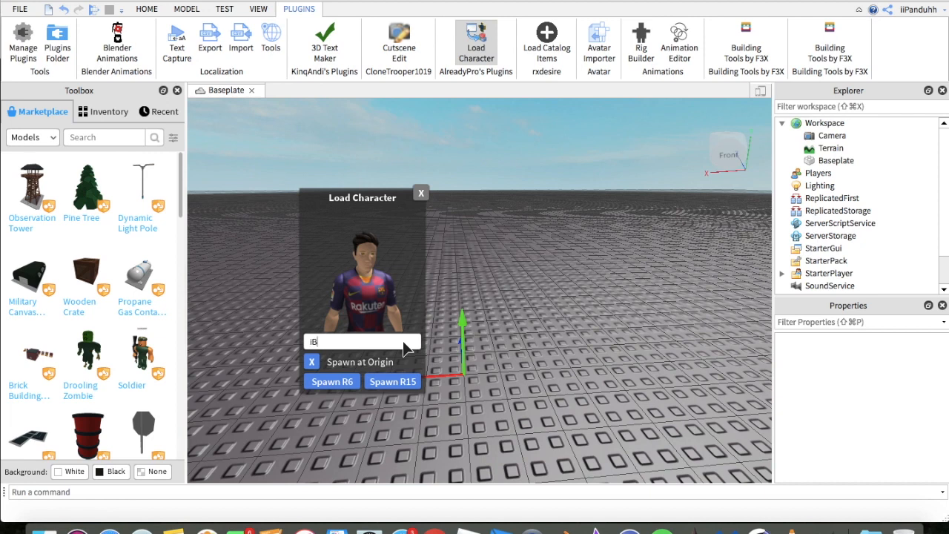
{"action": "type", "text": "ean"}
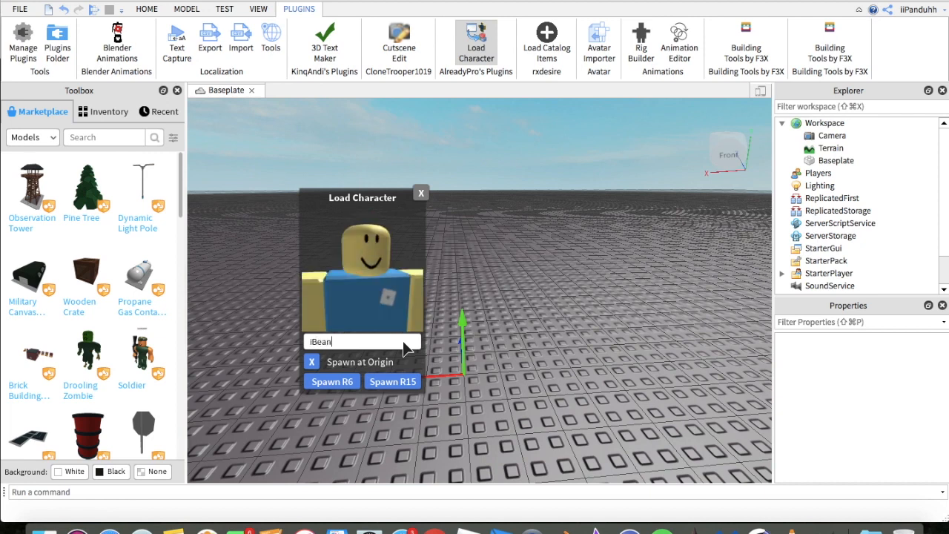
{"action": "type", "text": "Machine_YT"}
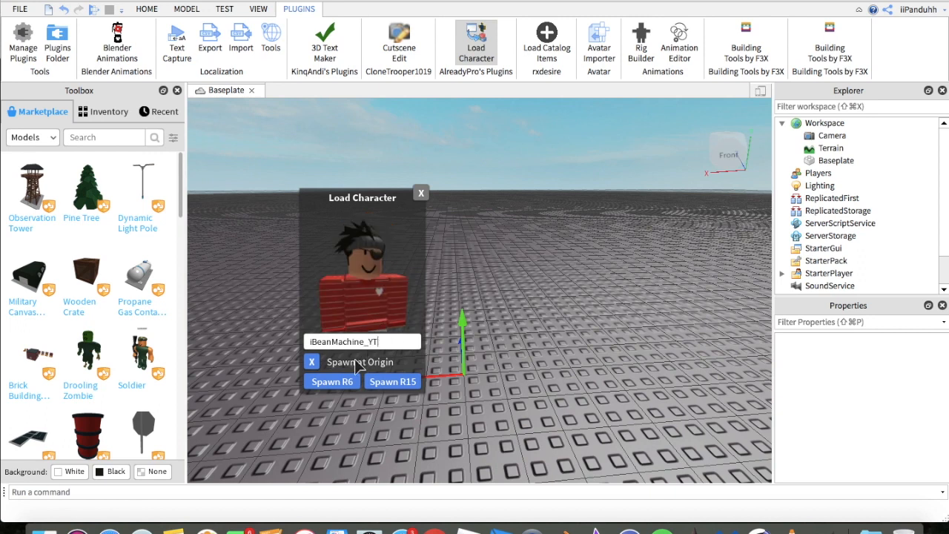
- Spawn the iBeanMachine_YT character as R6 and close the Load Character window
{"action": "left_click", "coordinate": [347, 391]}
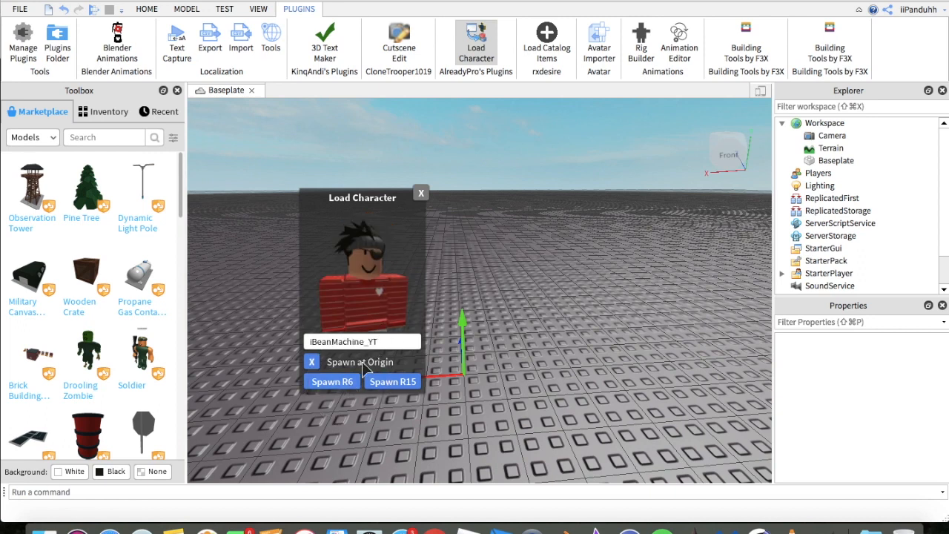
{"action": "left_click", "coordinate": [420, 195]}
{"action": "scroll", "coordinate": [489, 225], "scroll_direction": "up", "scroll_amount": 5}
{"action": "right_click_drag", "start_coordinate": [489, 224], "coordinate": [485, 222]}
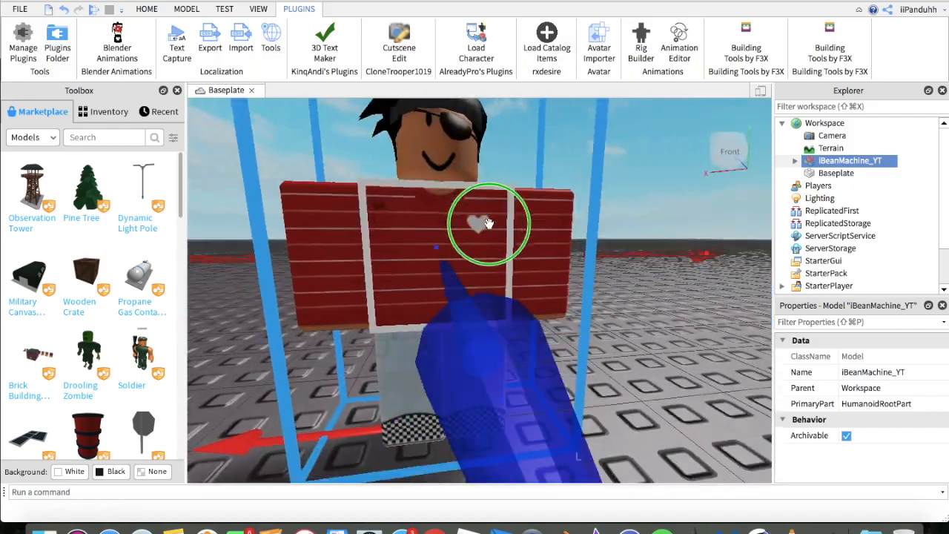
{"action": "left_click", "coordinate": [609, 209]}
{"action": "scroll", "coordinate": [610, 209], "scroll_direction": "down", "scroll_amount": 5}
{"action": "right_click_drag", "start_coordinate": [610, 209], "coordinate": [578, 230]}
{"action": "key", "text": "w"}
{"action": "key", "text": "e"}
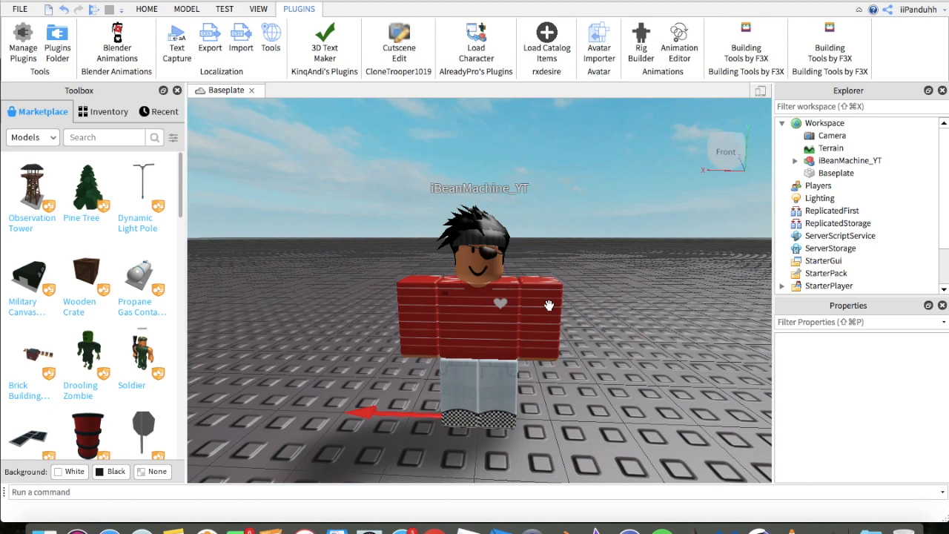
- Export the iBeanMachine_YT model from the workspace to the Desktop under the file name iBeanMachine_YT
{"action": "left_click", "coordinate": [835, 163]}
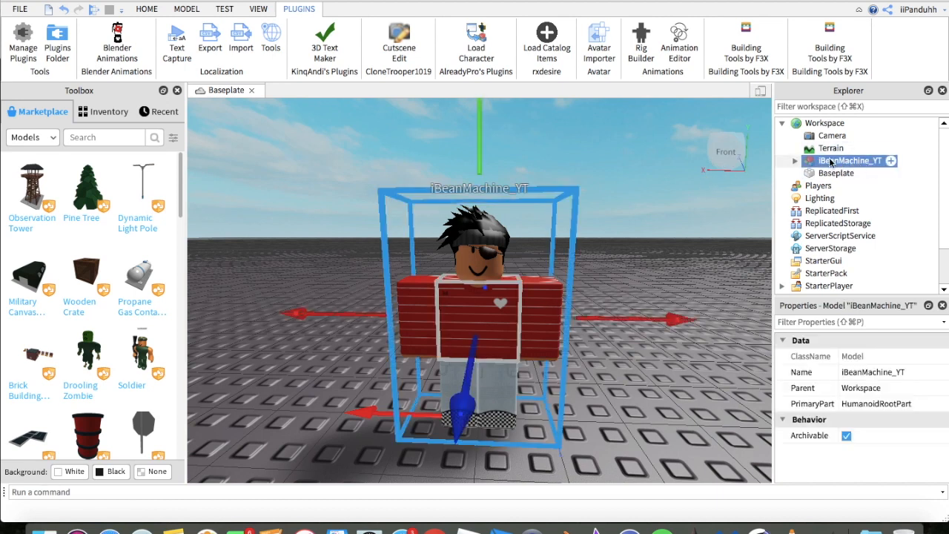
{"action": "right_click", "coordinate": [830, 161]}
{"action": "left_click", "coordinate": [853, 374]}
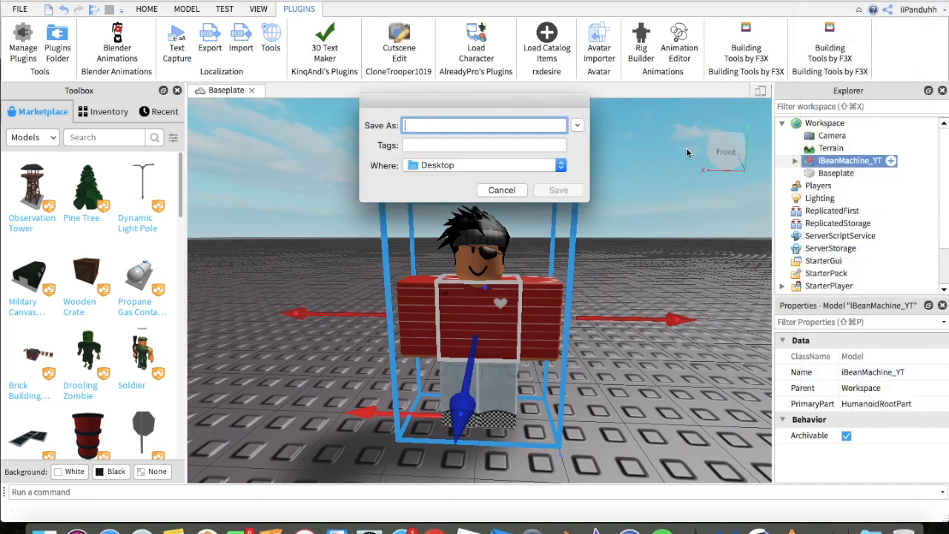
{"action": "type", "text": "iBeanMachine_YT"}
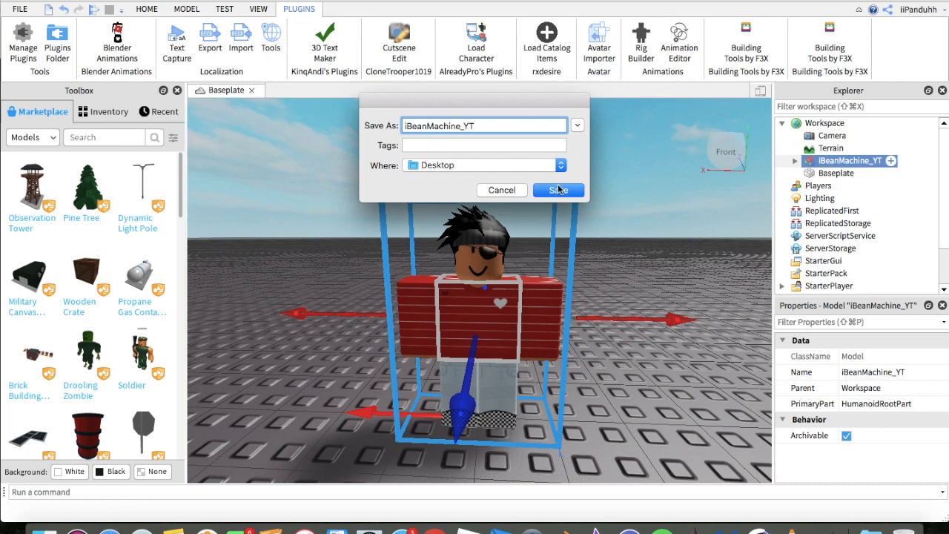
{"action": "left_click", "coordinate": [571, 192]}
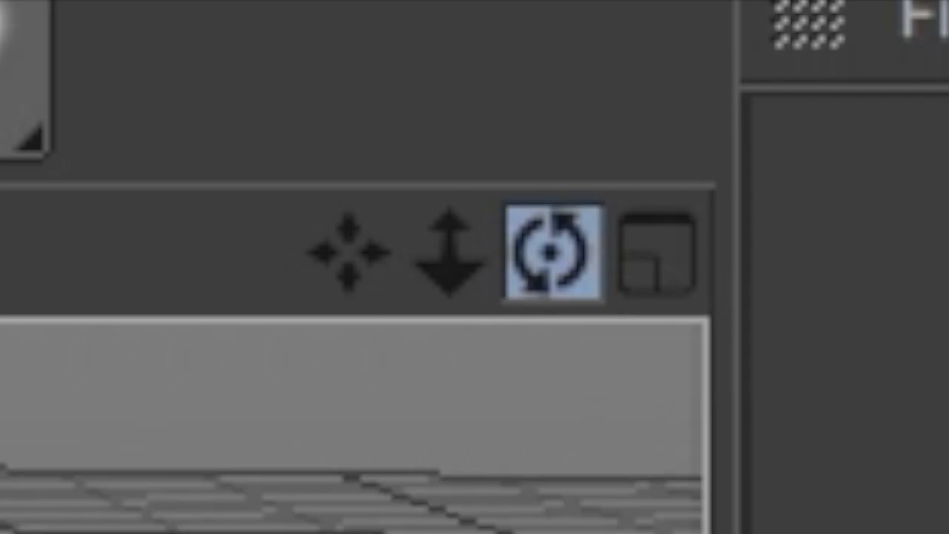
{"action": "left_click_drag", "start_coordinate": [550, 252], "coordinate": [127, 349]}
{"action": "left_click_drag", "start_coordinate": [346, 252], "coordinate": [346, 252]}
{"action": "left_click_drag", "start_coordinate": [449, 252], "coordinate": [449, 252]}
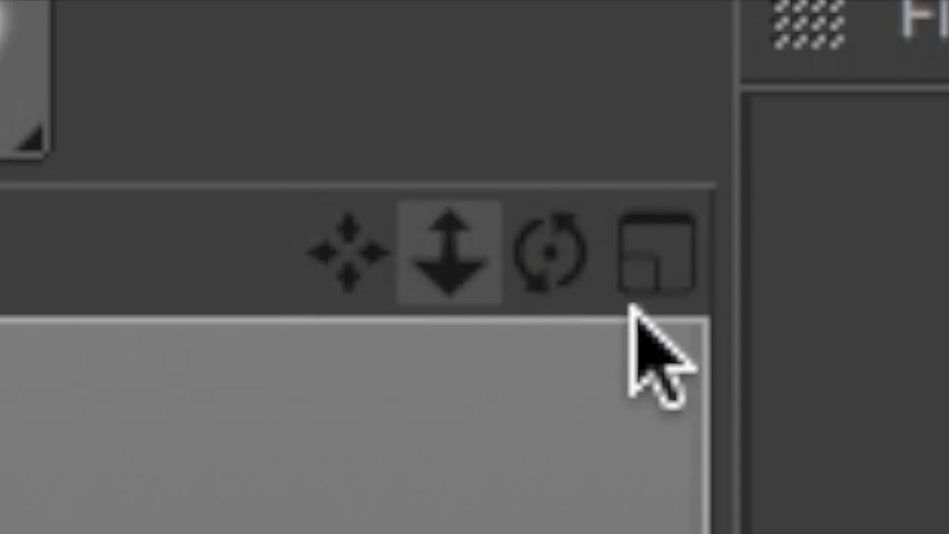
{"action": "left_click", "coordinate": [682, 276]}
{"action": "key", "text": "F1"}
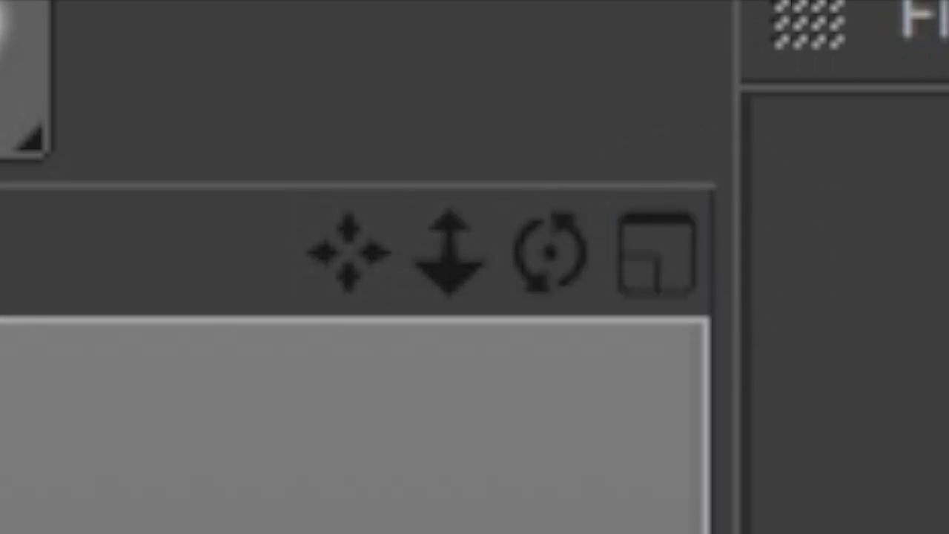
{"action": "left_click_drag", "start_coordinate": [346, 252], "coordinate": [345, 252]}
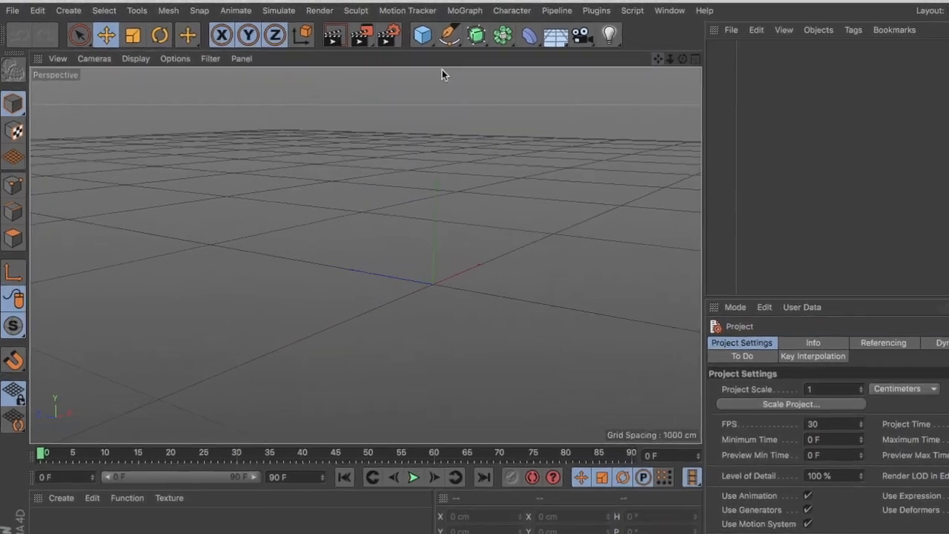
- Open the scene file john.c4d from the Desktop
{"action": "left_click", "coordinate": [11, 7]}
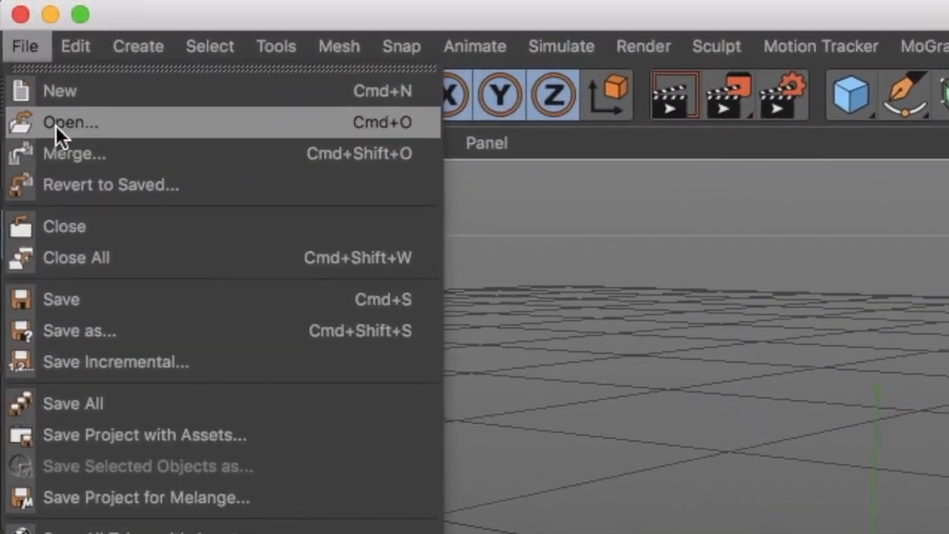
{"action": "left_click", "coordinate": [52, 108]}
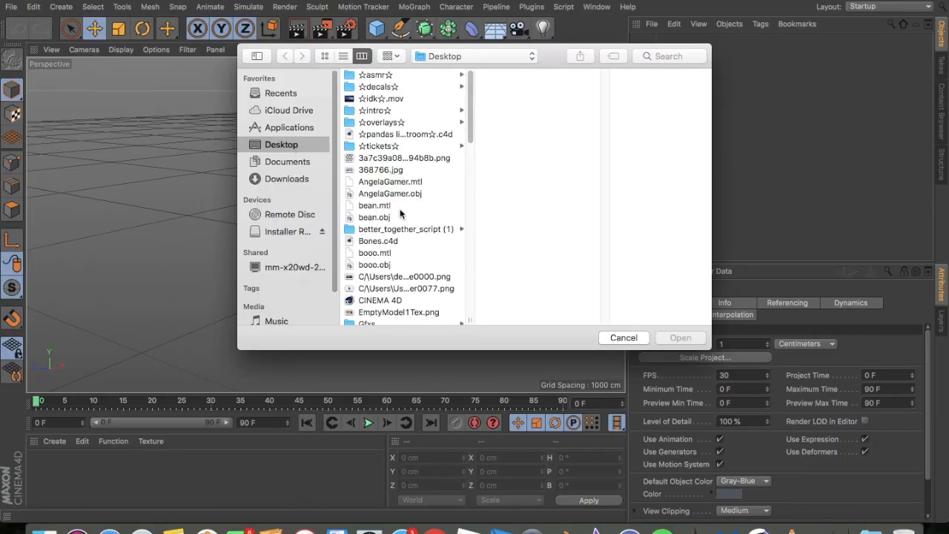
{"action": "scroll", "coordinate": [382, 275], "scroll_direction": "down", "scroll_amount": 5}
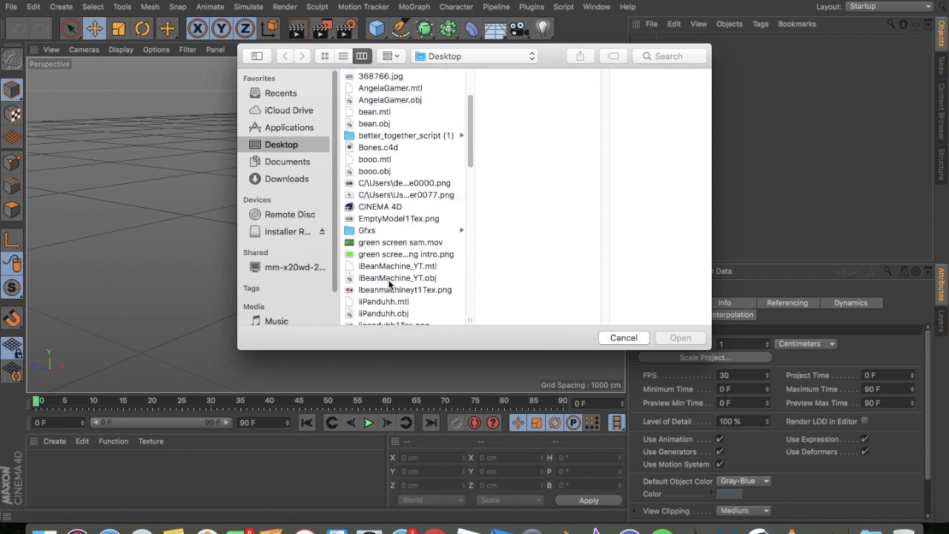
{"action": "scroll", "coordinate": [389, 284], "scroll_direction": "down", "scroll_amount": 3}
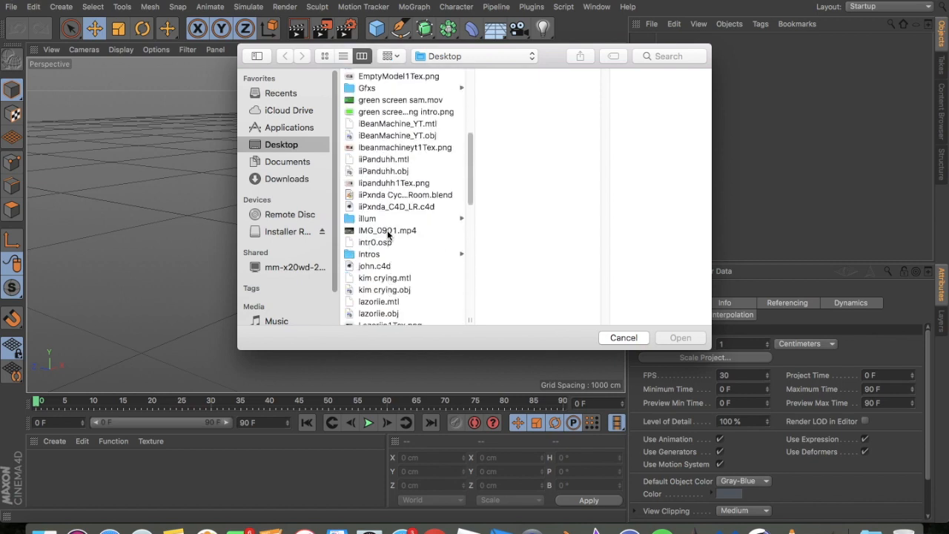
{"action": "left_click", "coordinate": [378, 265]}
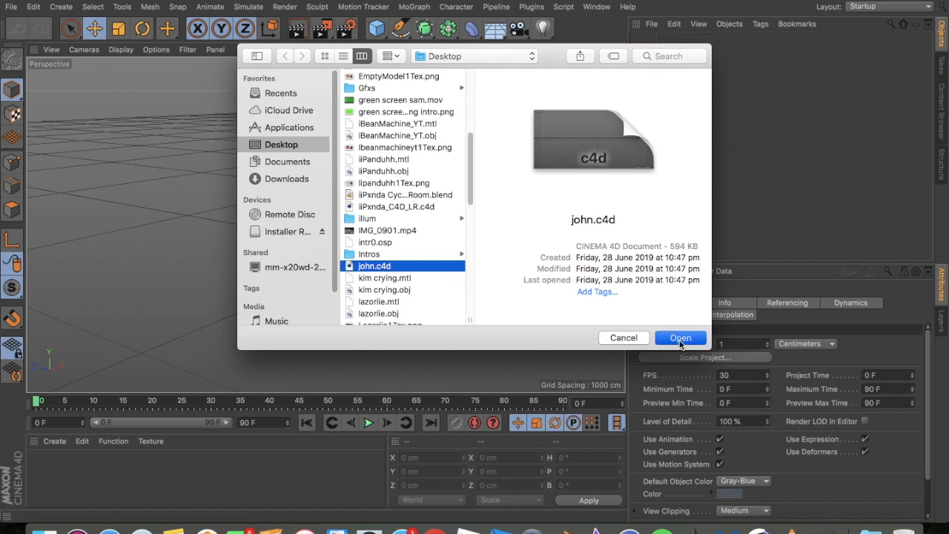
{"action": "left_click", "coordinate": [680, 338]}
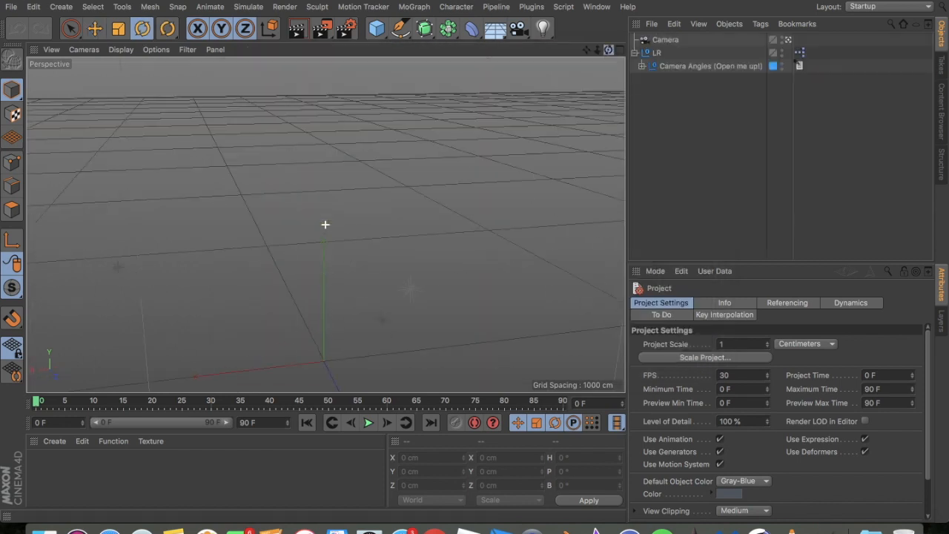
- Open iBeanMachine_YT.obj from the Desktop to bring up its OBJ import settings
{"action": "left_click", "coordinate": [12, 6]}
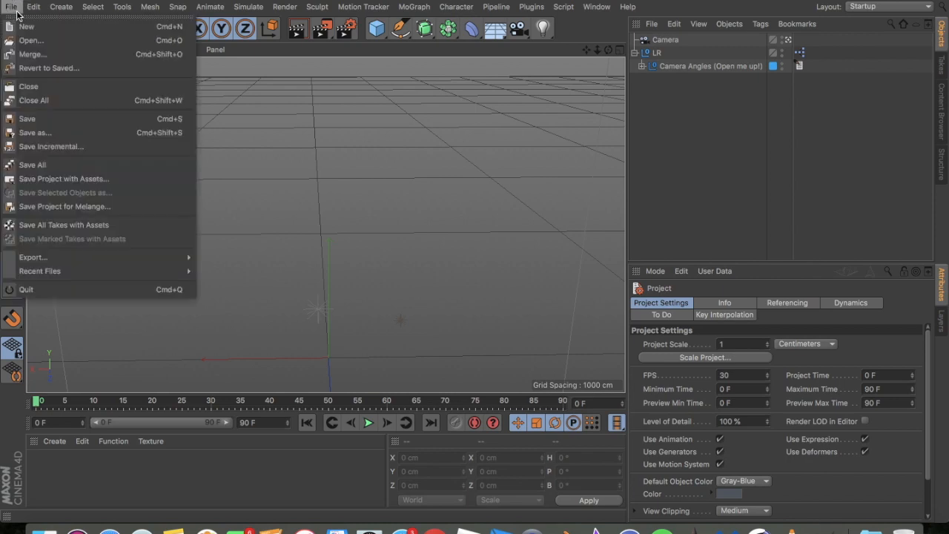
{"action": "left_click", "coordinate": [23, 41]}
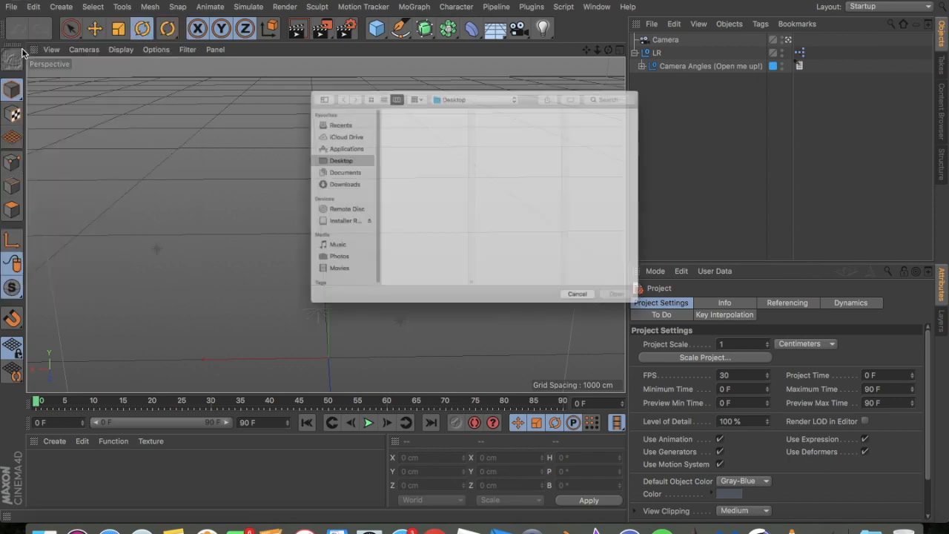
{"action": "left_click", "coordinate": [386, 217]}
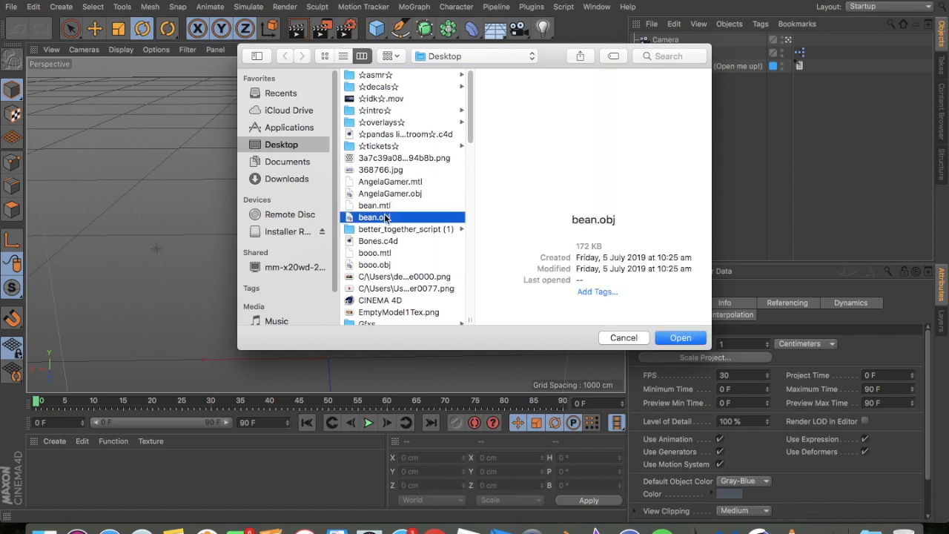
{"action": "scroll", "coordinate": [408, 248], "scroll_direction": "down", "scroll_amount": 3}
{"action": "left_click", "coordinate": [406, 274]}
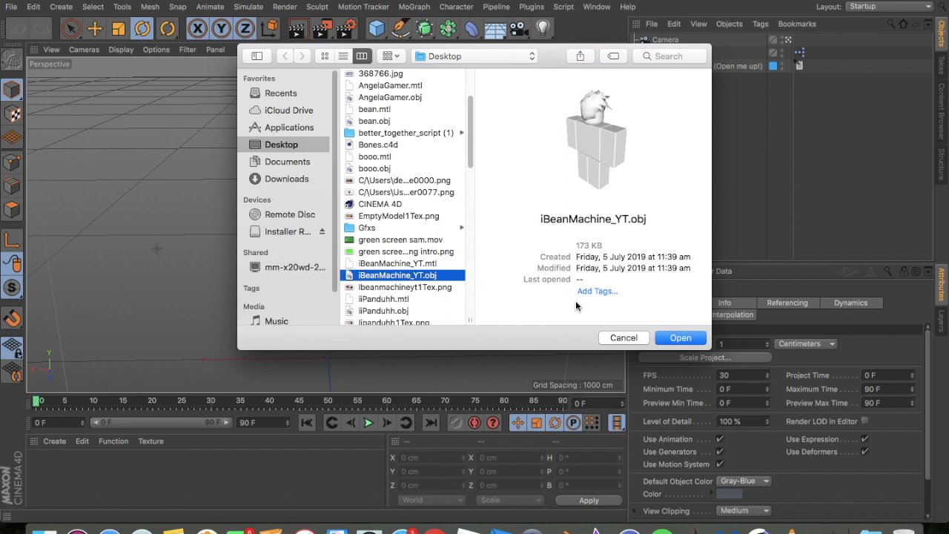
{"action": "left_click", "coordinate": [676, 338]}
- Set the OBJ import scale to 100 centimetres, the normals to Vertices and the phong angle to 22.5
{"action": "left_click", "coordinate": [606, 247]}
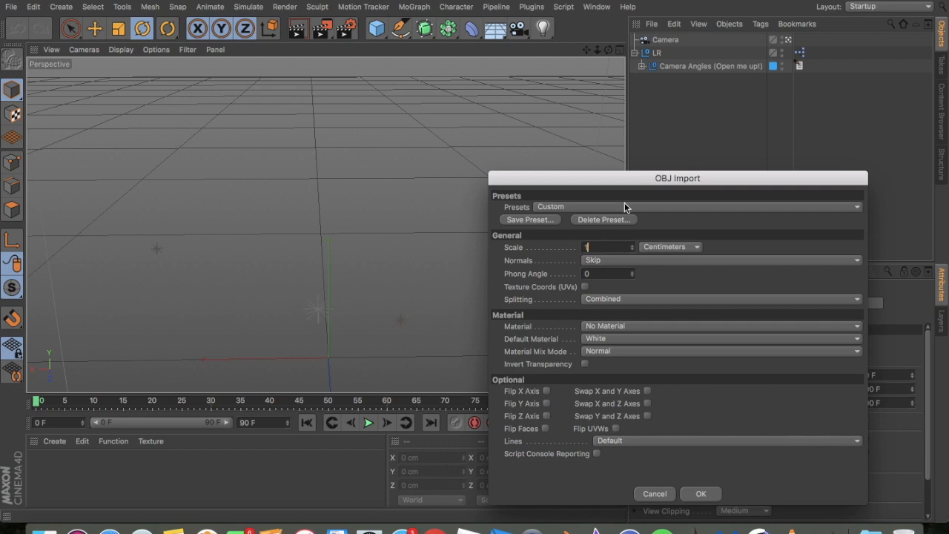
{"action": "left_click_drag", "start_coordinate": [652, 184], "coordinate": [537, 124]}
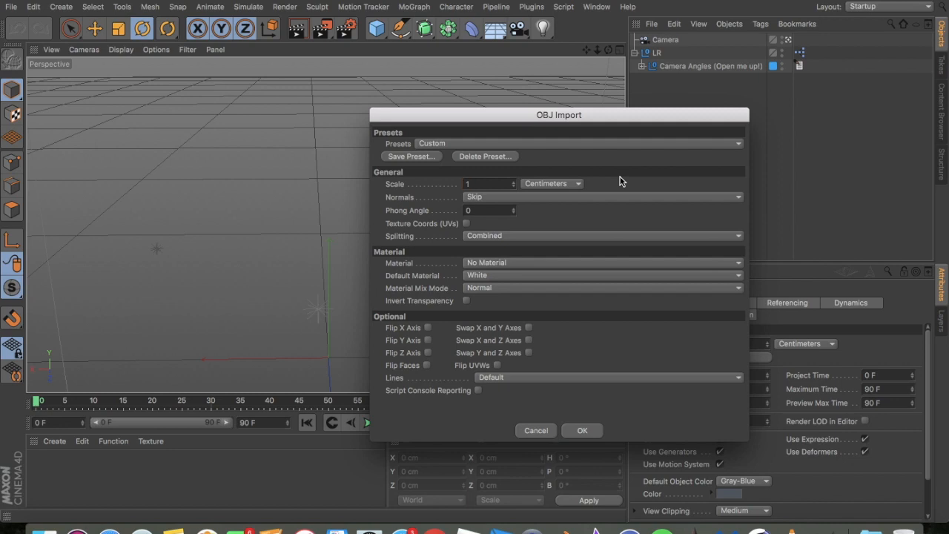
{"action": "left_click", "coordinate": [476, 198]}
{"action": "left_click", "coordinate": [482, 222]}
{"action": "left_click", "coordinate": [467, 212]}
{"action": "type", "text": "22.5"}
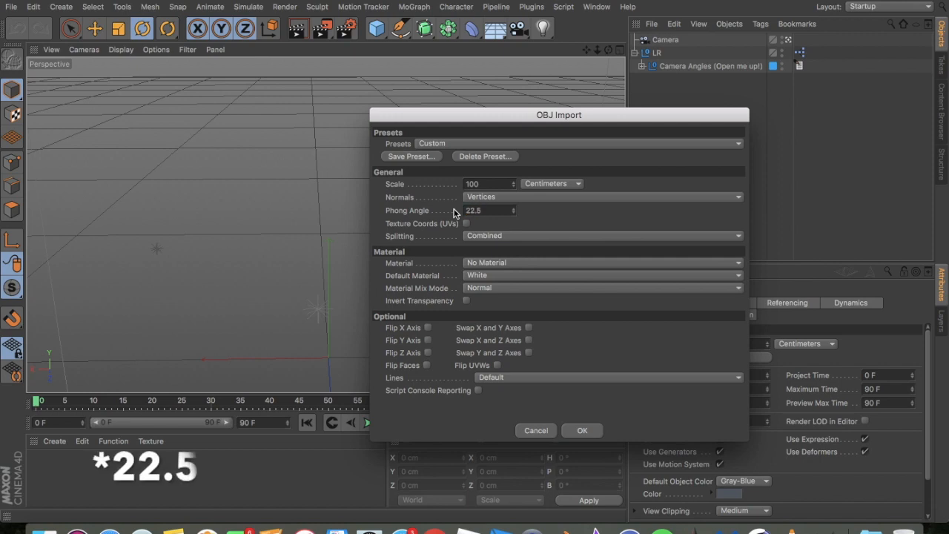
- Enable texture coordinates (UVs) for the OBJ import and set the splitting to Objects
{"action": "left_click", "coordinate": [465, 223]}
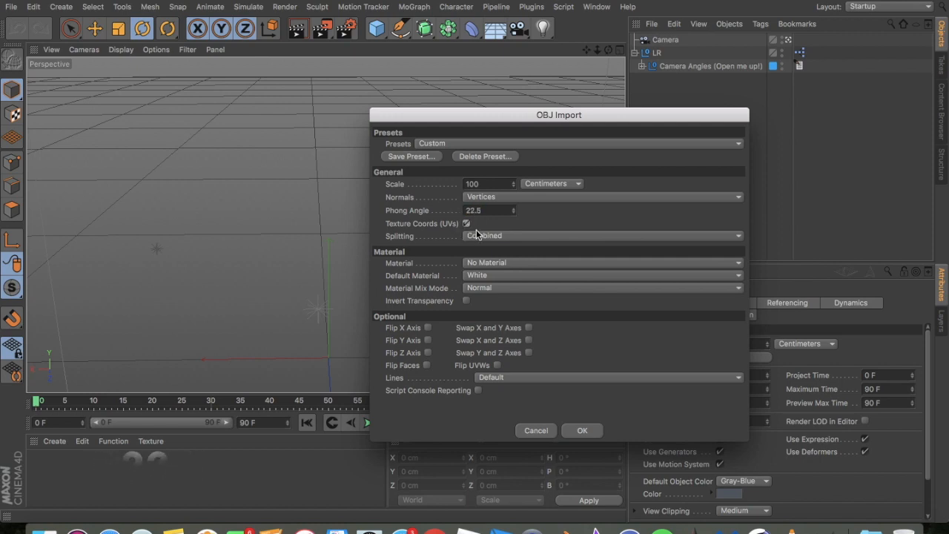
{"action": "left_click", "coordinate": [478, 236]}
{"action": "left_click", "coordinate": [486, 235]}
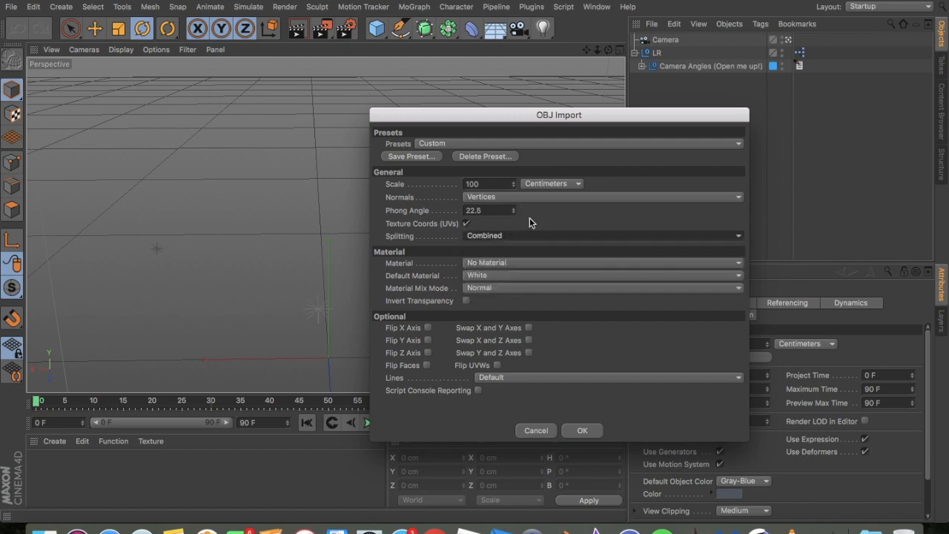
{"action": "left_click", "coordinate": [475, 238]}
{"action": "left_click", "coordinate": [489, 264]}
- Set the material option to Import .MTL File, enable Invert Transparency and import the character
{"action": "left_click", "coordinate": [488, 261]}
{"action": "left_click", "coordinate": [487, 300]}
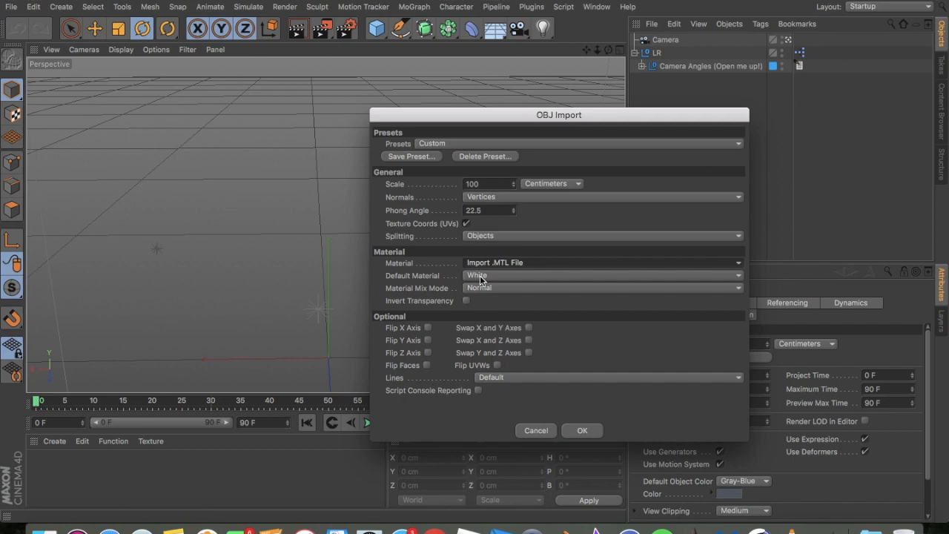
{"action": "left_click", "coordinate": [466, 301]}
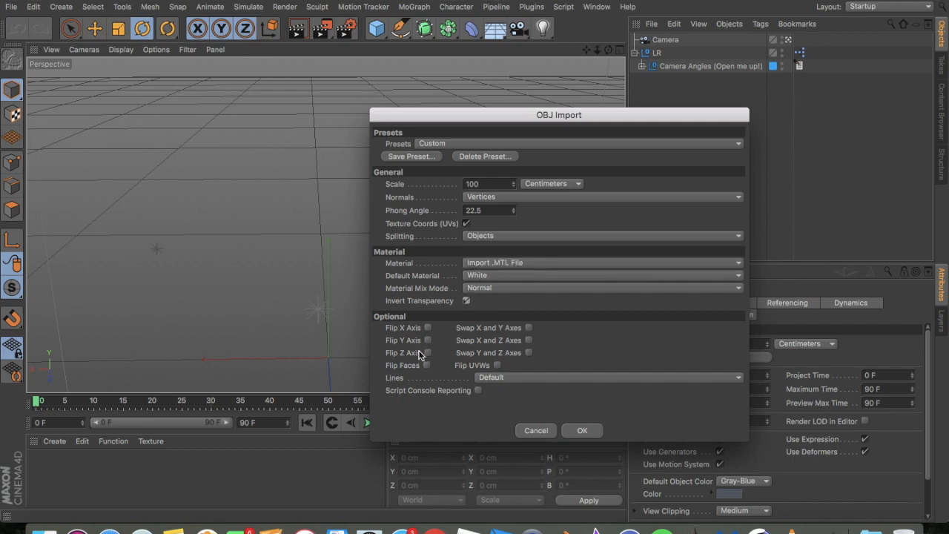
{"action": "left_click", "coordinate": [582, 430]}
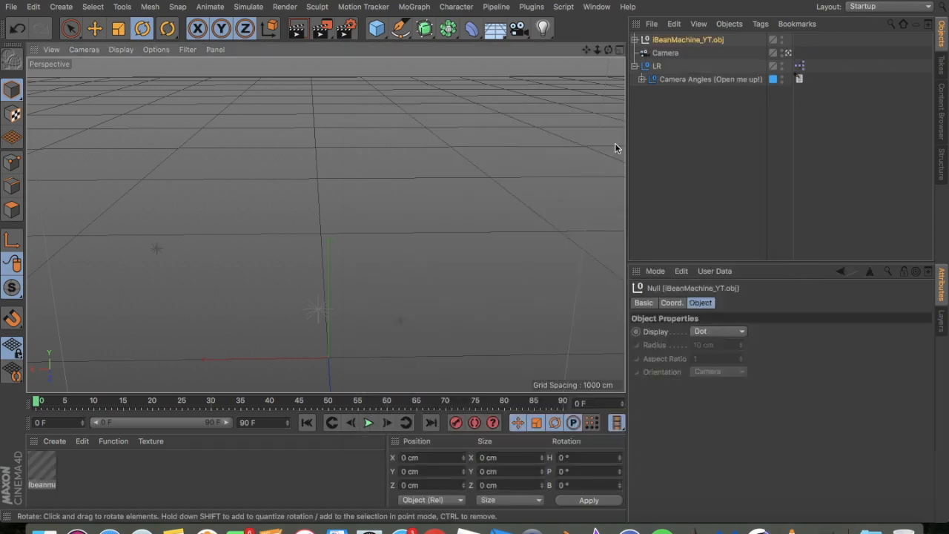
- Load Ibeanmachineyt1Tex.png from the Desktop as the color texture of the character's material
{"action": "left_click_drag", "start_coordinate": [326, 225], "coordinate": [325, 224], "text": "alt"}
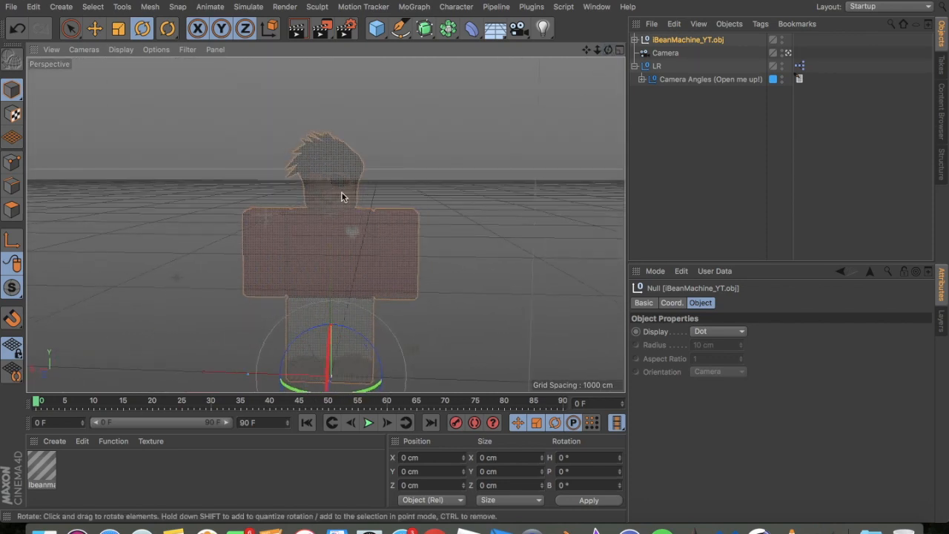
{"action": "double_click", "coordinate": [41, 468]}
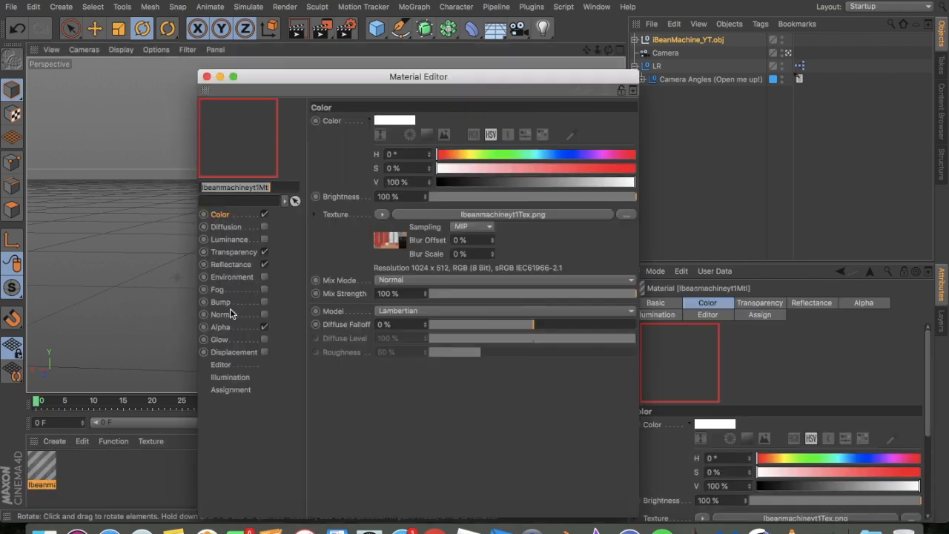
{"action": "left_click", "coordinate": [222, 215]}
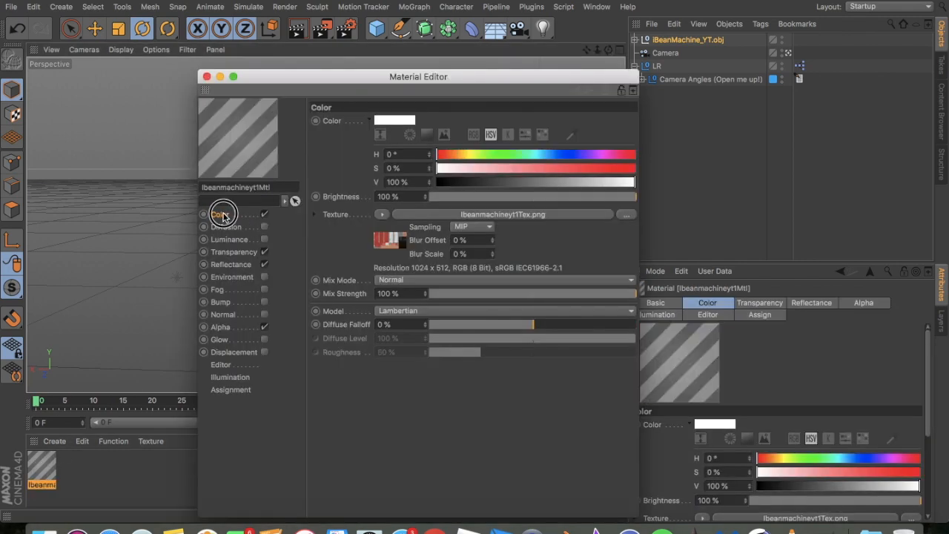
{"action": "left_click", "coordinate": [625, 214]}
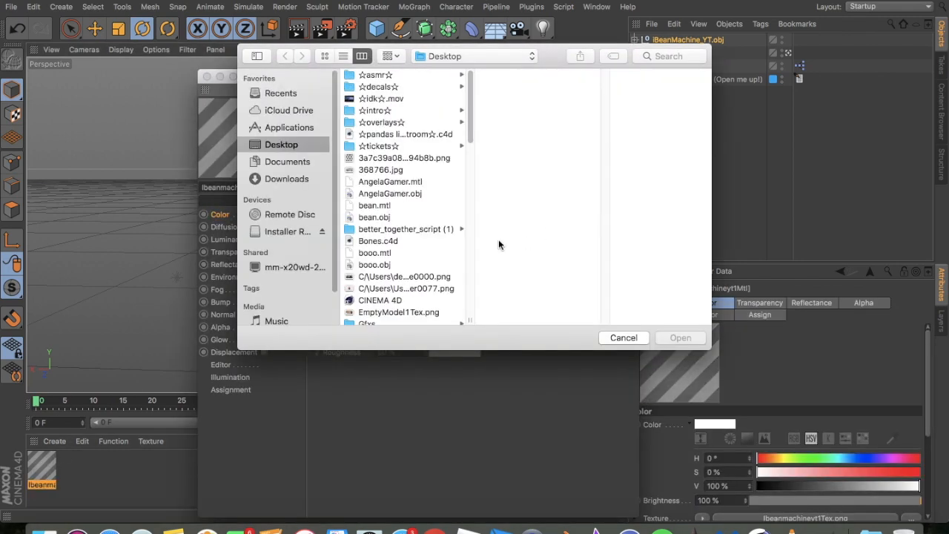
{"action": "scroll", "coordinate": [378, 259], "scroll_direction": "down", "scroll_amount": 2}
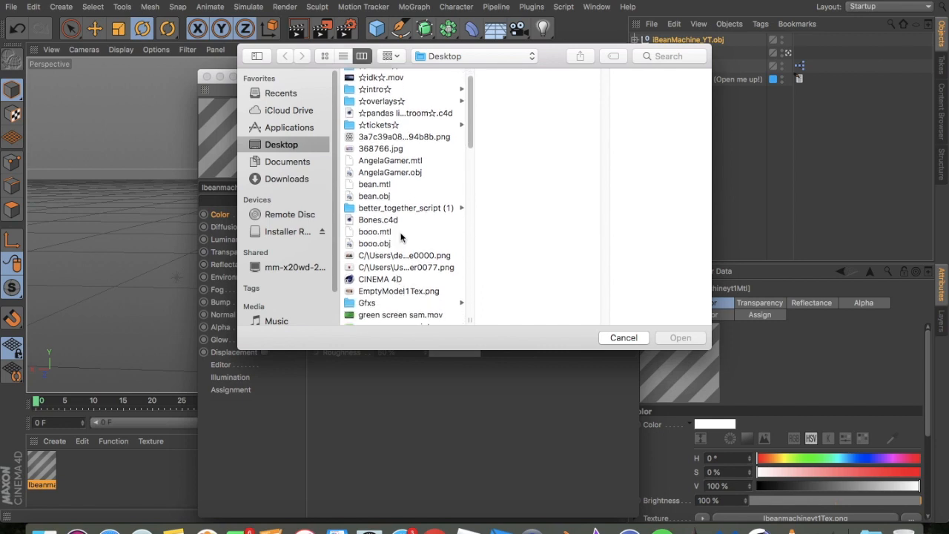
{"action": "scroll", "coordinate": [414, 269], "scroll_direction": "down", "scroll_amount": 5}
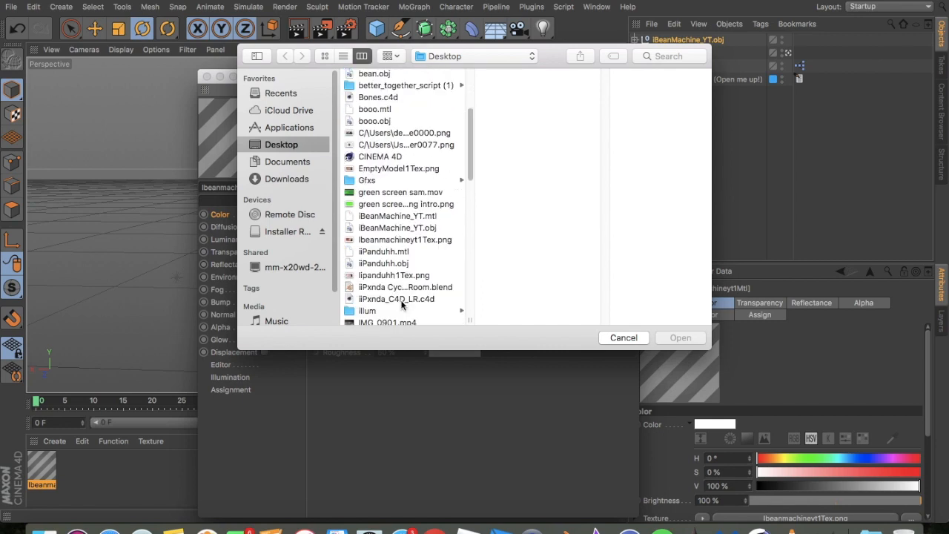
{"action": "left_click", "coordinate": [393, 241]}
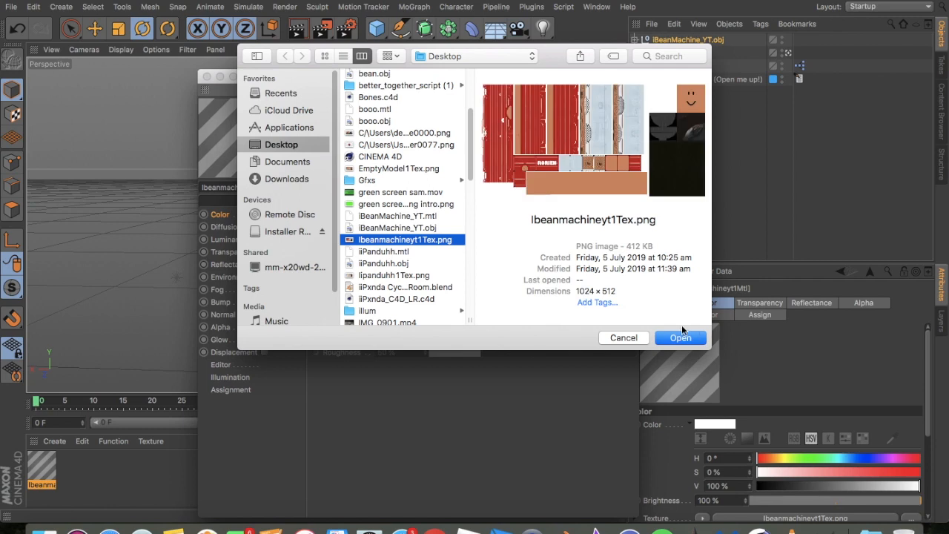
{"action": "left_click", "coordinate": [680, 338]}
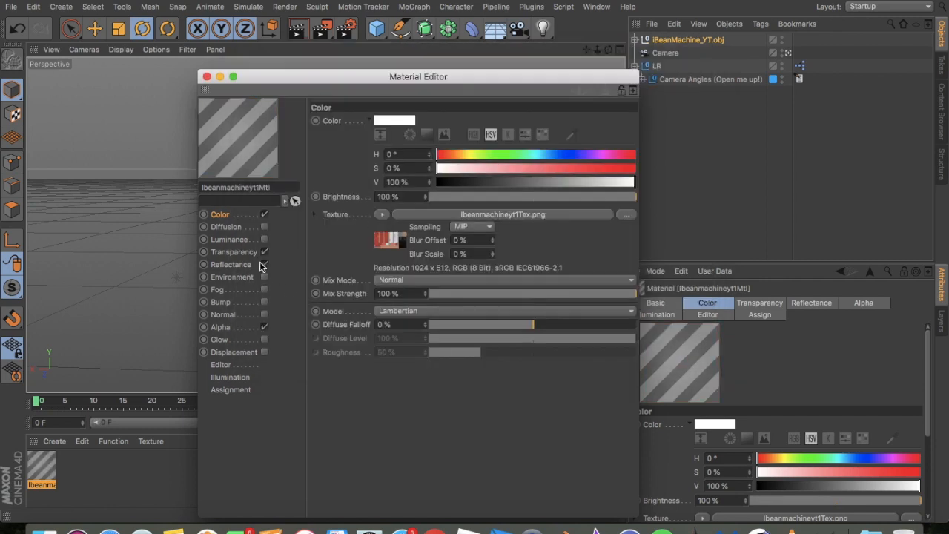
- Disable the transparency, reflectance and alpha channels of the character's material and close the Material Editor
{"action": "left_click", "coordinate": [265, 253]}
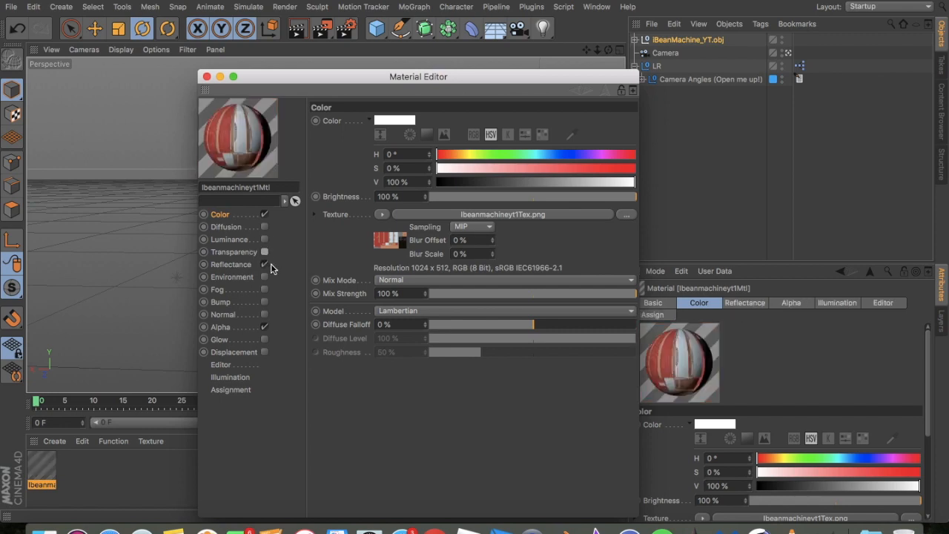
{"action": "left_click", "coordinate": [265, 264]}
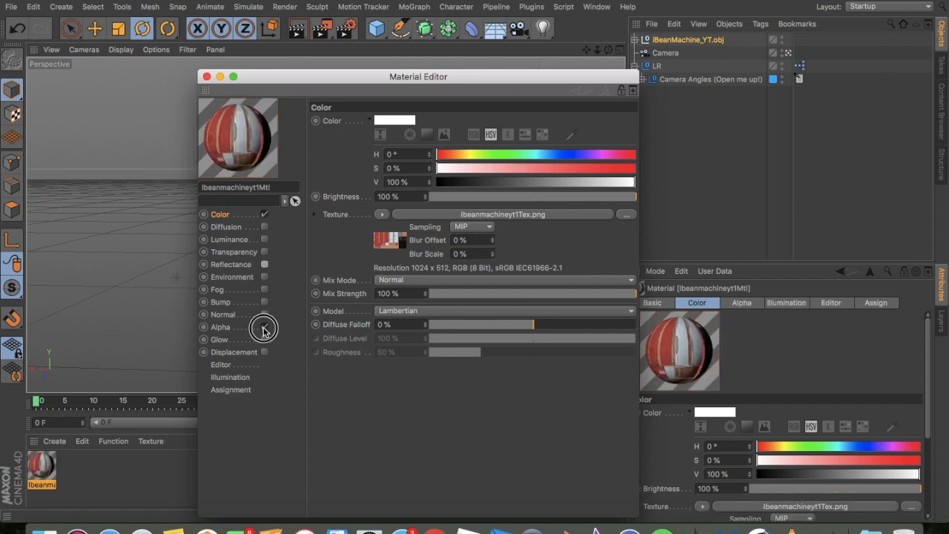
{"action": "left_click", "coordinate": [264, 327]}
{"action": "left_click", "coordinate": [207, 77]}
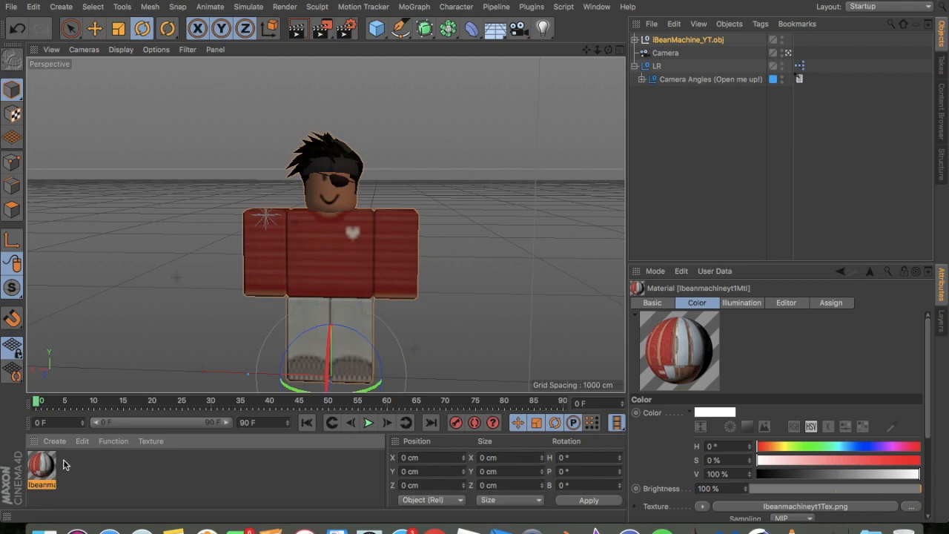
- Set the texture preview size of the character's material to No Scaling
{"action": "left_click", "coordinate": [787, 303]}
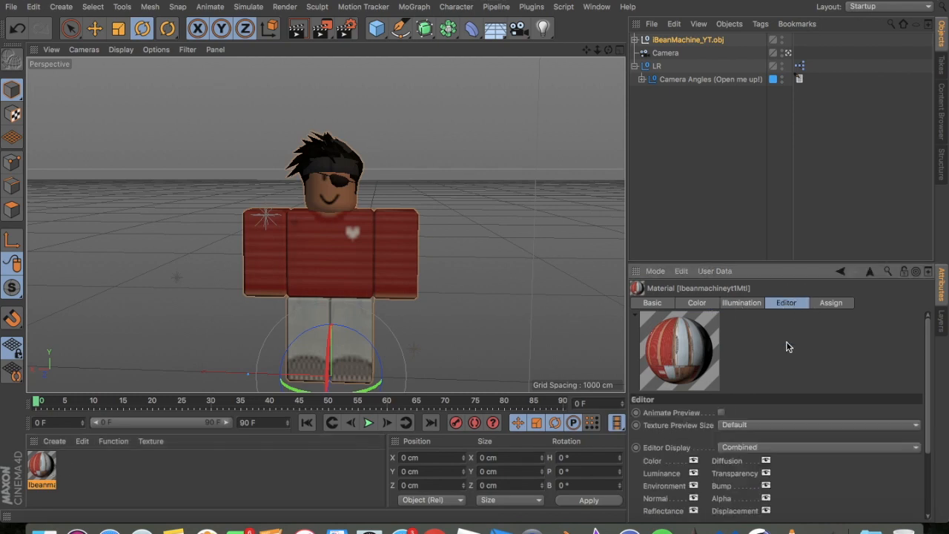
{"action": "left_click", "coordinate": [751, 424]}
{"action": "left_click", "coordinate": [664, 432]}
{"action": "left_click", "coordinate": [763, 424]}
{"action": "left_click", "coordinate": [741, 287]}
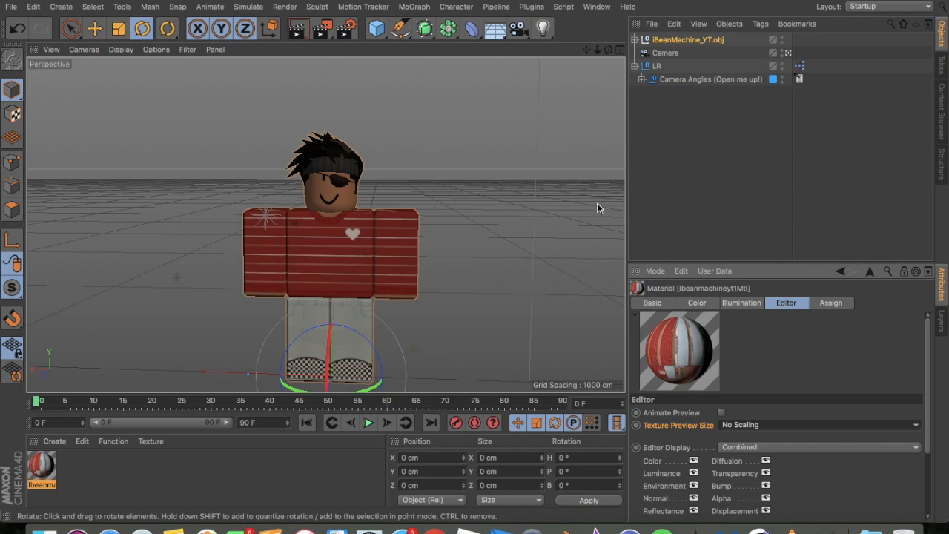
- Select the character's torso, both arms and both legs, subdivide their meshes and display their points
{"action": "left_click", "coordinate": [374, 247]}
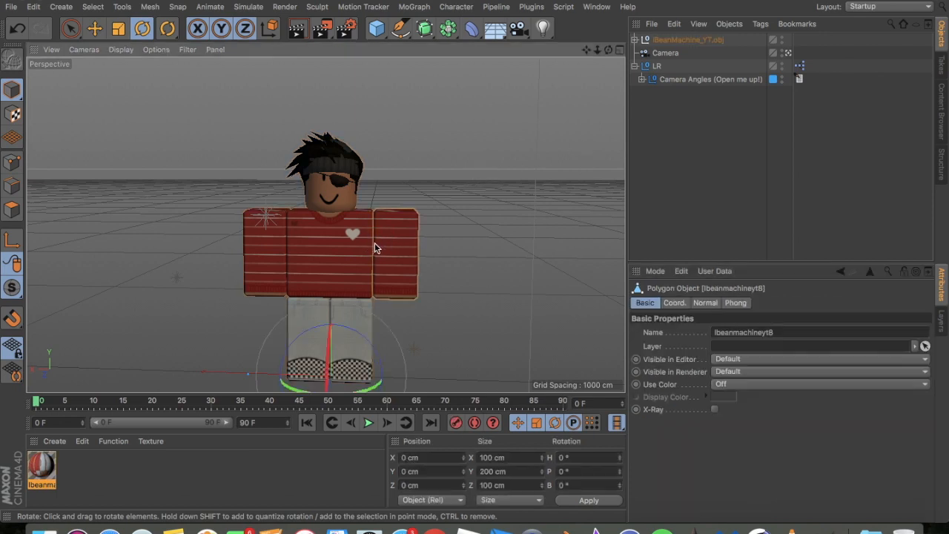
{"action": "left_click", "coordinate": [326, 251], "text": "shift"}
{"action": "left_click", "coordinate": [267, 255], "text": "shift"}
{"action": "left_click", "coordinate": [355, 305], "text": "shift"}
{"action": "left_click", "coordinate": [311, 310], "text": "shift"}
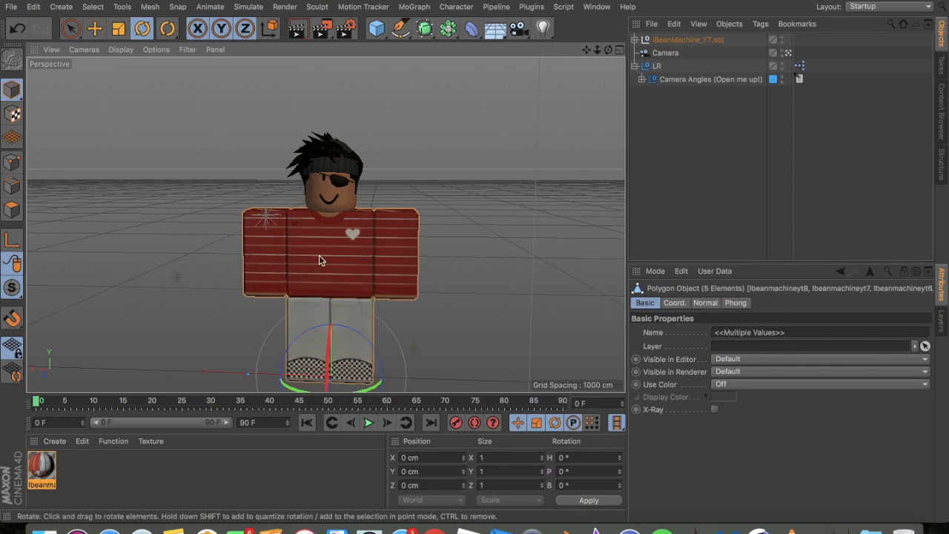
{"action": "key", "text": "Delete"}
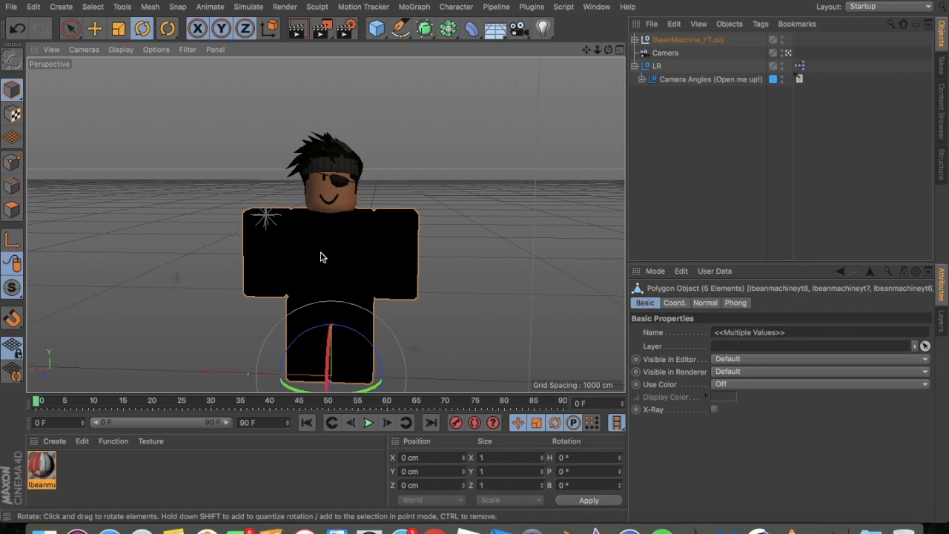
{"action": "left_click", "coordinate": [12, 161]}
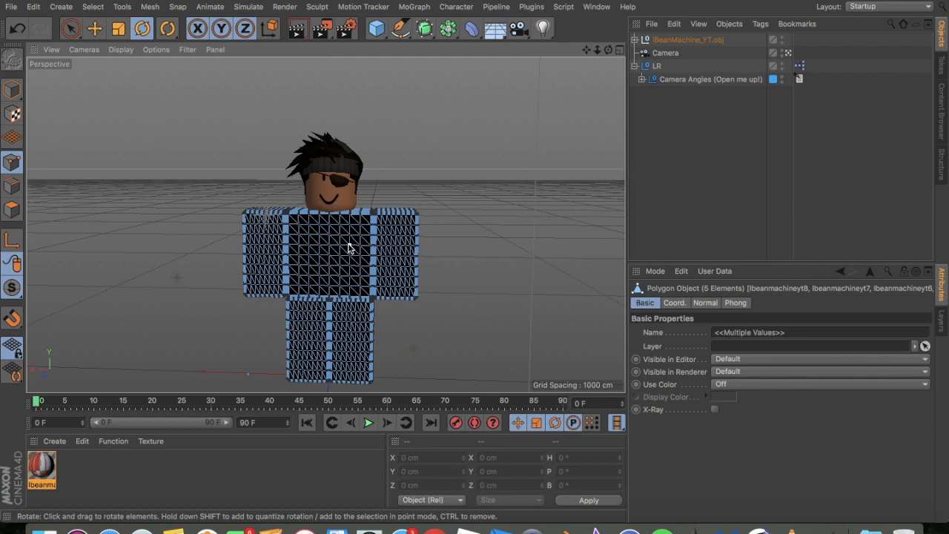
- Delete the Normal tags from the torso, arm and leg meshes (Ibeanmachineyt4 to Ibeanmachineyt8), return to model mode and clear the selection
{"action": "left_click", "coordinate": [634, 40]}
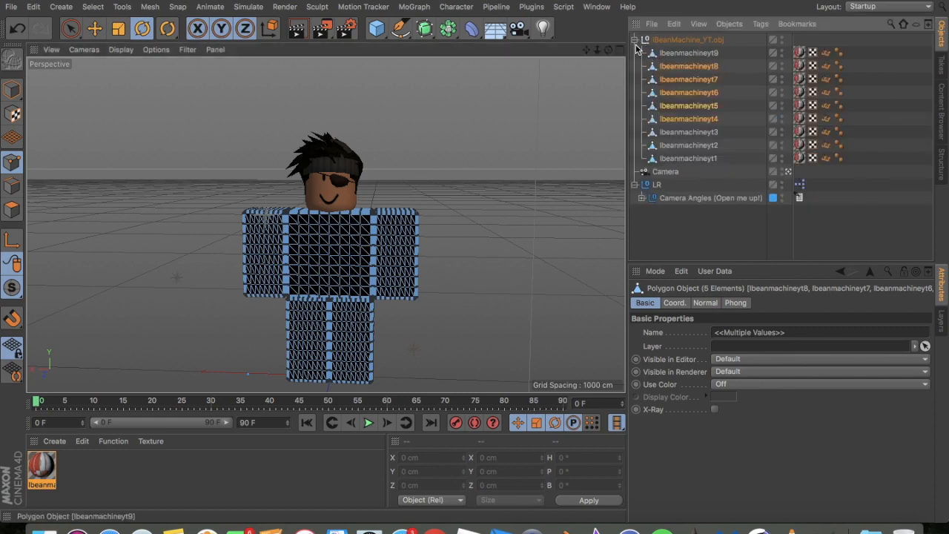
{"action": "left_click", "coordinate": [825, 120]}
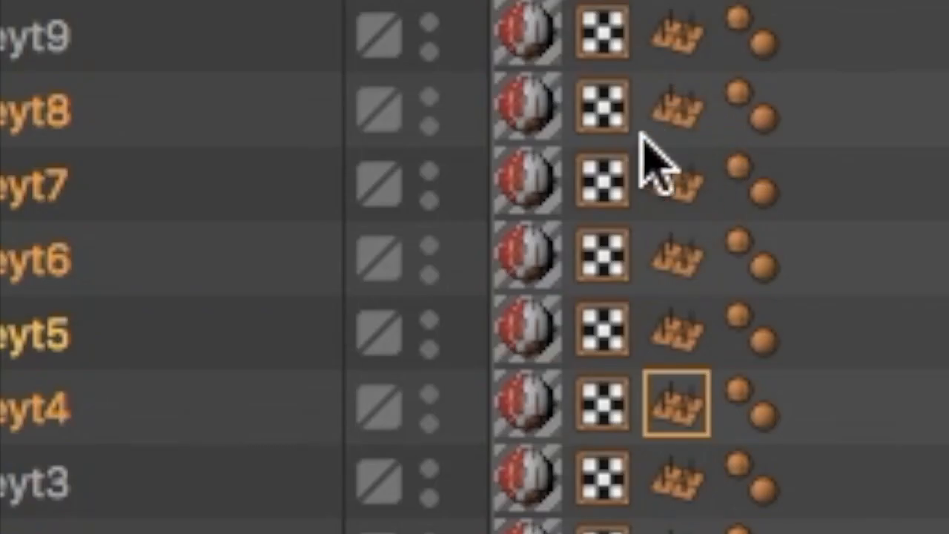
{"action": "left_click", "coordinate": [671, 111], "text": "shift"}
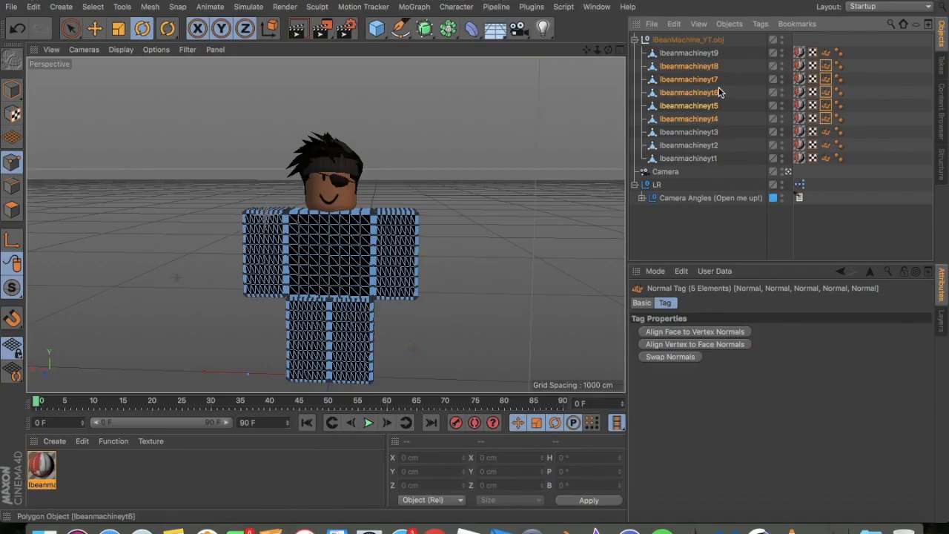
{"action": "key", "text": "Delete"}
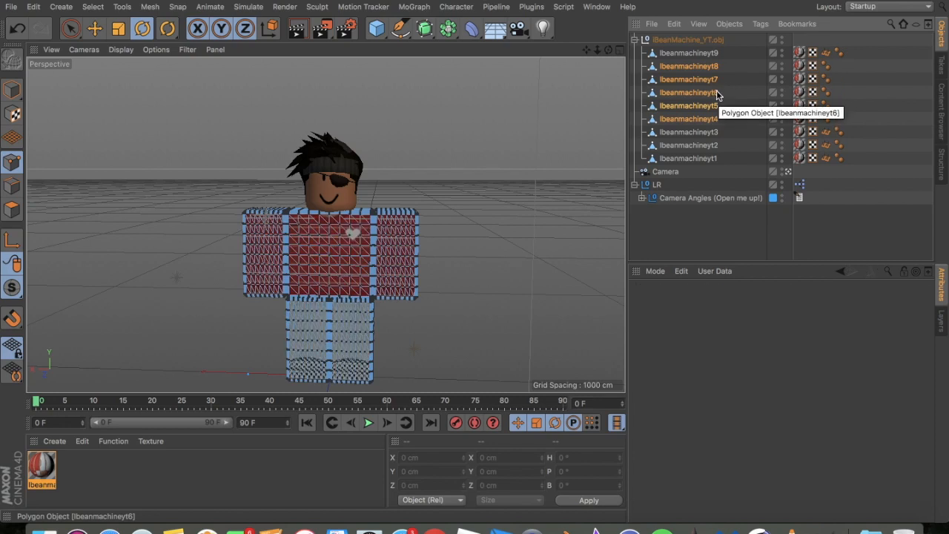
{"action": "left_click", "coordinate": [17, 92]}
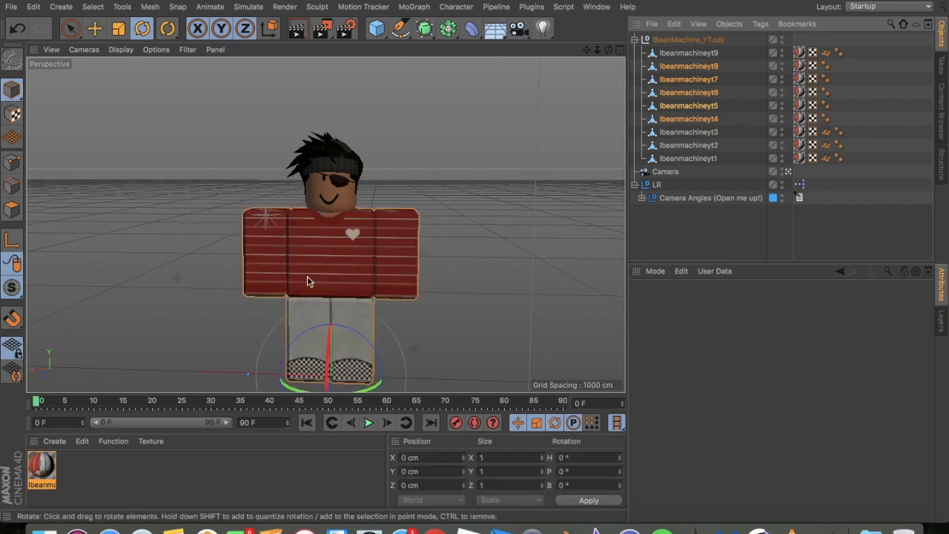
{"action": "left_click", "coordinate": [864, 131]}
- Select the Phong tags of the torso, arms and legs and render the view to check the character's shading
{"action": "left_click_drag", "start_coordinate": [597, 50], "coordinate": [325, 224]}
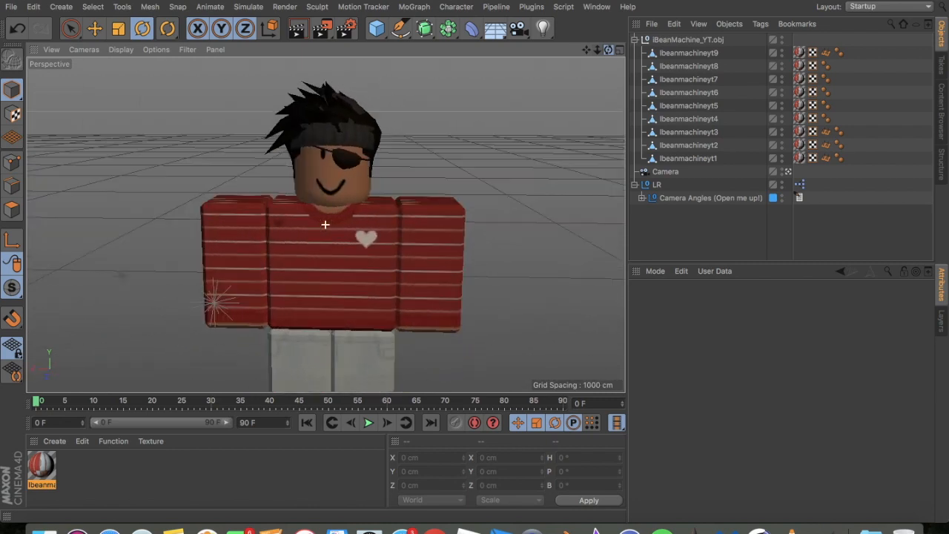
{"action": "left_click", "coordinate": [825, 118]}
{"action": "left_click", "coordinate": [828, 66], "text": "shift"}
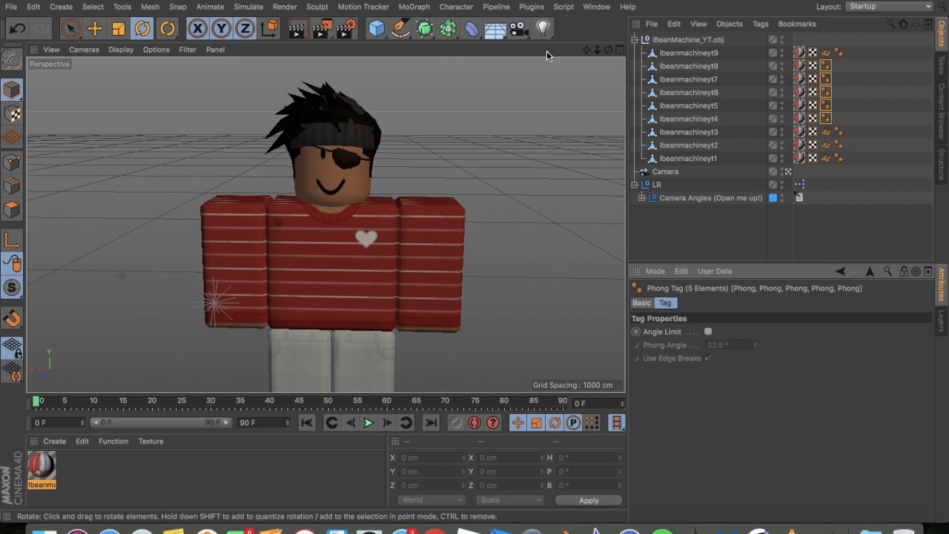
{"action": "left_click_drag", "start_coordinate": [598, 49], "coordinate": [510, 63]}
{"action": "left_click", "coordinate": [299, 31]}
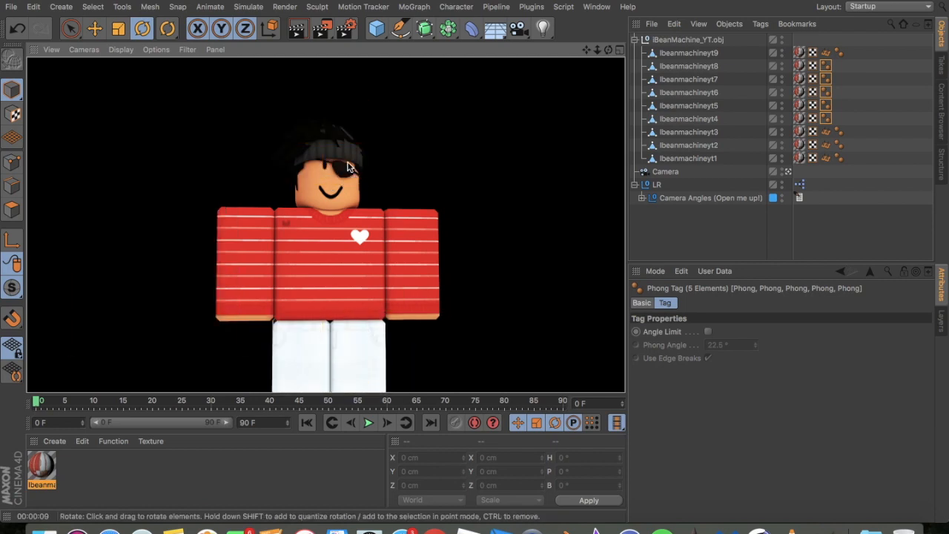
{"action": "left_click", "coordinate": [344, 164]}
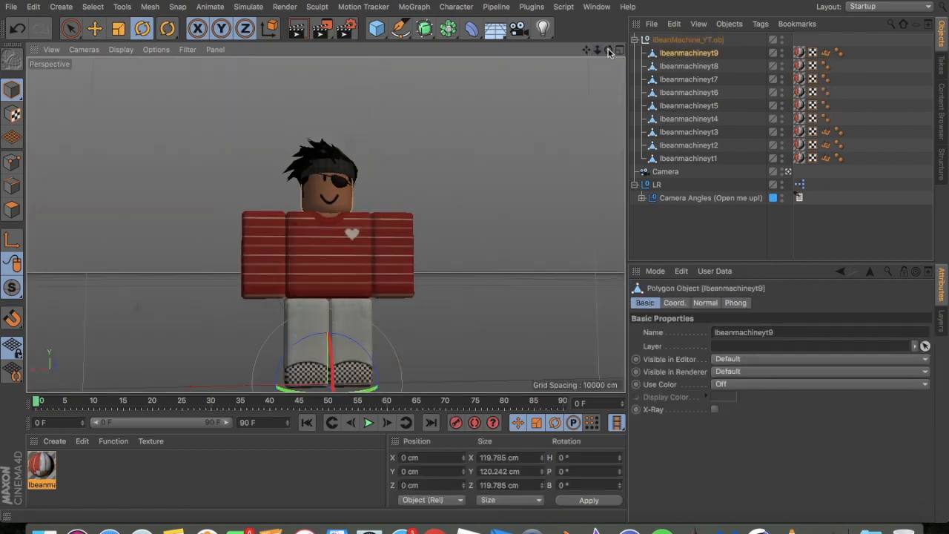
{"action": "left_click_drag", "start_coordinate": [608, 52], "coordinate": [584, 68]}
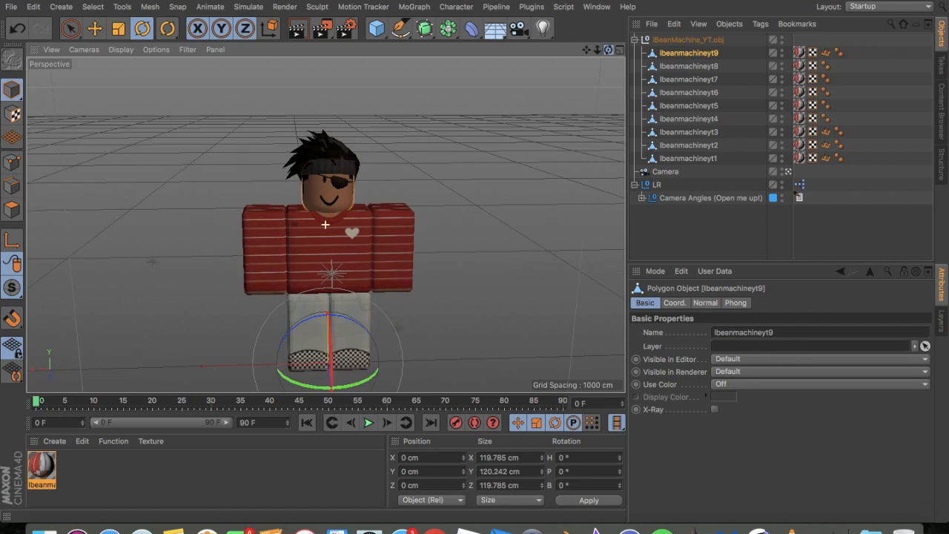
- Select the Normal tags of the head and accessory meshes Ibeanmachineyt9, 3, 2 and 1
{"action": "left_click", "coordinate": [828, 158]}
{"action": "left_click", "coordinate": [822, 134]}
{"action": "left_click_drag", "start_coordinate": [822, 170], "coordinate": [831, 115]}
{"action": "left_click", "coordinate": [830, 51]}
{"action": "left_click", "coordinate": [827, 132], "text": "shift"}
{"action": "left_click", "coordinate": [828, 157], "text": "shift"}
{"action": "left_click", "coordinate": [828, 143], "text": "shift"}
{"action": "left_click_drag", "start_coordinate": [607, 51], "coordinate": [653, 54]}
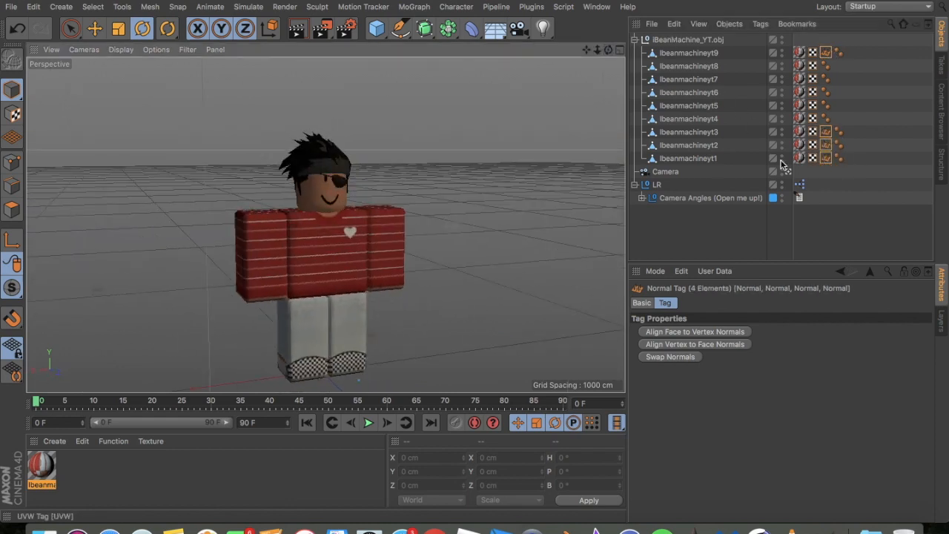
- Merge the head and accessory meshes Ibeanmachineyt9, 3, 2 and 1 into one object with Connect Objects + Delete
{"action": "left_click", "coordinate": [711, 157]}
{"action": "left_click", "coordinate": [689, 132], "text": "shift"}
{"action": "left_click", "coordinate": [690, 145], "text": "shift"}
{"action": "left_click", "coordinate": [704, 54], "text": "shift"}
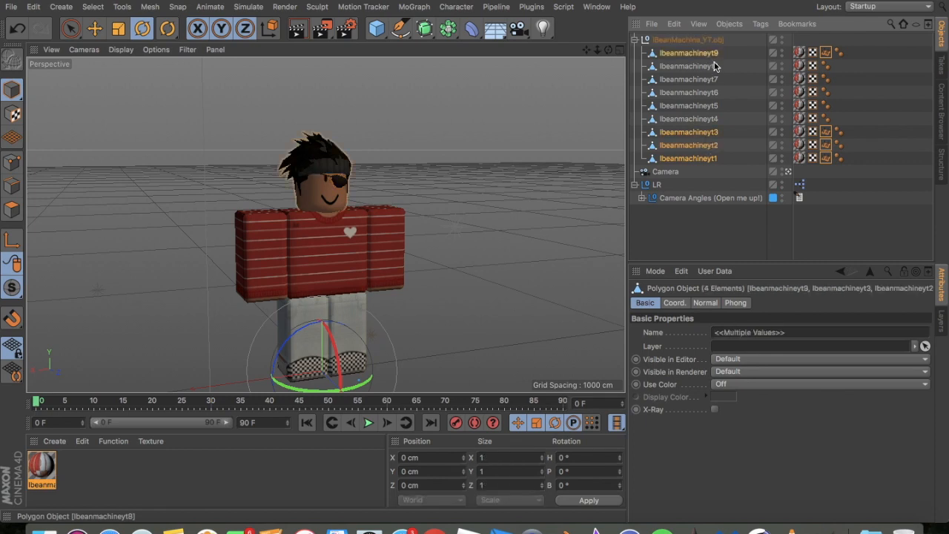
{"action": "right_click", "coordinate": [713, 53]}
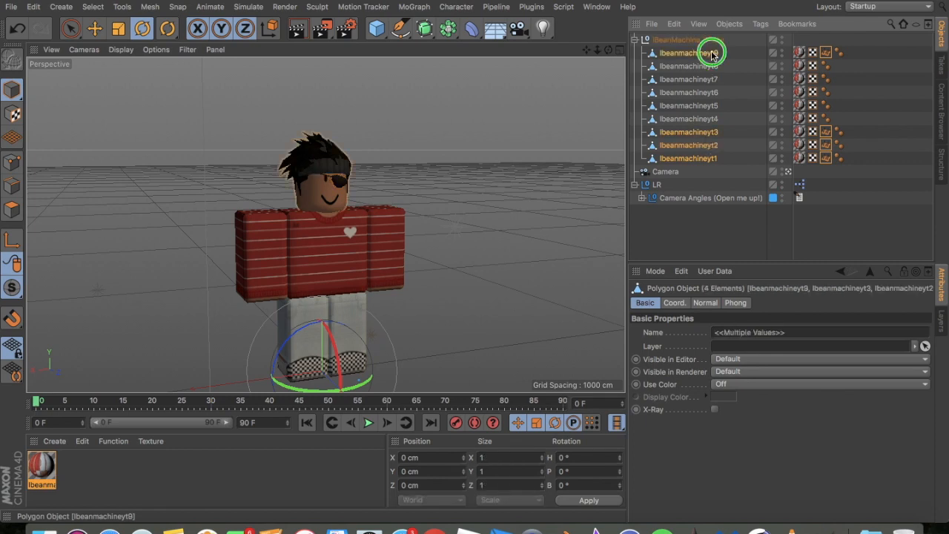
{"action": "left_click", "coordinate": [607, 49]}
{"action": "left_click_drag", "start_coordinate": [296, 222], "coordinate": [335, 244], "text": "alt"}
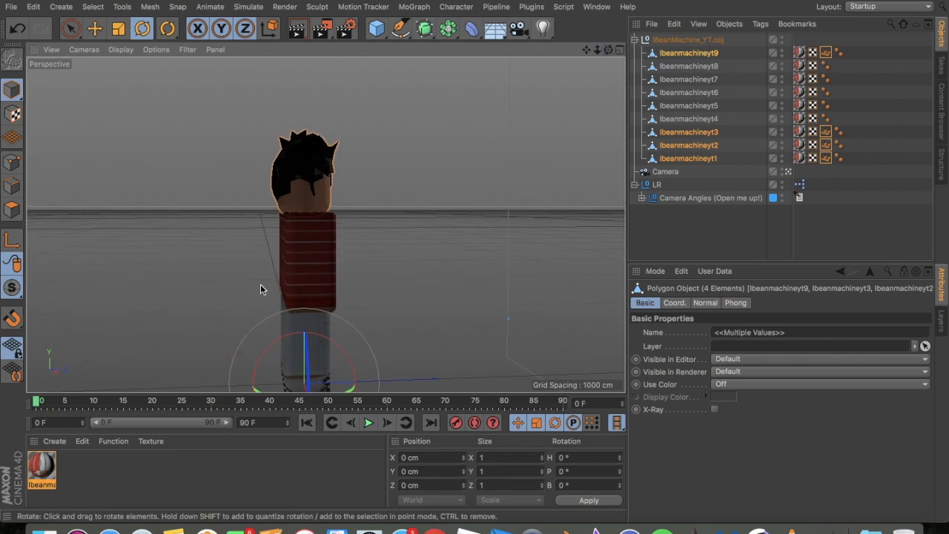
{"action": "left_click_drag", "start_coordinate": [324, 220], "coordinate": [305, 222], "text": "alt"}
{"action": "right_click", "coordinate": [691, 151]}
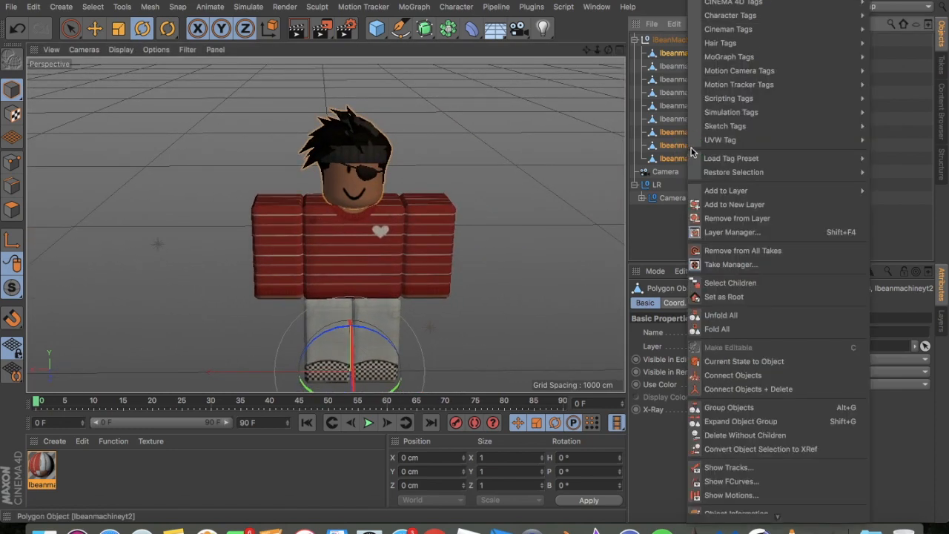
{"action": "left_click", "coordinate": [746, 388]}
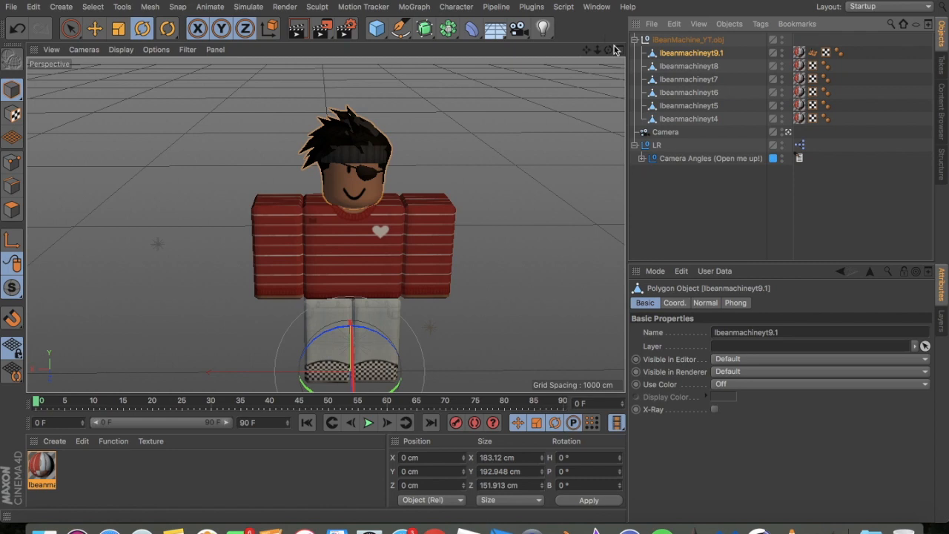
- Move the merged head sideways as a test, undo the move and deselect the head
{"action": "left_click_drag", "start_coordinate": [597, 54], "coordinate": [593, 51]}
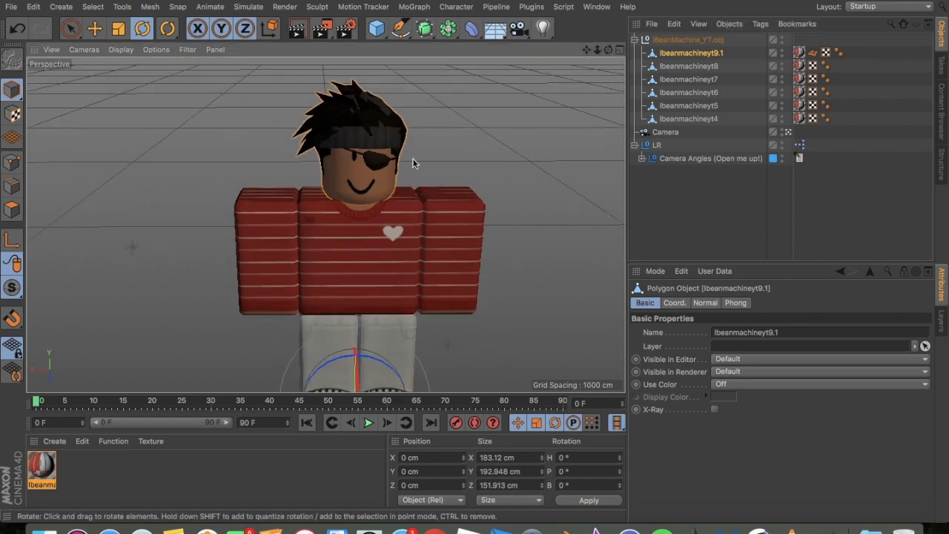
{"action": "key", "text": "e"}
{"action": "scroll", "coordinate": [335, 309], "scroll_direction": "down", "scroll_amount": 3}
{"action": "left_click_drag", "start_coordinate": [348, 368], "coordinate": [299, 369]}
{"action": "key", "text": "super+z"}
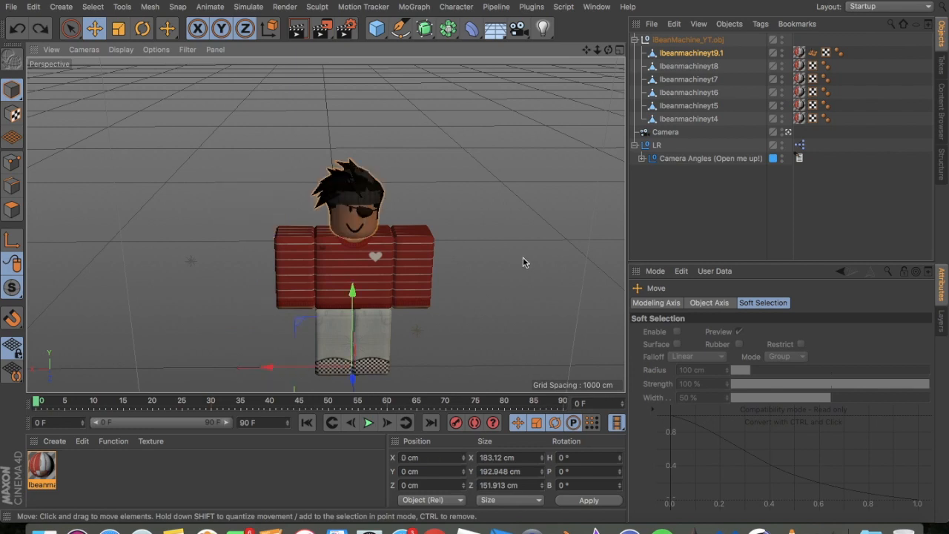
{"action": "left_click", "coordinate": [370, 119]}
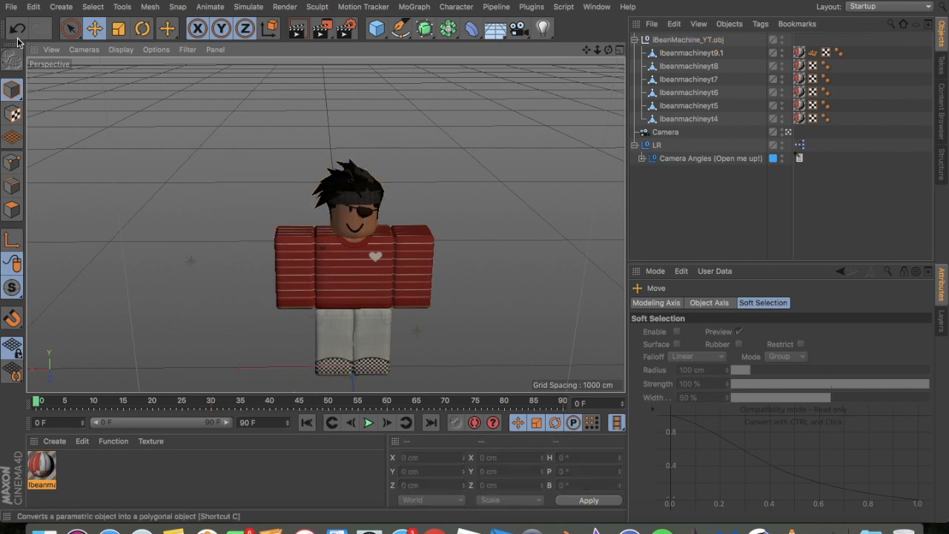
- Merge Bones.c4d from the Desktop into the scene and delete the Seviro1Mtl material that comes with it
{"action": "left_click", "coordinate": [11, 6]}
{"action": "left_click", "coordinate": [32, 54]}
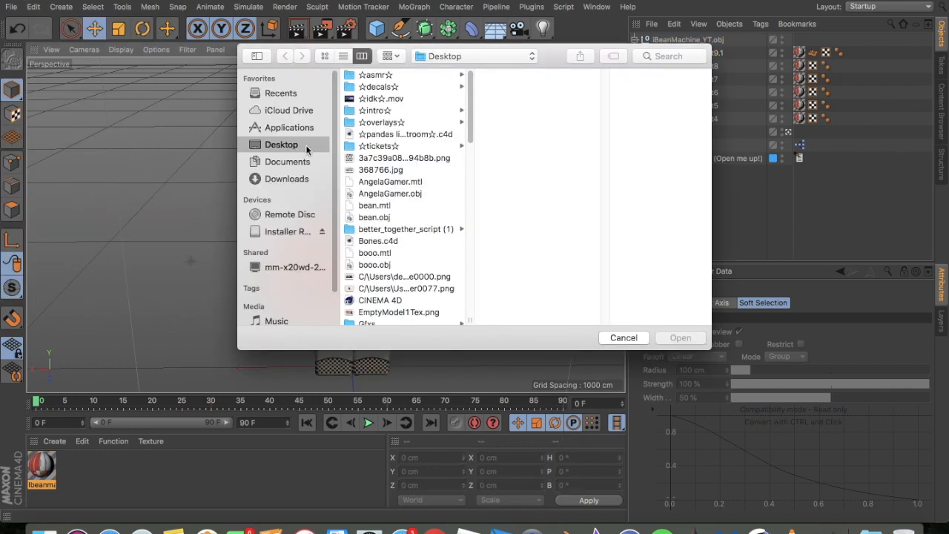
{"action": "scroll", "coordinate": [400, 234], "scroll_direction": "down", "scroll_amount": 5}
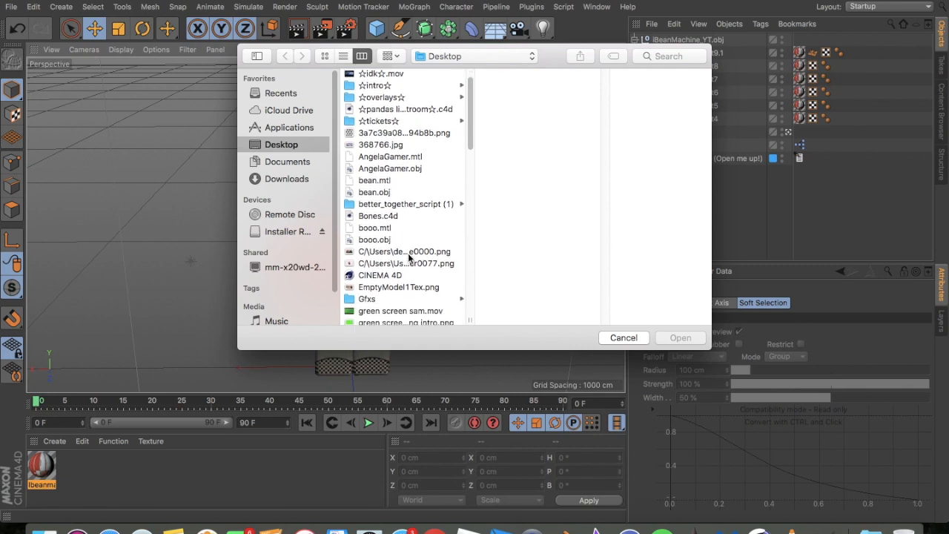
{"action": "scroll", "coordinate": [397, 175], "scroll_direction": "down", "scroll_amount": 2}
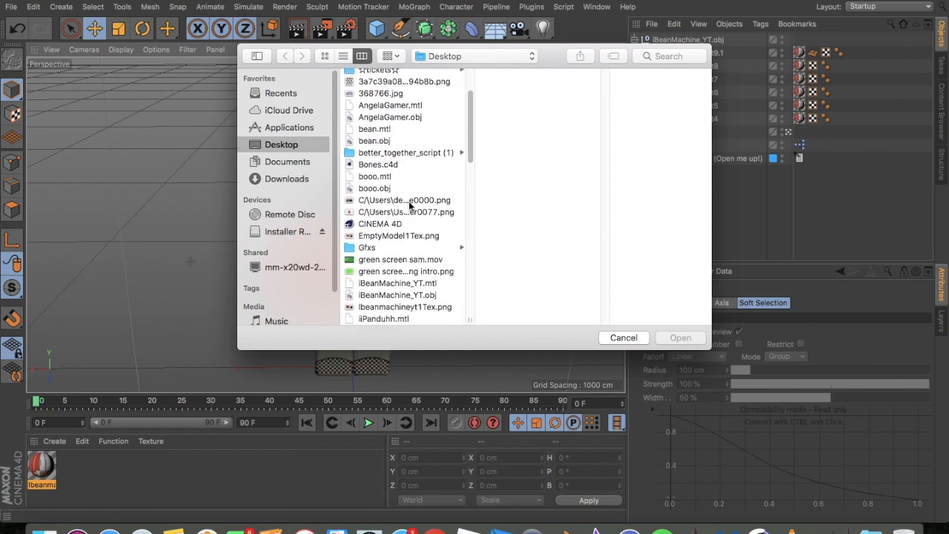
{"action": "scroll", "coordinate": [444, 256], "scroll_direction": "down", "scroll_amount": 2}
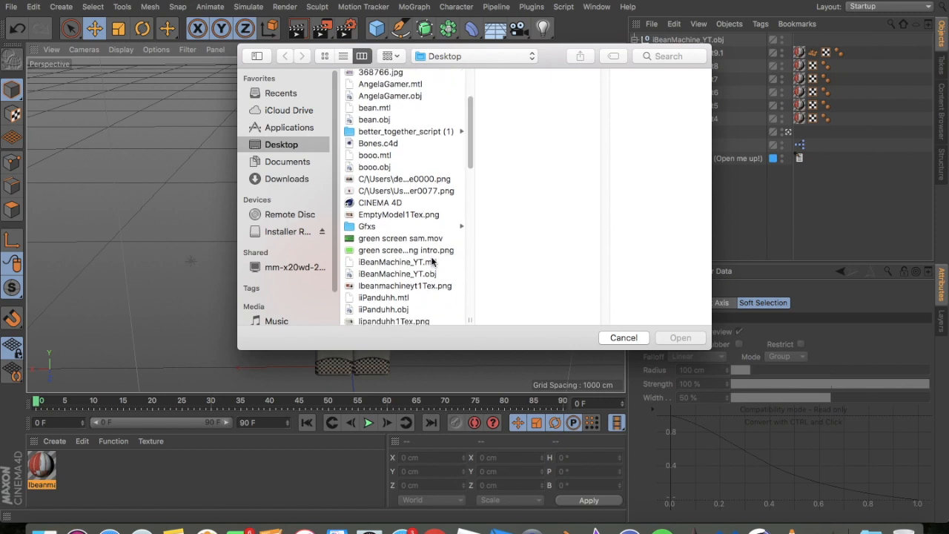
{"action": "left_click", "coordinate": [378, 167]}
{"action": "left_click", "coordinate": [378, 143]}
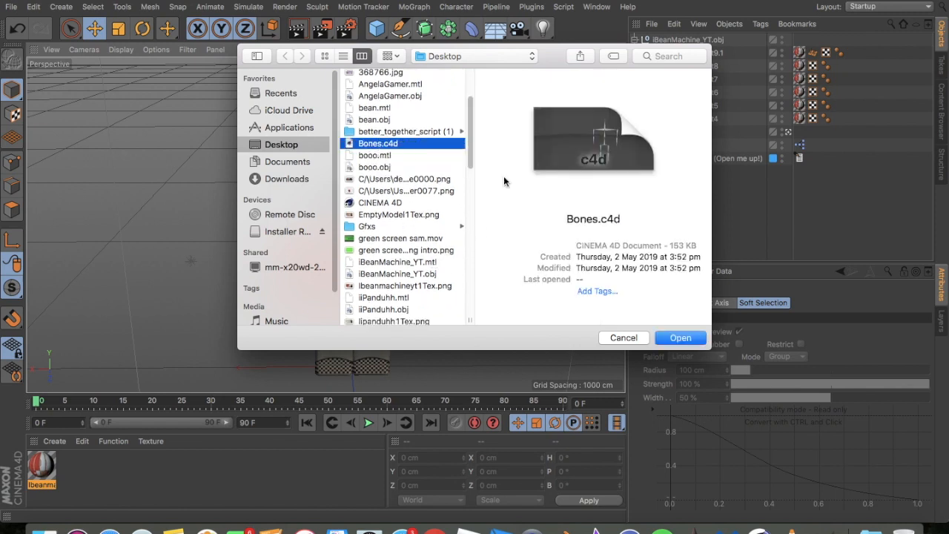
{"action": "left_click", "coordinate": [679, 337]}
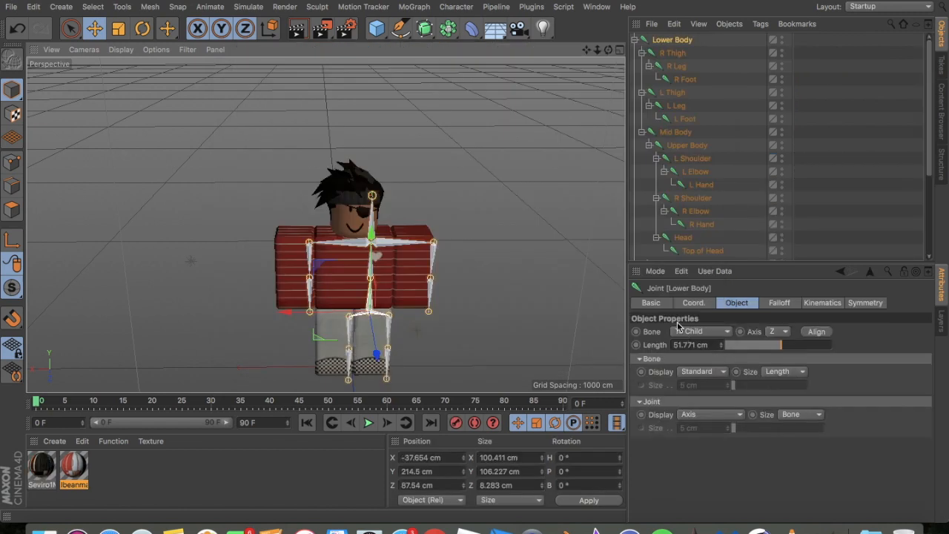
{"action": "left_click", "coordinate": [35, 473]}
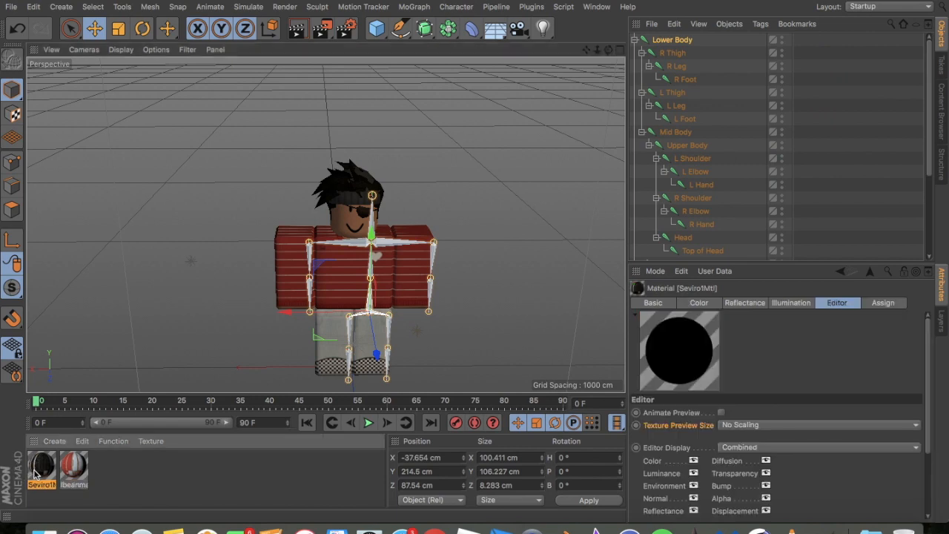
{"action": "key", "text": "Delete"}
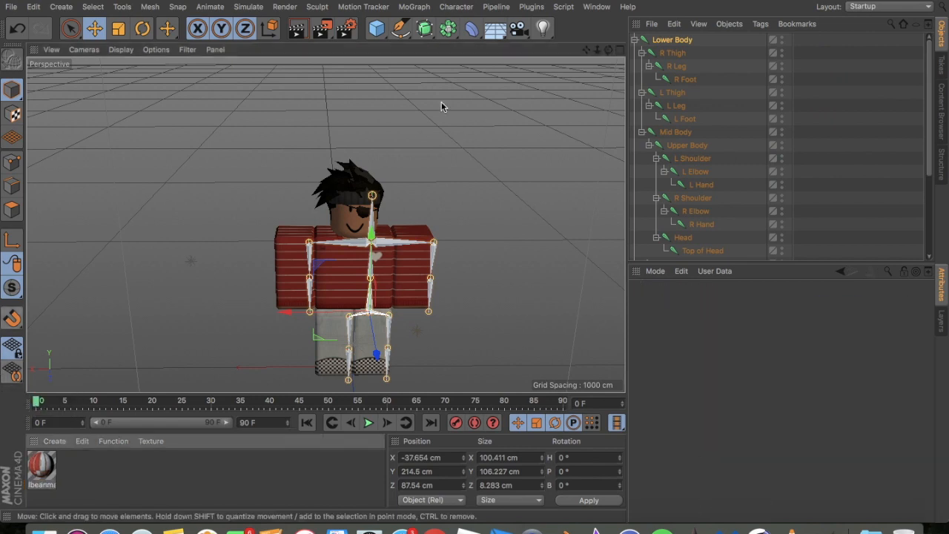
- Move the Lower Body joint chain to the character's centre in the four-view layout, at about X 0, Y 201.7, Z 1.1 cm
{"action": "left_click", "coordinate": [658, 42]}
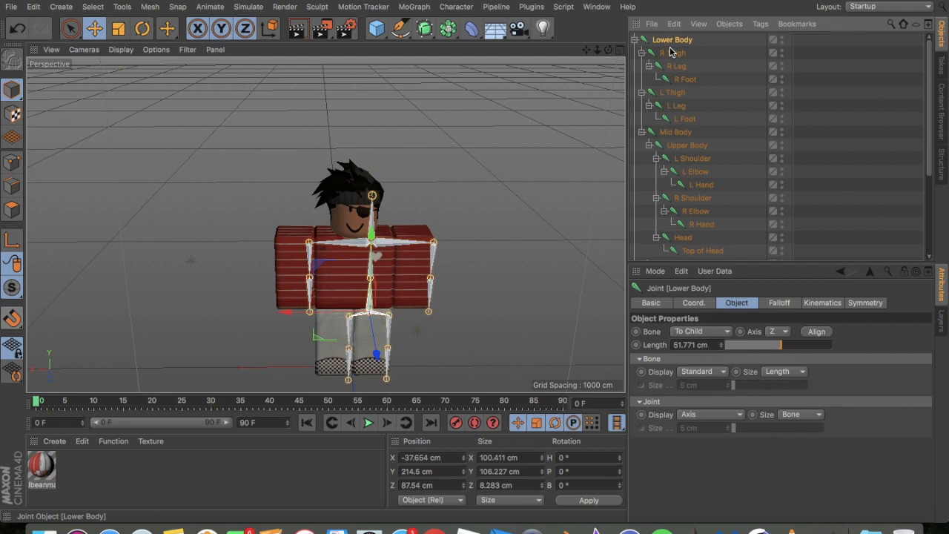
{"action": "left_click", "coordinate": [618, 51]}
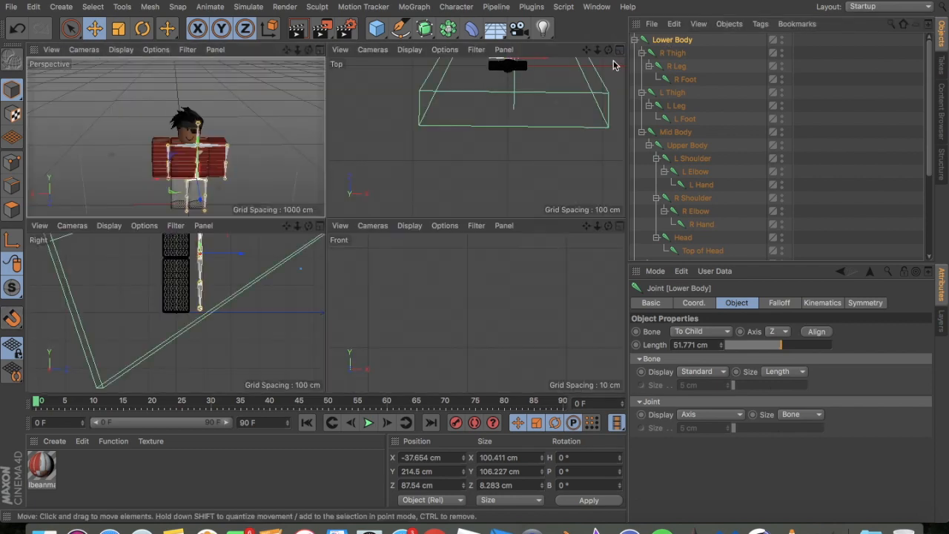
{"action": "left_click_drag", "start_coordinate": [586, 50], "coordinate": [476, 138]}
{"action": "left_click_drag", "start_coordinate": [586, 49], "coordinate": [583, 29]}
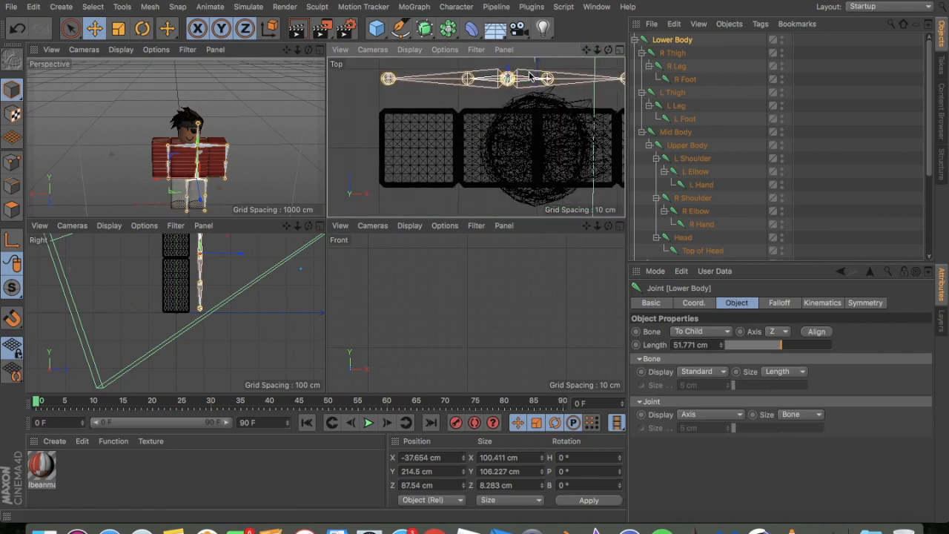
{"action": "left_click_drag", "start_coordinate": [508, 72], "coordinate": [508, 141]}
{"action": "left_click_drag", "start_coordinate": [586, 49], "coordinate": [502, 44]}
{"action": "left_click_drag", "start_coordinate": [471, 144], "coordinate": [503, 145]}
{"action": "left_click_drag", "start_coordinate": [586, 226], "coordinate": [503, 324]}
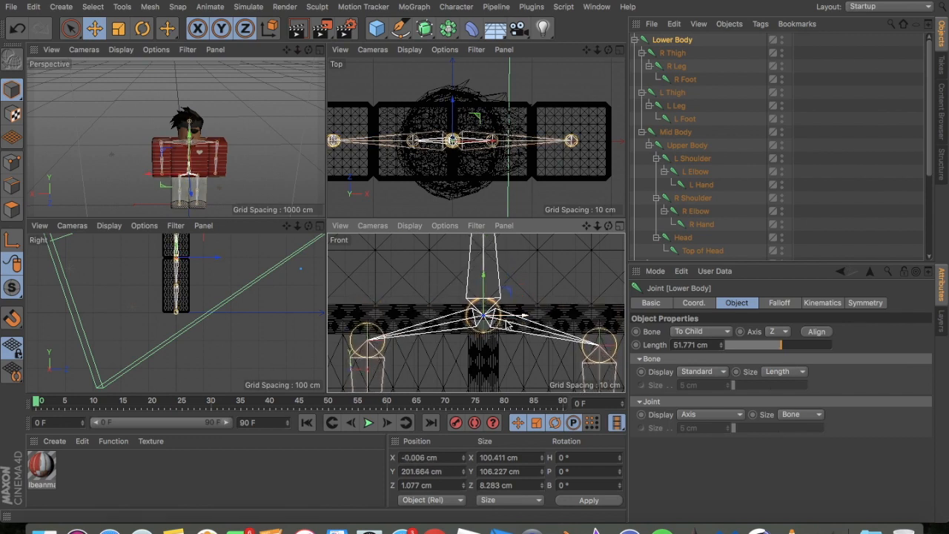
- Switch from the four-view layout to a full perspective view, frame the whole character and leave nothing selected
{"action": "middle_click", "coordinate": [275, 92]}
{"action": "left_click", "coordinate": [612, 136]}
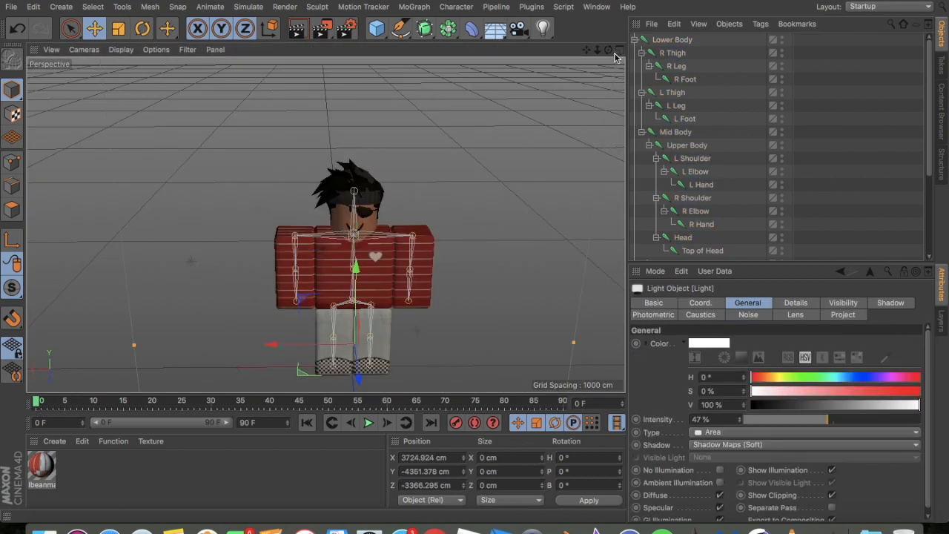
{"action": "left_click_drag", "start_coordinate": [585, 49], "coordinate": [559, 5]}
{"action": "left_click", "coordinate": [428, 204]}
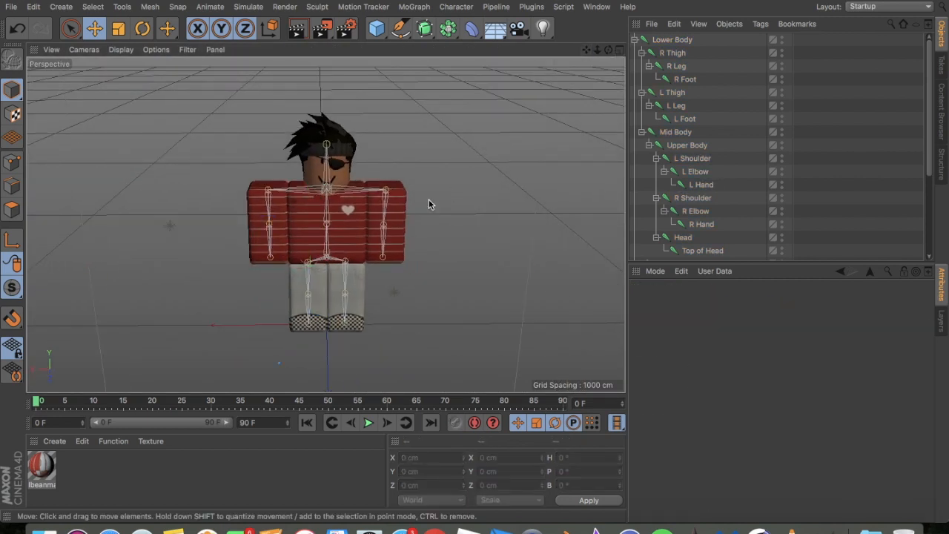
{"action": "left_click", "coordinate": [321, 158]}
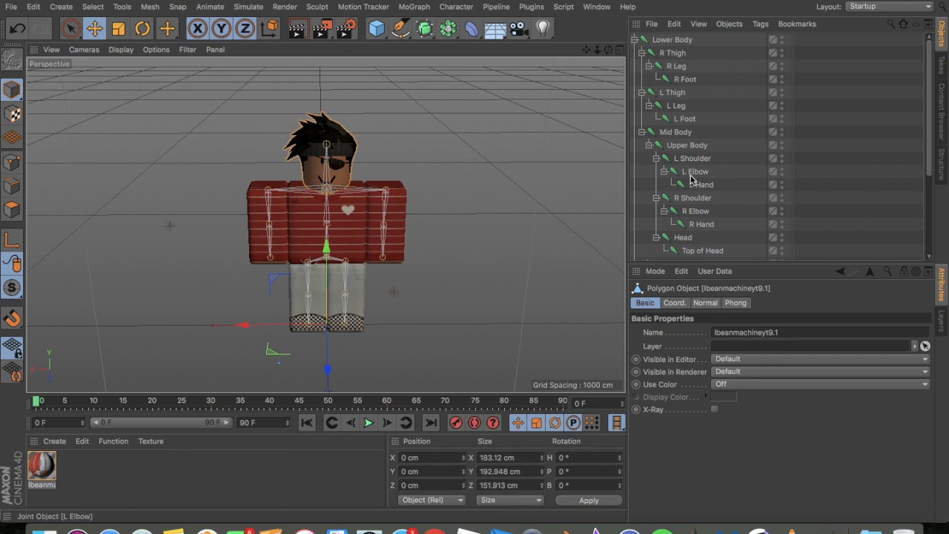
{"action": "left_click", "coordinate": [409, 213]}
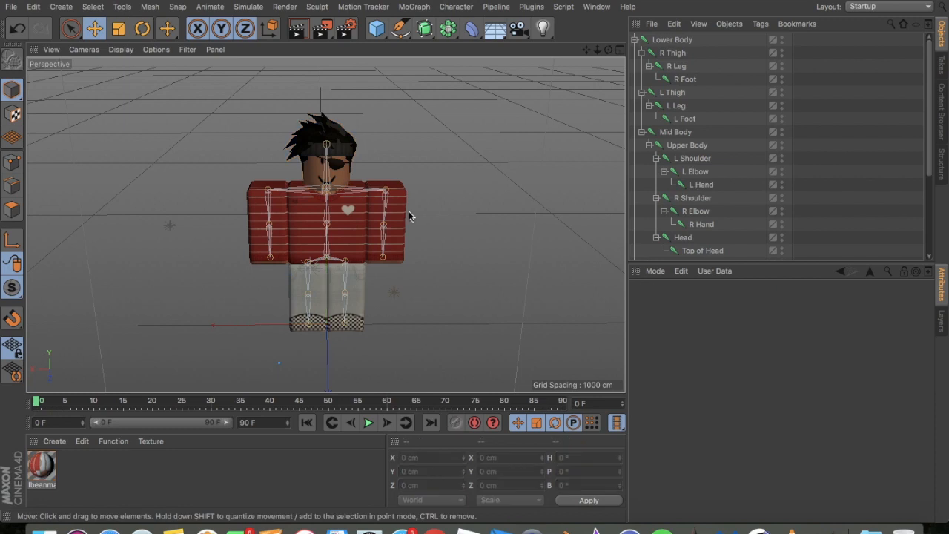
- Bind the right arm mesh Ibeanmachineyt6 to the R Shoulder, R Elbow and R Hand joints, undoing a test move of the joints first
{"action": "left_click", "coordinate": [703, 225]}
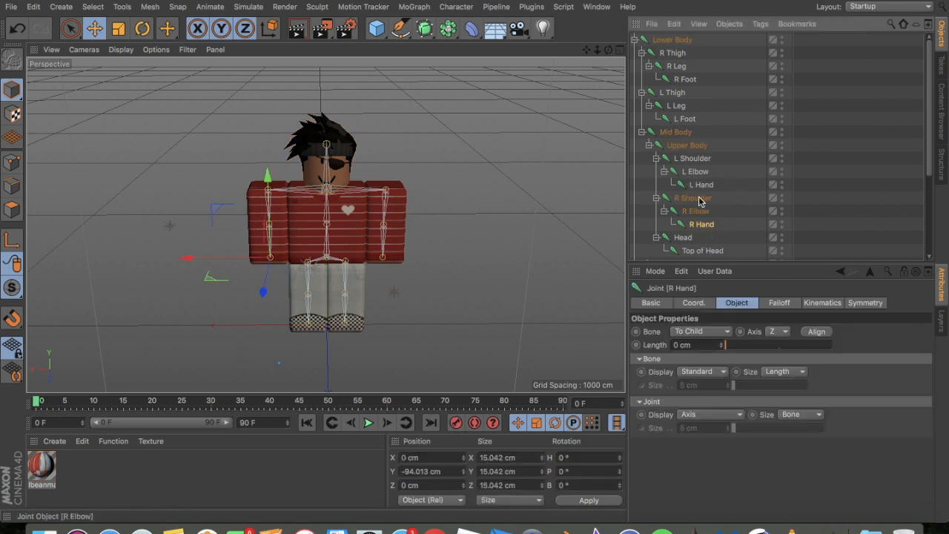
{"action": "left_click", "coordinate": [692, 198], "text": "shift"}
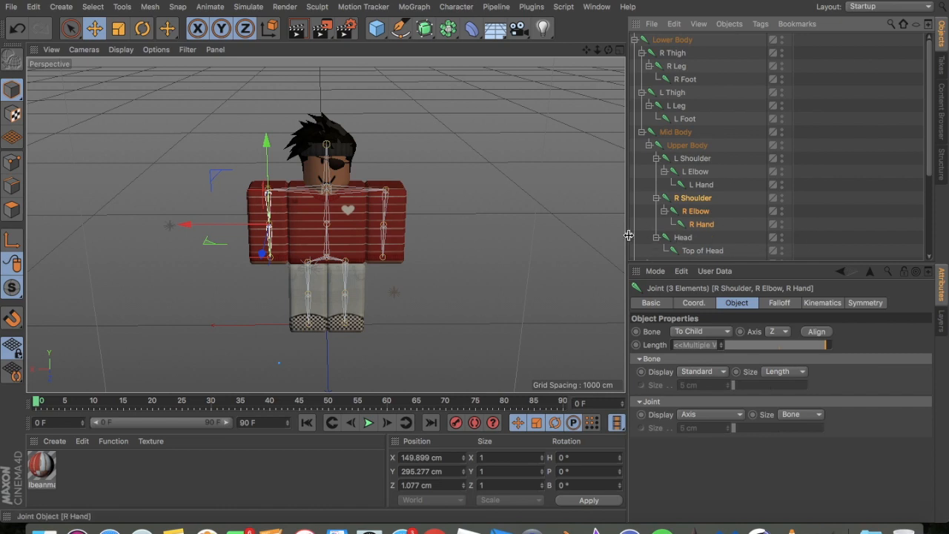
{"action": "left_click_drag", "start_coordinate": [218, 223], "coordinate": [132, 199]}
{"action": "key", "text": "super+z"}
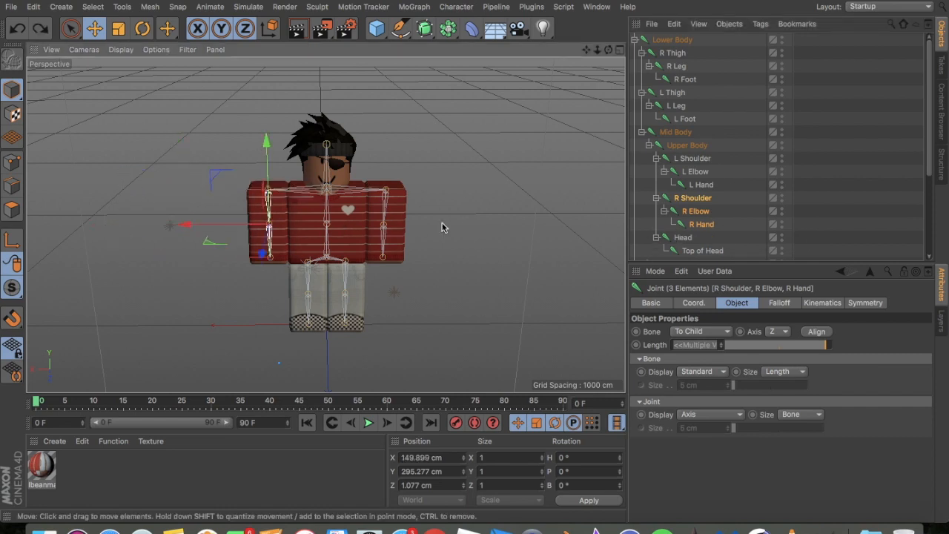
{"action": "left_click", "coordinate": [280, 206], "text": "shift"}
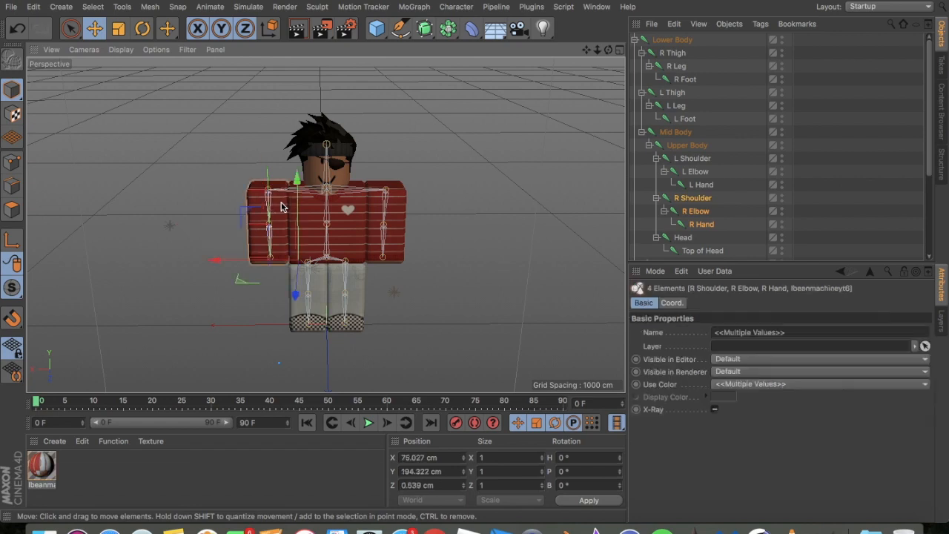
{"action": "left_click", "coordinate": [456, 6]}
{"action": "mouse_move", "coordinate": [479, 40]}
{"action": "left_click", "coordinate": [572, 61]}
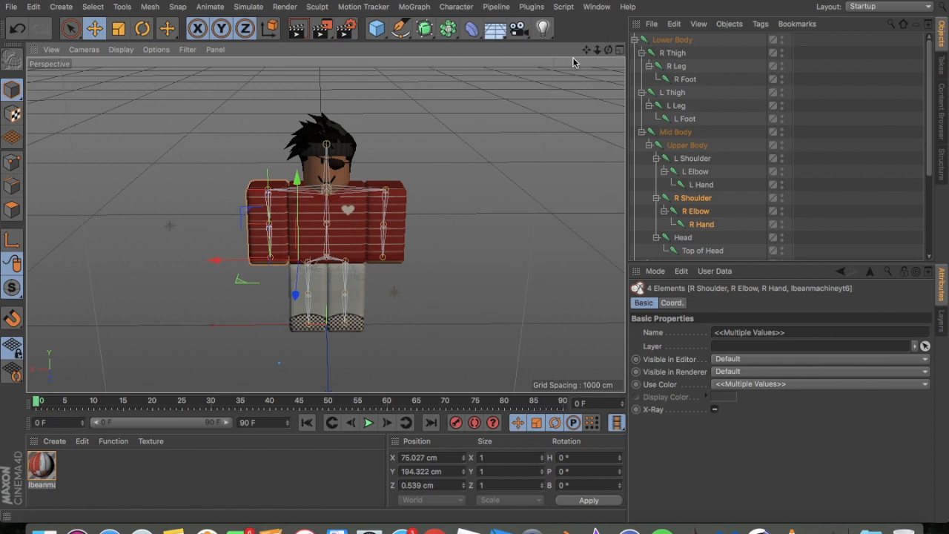
- Bind the left arm mesh Ibeanmachineyt8 to the L Shoulder, L Elbow and L Hand joints
{"action": "left_click", "coordinate": [701, 185]}
{"action": "left_click", "coordinate": [693, 158], "text": "shift"}
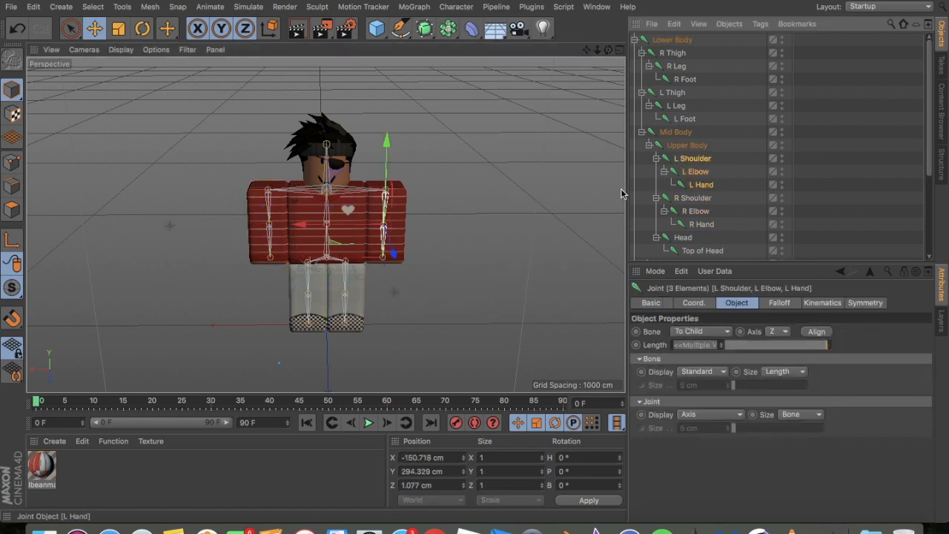
{"action": "left_click", "coordinate": [404, 200], "text": "shift"}
{"action": "left_click", "coordinate": [456, 7]}
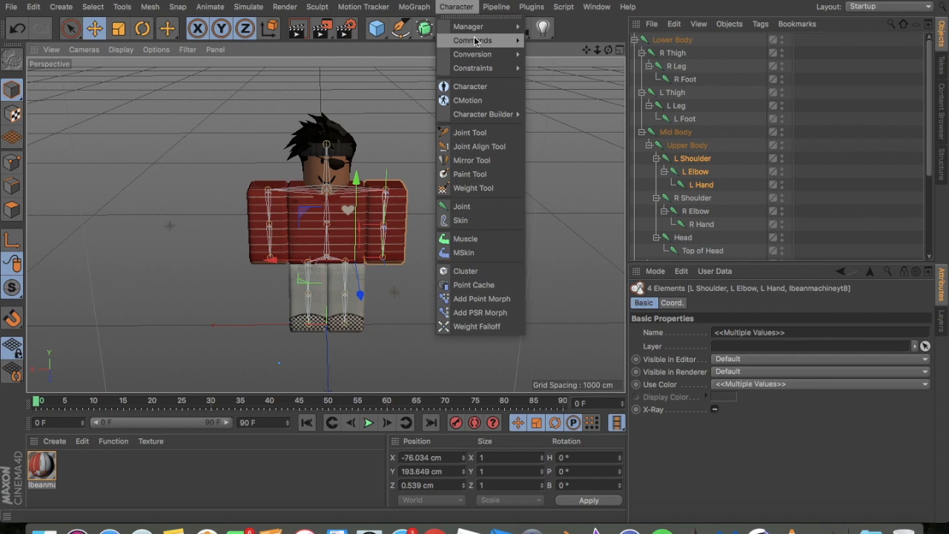
{"action": "mouse_move", "coordinate": [478, 40]}
{"action": "left_click", "coordinate": [564, 62]}
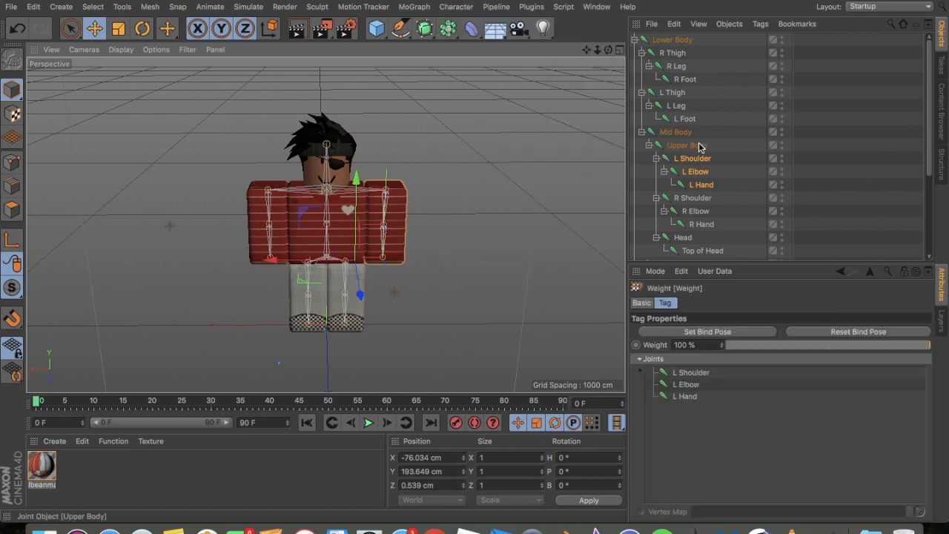
- Bind the left leg mesh Ibeanmachineyt7 to the L Thigh, L Leg and L Foot joints, and reselect these three joints
{"action": "left_click", "coordinate": [688, 120]}
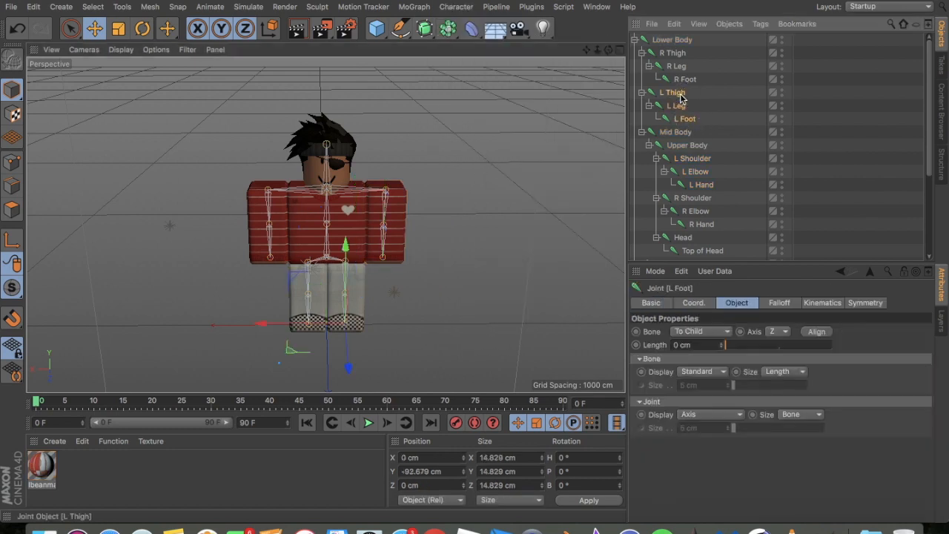
{"action": "left_click", "coordinate": [679, 94], "text": "shift"}
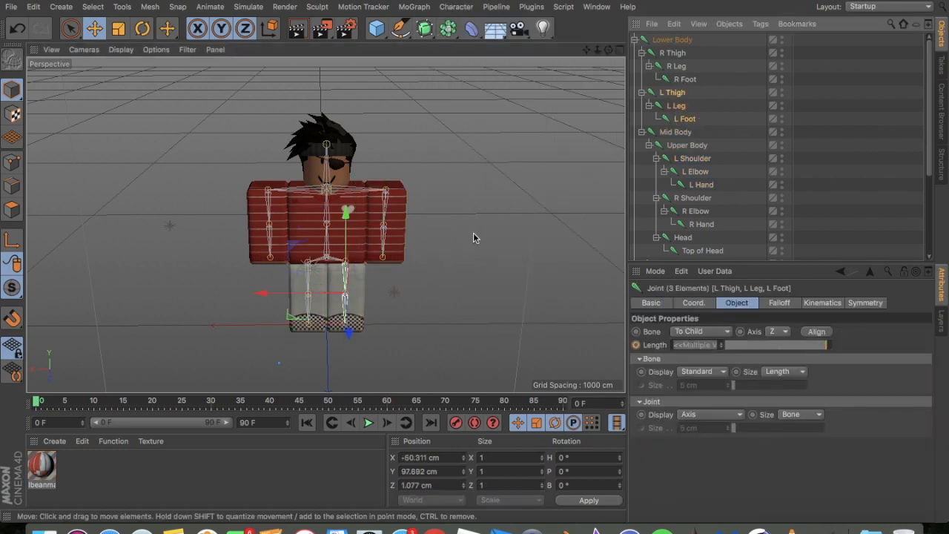
{"action": "left_click", "coordinate": [361, 285], "text": "shift"}
{"action": "left_click", "coordinate": [456, 7]}
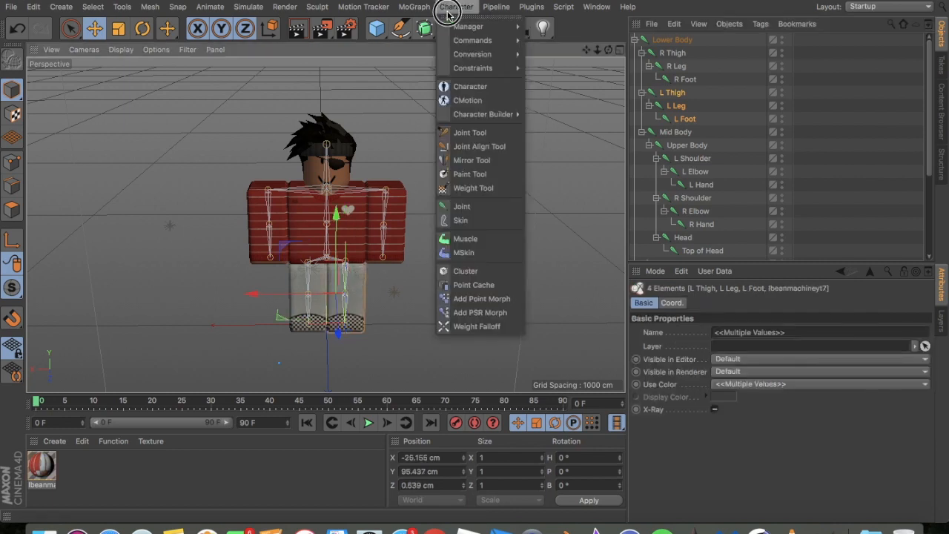
{"action": "mouse_move", "coordinate": [520, 42]}
{"action": "left_click", "coordinate": [546, 58]}
{"action": "left_click", "coordinate": [671, 92]}
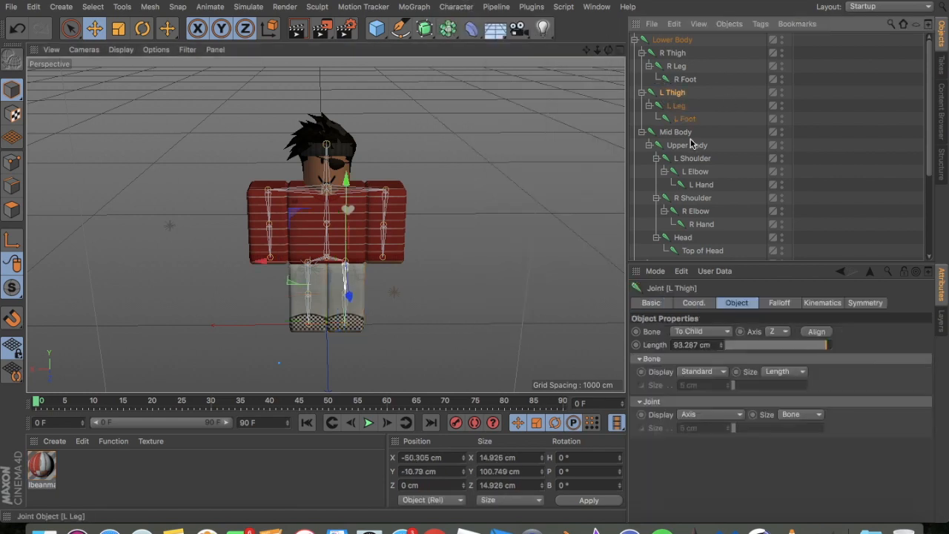
{"action": "left_click", "coordinate": [685, 120], "text": "shift"}
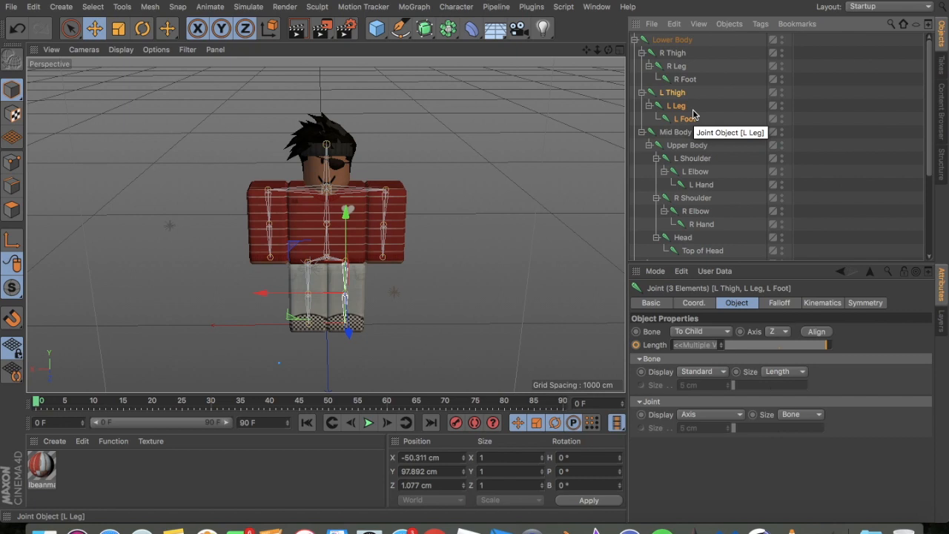
- Bind the character's right leg mesh to the R Thigh, R Leg and R Foot joints
{"action": "left_click", "coordinate": [679, 79]}
{"action": "left_click", "coordinate": [675, 53], "text": "shift"}
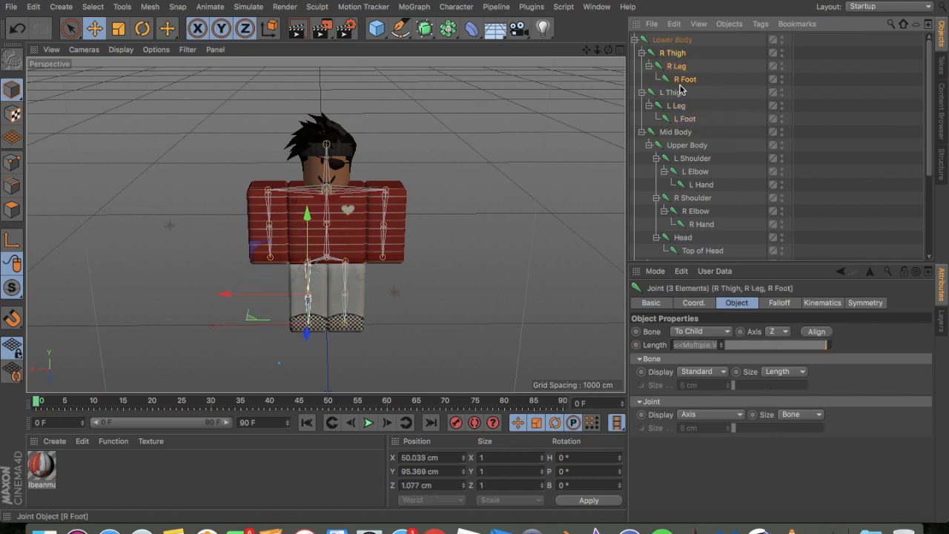
{"action": "left_click", "coordinate": [318, 287], "text": "shift"}
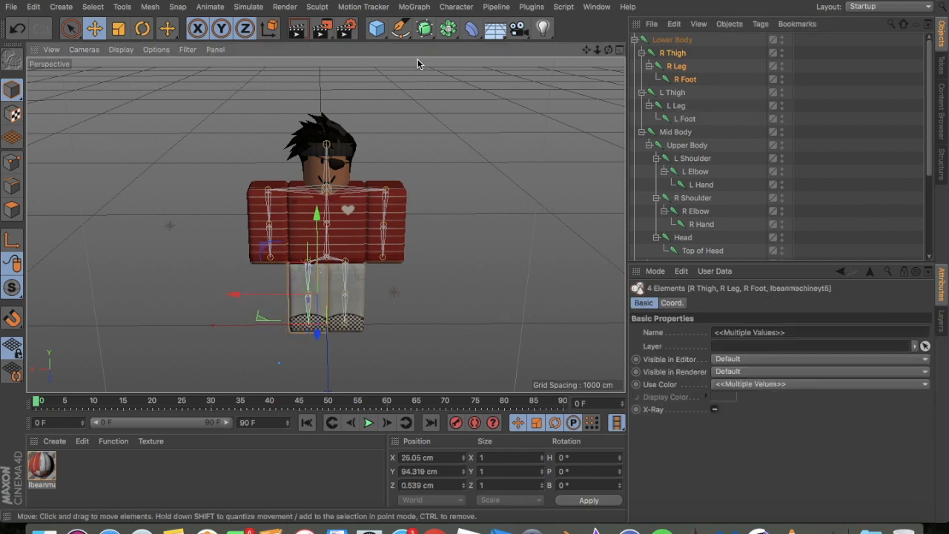
{"action": "left_click", "coordinate": [456, 8]}
{"action": "mouse_move", "coordinate": [474, 41]}
{"action": "left_click", "coordinate": [554, 40]}
{"action": "left_click", "coordinate": [671, 40]}
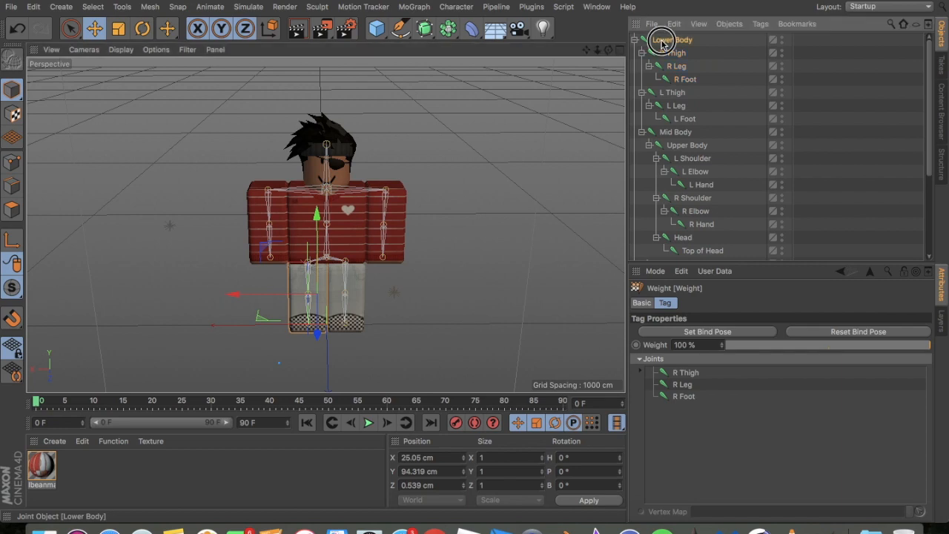
{"action": "left_click", "coordinate": [676, 132], "text": "ctrl"}
{"action": "left_click", "coordinate": [691, 158], "text": "ctrl"}
{"action": "left_click", "coordinate": [682, 145], "text": "ctrl"}
{"action": "left_click", "coordinate": [818, 127]}
- Bind the torso mesh Ibeanmachineyt4 to the Lower Body, Mid Body and Upper Body joints
{"action": "left_click", "coordinate": [673, 40]}
{"action": "left_click", "coordinate": [674, 132], "text": "ctrl"}
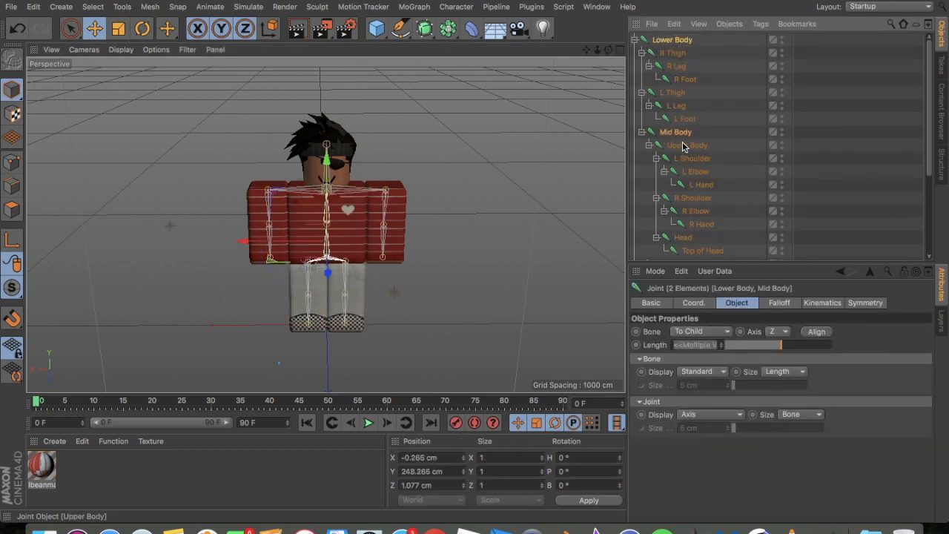
{"action": "left_click", "coordinate": [683, 146], "text": "ctrl"}
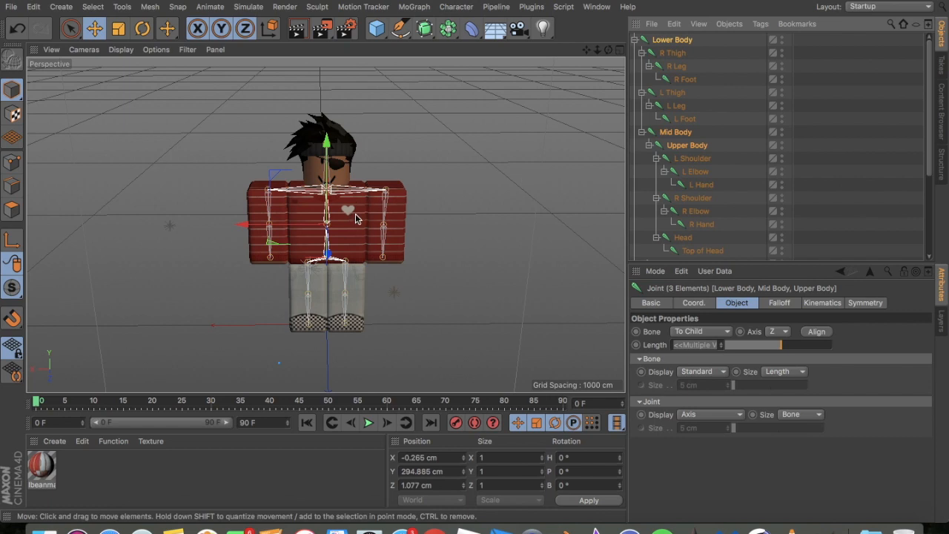
{"action": "left_click", "coordinate": [356, 218], "text": "shift"}
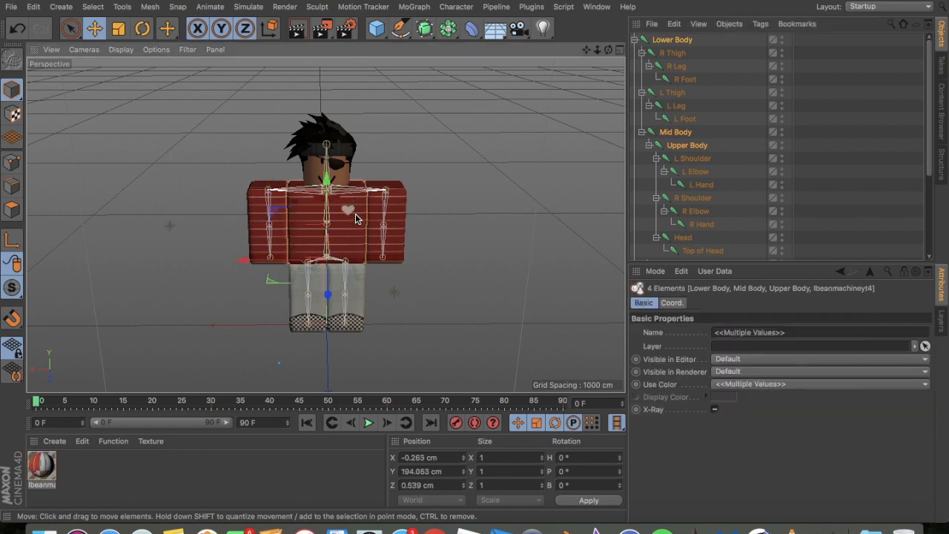
{"action": "left_click", "coordinate": [460, 7]}
{"action": "mouse_move", "coordinate": [489, 40]}
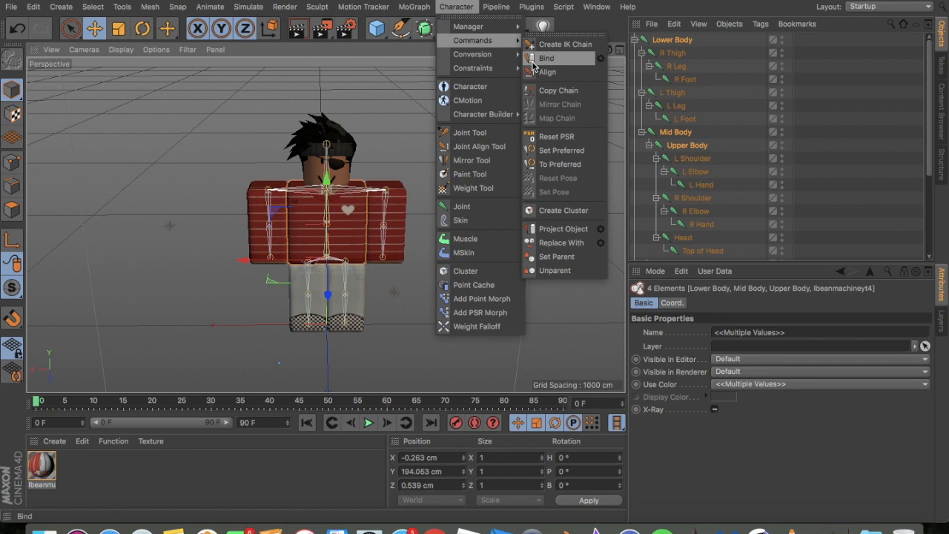
{"action": "left_click", "coordinate": [534, 59]}
{"action": "left_click", "coordinate": [683, 228]}
{"action": "left_click", "coordinate": [687, 243]}
{"action": "left_click", "coordinate": [686, 220]}
{"action": "left_click", "coordinate": [687, 239], "text": "shift"}
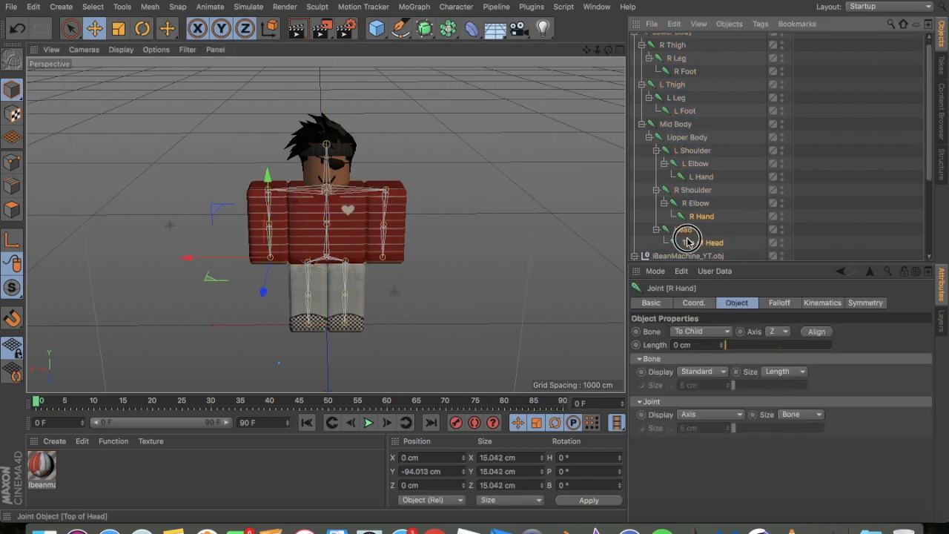
{"action": "left_click", "coordinate": [850, 236]}
- Bind the merged head mesh Ibeanmachineyt9.1 to the Head and Top of Head joints
{"action": "left_click", "coordinate": [684, 230]}
{"action": "left_click", "coordinate": [689, 239], "text": "shift"}
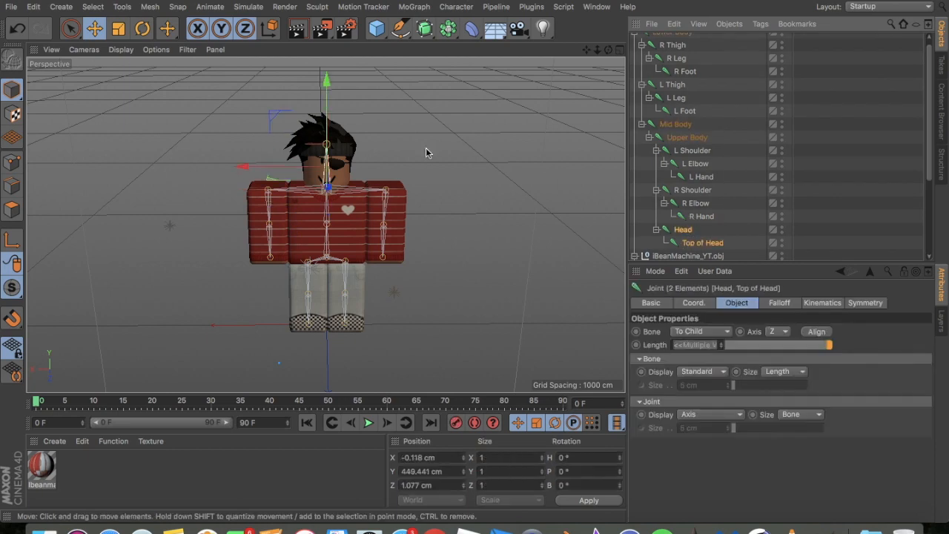
{"action": "left_click", "coordinate": [335, 145], "text": "shift"}
{"action": "left_click", "coordinate": [470, 15]}
{"action": "mouse_move", "coordinate": [486, 42]}
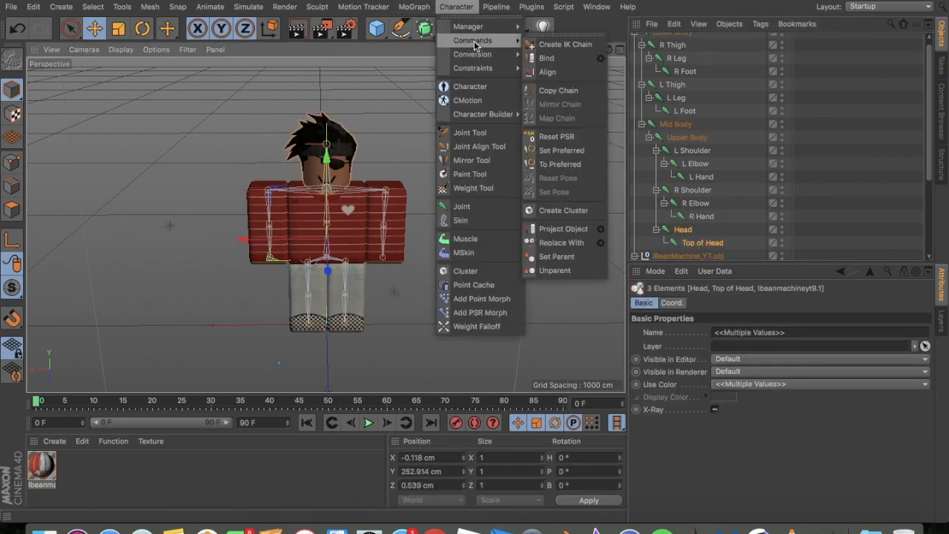
{"action": "left_click", "coordinate": [596, 57]}
- Rotate the L Shoulder joint to test the arm's binding, ending at about H 0.1°, P 0°, B 0.5°, and deselect it
{"action": "mouse_move", "coordinate": [597, 50]}
{"action": "left_mouse_down"}
{"action": "mouse_move", "coordinate": [652, 52]}
{"action": "mouse_move", "coordinate": [608, 56]}
{"action": "left_mouse_up"}
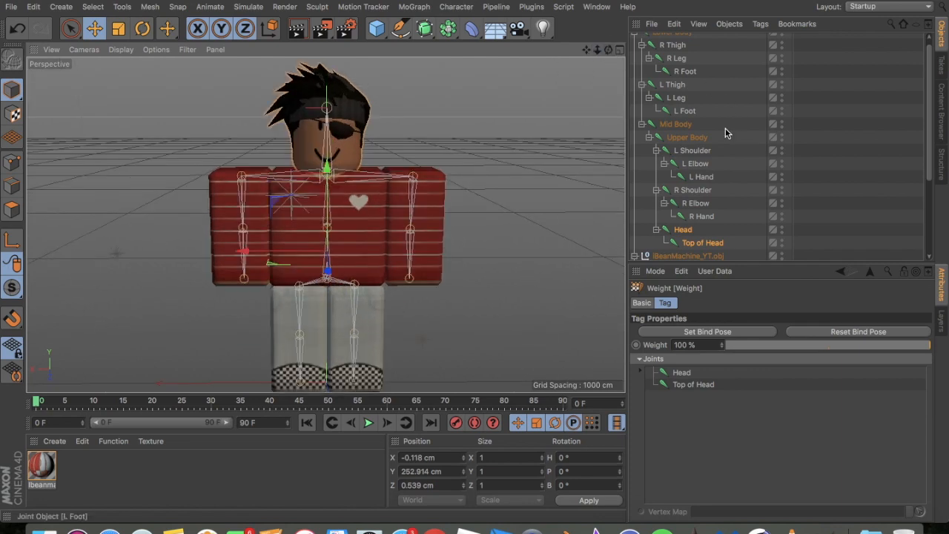
{"action": "left_click", "coordinate": [690, 149]}
{"action": "left_click_drag", "start_coordinate": [605, 53], "coordinate": [563, 53]}
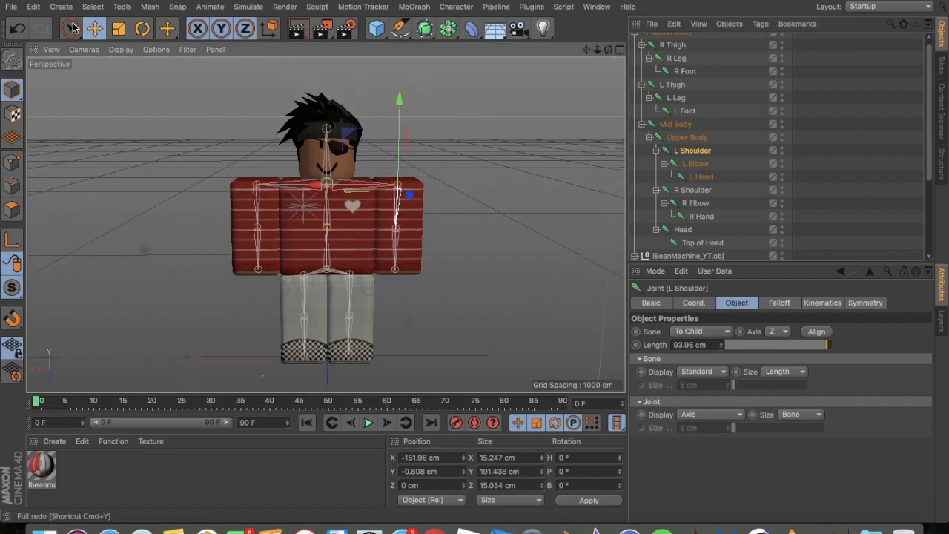
{"action": "left_click", "coordinate": [144, 28]}
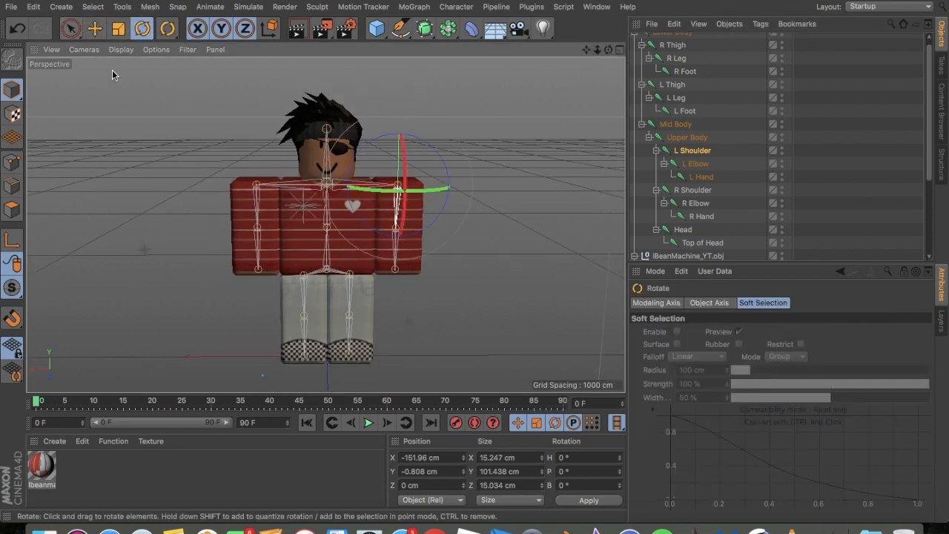
{"action": "left_click", "coordinate": [71, 28]}
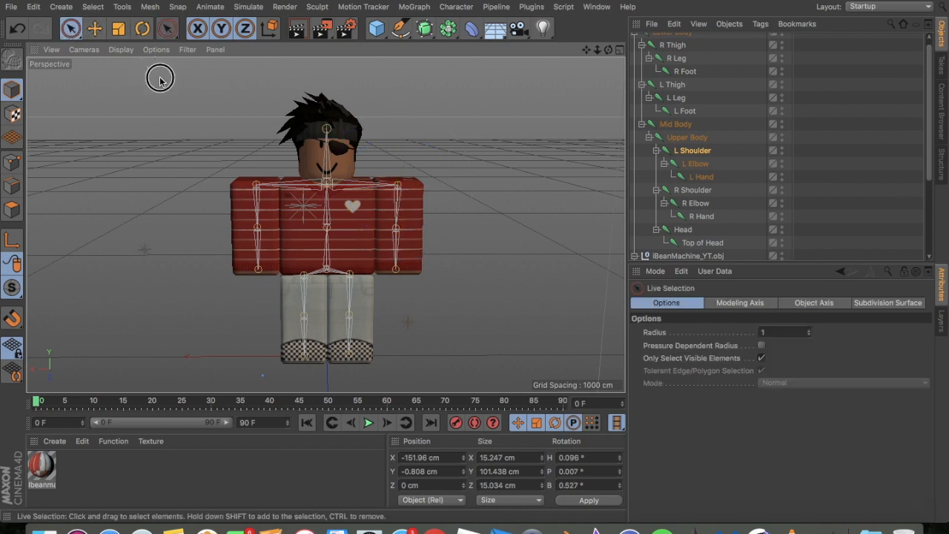
{"action": "left_click", "coordinate": [208, 100]}
- Select all the character's meshes and joints together with a Rectangle Selection around the whole figure
{"action": "left_click", "coordinate": [166, 28]}
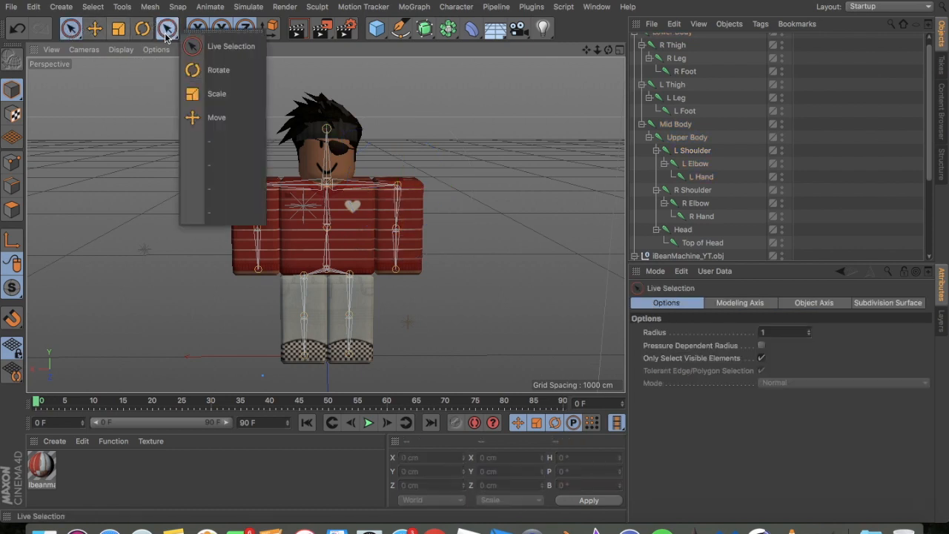
{"action": "left_click", "coordinate": [70, 28]}
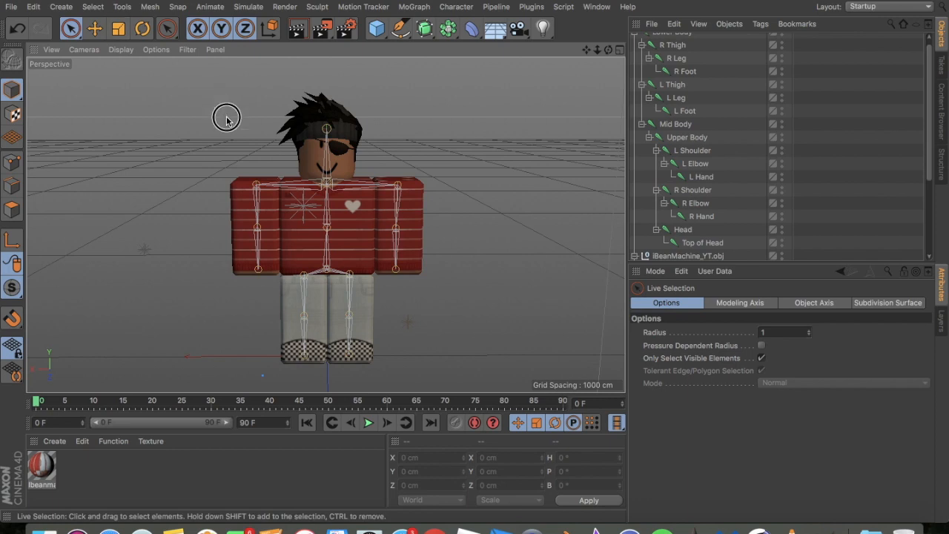
{"action": "left_click", "coordinate": [330, 165]}
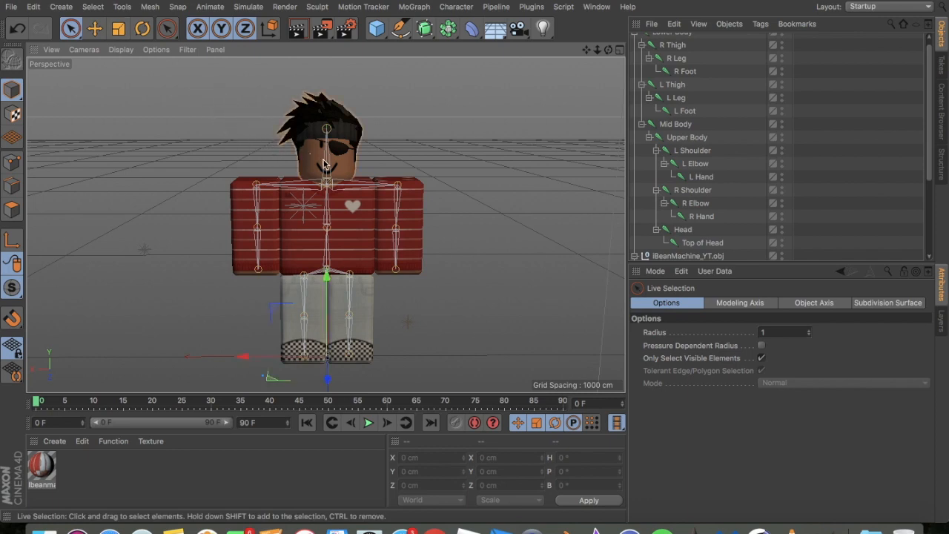
{"action": "left_click", "coordinate": [247, 179]}
{"action": "left_click_drag", "start_coordinate": [71, 28], "coordinate": [596, 391]}
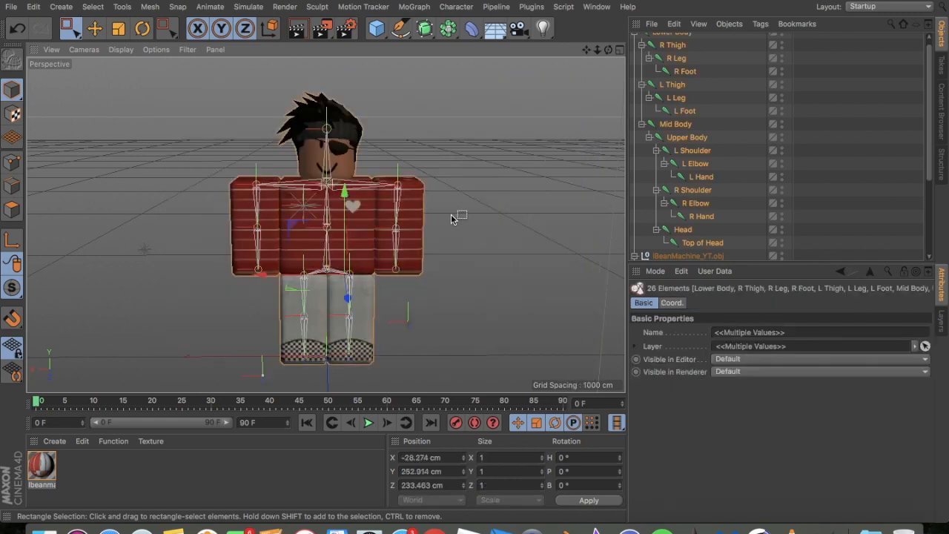
- Pose the right arm by rotating the R Shoulder joint slightly outward and bending the R Elbow joint to about B 9.8°
{"action": "left_click", "coordinate": [94, 28]}
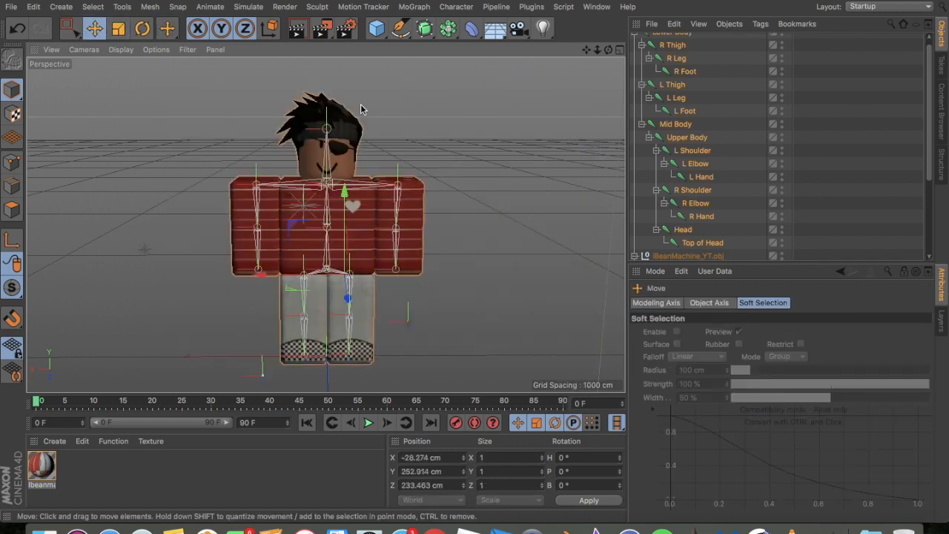
{"action": "left_click", "coordinate": [423, 159]}
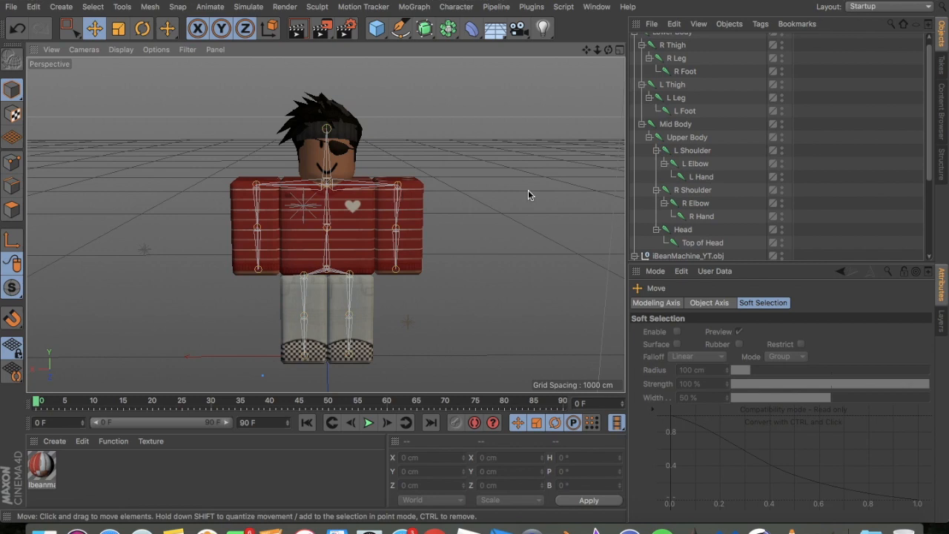
{"action": "left_click", "coordinate": [681, 217]}
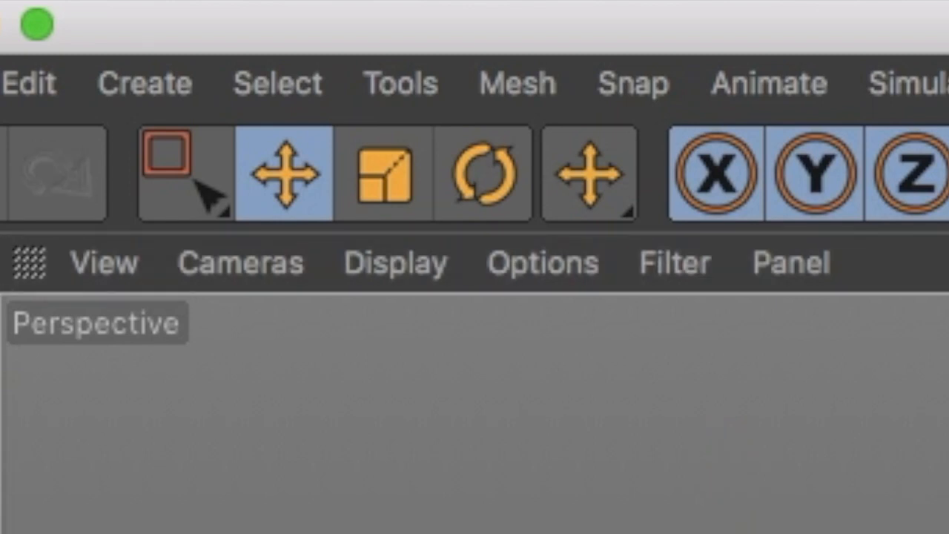
{"action": "left_click", "coordinate": [492, 152]}
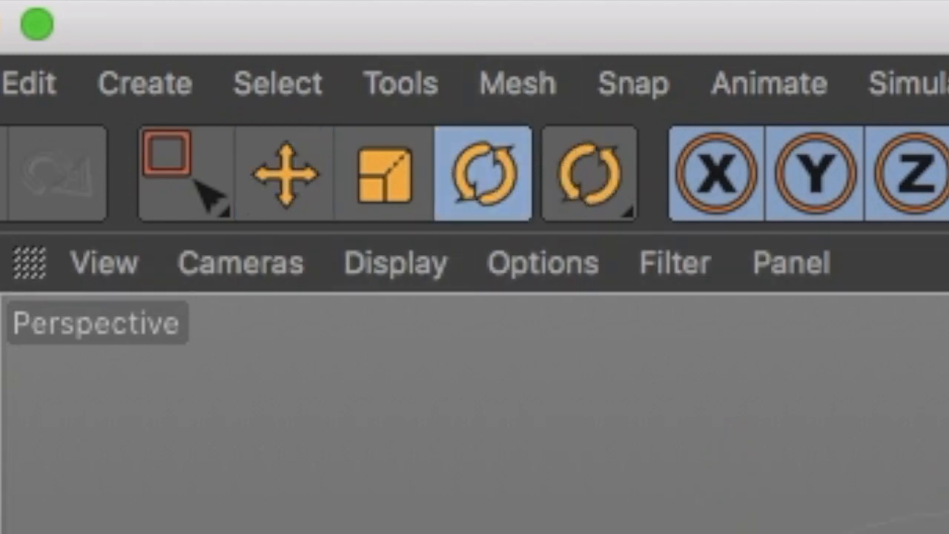
{"action": "left_click", "coordinate": [377, 186]}
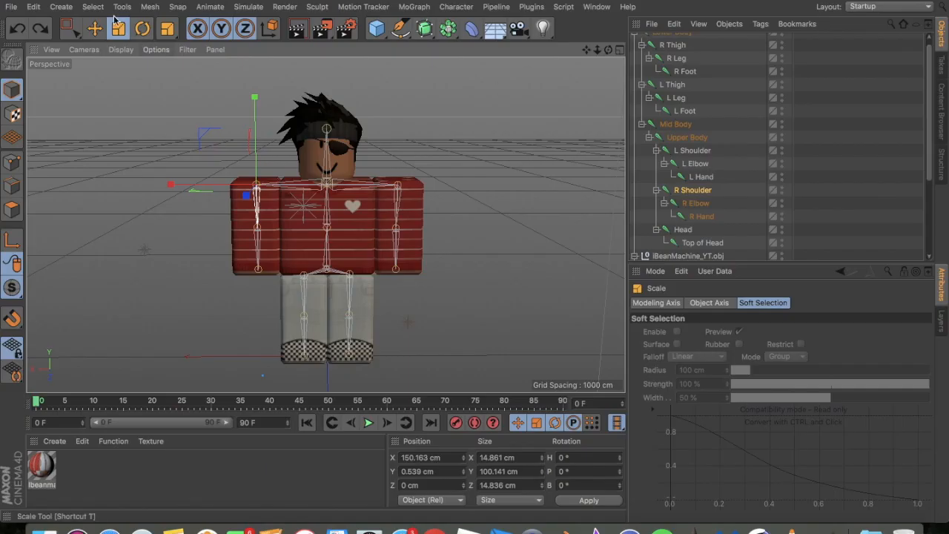
{"action": "left_click", "coordinate": [483, 173]}
{"action": "left_click_drag", "start_coordinate": [285, 144], "coordinate": [290, 148]}
{"action": "left_click", "coordinate": [696, 203]}
{"action": "left_click_drag", "start_coordinate": [296, 200], "coordinate": [290, 193]}
- Rotate the L Shoulder joint outward to about B 5.4° and bend the L Elbow joint
{"action": "left_click", "coordinate": [692, 151]}
{"action": "left_click_drag", "start_coordinate": [420, 142], "coordinate": [414, 140]}
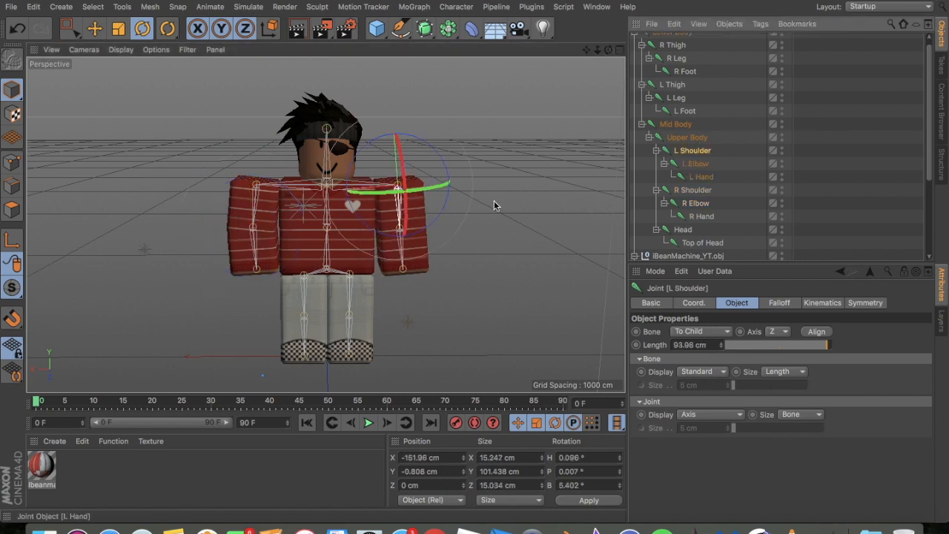
{"action": "left_click", "coordinate": [709, 163]}
{"action": "left_click_drag", "start_coordinate": [402, 212], "coordinate": [405, 193]}
- Move the L Shoulder joint to about X -139.3 cm, Y 5.3 cm and rotate it to about H -1.7°, P 10.8°, B 9.7°
{"action": "left_click", "coordinate": [692, 151]}
{"action": "left_click", "coordinate": [94, 28]}
{"action": "left_click_drag", "start_coordinate": [389, 153], "coordinate": [388, 149]}
{"action": "left_click", "coordinate": [141, 29]}
{"action": "left_click_drag", "start_coordinate": [400, 186], "coordinate": [417, 165]}
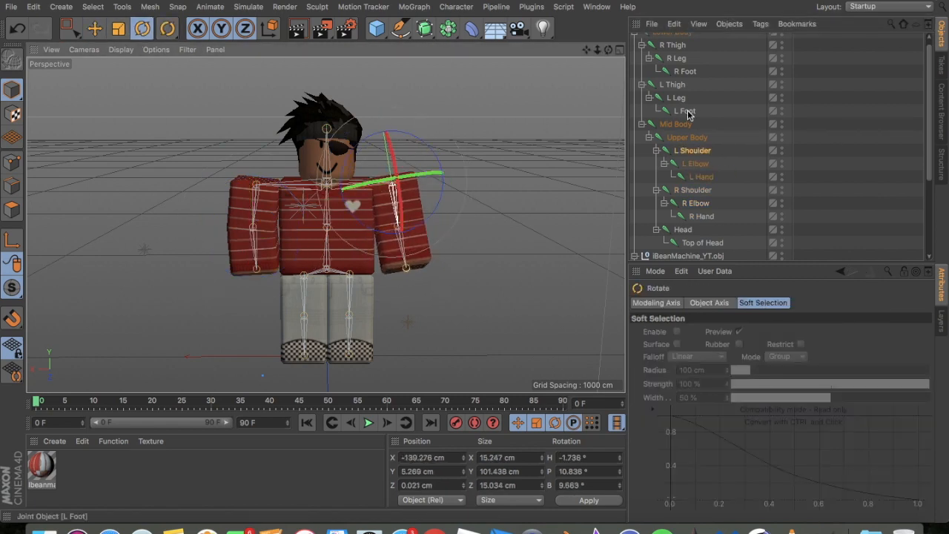
- Pose the left leg with the L Thigh and L Leg joints, undoing the last unwanted rotation
{"action": "left_click", "coordinate": [672, 84]}
{"action": "left_click", "coordinate": [675, 98]}
{"action": "left_click_drag", "start_coordinate": [363, 319], "coordinate": [353, 369]}
{"action": "key", "text": "super+z"}
- Rotate the Upper Body and Head joints slightly to tilt the torso and head, and clear the selection
{"action": "left_click", "coordinate": [687, 137]}
{"action": "left_click_drag", "start_coordinate": [372, 160], "coordinate": [375, 165]}
{"action": "left_click", "coordinate": [683, 229]}
{"action": "left_click_drag", "start_coordinate": [618, 51], "coordinate": [618, 42]}
{"action": "left_click", "coordinate": [843, 112]}
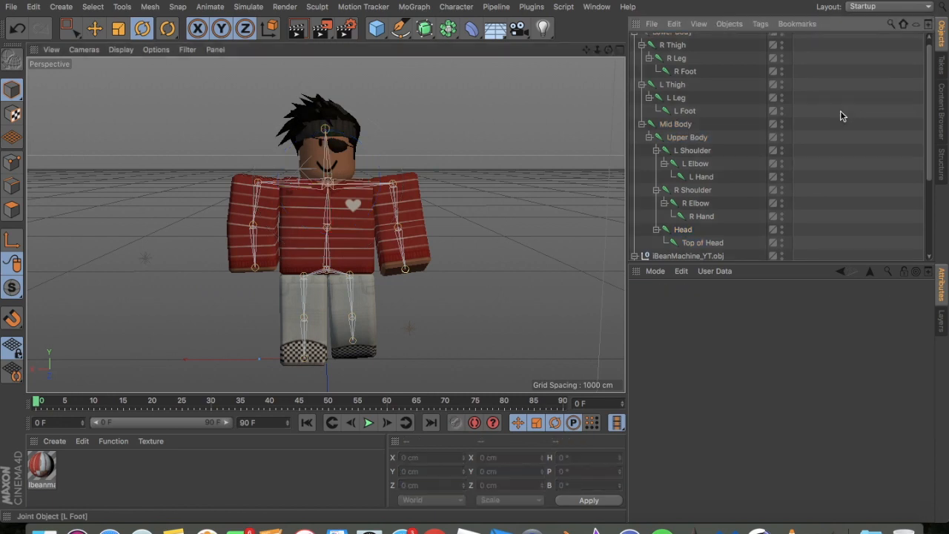
- Adjust the bend of the R Elbow joint, undoing an unwanted rotation, and clear the selection
{"action": "left_click", "coordinate": [696, 203]}
{"action": "left_click_drag", "start_coordinate": [296, 202], "coordinate": [289, 196]}
{"action": "key", "text": "super+z"}
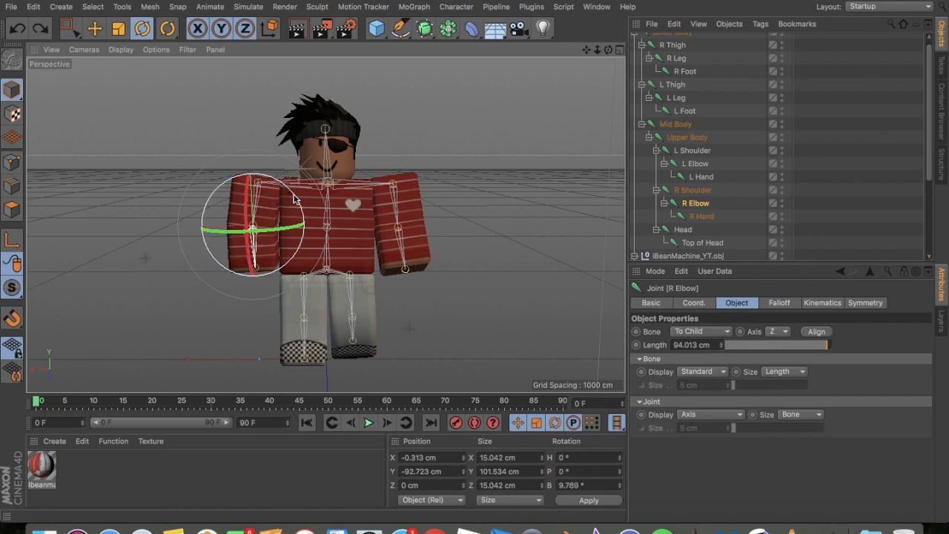
{"action": "left_click", "coordinate": [738, 150]}
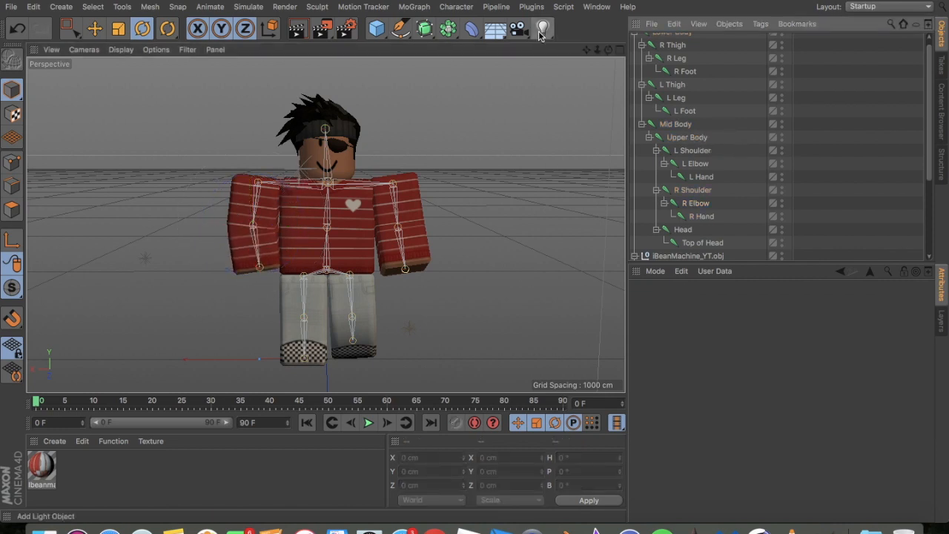
- Preview the posed character with a Render Region covering the whole figure, and dismiss the preview
{"action": "left_click", "coordinate": [324, 30]}
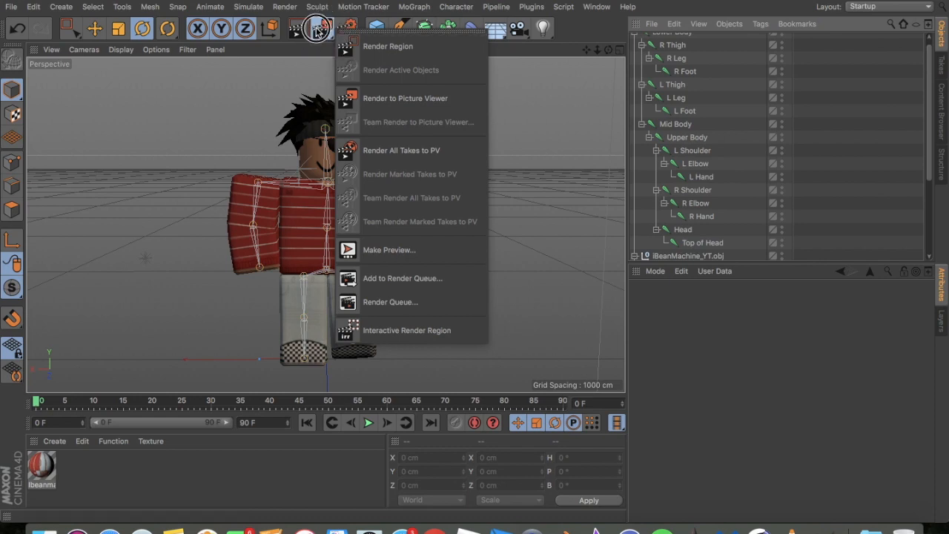
{"action": "left_click", "coordinate": [359, 46]}
{"action": "left_click_drag", "start_coordinate": [124, 70], "coordinate": [566, 384]}
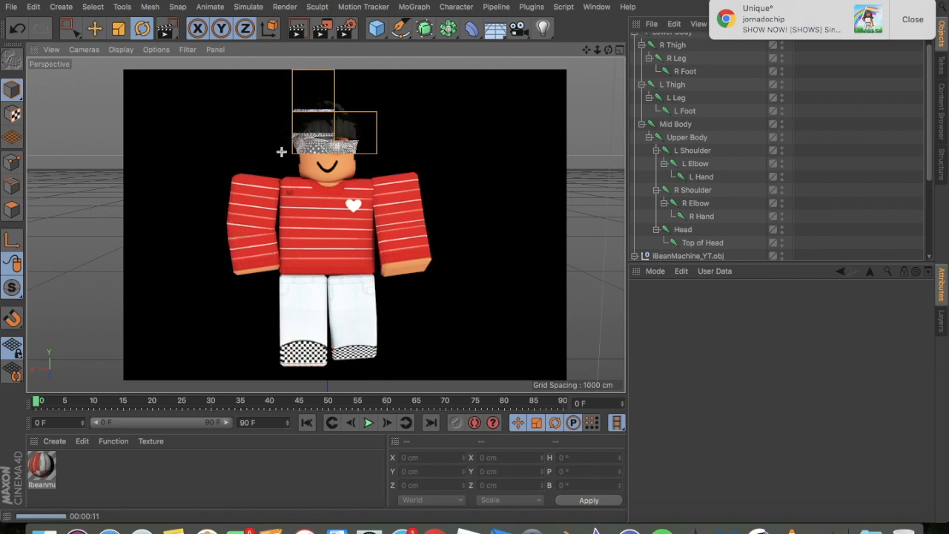
{"action": "left_click", "coordinate": [377, 155]}
- Turn and tilt the Head joint to finish the character's pose, and deselect it
{"action": "left_click_drag", "start_coordinate": [597, 51], "coordinate": [604, 50]}
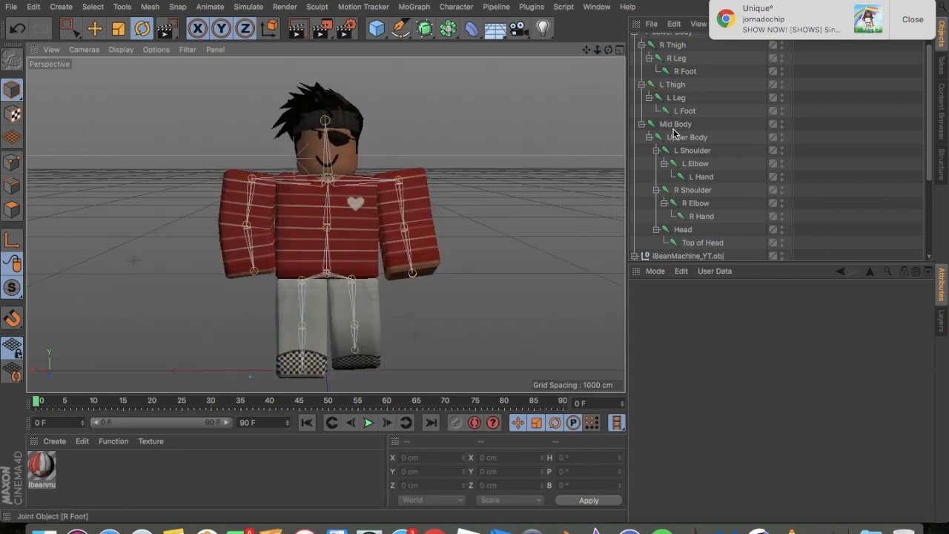
{"action": "left_click", "coordinate": [682, 230]}
{"action": "left_click_drag", "start_coordinate": [359, 187], "coordinate": [368, 150]}
{"action": "left_click_drag", "start_coordinate": [608, 49], "coordinate": [606, 81]}
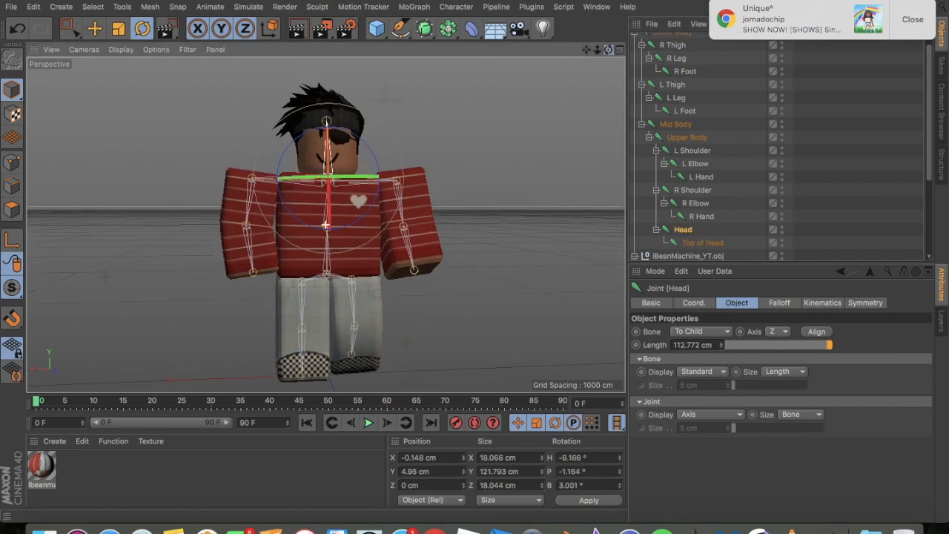
{"action": "left_click_drag", "start_coordinate": [359, 137], "coordinate": [332, 148]}
{"action": "left_click_drag", "start_coordinate": [608, 49], "coordinate": [608, 77]}
{"action": "left_click", "coordinate": [820, 119]}
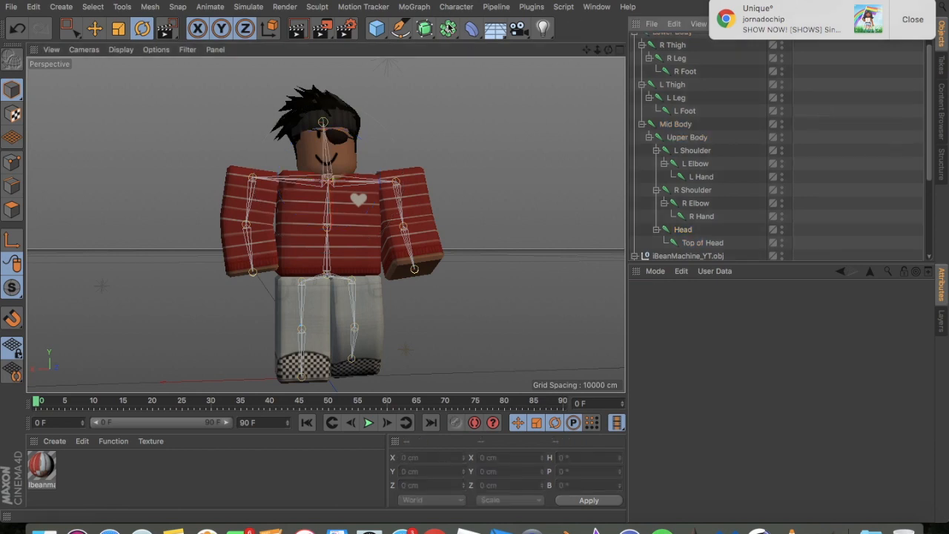
{"action": "left_click", "coordinate": [324, 34]}
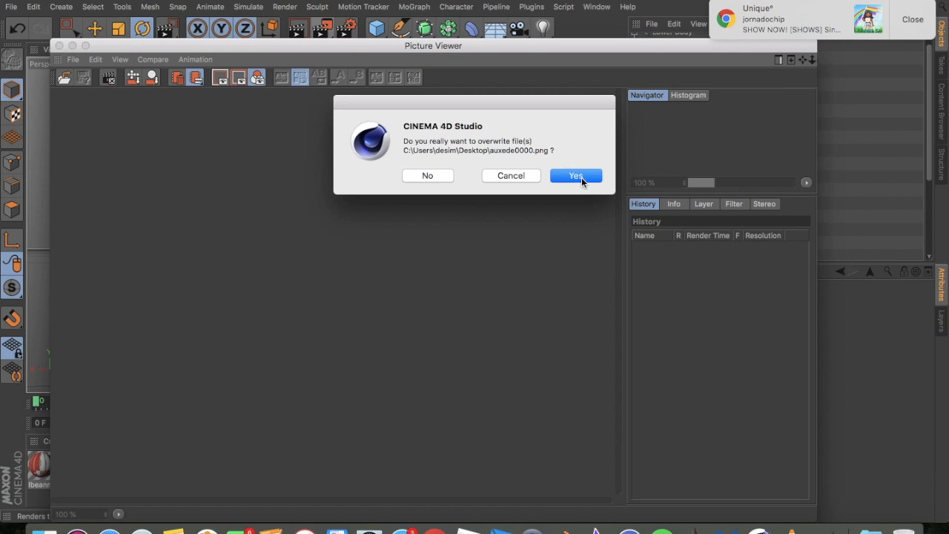
{"action": "left_click", "coordinate": [421, 176]}
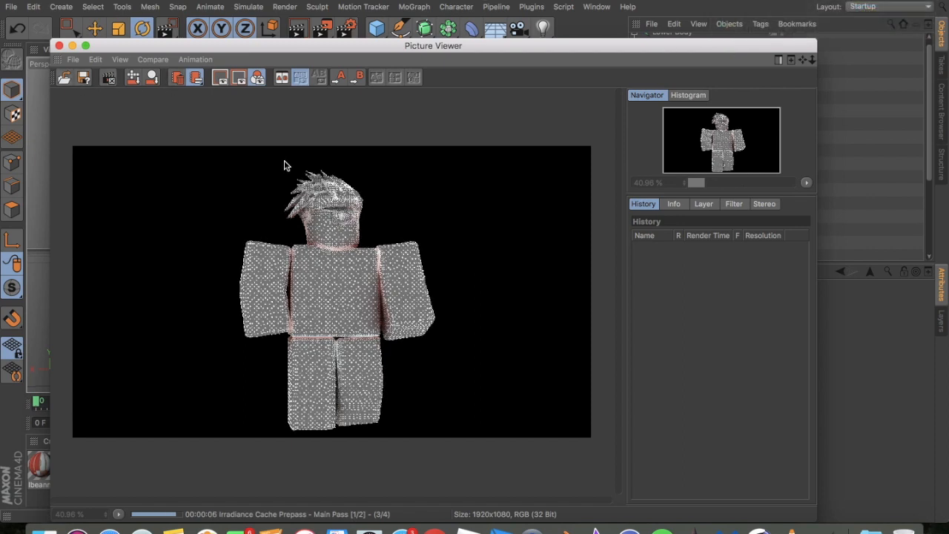
{"action": "left_click", "coordinate": [59, 46]}
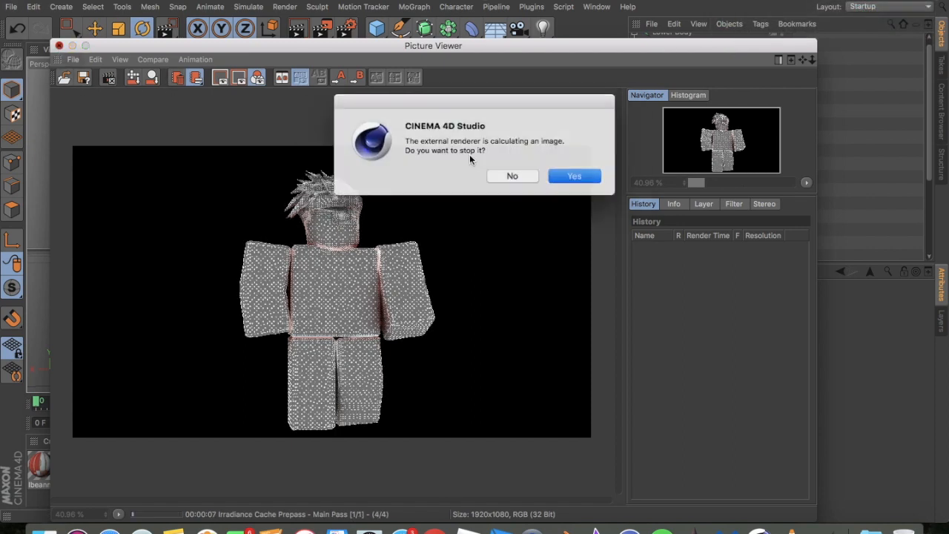
{"action": "left_click", "coordinate": [562, 176]}
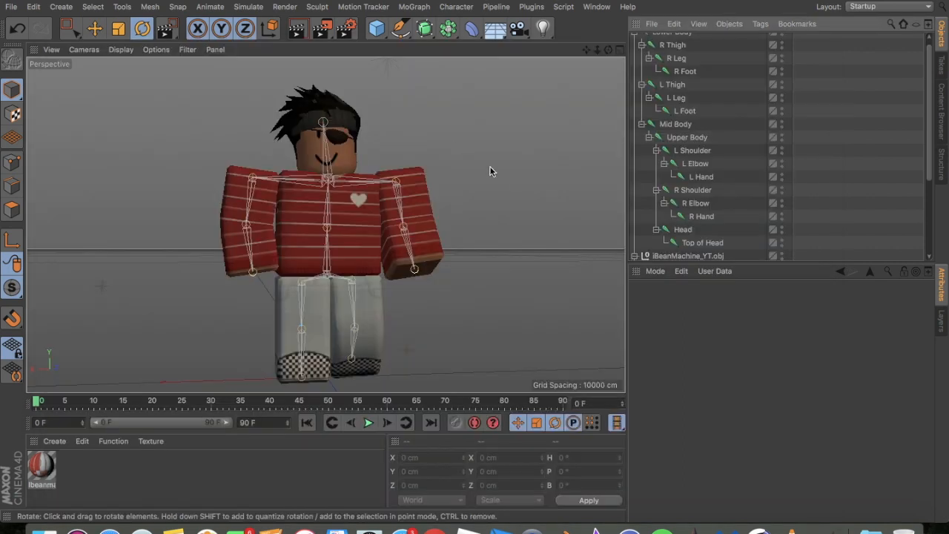
- Set the render output resolution to 100 pixels/inch and render the scene to the Picture Viewer, overwriting the existing auxede0000.png
{"action": "left_click", "coordinate": [346, 28]}
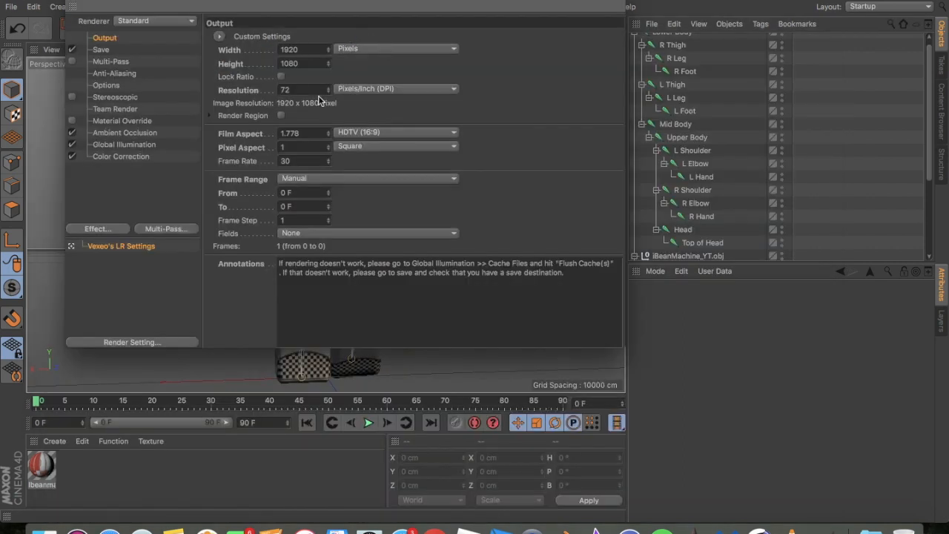
{"action": "left_click", "coordinate": [302, 85]}
{"action": "left_click", "coordinate": [56, 6]}
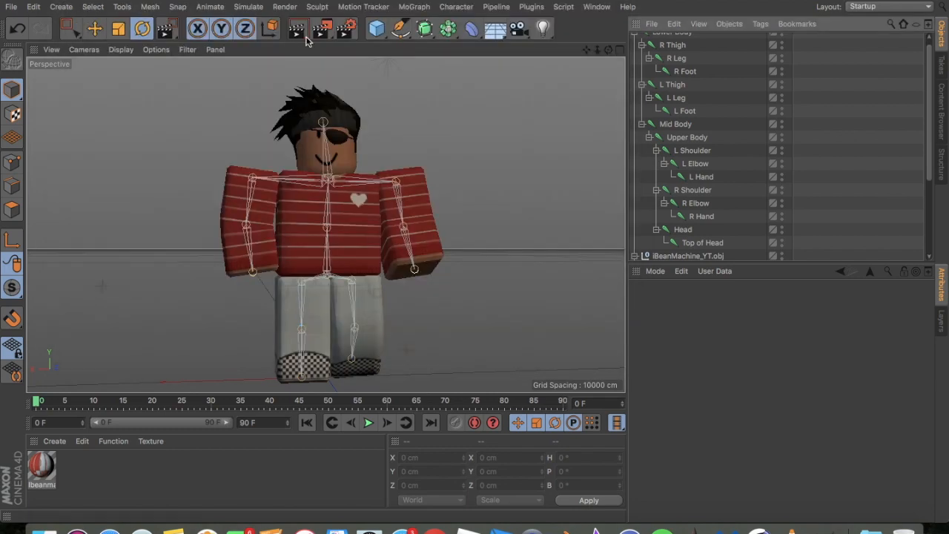
{"action": "left_click", "coordinate": [345, 30]}
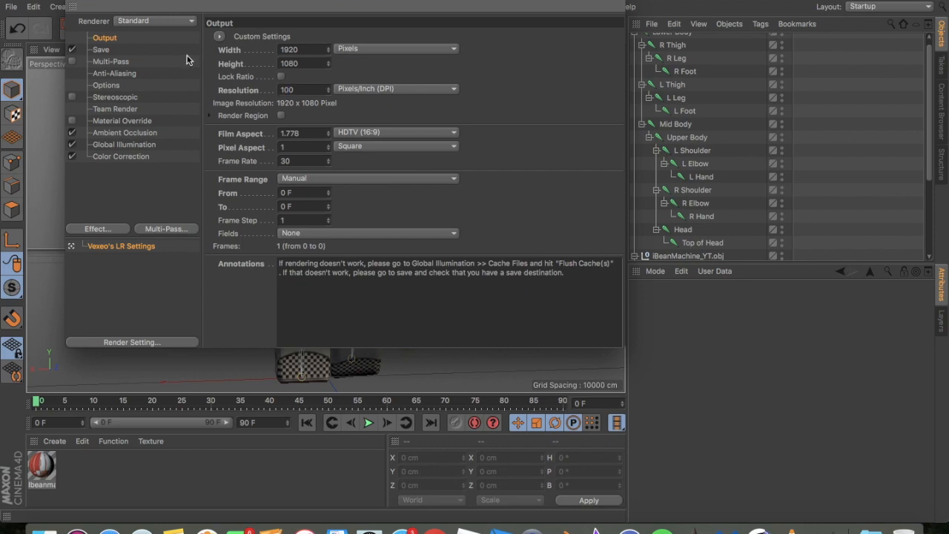
{"action": "left_click", "coordinate": [72, 3]}
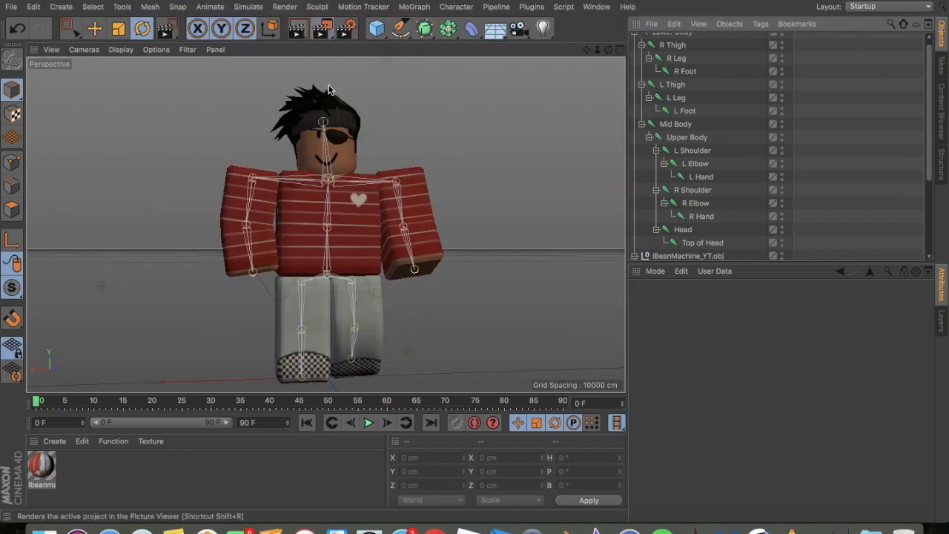
{"action": "left_click", "coordinate": [319, 30]}
{"action": "left_click", "coordinate": [593, 180]}
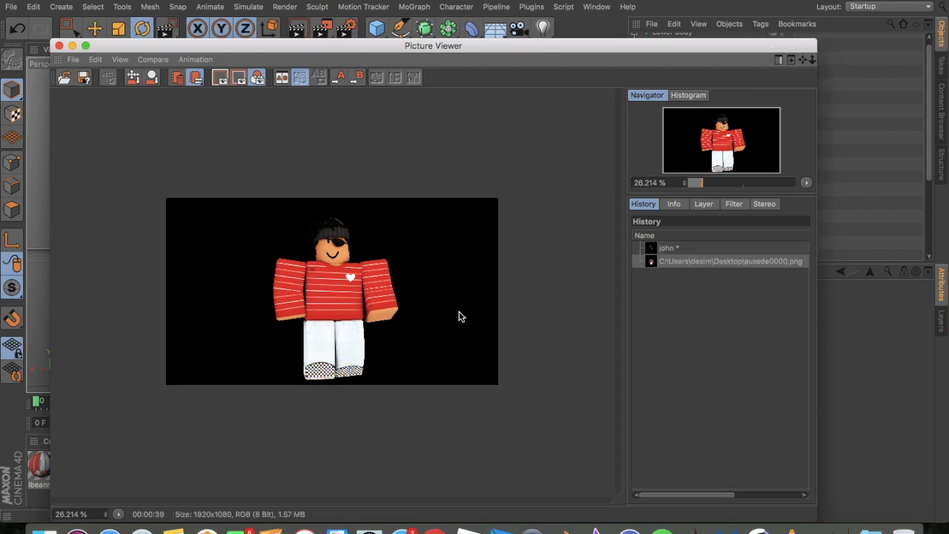
- Save the rendered still image to the Desktop as a 16 bits/channel PNG with alpha channel, named iBeanMachine!
{"action": "left_click", "coordinate": [84, 78]}
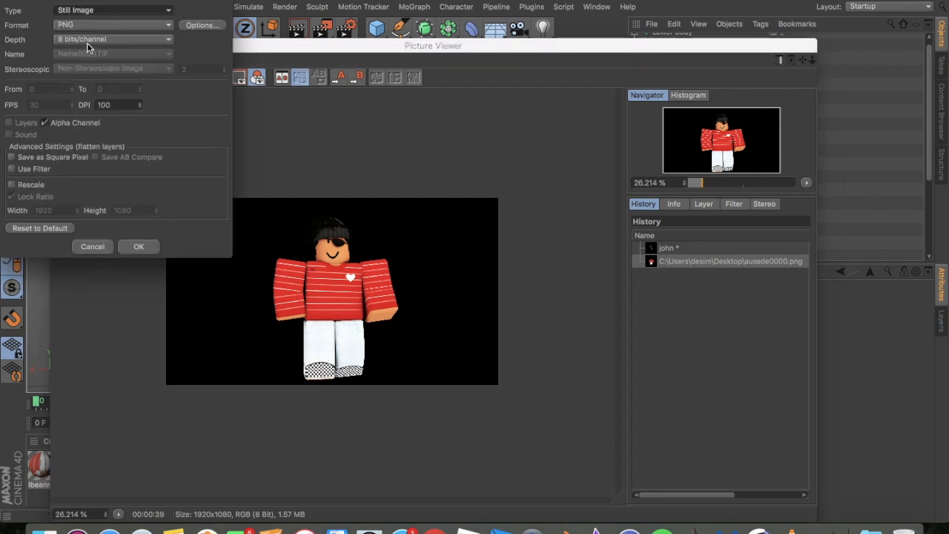
{"action": "left_click", "coordinate": [87, 40]}
{"action": "left_click", "coordinate": [86, 58]}
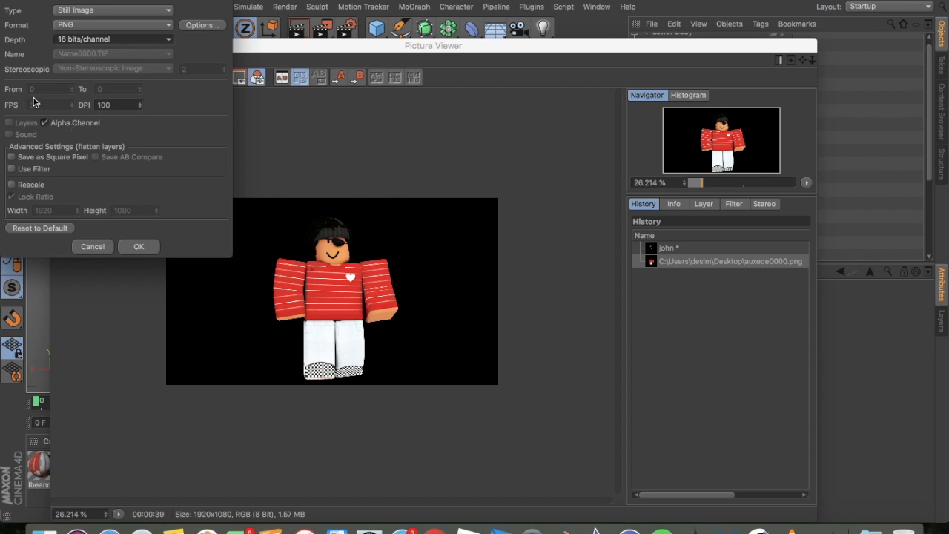
{"action": "left_click", "coordinate": [152, 247]}
{"action": "key", "text": "BackSpace"}
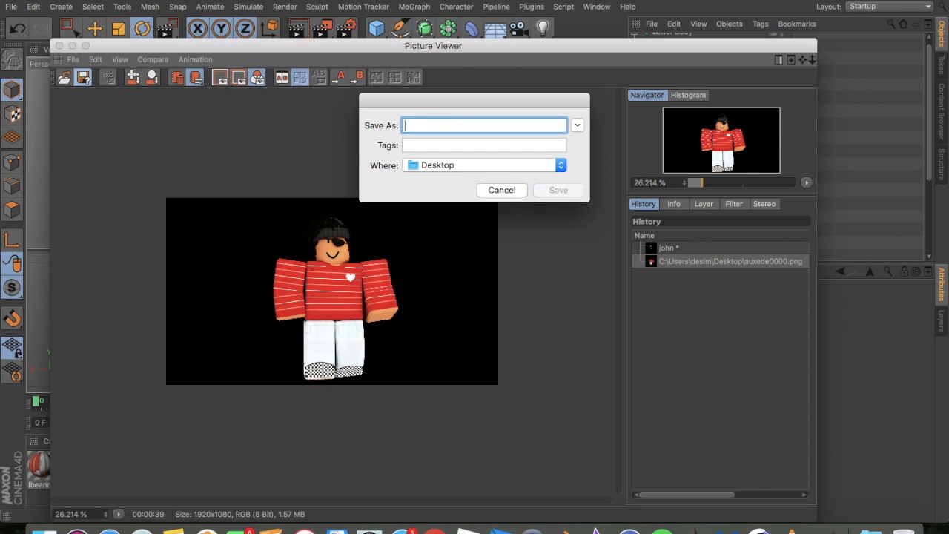
{"action": "type", "text": "B"}
{"action": "key", "text": "BackSpace"}
{"action": "key", "text": "BackSpace"}
{"action": "type", "text": "iBeanMachine!"}
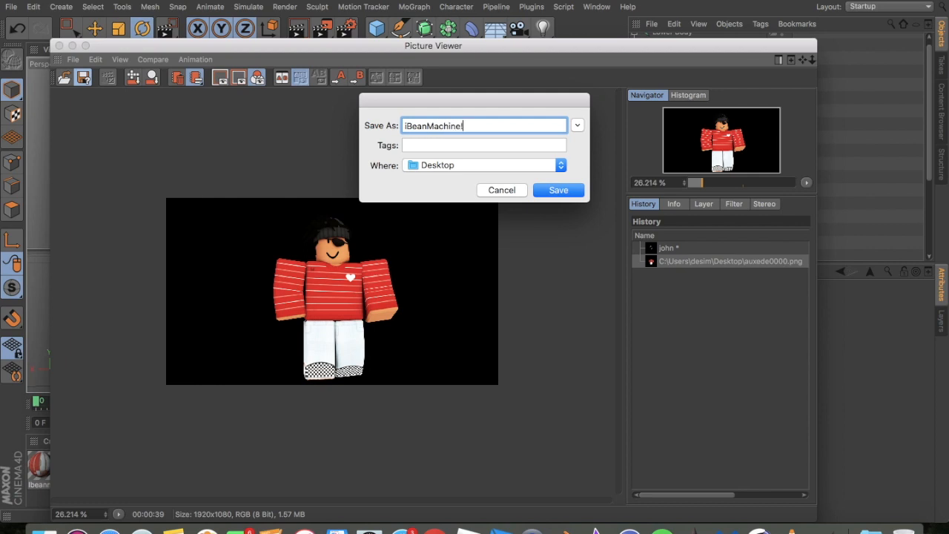
{"action": "left_click", "coordinate": [541, 188]}
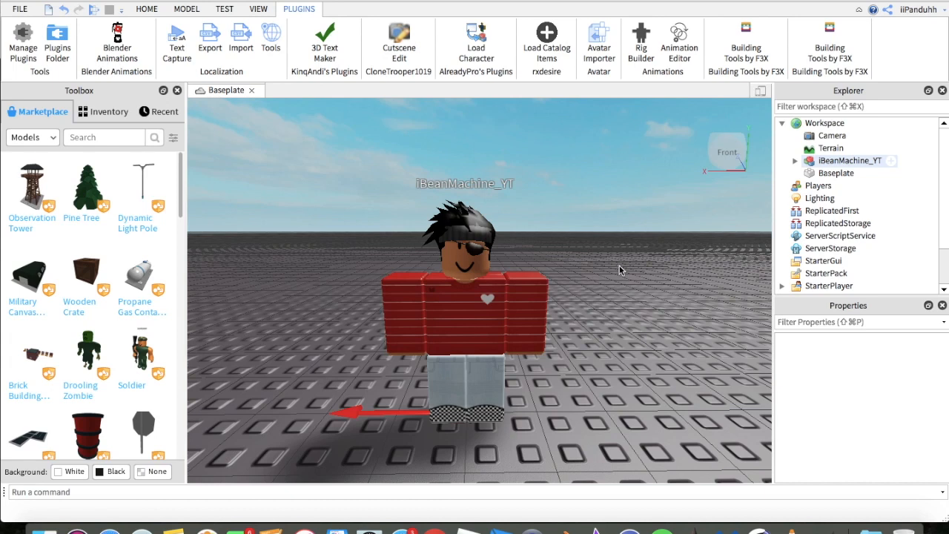
- Switch to Cinema 4D and open iBeanMachine_YT.obj from the Desktop in the empty project
{"action": "left_click", "coordinate": [759, 529]}
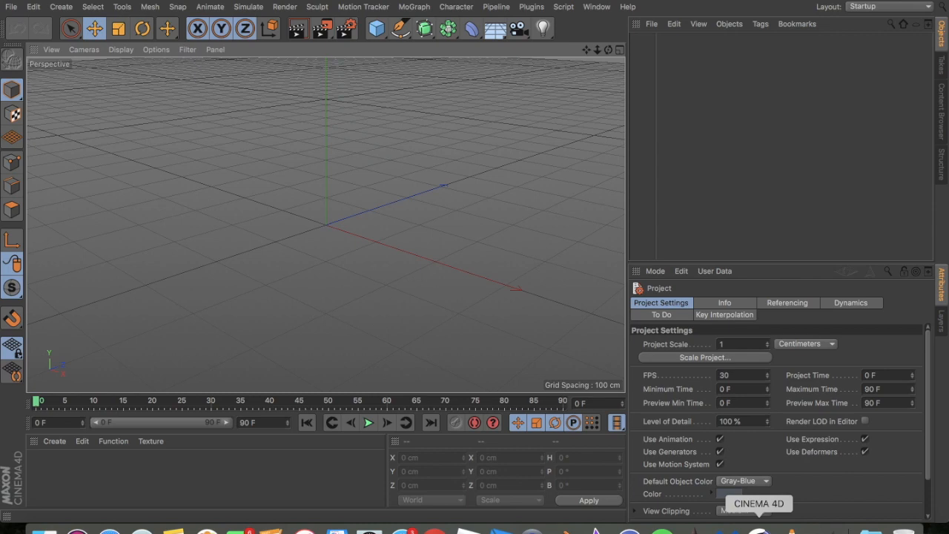
{"action": "left_click_drag", "start_coordinate": [587, 49], "coordinate": [489, 30]}
{"action": "left_click", "coordinate": [11, 7]}
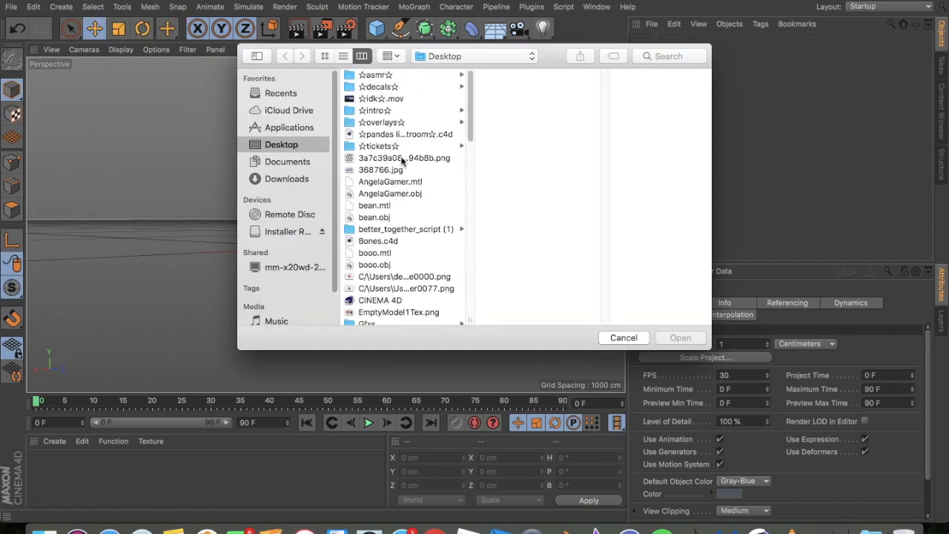
{"action": "scroll", "coordinate": [404, 282], "scroll_direction": "down", "scroll_amount": 2}
{"action": "scroll", "coordinate": [401, 286], "scroll_direction": "down", "scroll_amount": 5}
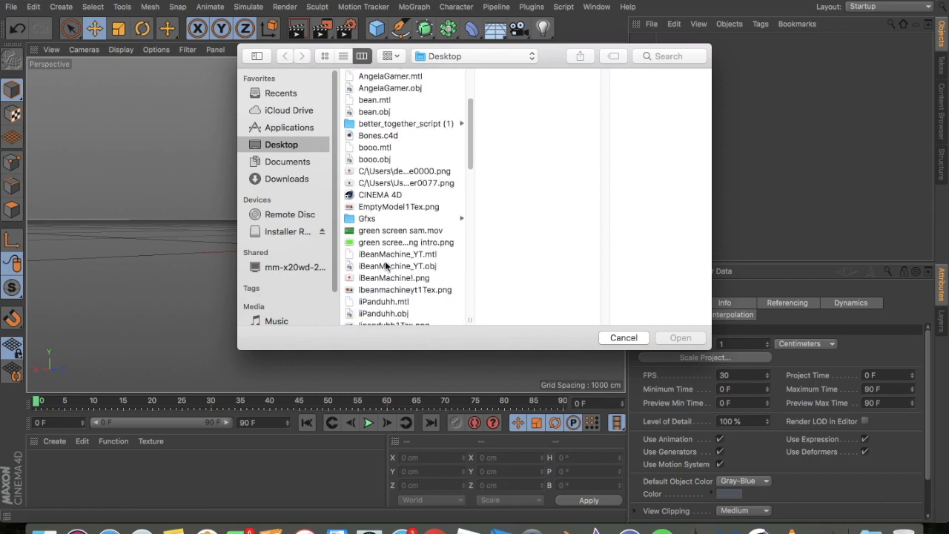
{"action": "left_click", "coordinate": [397, 254]}
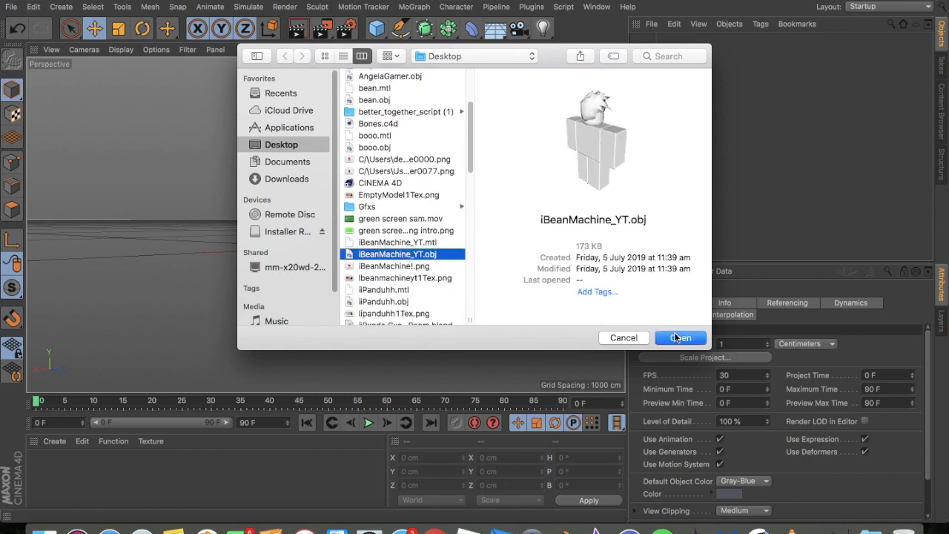
{"action": "left_click", "coordinate": [679, 338]}
- Set the OBJ import to scale 100, Vertices normals, phong angle 22.5, texture coordinates enabled, and splitting by Objects
{"action": "left_click", "coordinate": [528, 61]}
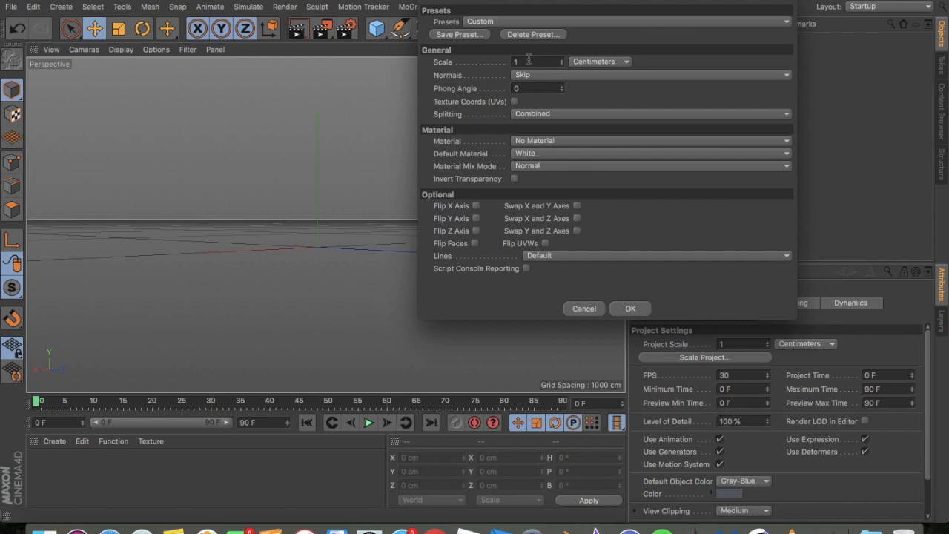
{"action": "left_click", "coordinate": [528, 74]}
{"action": "left_click", "coordinate": [539, 99]}
{"action": "left_click", "coordinate": [516, 101]}
{"action": "left_click", "coordinate": [531, 114]}
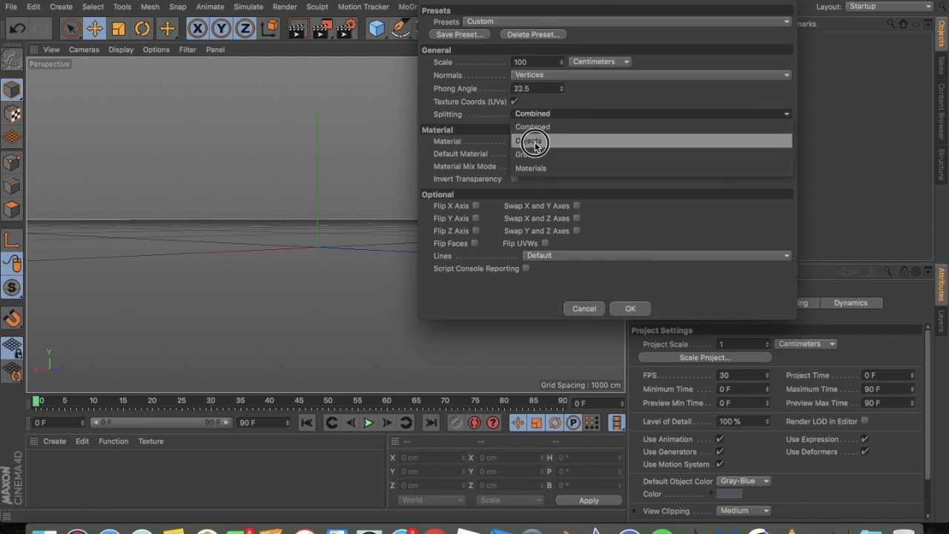
{"action": "left_click", "coordinate": [534, 141]}
- Set the material option to Import .MTL File, enable Invert Transparency and Flip Z Axis, and import the model
{"action": "left_click", "coordinate": [531, 140]}
{"action": "left_click", "coordinate": [539, 176]}
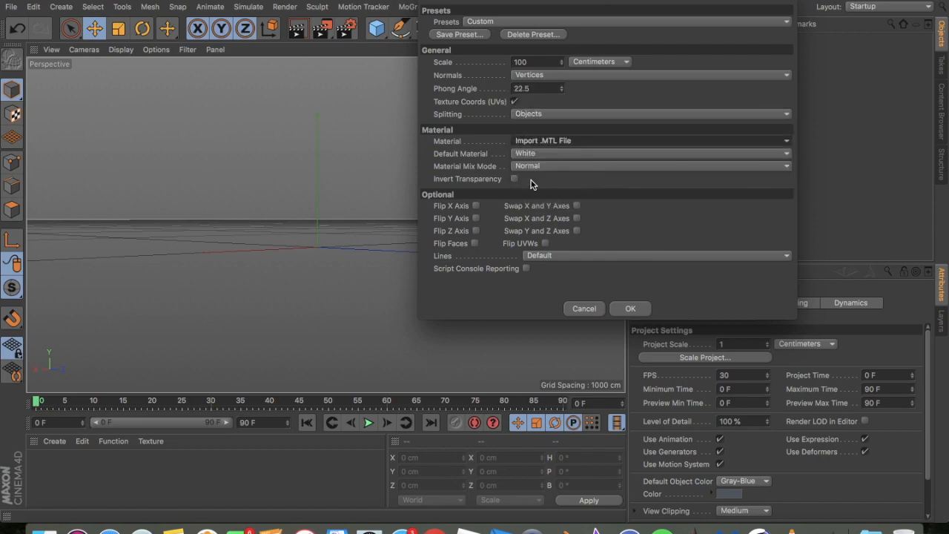
{"action": "left_click", "coordinate": [514, 178]}
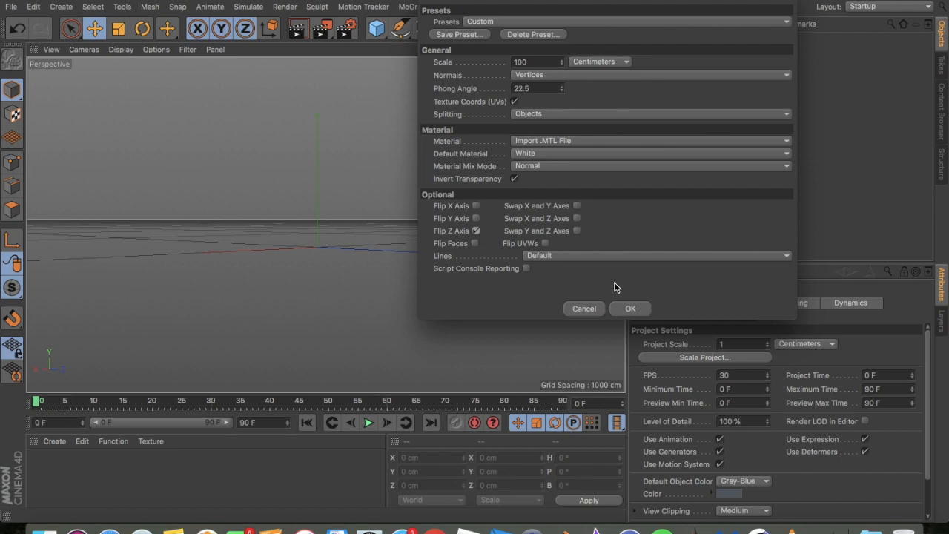
{"action": "left_click", "coordinate": [630, 308]}
- Turn off the Transparency, Reflectance and Alpha channels of the imported character's material
{"action": "left_click_drag", "start_coordinate": [587, 51], "coordinate": [322, 348]}
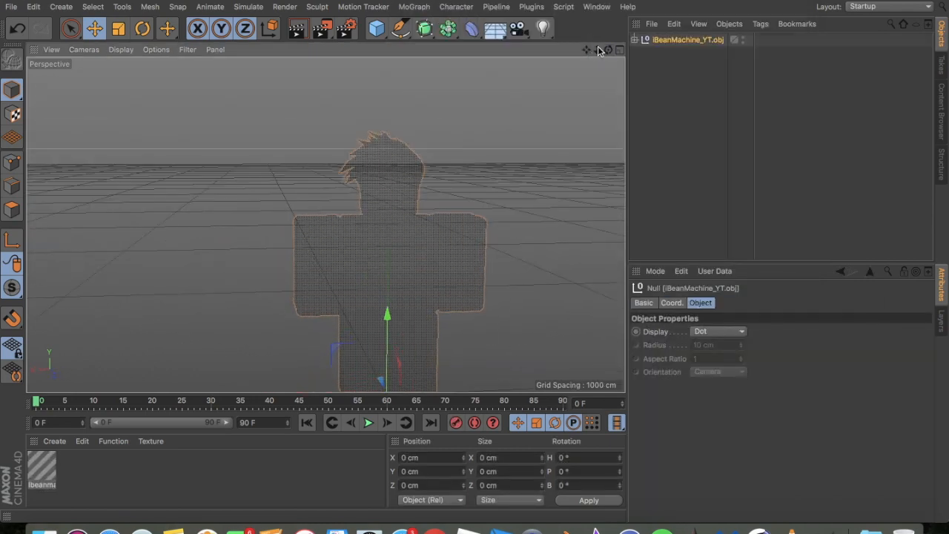
{"action": "left_click", "coordinate": [35, 481]}
{"action": "double_click", "coordinate": [36, 480]}
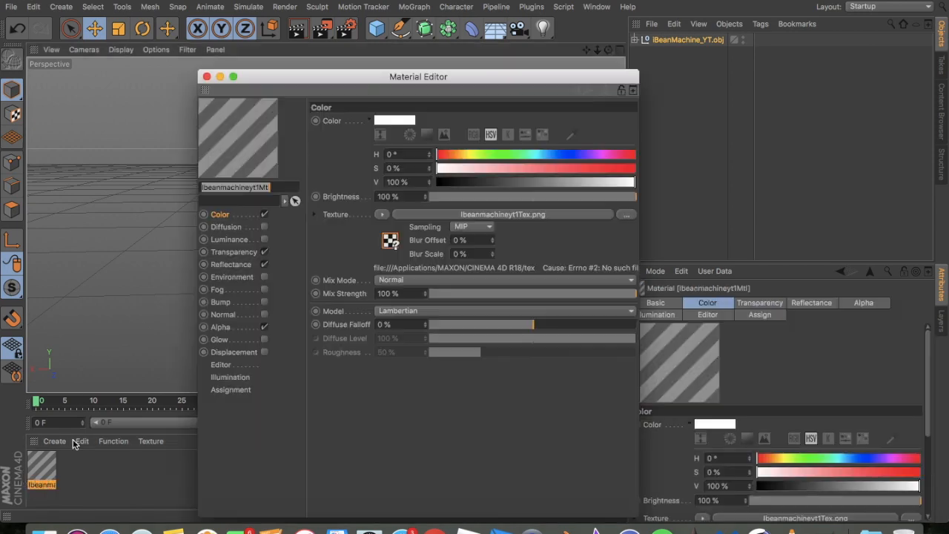
{"action": "left_click", "coordinate": [266, 263]}
{"action": "left_click", "coordinate": [265, 327]}
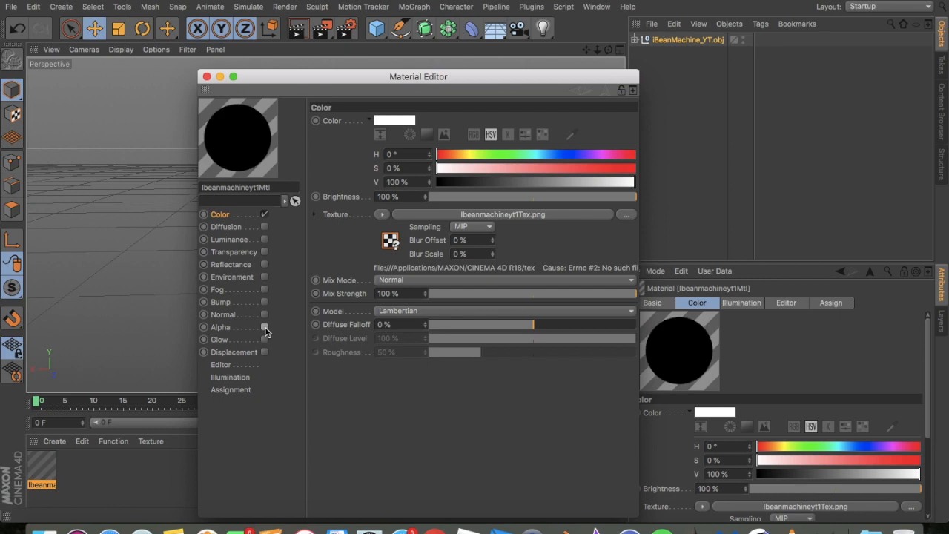
- Load Ibeanmachineyt1Tex.png from the Desktop as the material's color texture without copying it to the project location, and close the Material Editor
{"action": "left_click", "coordinate": [627, 215]}
{"action": "scroll", "coordinate": [408, 259], "scroll_direction": "down", "scroll_amount": 3}
{"action": "scroll", "coordinate": [411, 274], "scroll_direction": "down", "scroll_amount": 2}
{"action": "left_click", "coordinate": [412, 321]}
{"action": "double_click", "coordinate": [412, 319]}
{"action": "left_click", "coordinate": [513, 178]}
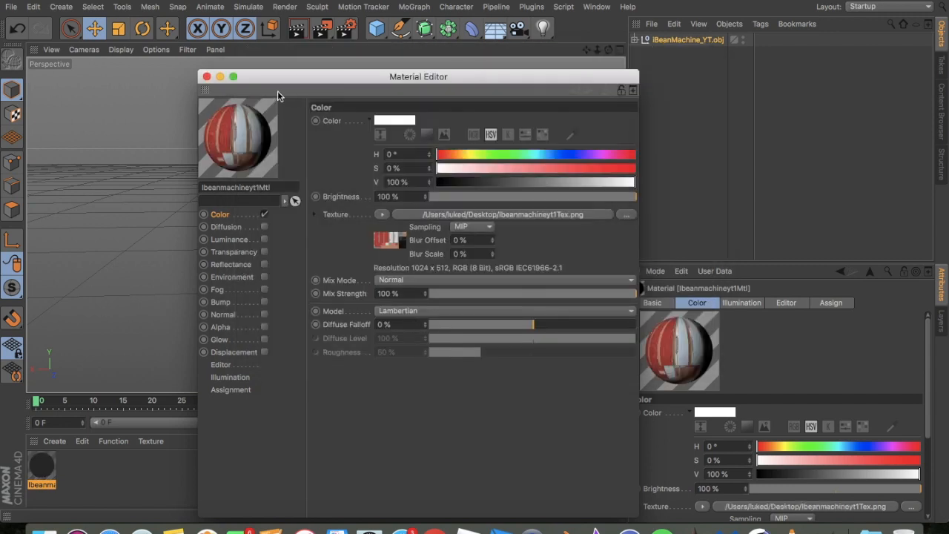
{"action": "left_click", "coordinate": [206, 76]}
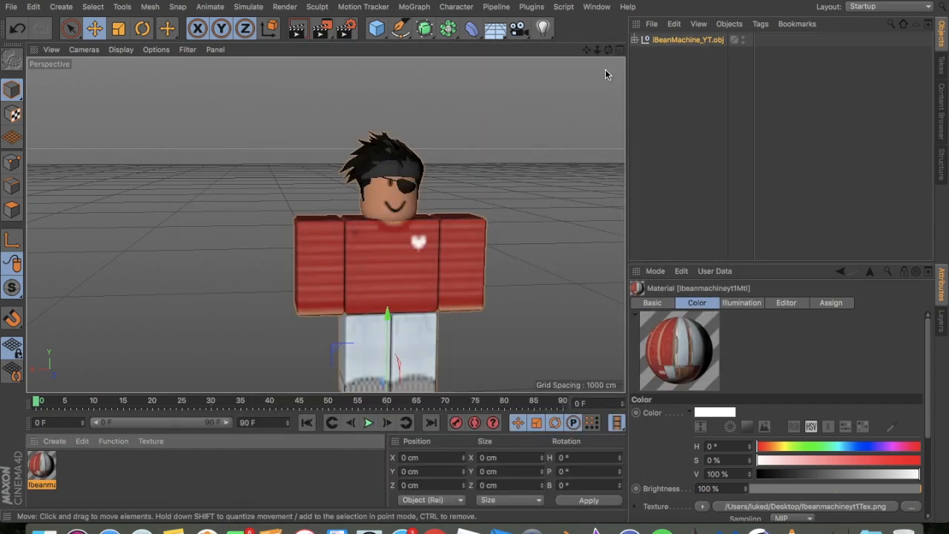
- Set the character material's texture preview size to No Scaling
{"action": "left_click", "coordinate": [787, 304]}
{"action": "left_click", "coordinate": [740, 425]}
{"action": "left_click", "coordinate": [750, 289]}
- Delete the imported character's head, torso, arms and legs, keeping only the hair and head accessories
{"action": "middle_click_drag", "start_coordinate": [606, 105], "coordinate": [517, 127], "text": "alt"}
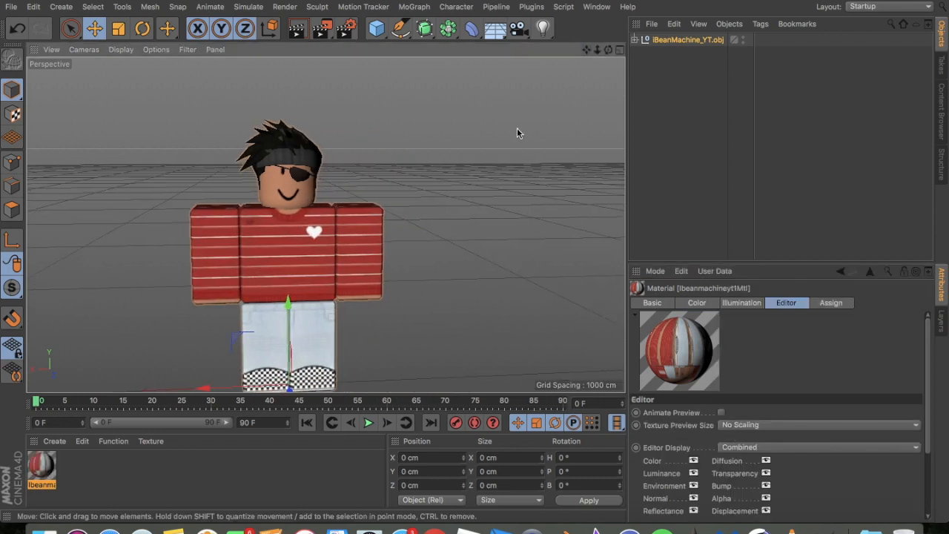
{"action": "left_click", "coordinate": [339, 244]}
{"action": "left_click", "coordinate": [249, 250], "text": "shift"}
{"action": "left_click", "coordinate": [215, 252], "text": "shift"}
{"action": "left_click", "coordinate": [293, 322], "text": "shift"}
{"action": "left_click", "coordinate": [284, 311], "text": "shift"}
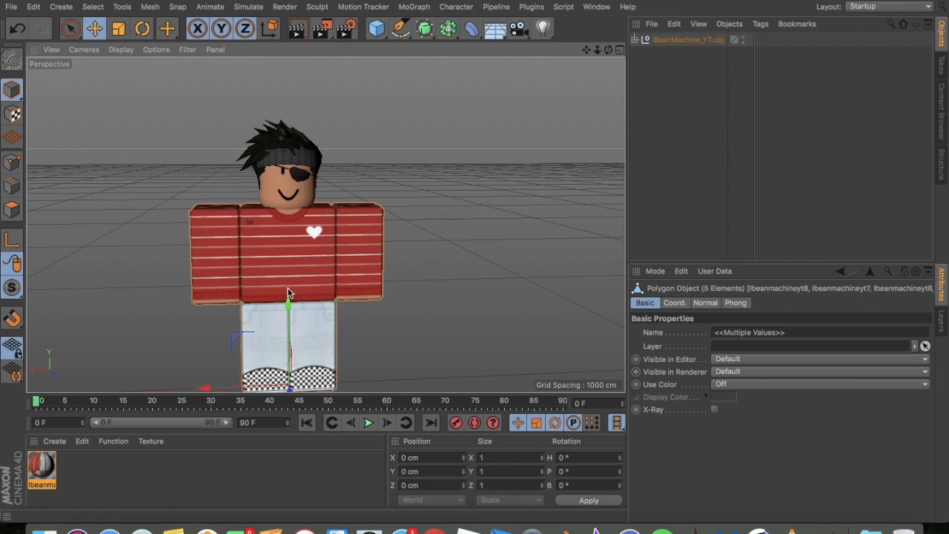
{"action": "key", "text": "Delete"}
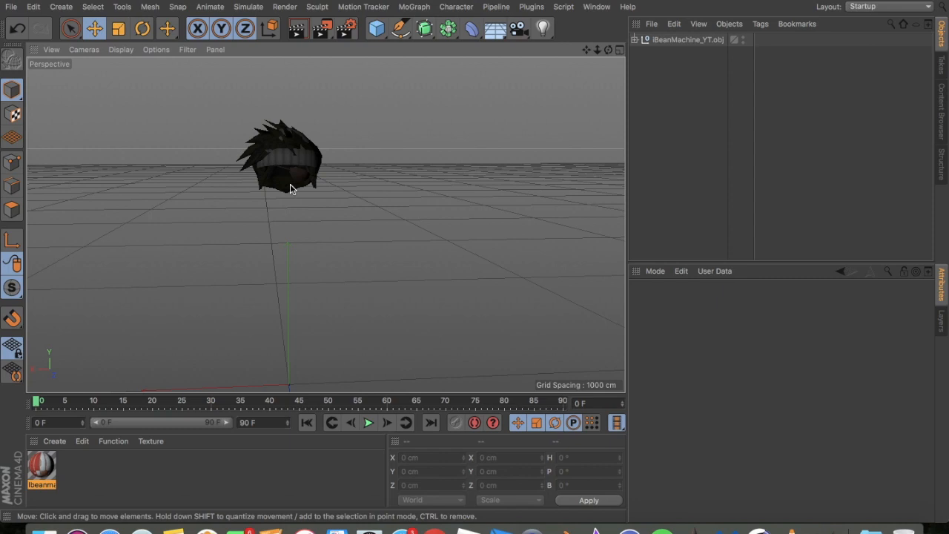
{"action": "left_click", "coordinate": [12, 7]}
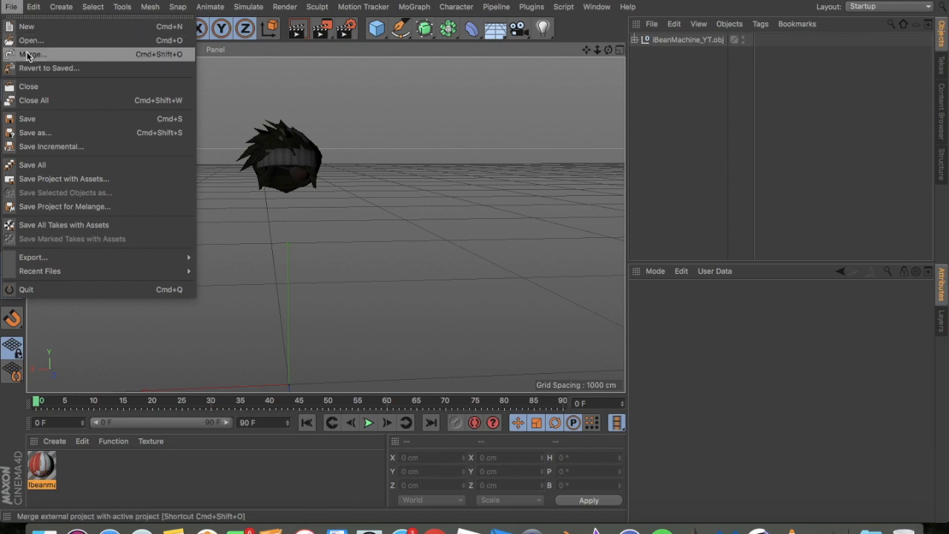
{"action": "left_click", "coordinate": [23, 51]}
{"action": "left_click", "coordinate": [623, 335]}
- Open nero_rig_v3_fk.lib4d from Downloads, add its Nero Rig preset to the scene, and close the Content Browser
{"action": "left_click", "coordinate": [11, 7]}
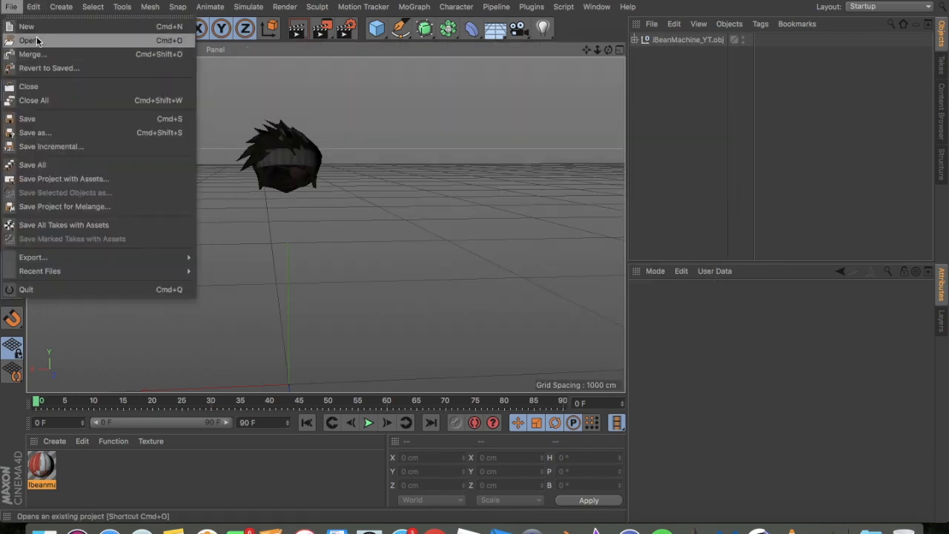
{"action": "left_click", "coordinate": [22, 38]}
{"action": "left_click", "coordinate": [279, 161]}
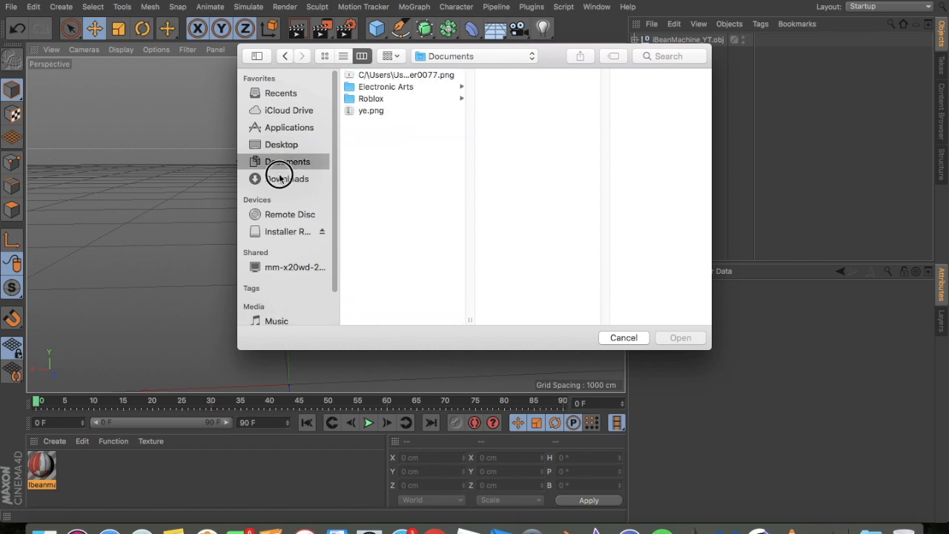
{"action": "left_click", "coordinate": [279, 178]}
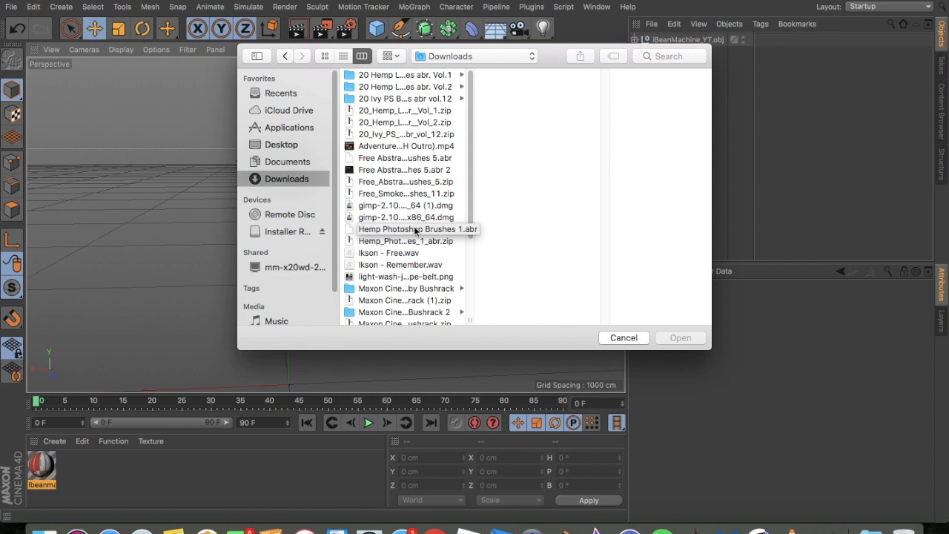
{"action": "scroll", "coordinate": [412, 255], "scroll_direction": "down", "scroll_amount": 2}
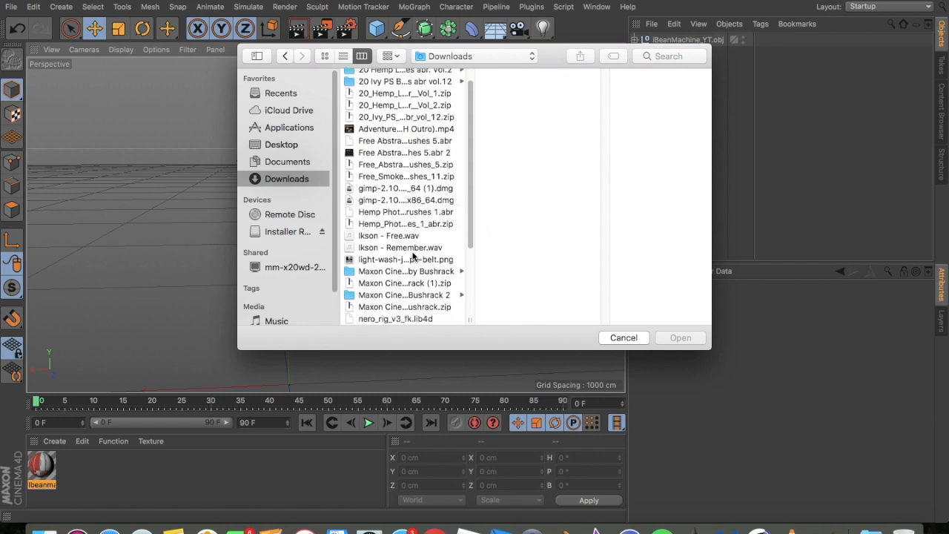
{"action": "left_click", "coordinate": [410, 318]}
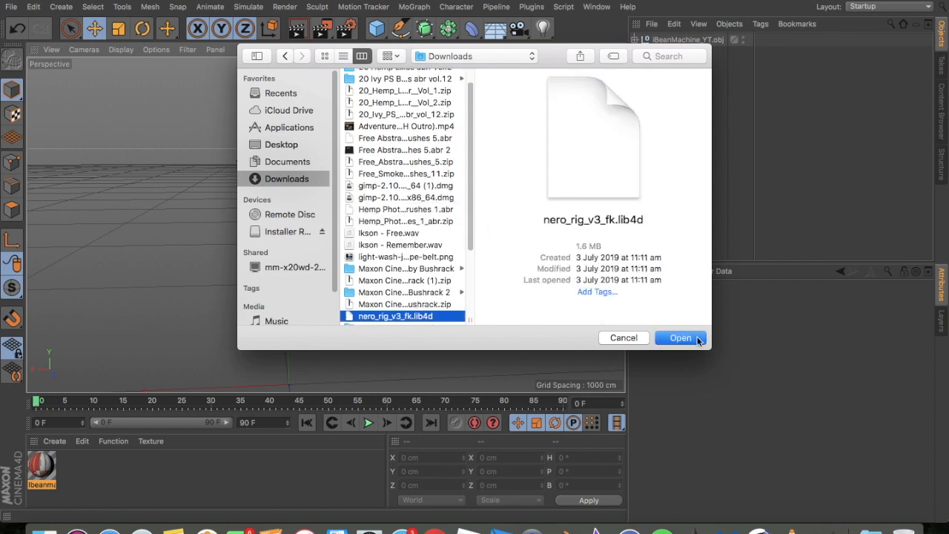
{"action": "left_click", "coordinate": [680, 338]}
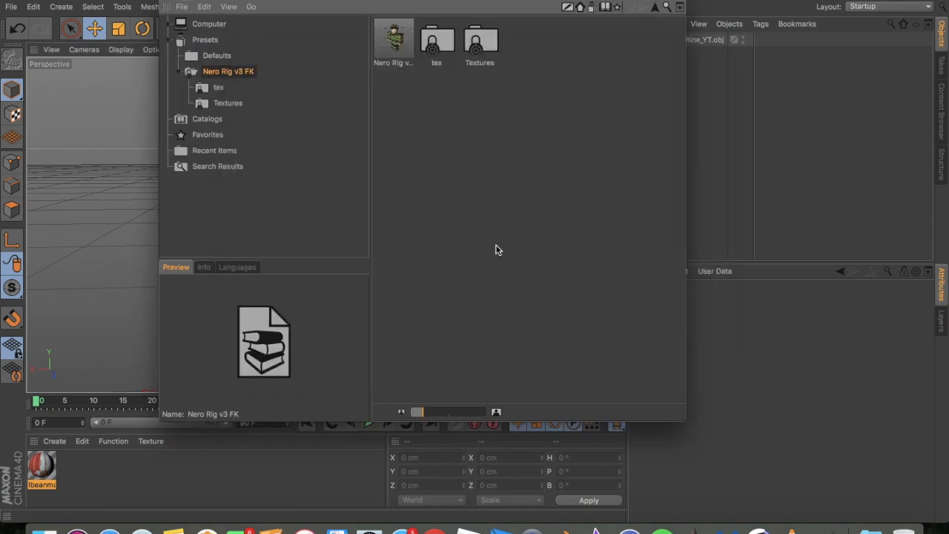
{"action": "double_click", "coordinate": [406, 43]}
{"action": "left_click", "coordinate": [166, 2]}
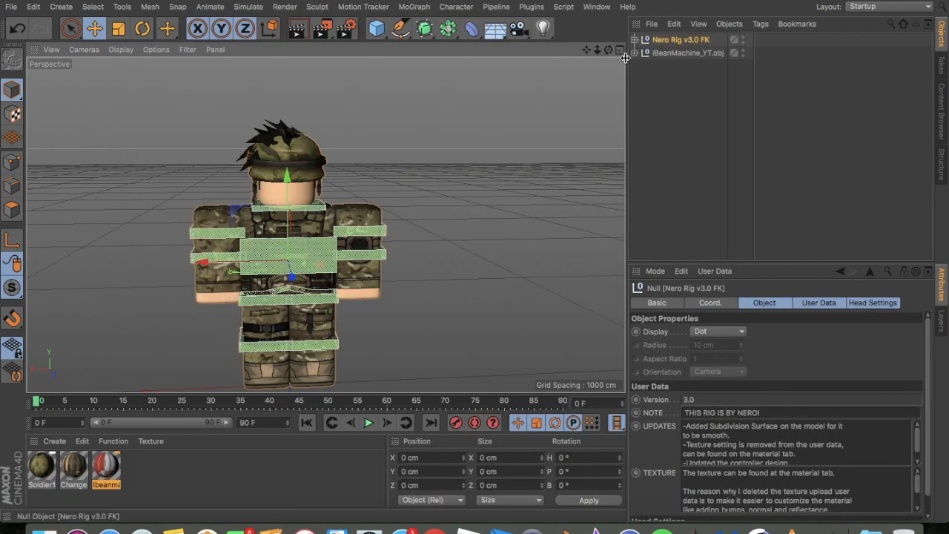
- Set the Nero Rig's heading rotation to 180° so it faces the same way as the imported hair
{"action": "left_click", "coordinate": [595, 455]}
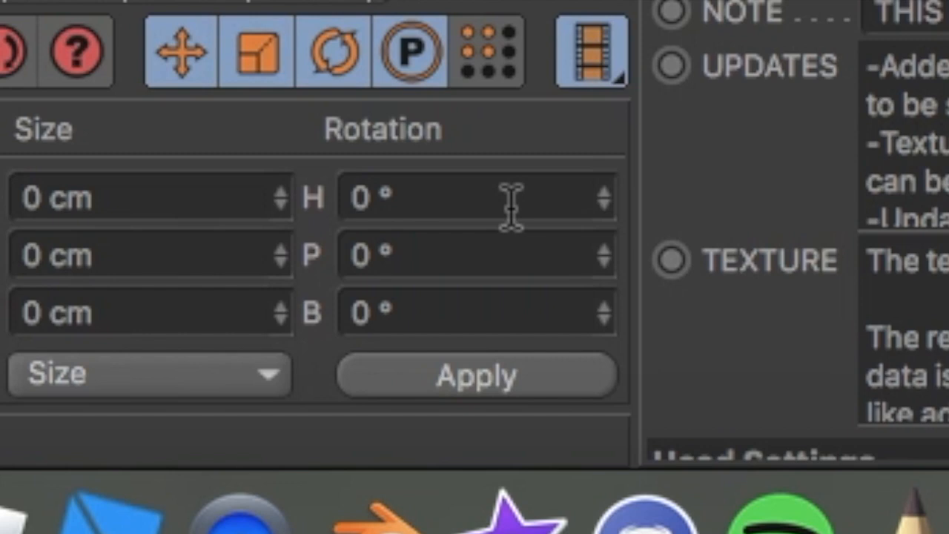
{"action": "left_click_drag", "start_coordinate": [597, 458], "coordinate": [519, 461]}
{"action": "key", "text": "BackSpace"}
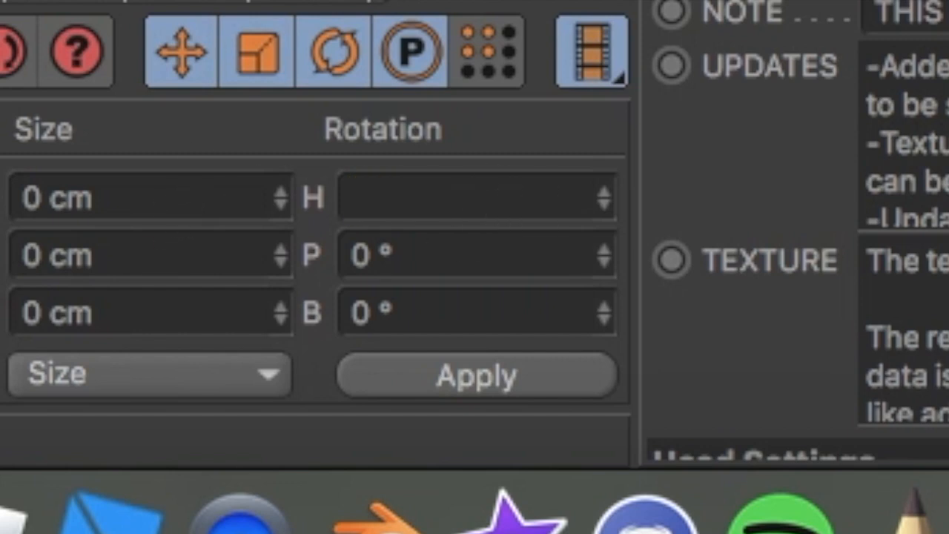
{"action": "type", "text": "180"}
{"action": "key", "text": "Return"}
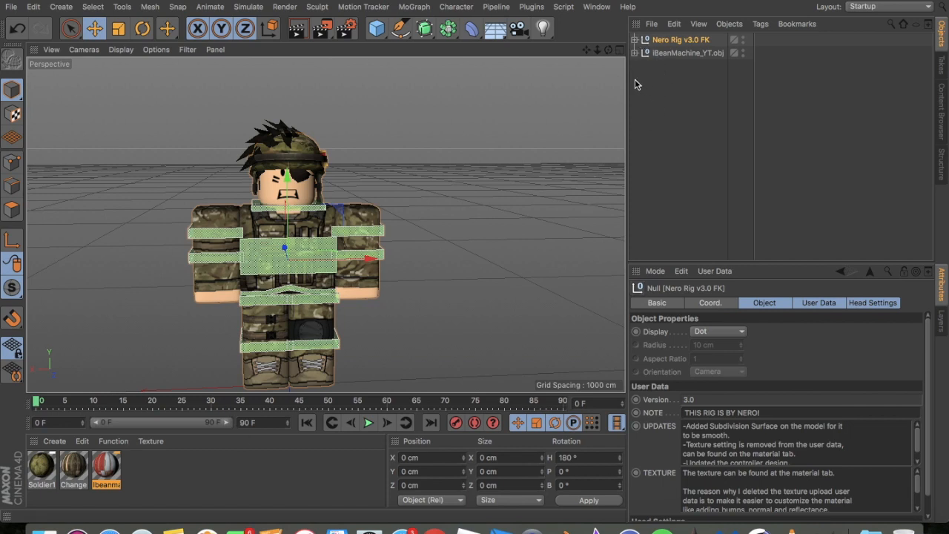
- Delete the Soldier1 helmet from the Nero Rig's Head Attachments and collapse the rig's hierarchy
{"action": "left_click_drag", "start_coordinate": [610, 60], "coordinate": [612, 62]}
{"action": "left_click", "coordinate": [635, 40]}
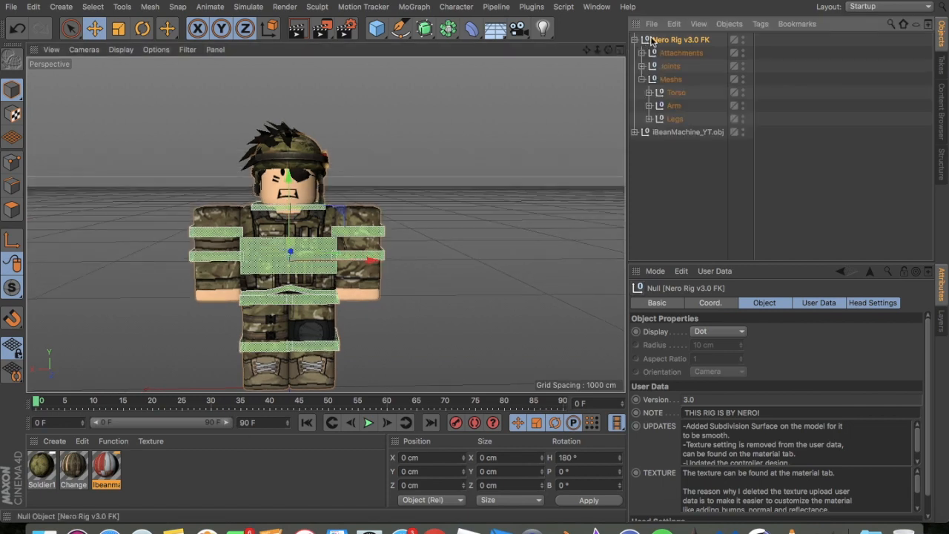
{"action": "left_click", "coordinate": [642, 52]}
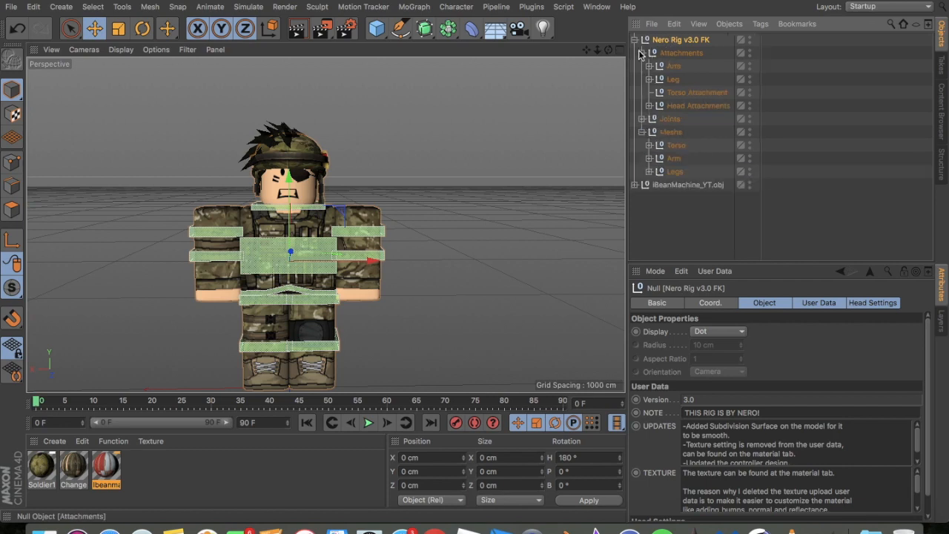
{"action": "left_click", "coordinate": [650, 105]}
{"action": "left_click", "coordinate": [688, 119]}
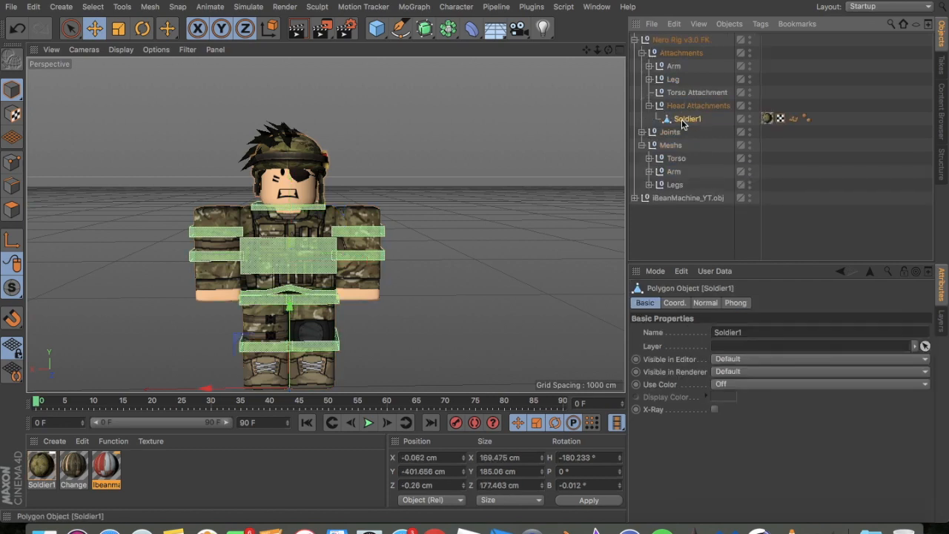
{"action": "key", "text": "Delete"}
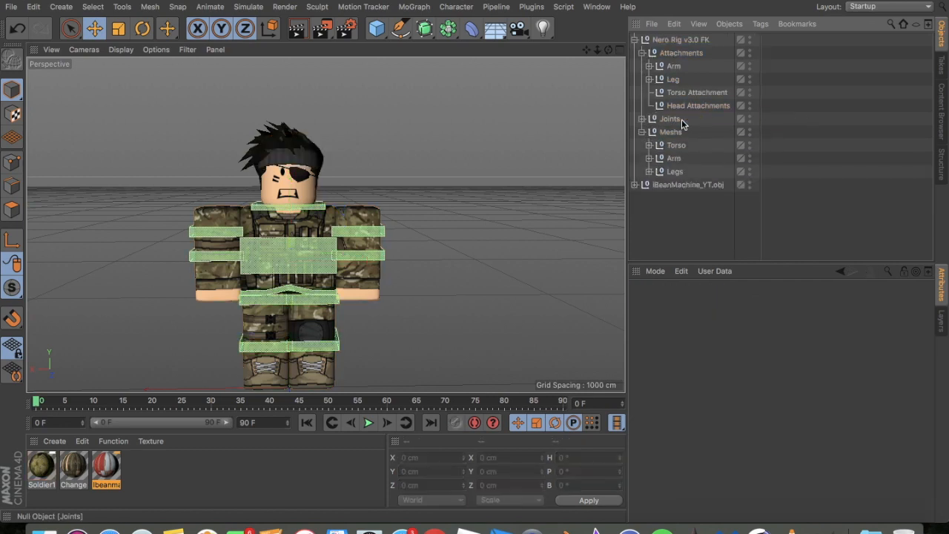
{"action": "left_click", "coordinate": [636, 40]}
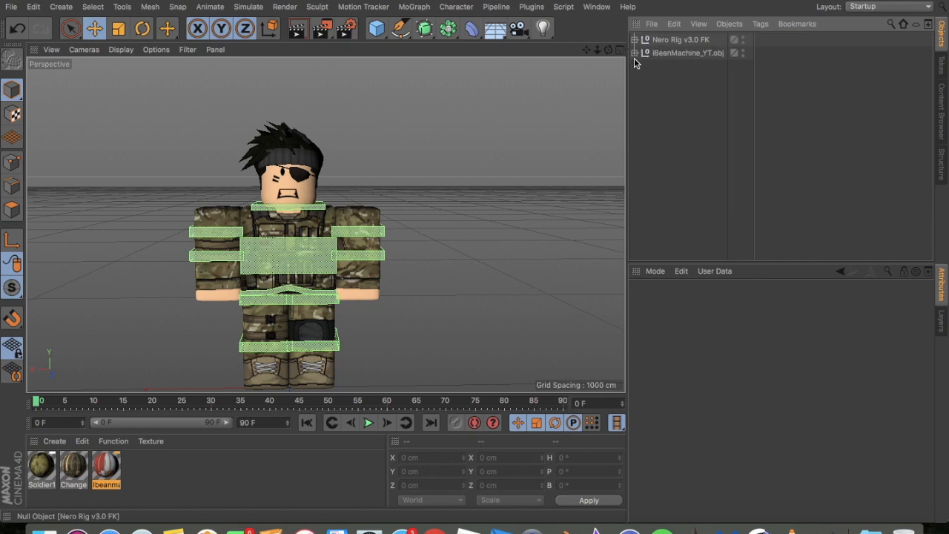
- Turn off the Reflectance channel of the rig's Change Texture Here material
{"action": "left_click", "coordinate": [75, 467]}
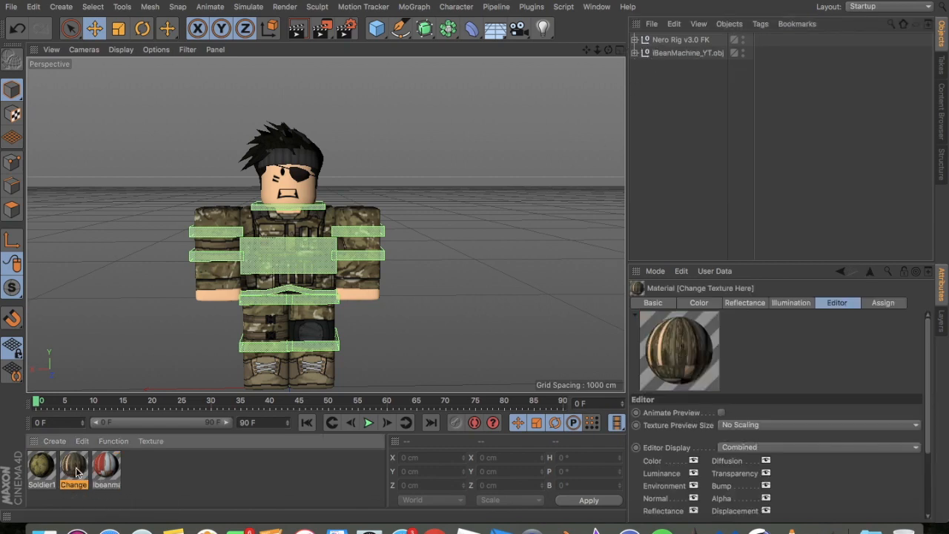
{"action": "double_click", "coordinate": [75, 467]}
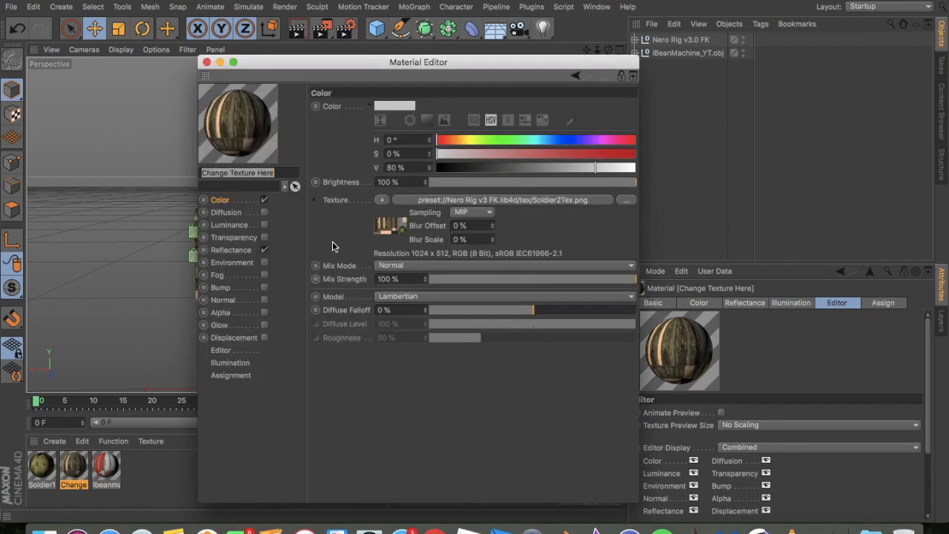
{"action": "left_click", "coordinate": [264, 250]}
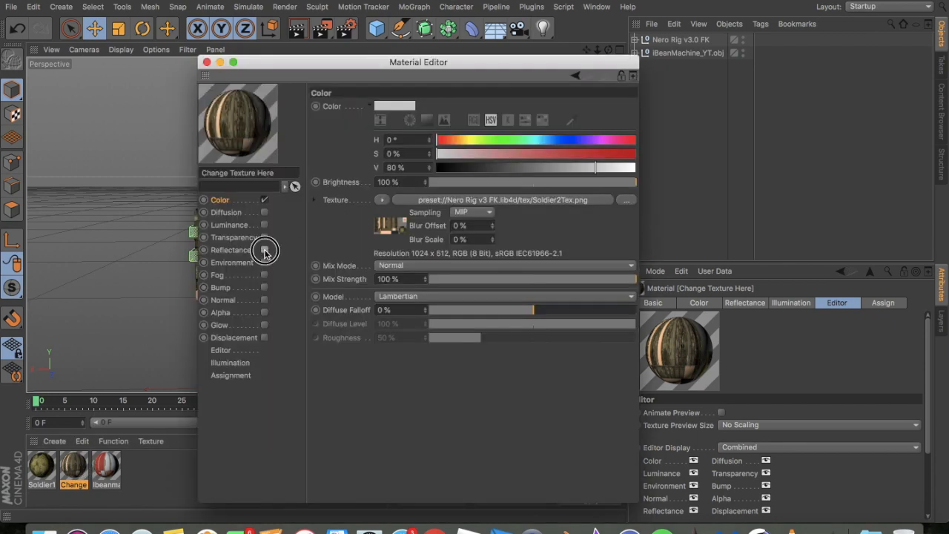
- Load Ibeanmachineyt1Tex.png from the Desktop as the Change Texture Here material's color texture without a project copy, and close the Material Editor
{"action": "left_click", "coordinate": [627, 204]}
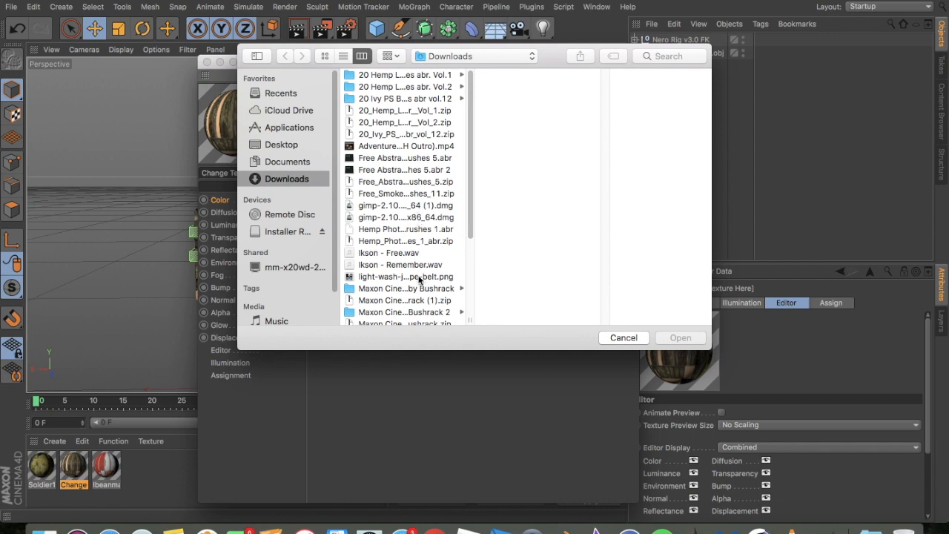
{"action": "scroll", "coordinate": [418, 279], "scroll_direction": "down", "scroll_amount": 5}
{"action": "left_click", "coordinate": [259, 160]}
{"action": "left_click", "coordinate": [319, 146]}
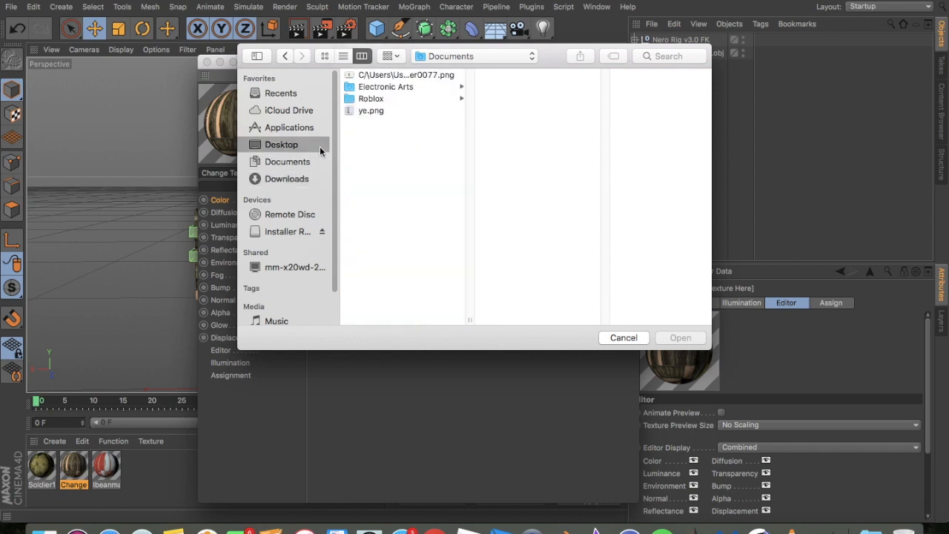
{"action": "scroll", "coordinate": [407, 280], "scroll_direction": "down", "scroll_amount": 5}
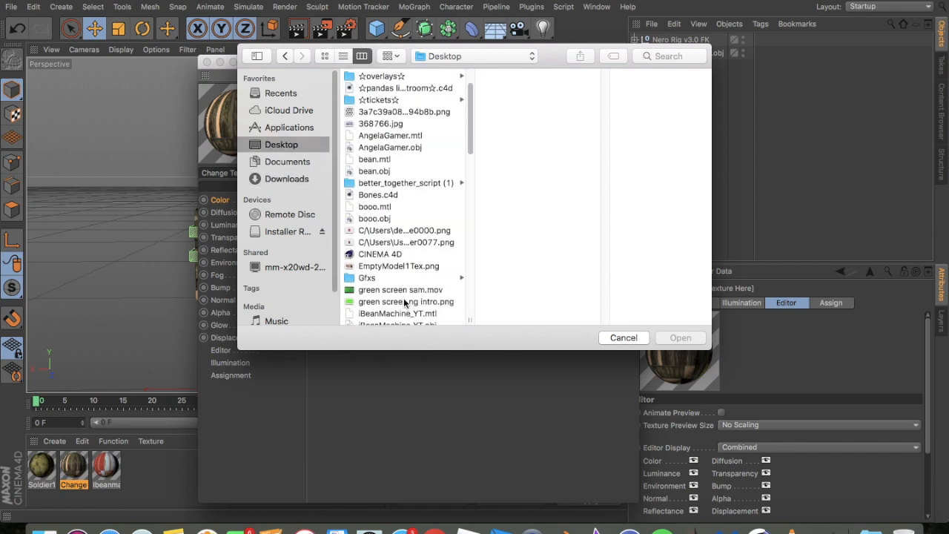
{"action": "double_click", "coordinate": [402, 264]}
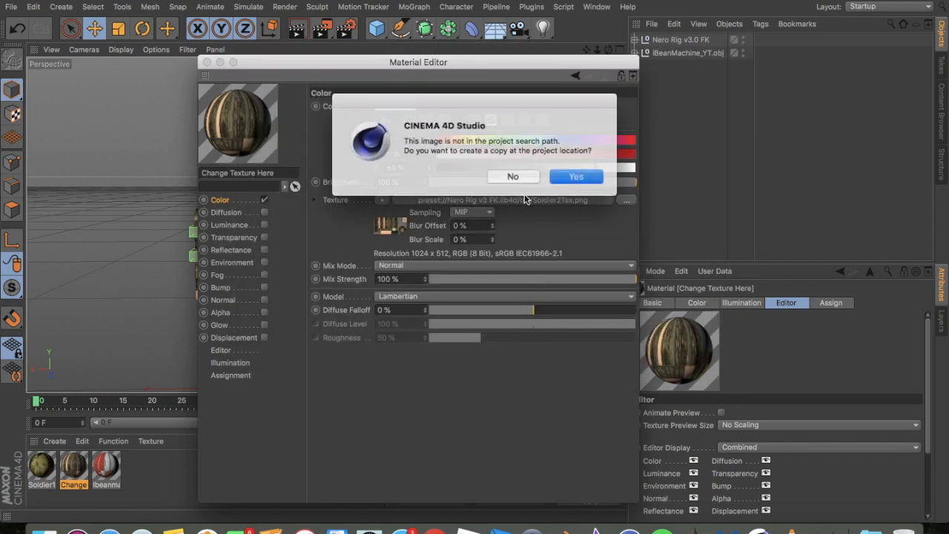
{"action": "left_click", "coordinate": [523, 178]}
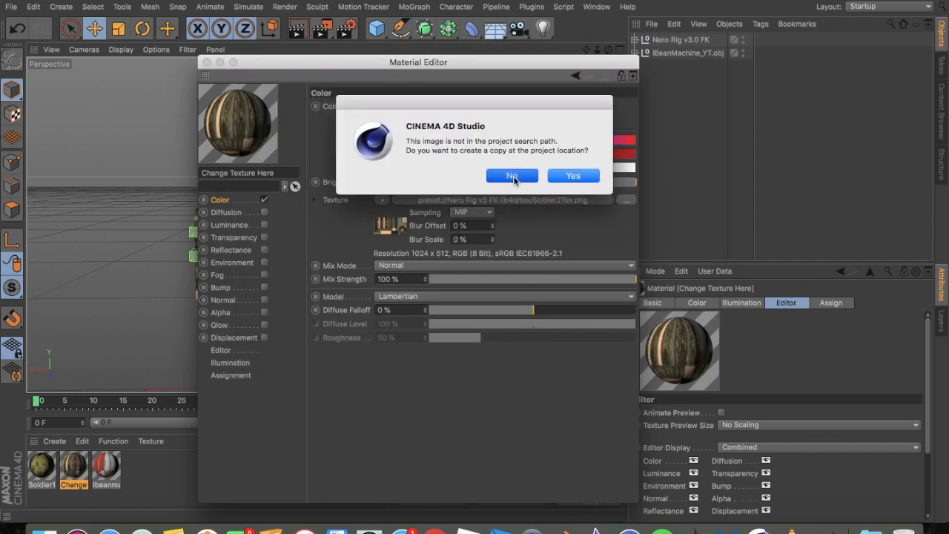
{"action": "left_click", "coordinate": [207, 62]}
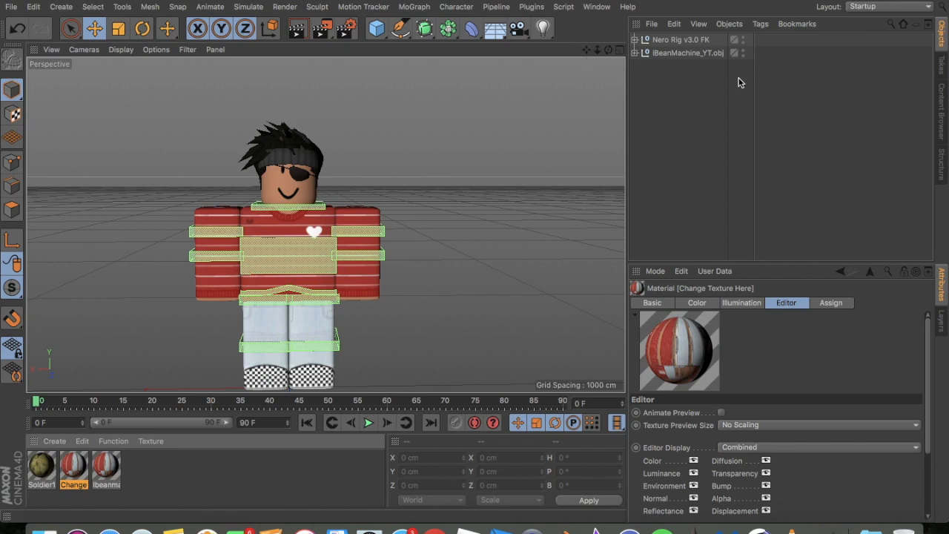
- Nest iBeanMachine_YT.obj under the Nero Rig's Head Attachments and collapse the rig's hierarchy
{"action": "left_click", "coordinate": [682, 52]}
{"action": "left_click", "coordinate": [634, 53]}
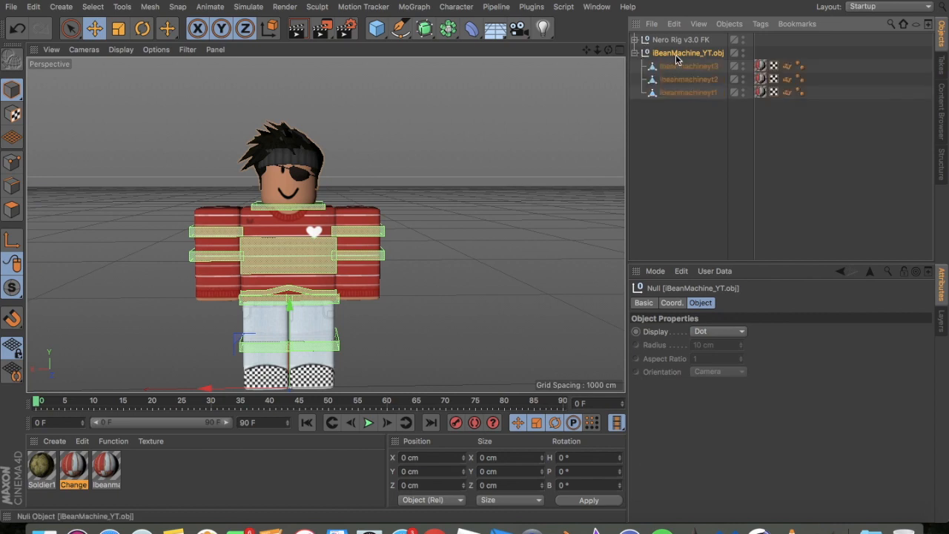
{"action": "left_click", "coordinate": [636, 53]}
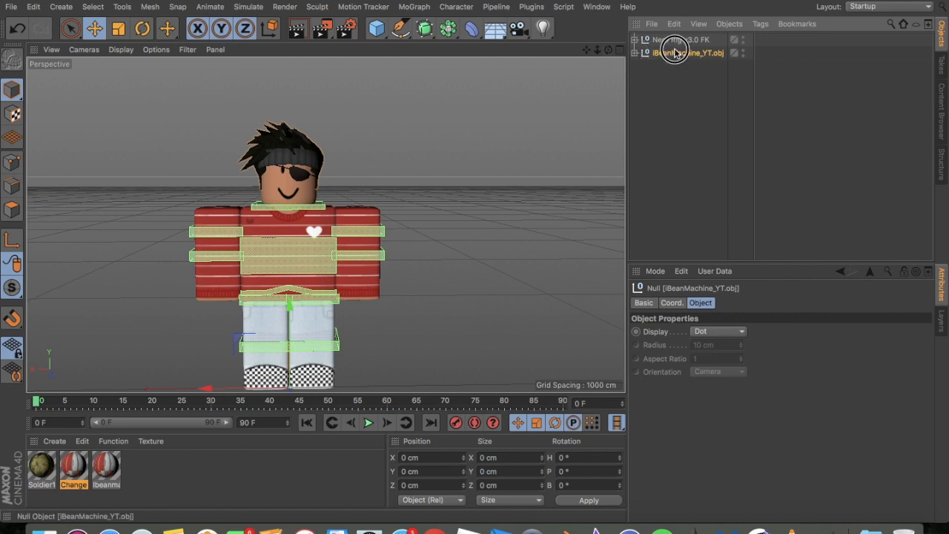
{"action": "left_click", "coordinate": [634, 39]}
{"action": "left_click_drag", "start_coordinate": [678, 191], "coordinate": [686, 108]}
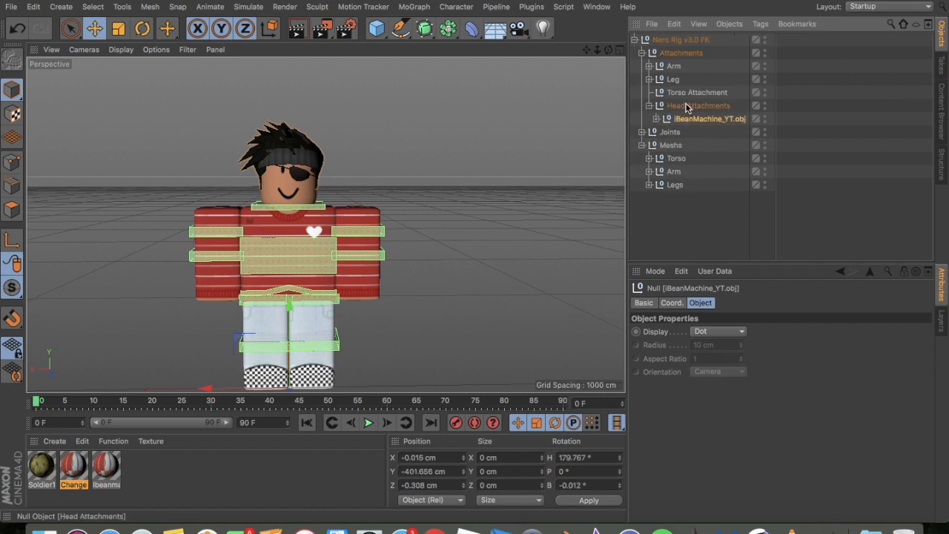
{"action": "left_click", "coordinate": [635, 39]}
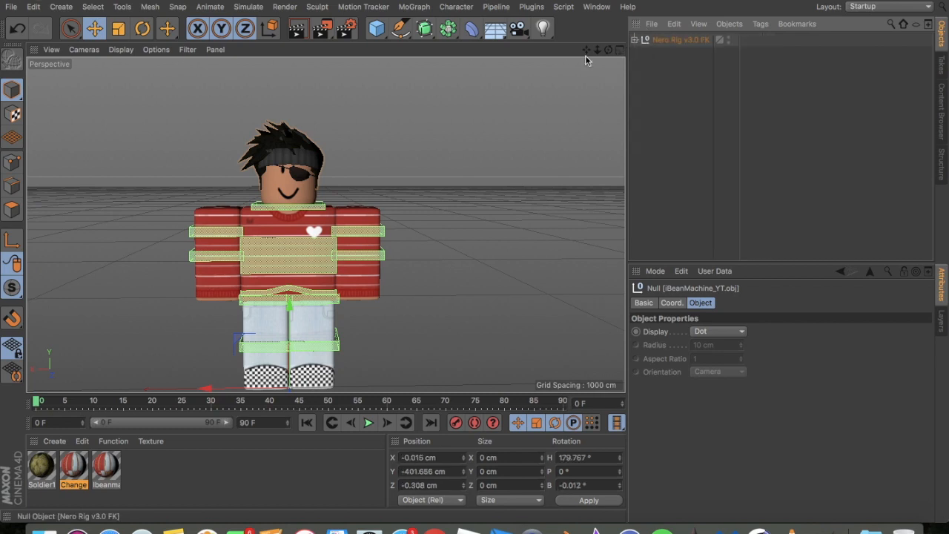
- Rotate the Nero Rig's left arm controllers to raise the arm beside the head in a waving pose
{"action": "left_click", "coordinate": [461, 128]}
{"action": "left_click_drag", "start_coordinate": [587, 49], "coordinate": [536, 72]}
{"action": "left_click", "coordinate": [408, 211]}
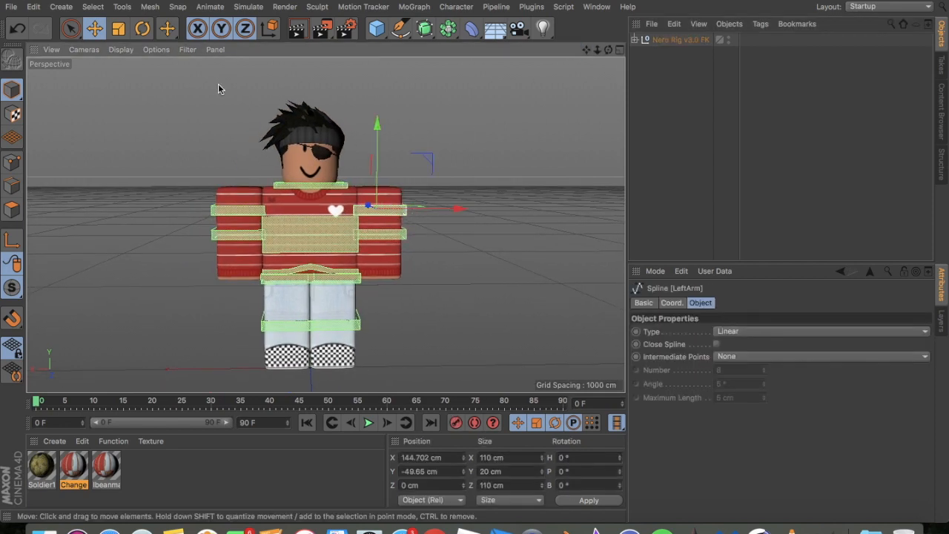
{"action": "left_click", "coordinate": [142, 28]}
{"action": "left_click_drag", "start_coordinate": [400, 196], "coordinate": [311, 170]}
{"action": "key", "text": "e"}
{"action": "key", "text": "r"}
{"action": "left_click_drag", "start_coordinate": [400, 136], "coordinate": [407, 155]}
{"action": "left_click", "coordinate": [404, 154]}
{"action": "left_click_drag", "start_coordinate": [416, 119], "coordinate": [419, 123]}
- Rotate the right upper and lower arm controllers to bend the lowered right arm at the elbow
{"action": "left_click", "coordinate": [239, 211]}
{"action": "left_click_drag", "start_coordinate": [258, 165], "coordinate": [264, 168]}
{"action": "left_click", "coordinate": [263, 238]}
{"action": "left_click_drag", "start_coordinate": [243, 201], "coordinate": [248, 222]}
{"action": "left_click", "coordinate": [246, 237]}
- Turn the torso controller slightly and rotate the head with the neck controller, undoing the first head rotation
{"action": "left_click", "coordinate": [350, 238]}
{"action": "left_click_drag", "start_coordinate": [341, 226], "coordinate": [320, 221]}
{"action": "left_click", "coordinate": [344, 185]}
{"action": "left_click_drag", "start_coordinate": [274, 183], "coordinate": [338, 193]}
{"action": "key", "text": "super+z"}
{"action": "left_click_drag", "start_coordinate": [312, 159], "coordinate": [329, 186]}
{"action": "left_click_drag", "start_coordinate": [608, 49], "coordinate": [575, 150]}
{"action": "left_click", "coordinate": [354, 281]}
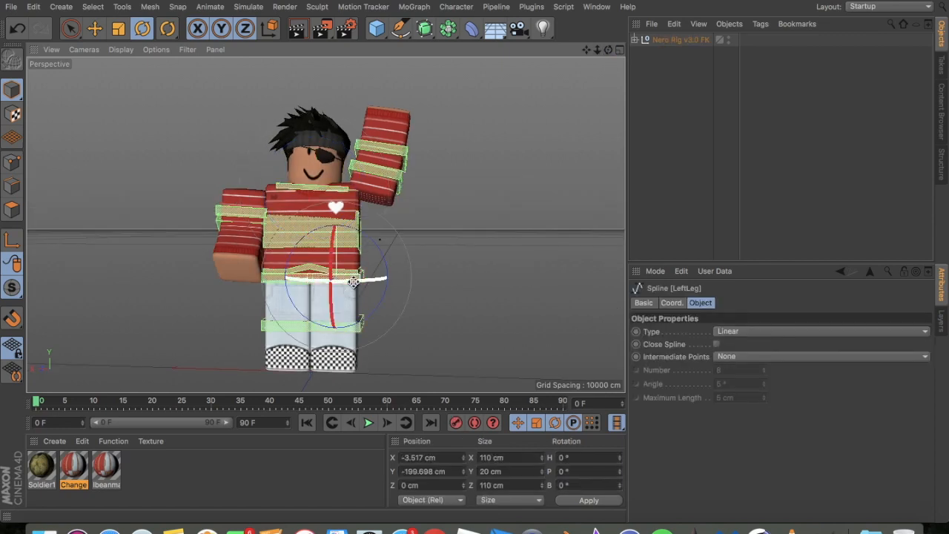
{"action": "left_click", "coordinate": [265, 278]}
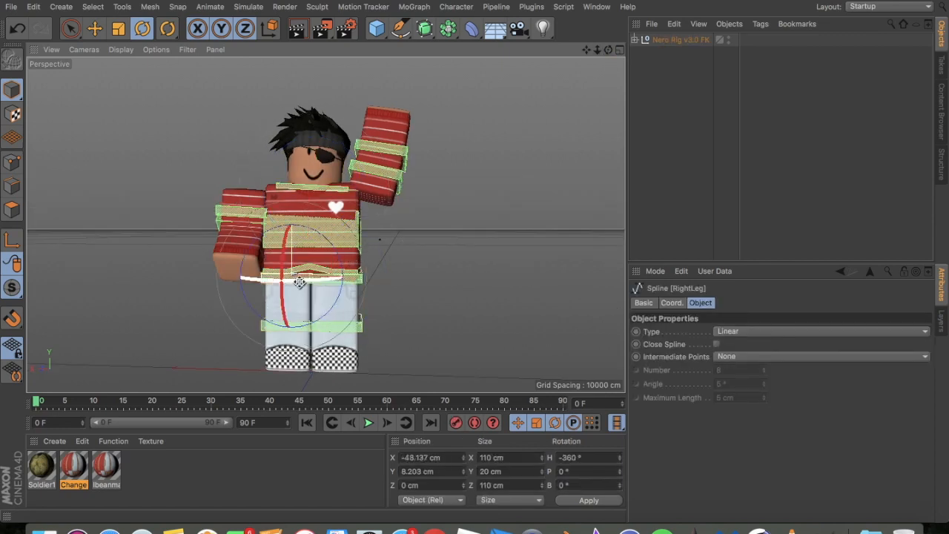
{"action": "left_click", "coordinate": [466, 247]}
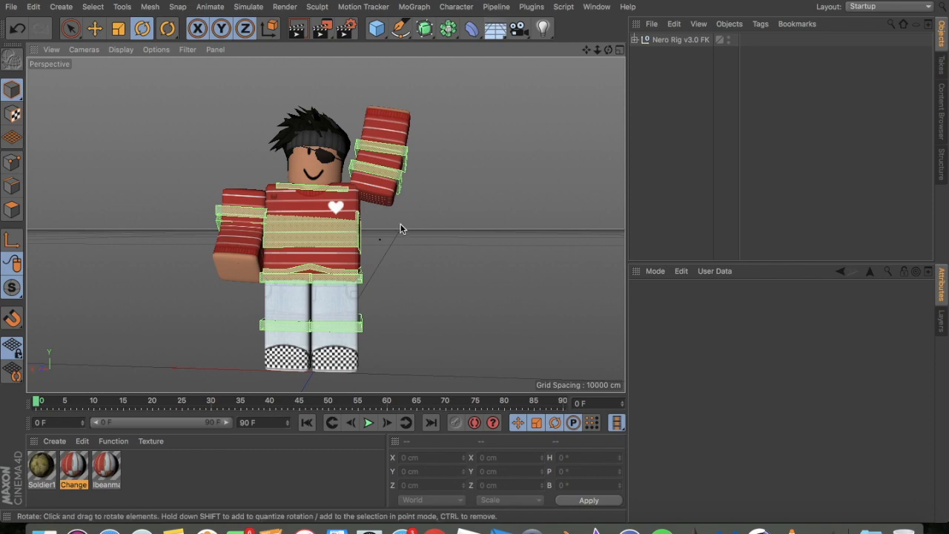
- Tilt the torso slightly sideways with the Torso Controller and render the active view
{"action": "left_click", "coordinate": [361, 230]}
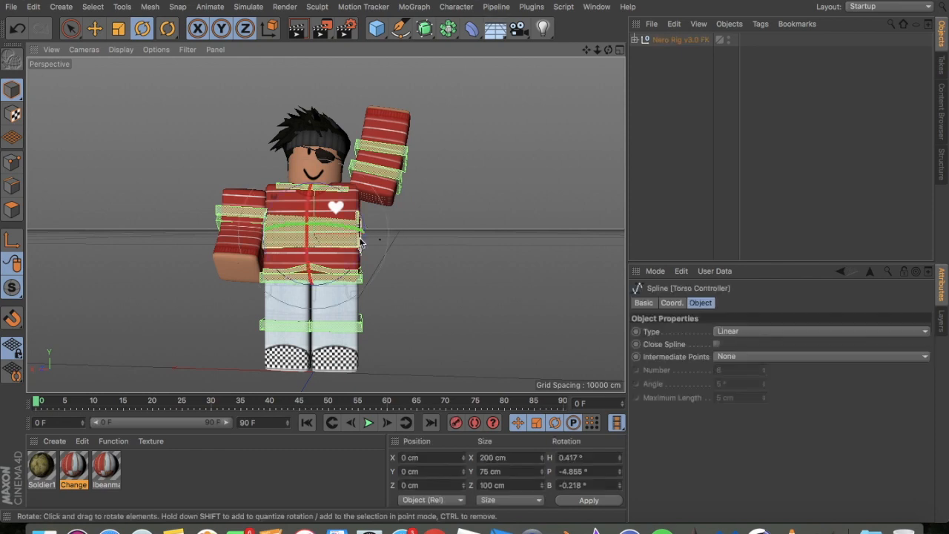
{"action": "left_click", "coordinate": [417, 206]}
{"action": "left_click", "coordinate": [299, 33]}
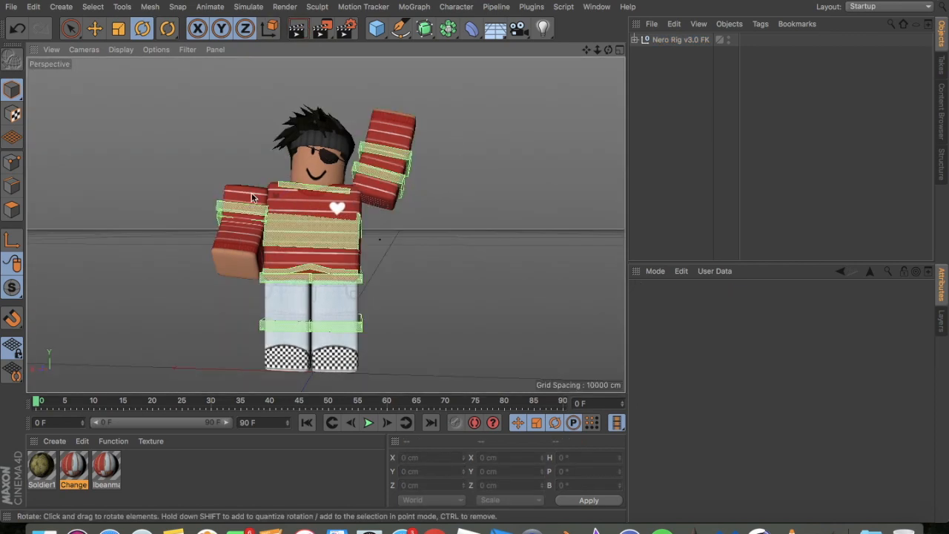
- Rotate the right upper arm outward to a bank of about -14.8° and move its controller up toward the shoulder
{"action": "left_click", "coordinate": [250, 187]}
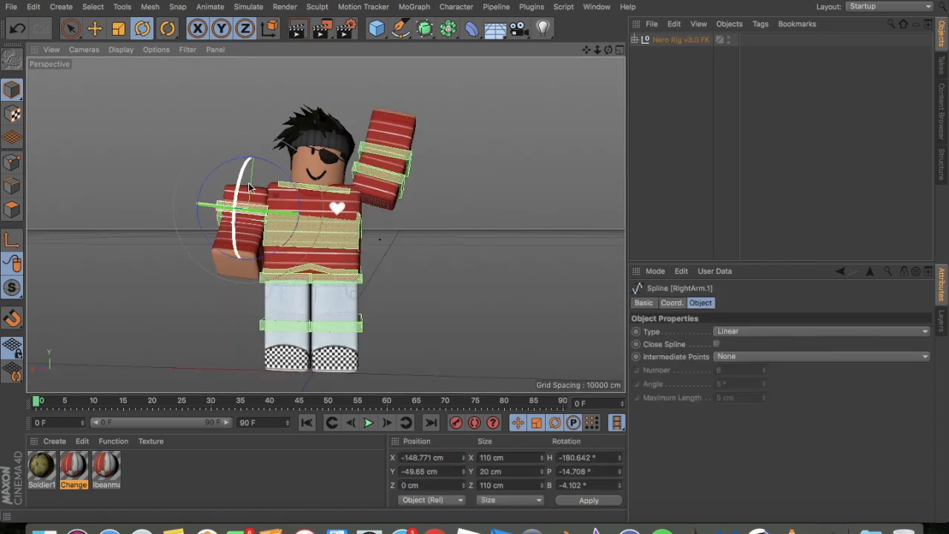
{"action": "left_click_drag", "start_coordinate": [287, 173], "coordinate": [304, 191]}
{"action": "left_click", "coordinate": [94, 30]}
{"action": "left_click_drag", "start_coordinate": [268, 127], "coordinate": [273, 118]}
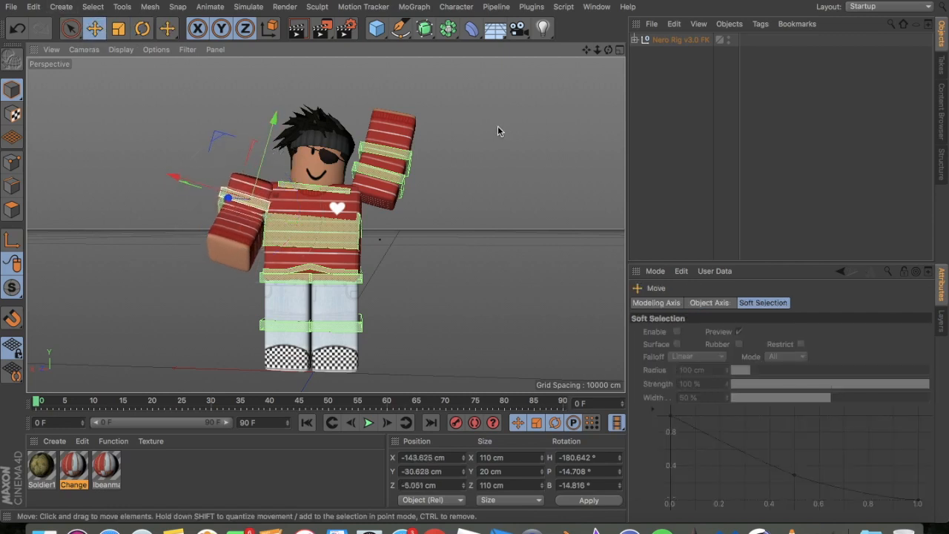
- Add the Ambient Occlusion effect to the render settings and render the active view
{"action": "left_click", "coordinate": [345, 28]}
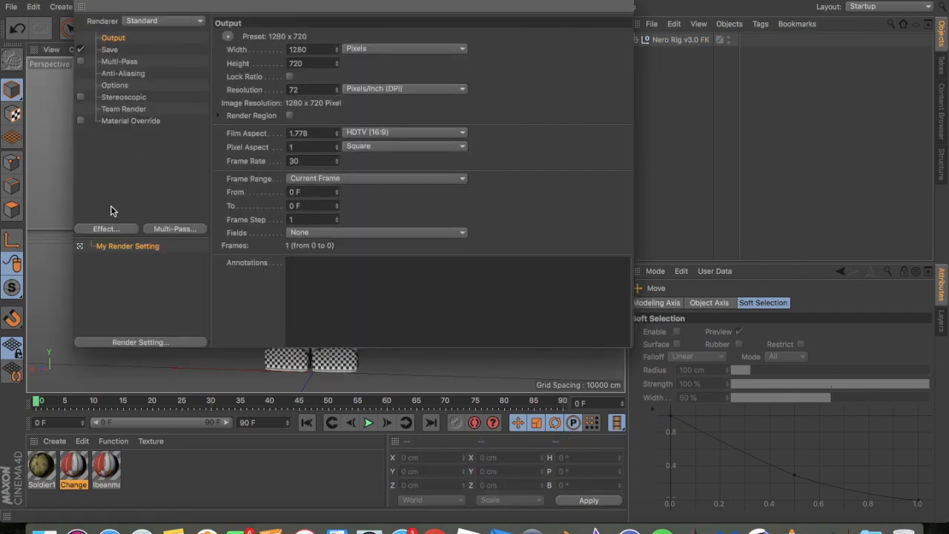
{"action": "left_click", "coordinate": [104, 228]}
{"action": "left_click", "coordinate": [164, 194]}
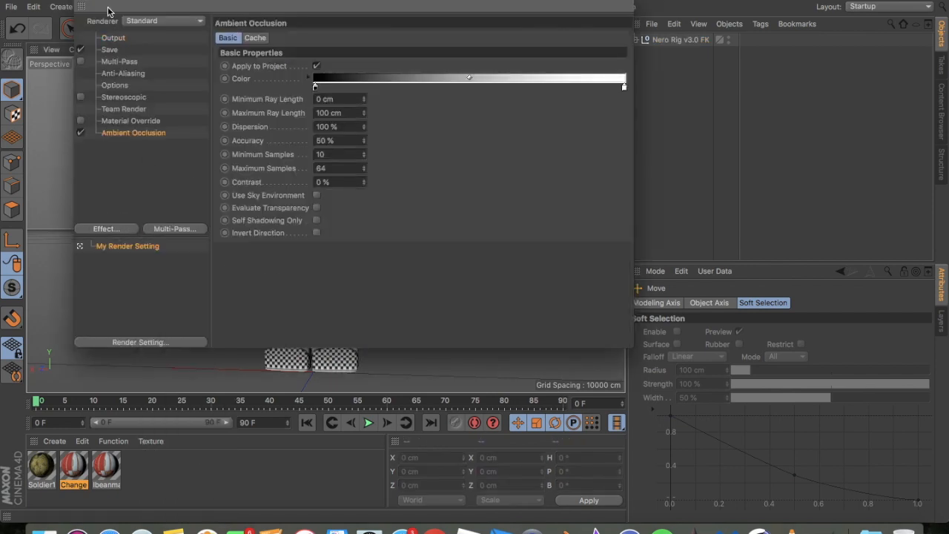
{"action": "left_click_drag", "start_coordinate": [98, 4], "coordinate": [97, 5]}
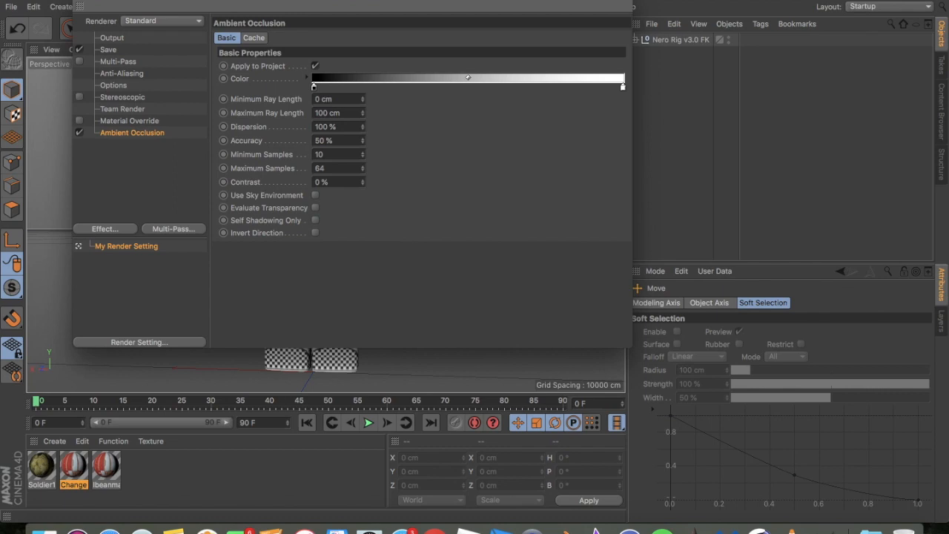
{"action": "left_click", "coordinate": [81, 2]}
{"action": "left_click", "coordinate": [304, 32]}
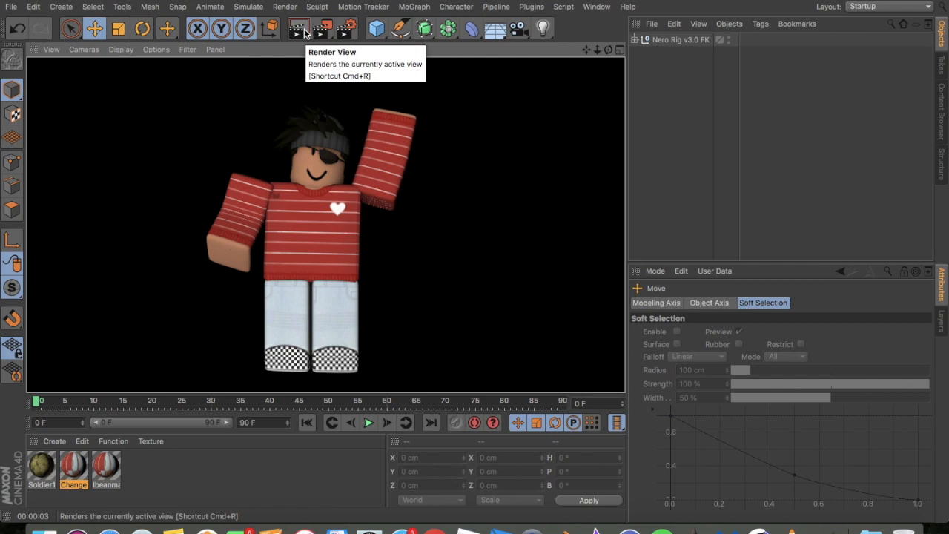
{"action": "left_click", "coordinate": [413, 121]}
- Disable Ambient Occlusion in the render settings and close them
{"action": "left_click", "coordinate": [346, 29]}
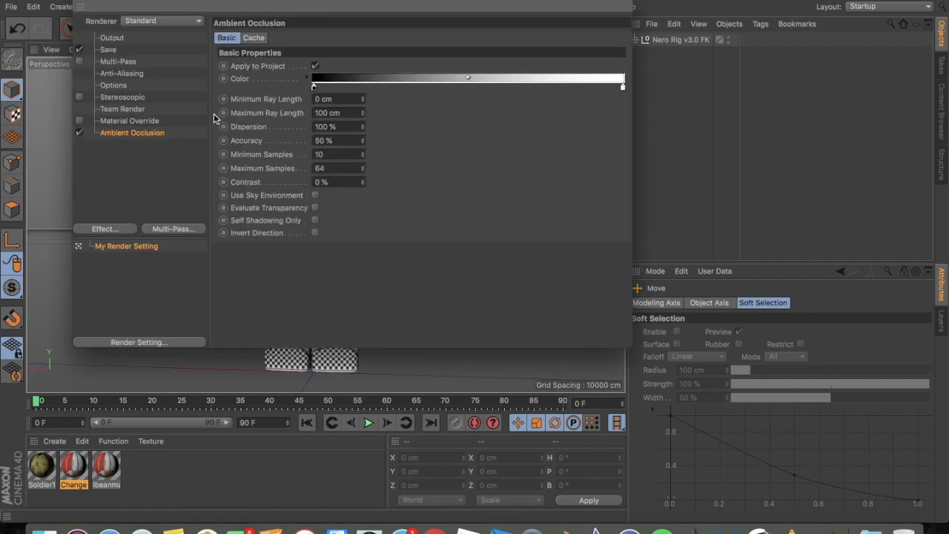
{"action": "left_click", "coordinate": [79, 132]}
{"action": "left_click", "coordinate": [82, 3]}
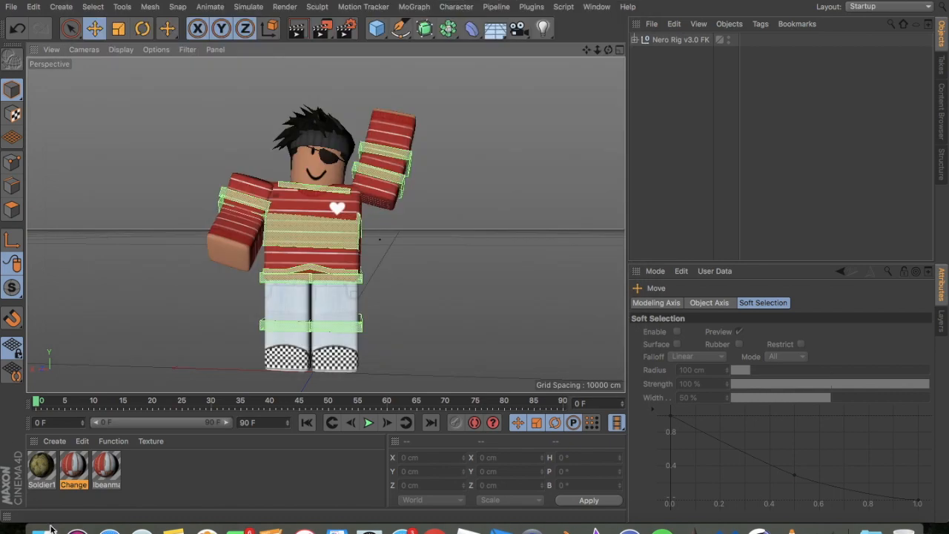
- Enable the Reflectance, Bump and Normal channels of the Change Texture Here material
{"action": "double_click", "coordinate": [65, 461]}
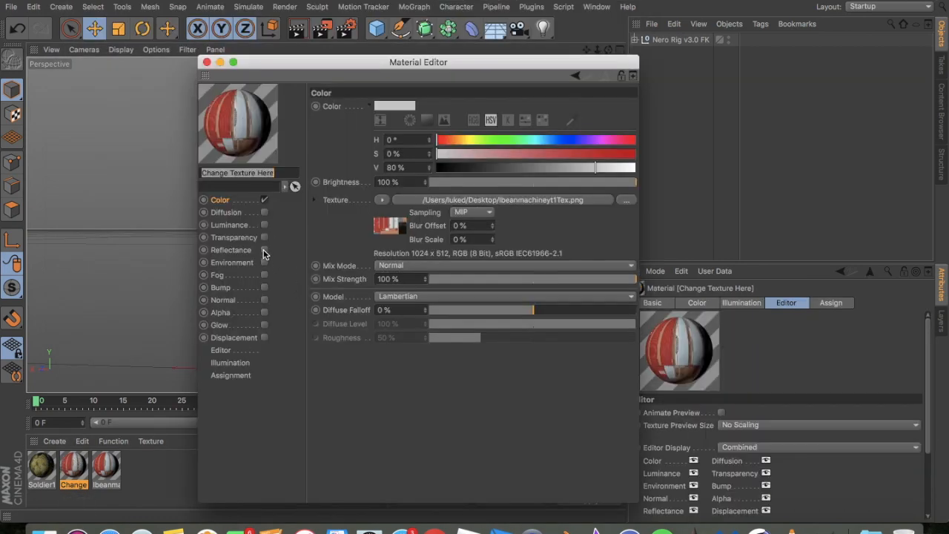
{"action": "left_click", "coordinate": [264, 250]}
{"action": "left_click", "coordinate": [264, 287]}
{"action": "left_click", "coordinate": [264, 299]}
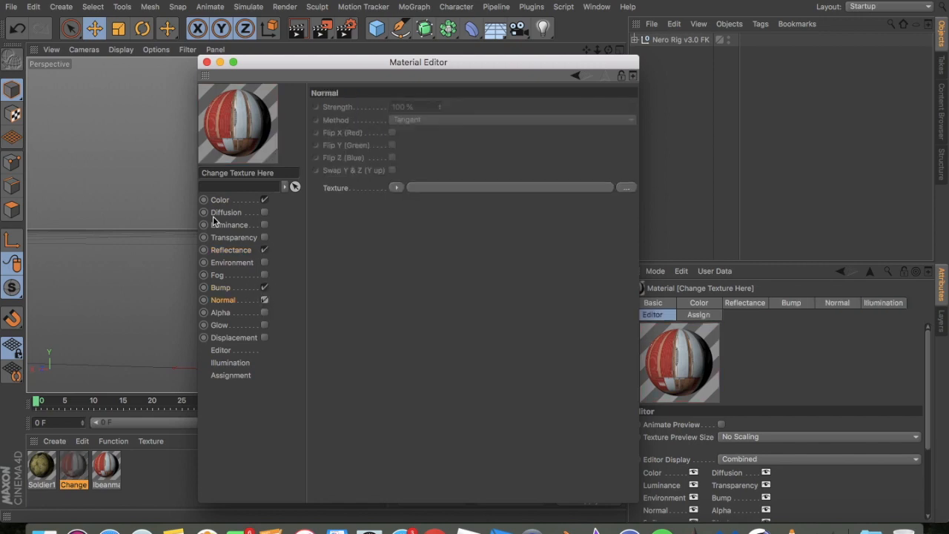
- Copy the texture shader from the Change Texture Here material's Color channel
{"action": "left_click", "coordinate": [218, 201]}
{"action": "left_click", "coordinate": [384, 200]}
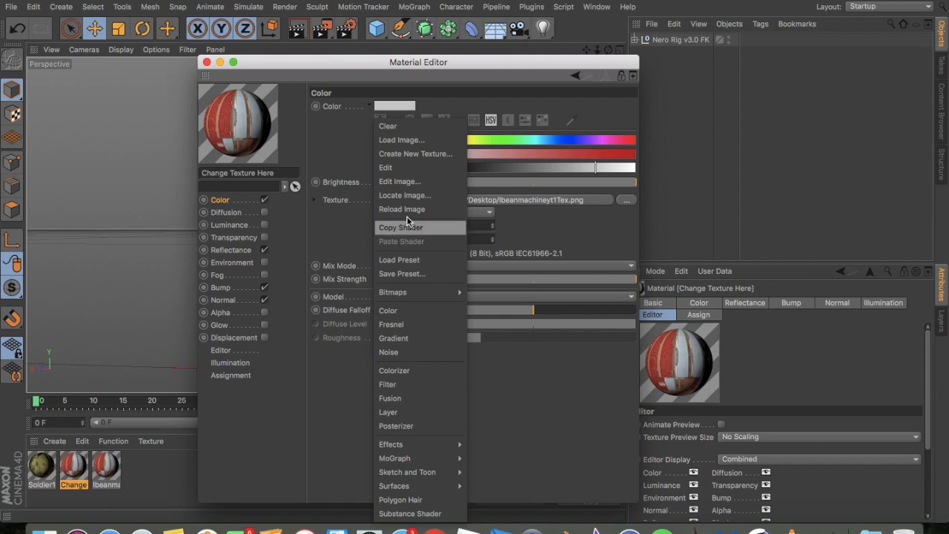
- Copy the material's color texture into its Normal channel and apply the Normalizer effect to it
{"action": "left_click", "coordinate": [400, 228]}
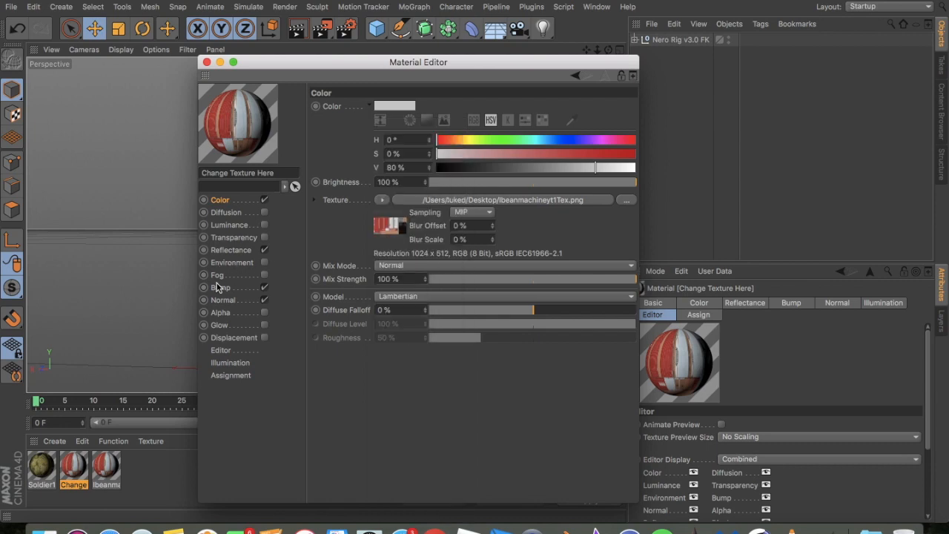
{"action": "left_click", "coordinate": [212, 300]}
{"action": "left_click", "coordinate": [396, 188]}
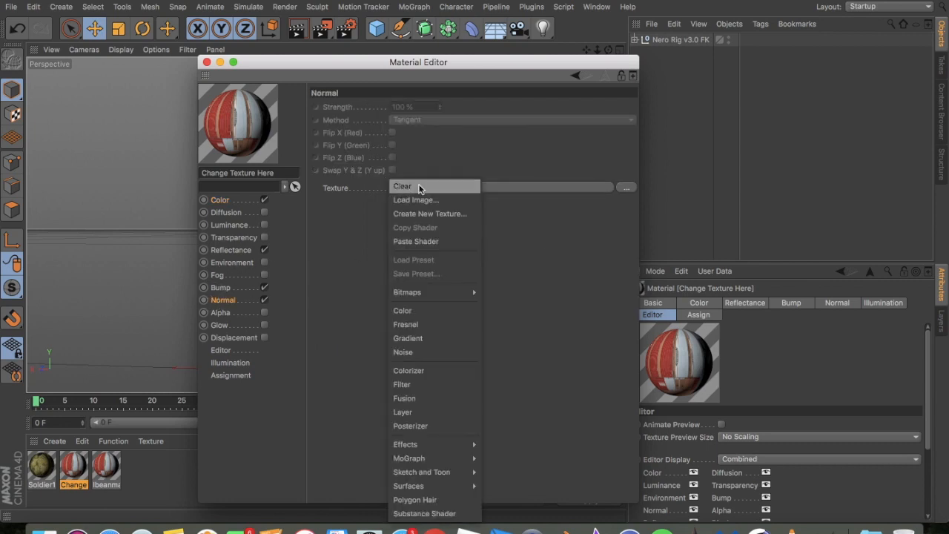
{"action": "left_click", "coordinate": [422, 242]}
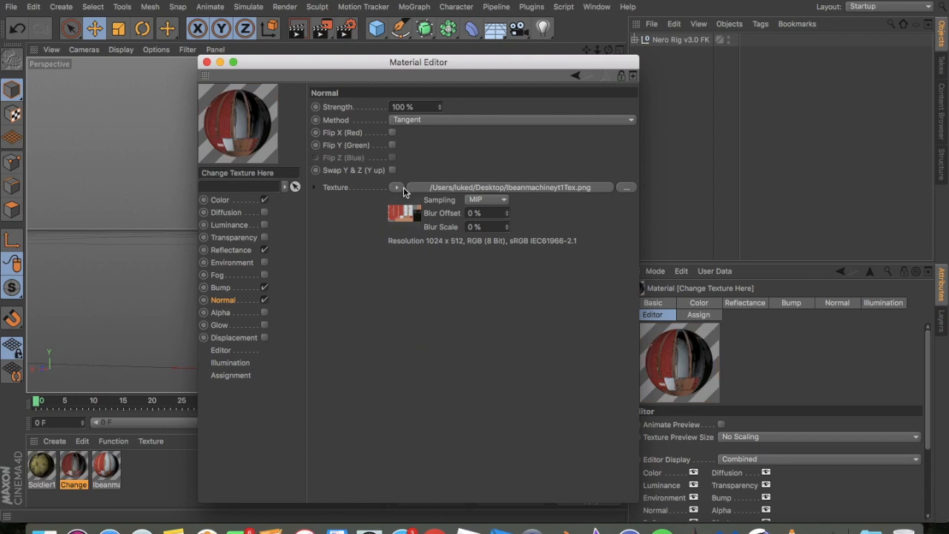
{"action": "left_click", "coordinate": [395, 188]}
{"action": "mouse_move", "coordinate": [420, 449]}
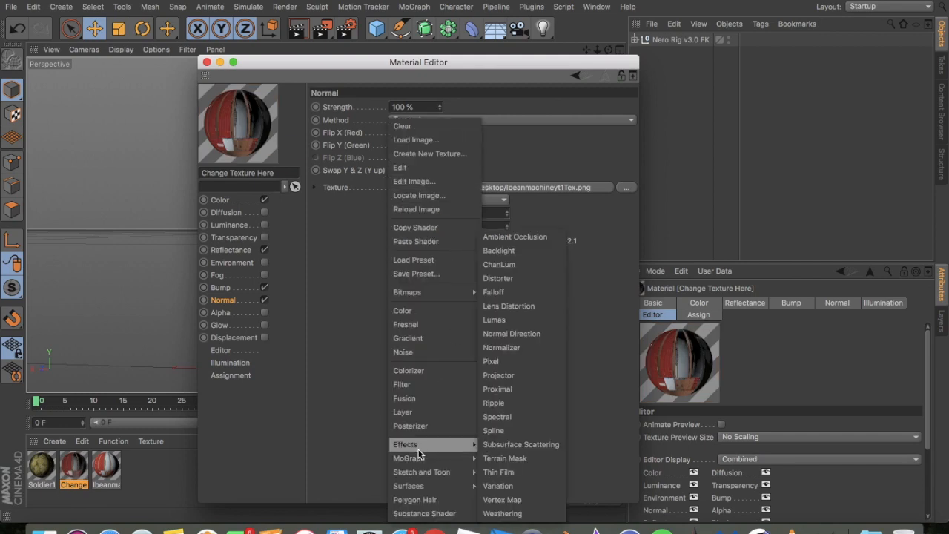
{"action": "left_click", "coordinate": [517, 347]}
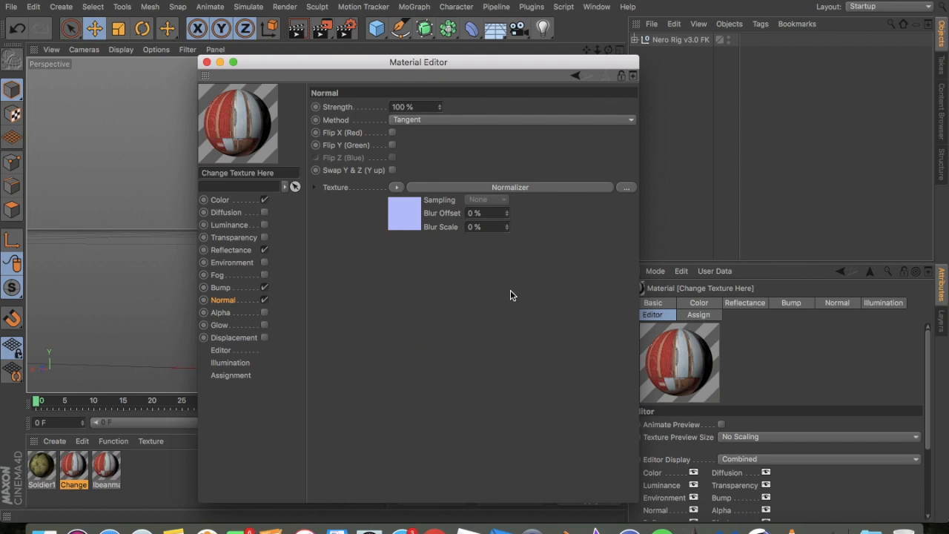
- Paste the copied texture into the Bump channel, set its strength to 100%, and shift the material editor off the character
{"action": "left_click", "coordinate": [221, 287]}
{"action": "left_click", "coordinate": [392, 164]}
{"action": "left_click", "coordinate": [411, 232]}
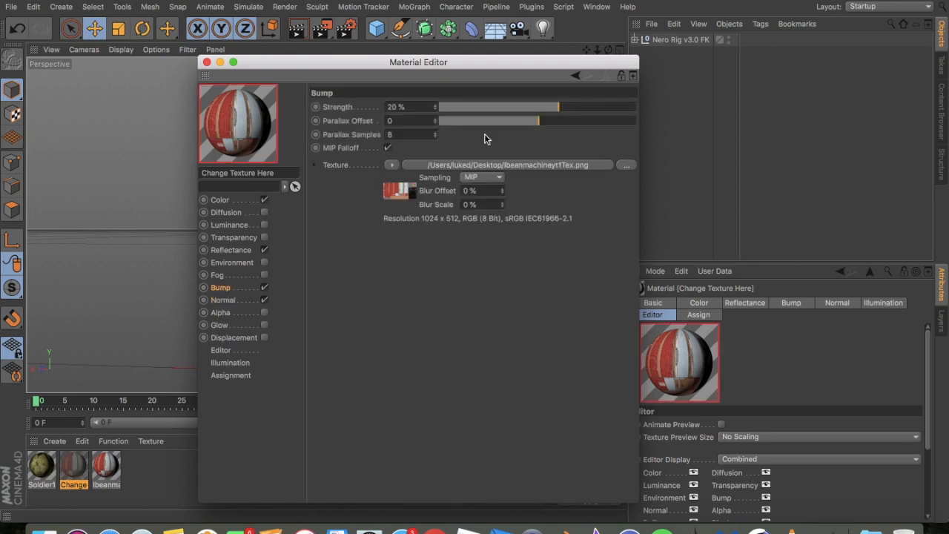
{"action": "left_click_drag", "start_coordinate": [525, 106], "coordinate": [638, 106]}
{"action": "left_click_drag", "start_coordinate": [437, 70], "coordinate": [725, 30]}
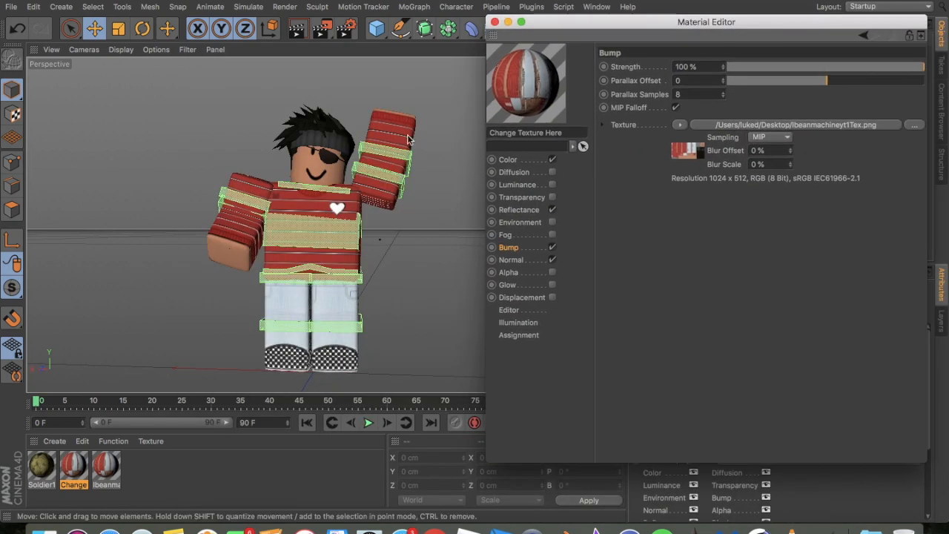
- Add a GGX layer to the material's reflectance and set its attenuation to Additive
{"action": "left_click", "coordinate": [518, 211]}
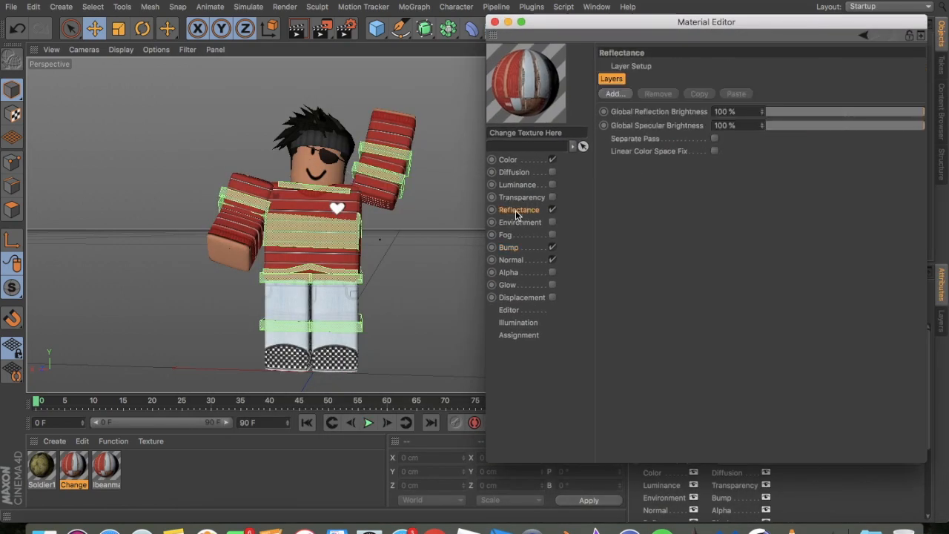
{"action": "left_click", "coordinate": [613, 95]}
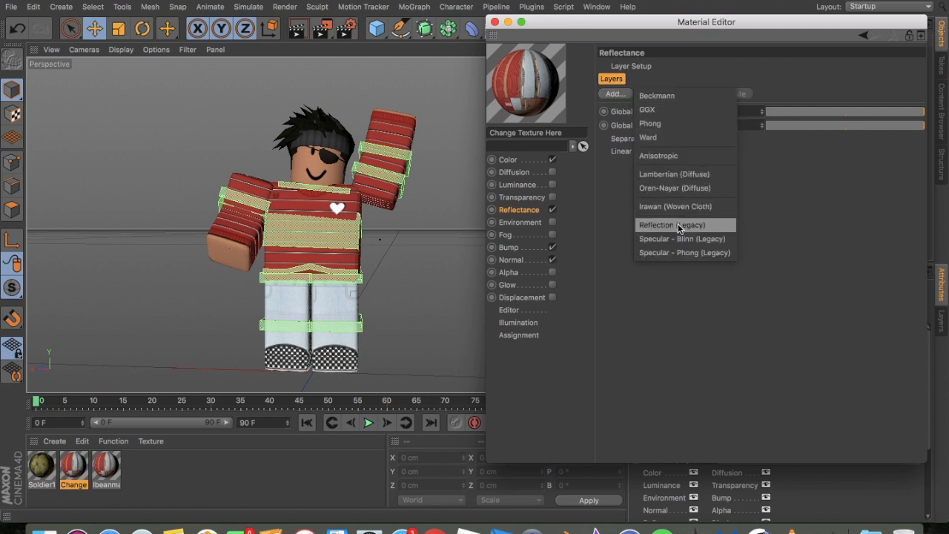
{"action": "left_click", "coordinate": [667, 110]}
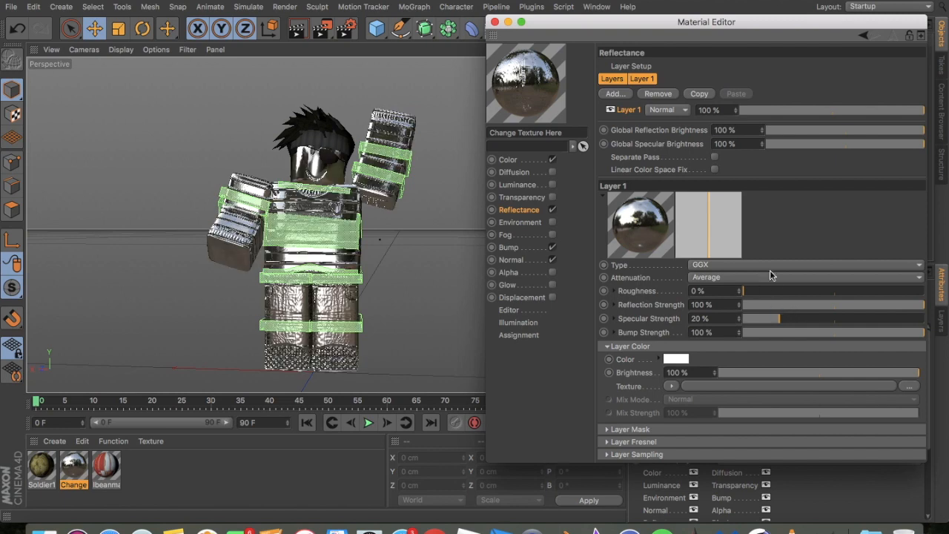
{"action": "left_click", "coordinate": [770, 276]}
{"action": "left_click", "coordinate": [787, 298]}
- Set the GGX layer's reflection strength to 6%, specular strength to 80% and bump strength to 83%
{"action": "left_click_drag", "start_coordinate": [784, 301], "coordinate": [749, 304]}
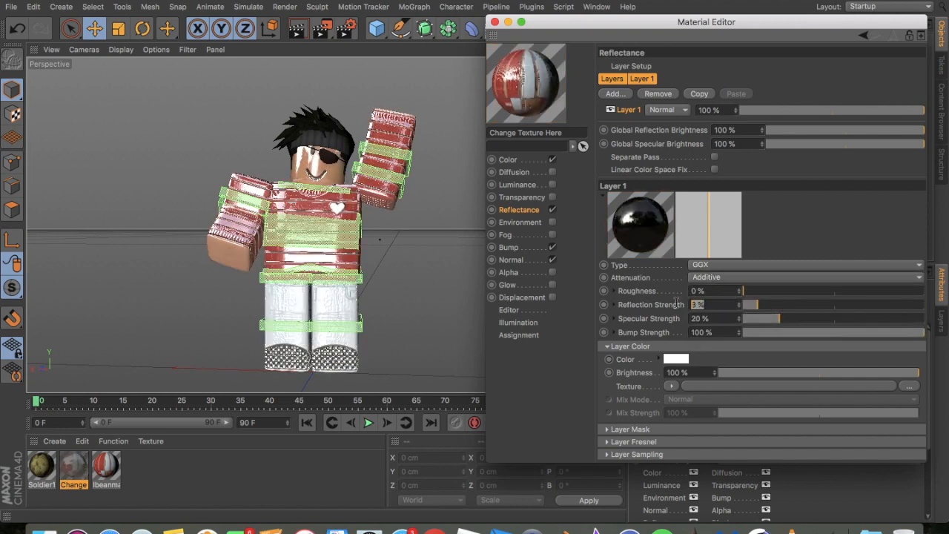
{"action": "key", "text": "BackSpace"}
{"action": "type", "text": "6"}
{"action": "key", "text": "Return"}
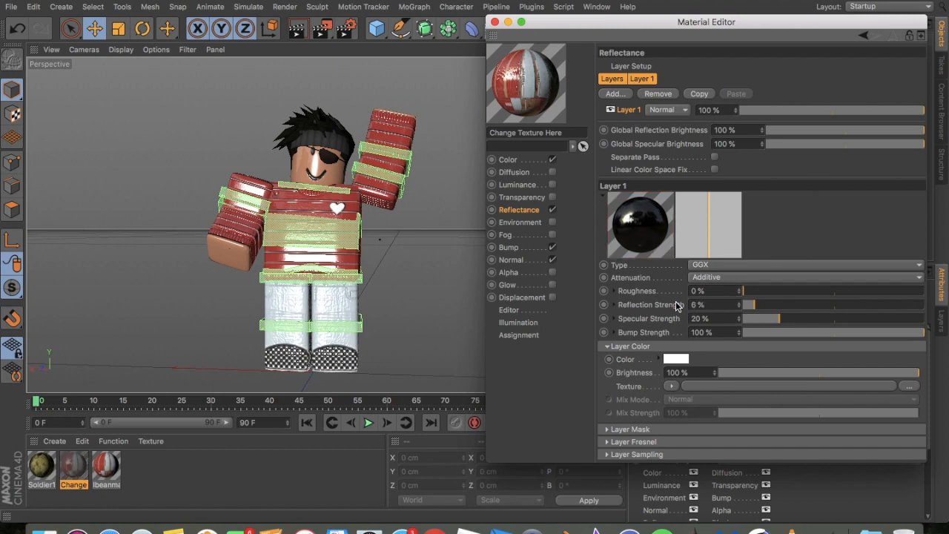
{"action": "left_click", "coordinate": [711, 318]}
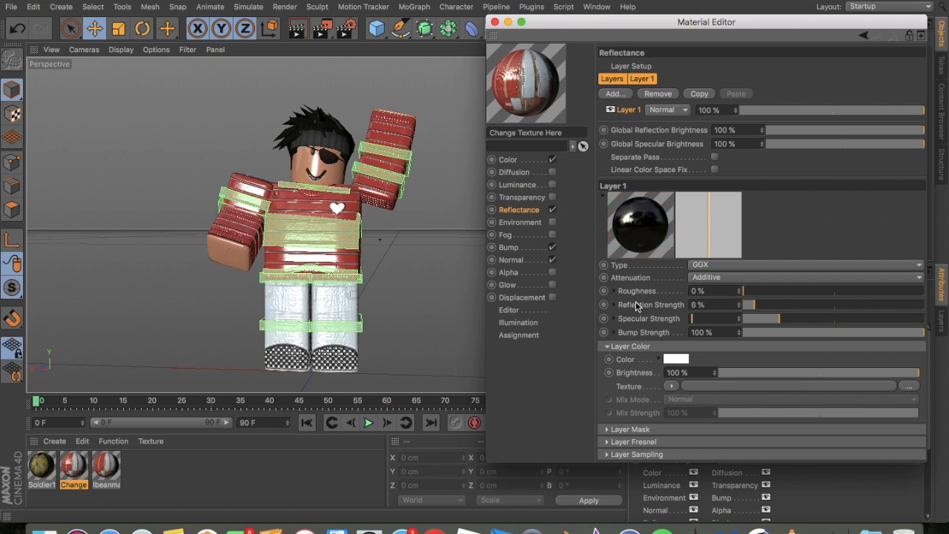
{"action": "type", "text": "80"}
{"action": "key", "text": "Return"}
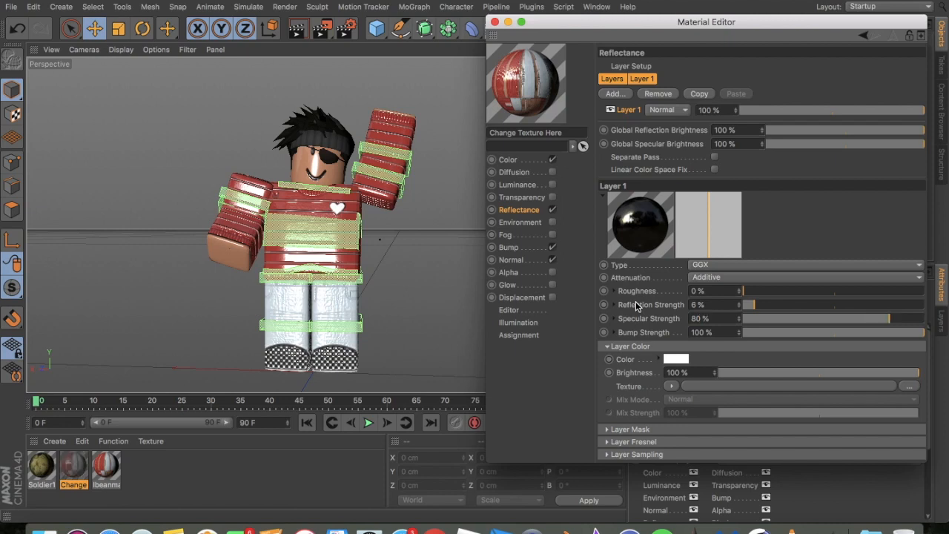
{"action": "left_click", "coordinate": [715, 332]}
{"action": "type", "text": "83"}
{"action": "key", "text": "Return"}
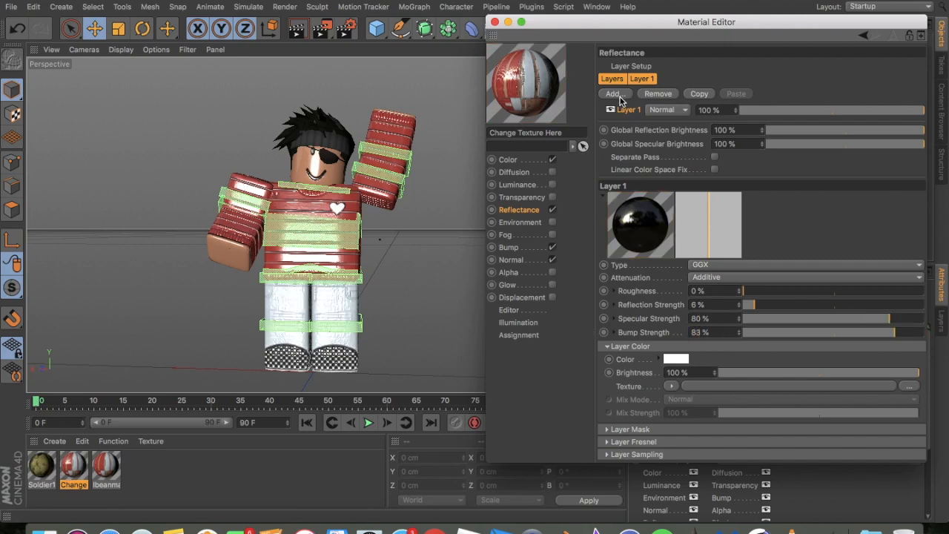
- Add a Specular - Blinn (Legacy) reflectance layer and set its width to 19%
{"action": "left_click", "coordinate": [620, 97]}
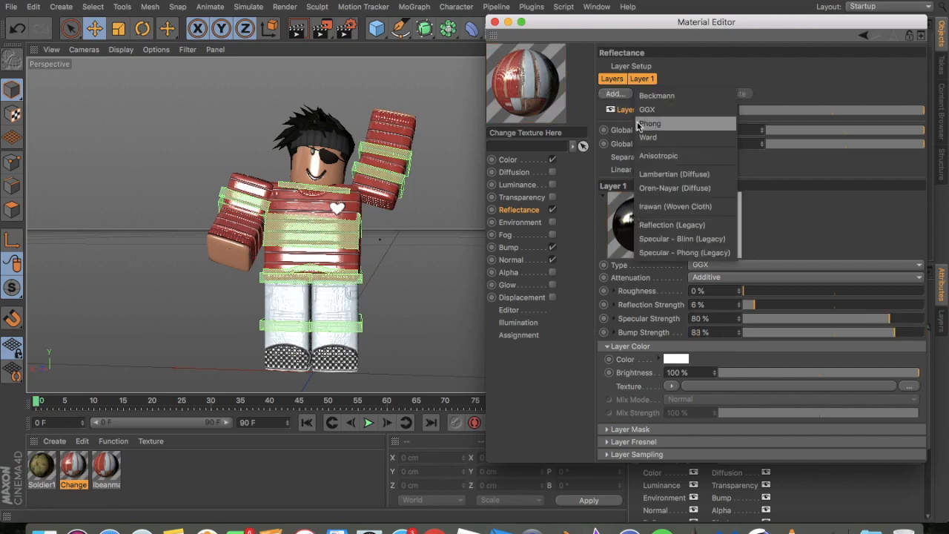
{"action": "left_click", "coordinate": [660, 238]}
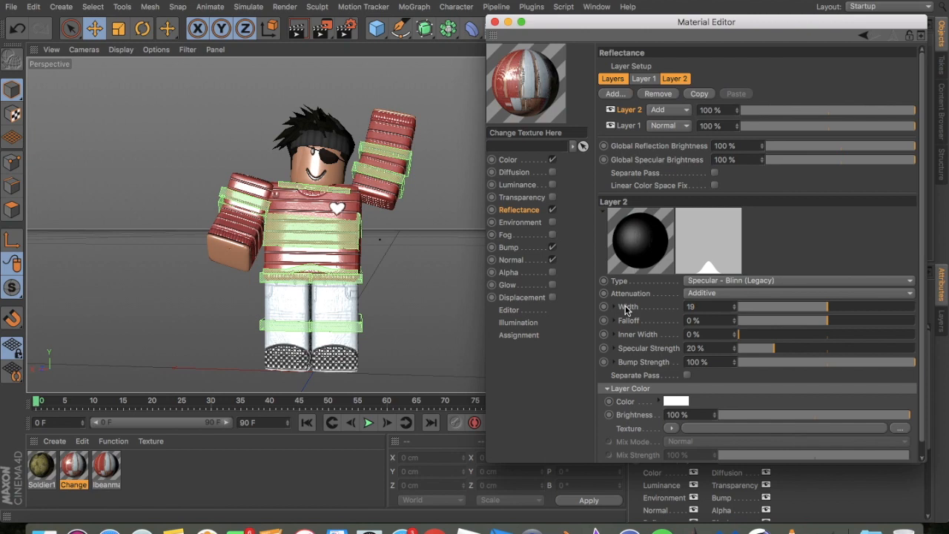
{"action": "type", "text": "19"}
{"action": "key", "text": "Return"}
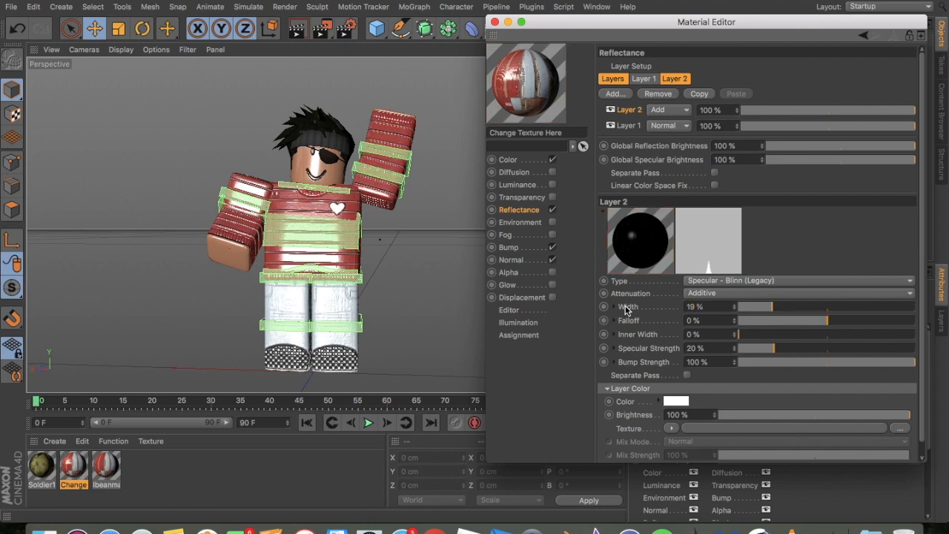
- Set the Blinn layer's specular strength to 80% and bump strength to 83%
{"action": "key", "text": "Tab"}
{"action": "key", "text": "BackSpace"}
{"action": "key", "text": "Return"}
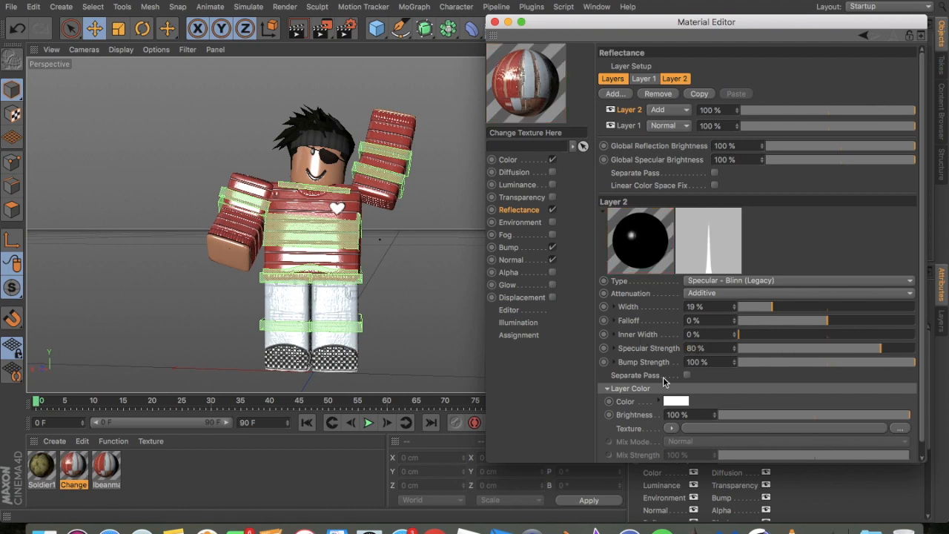
{"action": "left_click_drag", "start_coordinate": [727, 362], "coordinate": [669, 356]}
{"action": "type", "text": "83"}
{"action": "key", "text": "Return"}
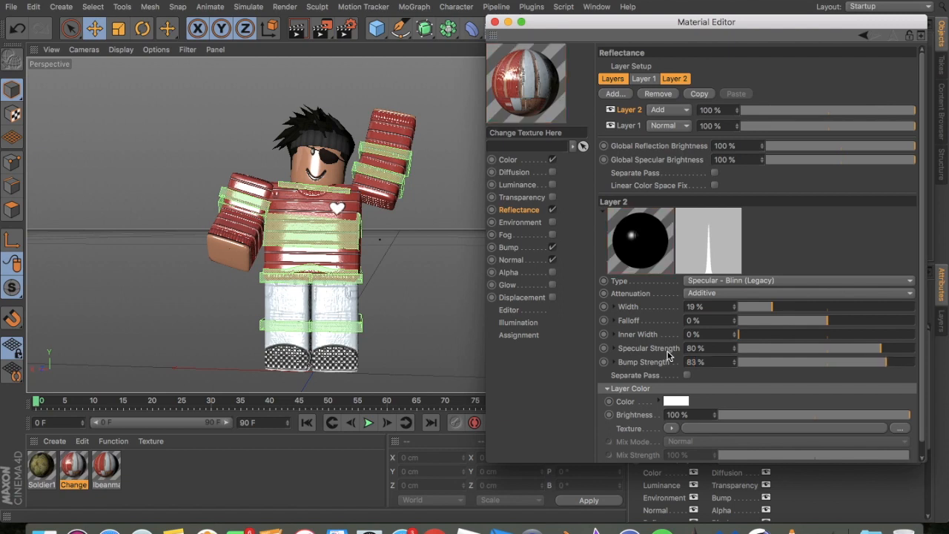
- Close the material editor and render the perspective view to check the character's material
{"action": "left_click", "coordinate": [495, 21]}
{"action": "mouse_move", "coordinate": [608, 49]}
{"action": "left_mouse_down"}
{"action": "mouse_move", "coordinate": [668, 53]}
{"action": "mouse_move", "coordinate": [608, 49]}
{"action": "left_mouse_up"}
{"action": "left_click", "coordinate": [296, 31]}
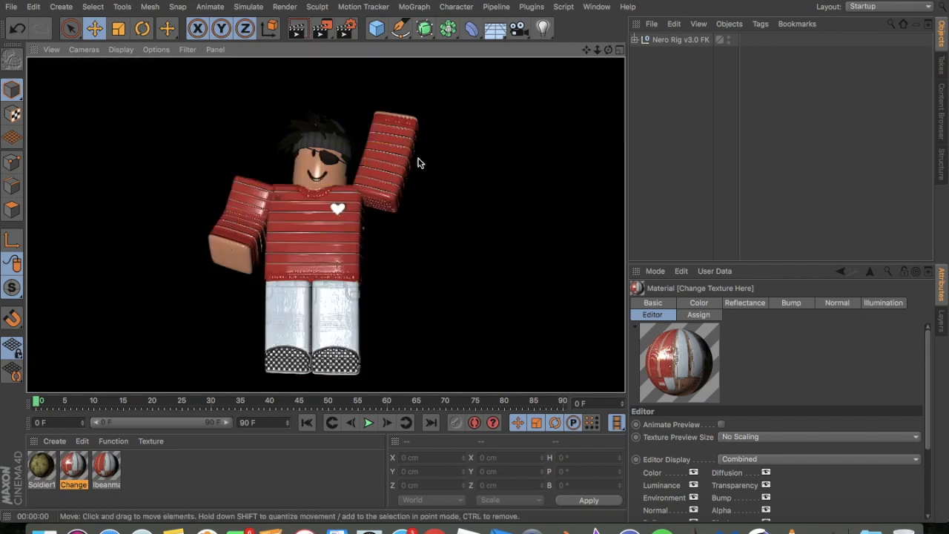
- Add an omni light beside the character at about X -397 cm and Y 287 cm
{"action": "left_click_drag", "start_coordinate": [586, 50], "coordinate": [562, 53]}
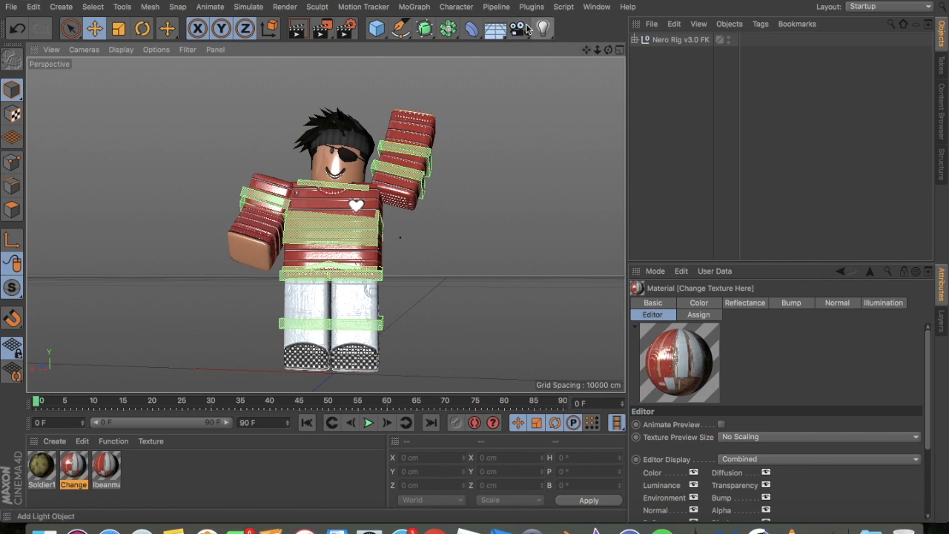
{"action": "left_click", "coordinate": [543, 29]}
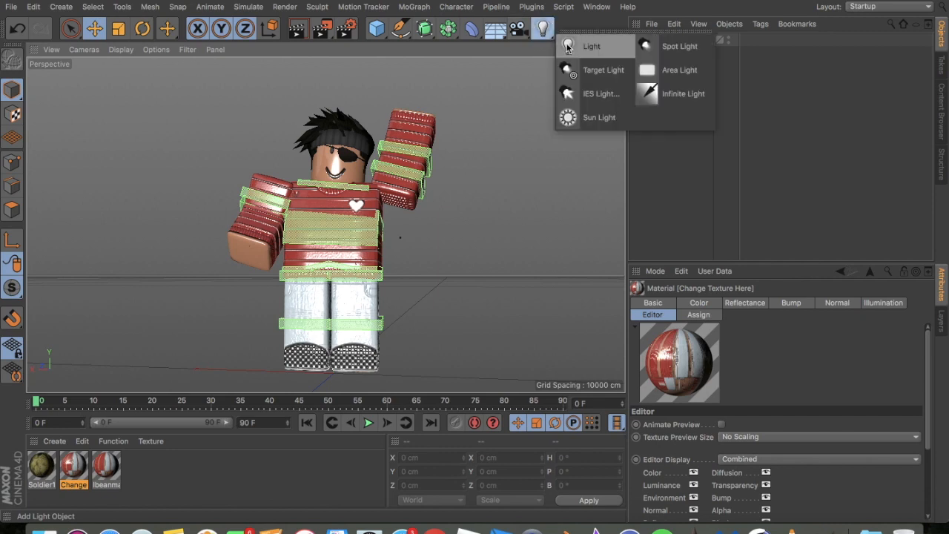
{"action": "left_click", "coordinate": [568, 46]}
{"action": "left_click_drag", "start_coordinate": [254, 371], "coordinate": [445, 377]}
{"action": "left_click_drag", "start_coordinate": [527, 326], "coordinate": [527, 173]}
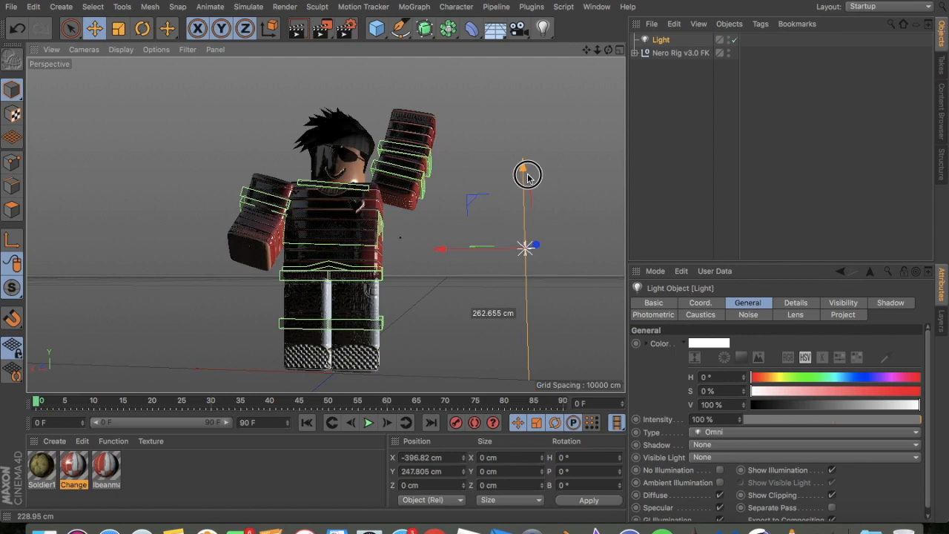
- Set the light's falloff to Inverse Square (Physically Accurate) and nudge it to about X -389 cm
{"action": "left_click", "coordinate": [796, 302]}
{"action": "left_click", "coordinate": [726, 427]}
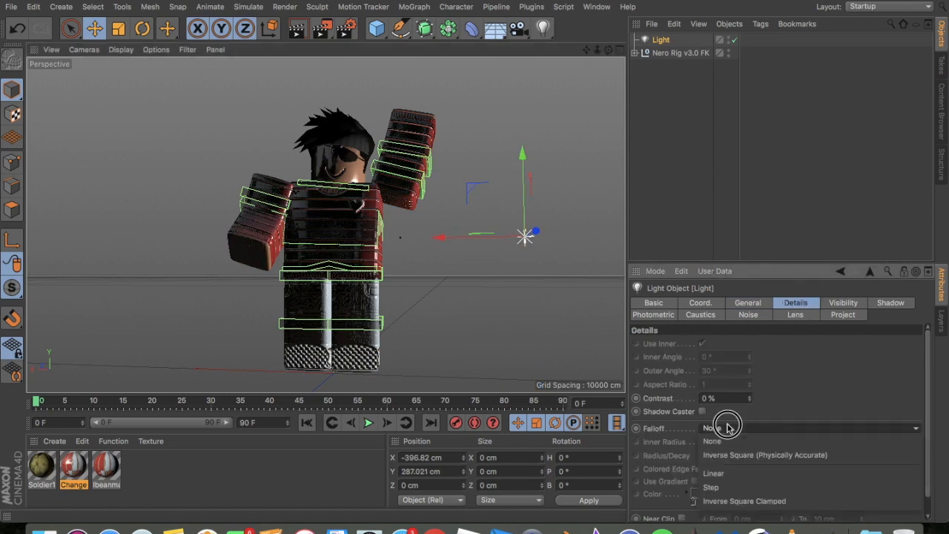
{"action": "left_click", "coordinate": [804, 454]}
{"action": "left_click_drag", "start_coordinate": [495, 253], "coordinate": [492, 253]}
- Color the light fully saturated blue with hue 252° and move it closer, to about X -335 cm
{"action": "left_click", "coordinate": [755, 303]}
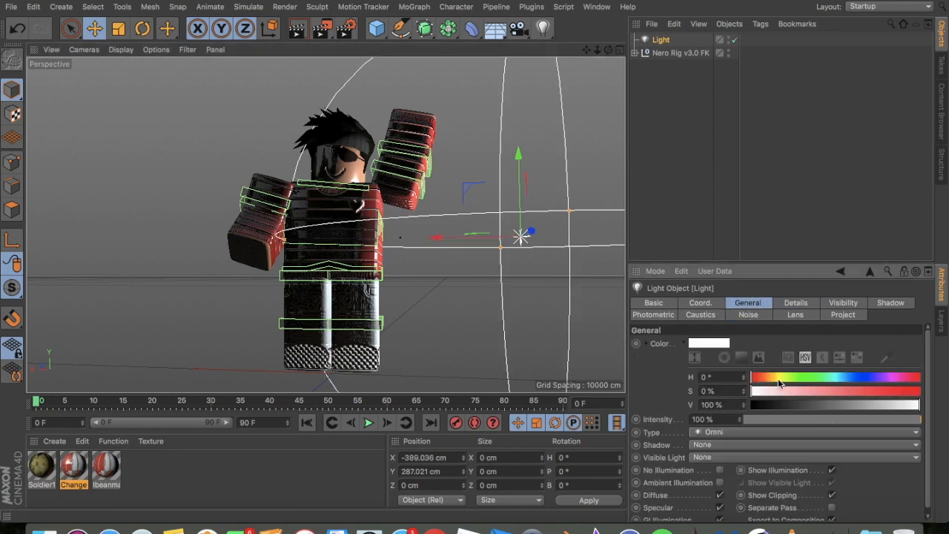
{"action": "left_click_drag", "start_coordinate": [767, 381], "coordinate": [869, 381]}
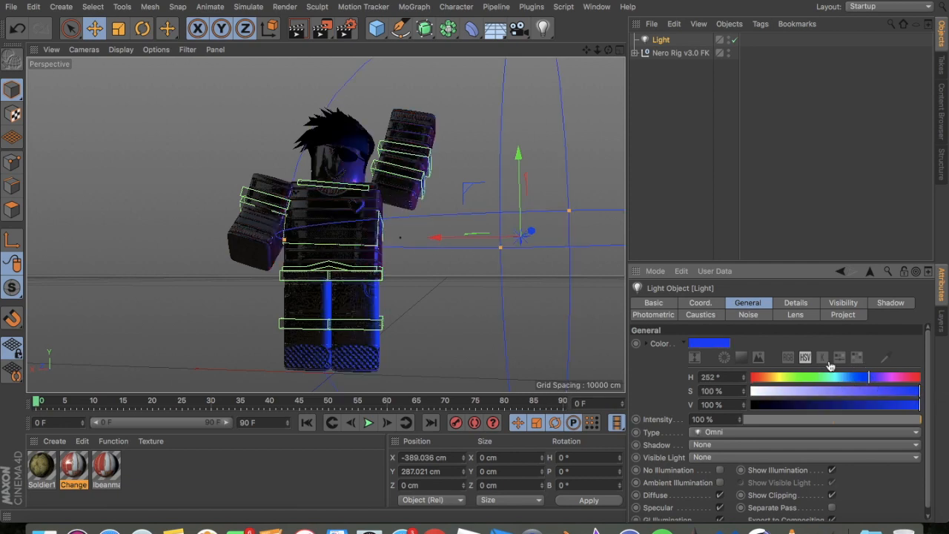
{"action": "left_click_drag", "start_coordinate": [483, 238], "coordinate": [452, 262]}
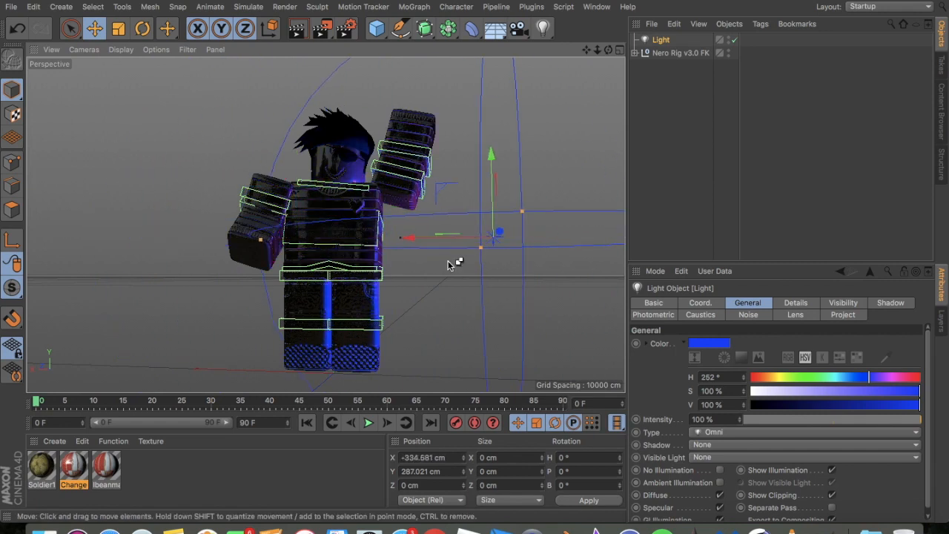
- Place a copy of the blue light on the character's other side at about X 275 cm and color it light blue
{"action": "left_click_drag", "start_coordinate": [407, 237], "coordinate": [215, 236]}
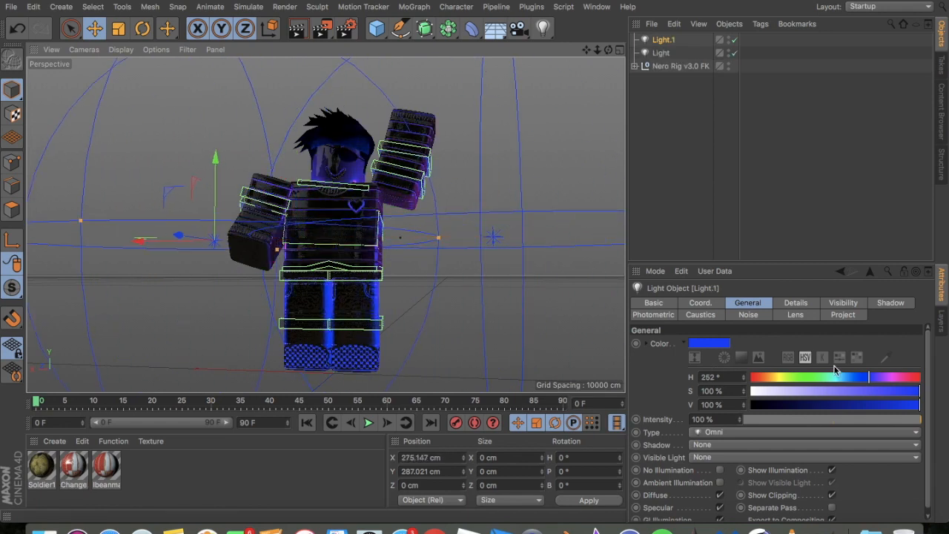
{"action": "left_click", "coordinate": [845, 377]}
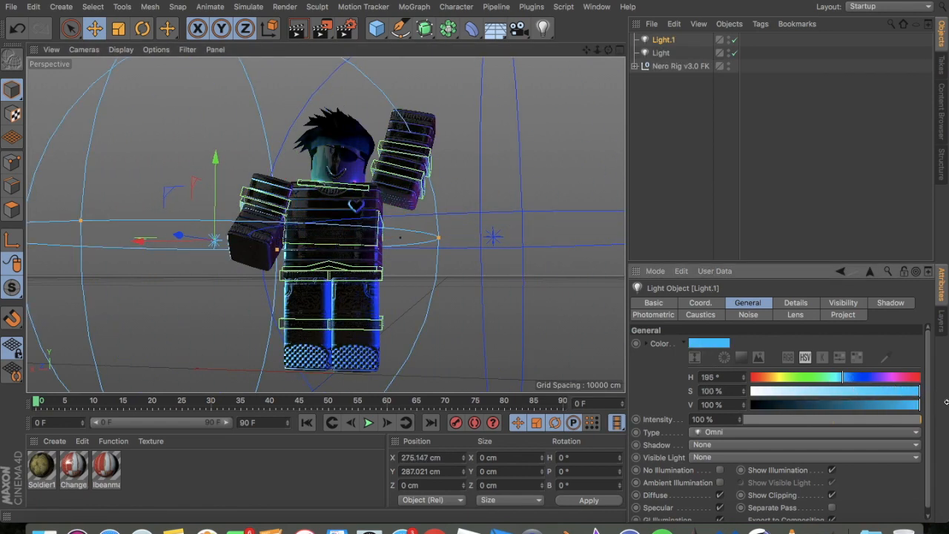
- Paste another light, place it in front of the character at about X -66 cm, Z 531 cm, and color it green with hue 155°
{"action": "key", "text": "super+v"}
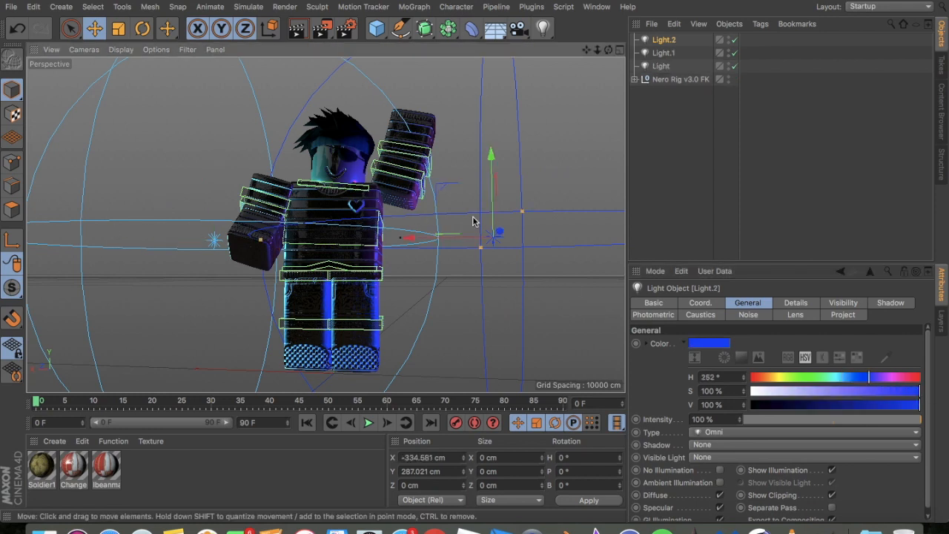
{"action": "left_click_drag", "start_coordinate": [500, 229], "coordinate": [226, 215]}
{"action": "left_click_drag", "start_coordinate": [799, 381], "coordinate": [825, 383]}
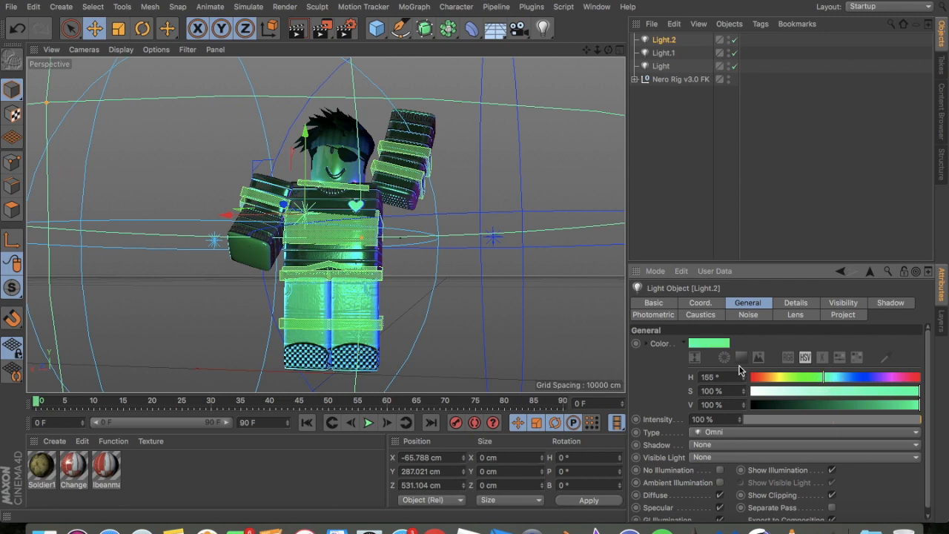
- Paste a fourth light, place it behind the character at about X 85 cm, Z -898 cm, and color it orange with hue 30°
{"action": "key", "text": "super+v"}
{"action": "left_click_drag", "start_coordinate": [500, 231], "coordinate": [311, 255]}
{"action": "left_click", "coordinate": [771, 376]}
{"action": "left_click_drag", "start_coordinate": [771, 376], "coordinate": [764, 378]}
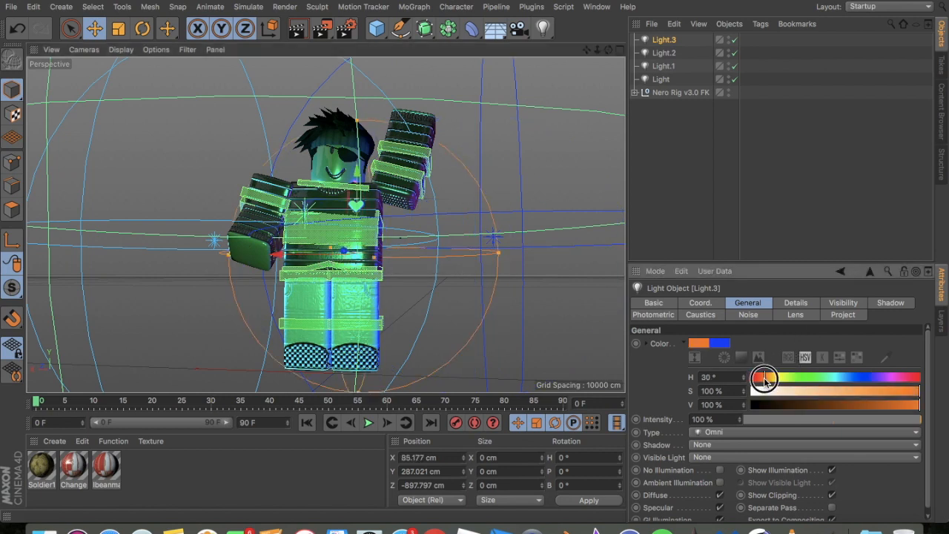
- Move the orange back light closer to the character and the green front light to about Z 447 cm
{"action": "left_click_drag", "start_coordinate": [608, 49], "coordinate": [474, 49]}
{"action": "left_click_drag", "start_coordinate": [596, 49], "coordinate": [534, 49]}
{"action": "left_click_drag", "start_coordinate": [500, 232], "coordinate": [445, 223]}
{"action": "left_click", "coordinate": [181, 236]}
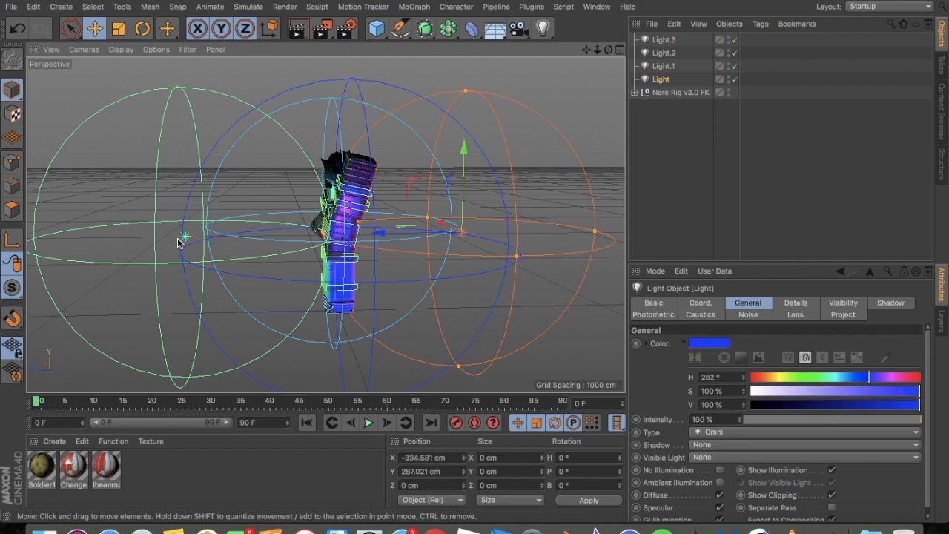
{"action": "left_click", "coordinate": [180, 237]}
{"action": "left_click_drag", "start_coordinate": [165, 233], "coordinate": [205, 216]}
{"action": "left_click_drag", "start_coordinate": [596, 50], "coordinate": [697, 75]}
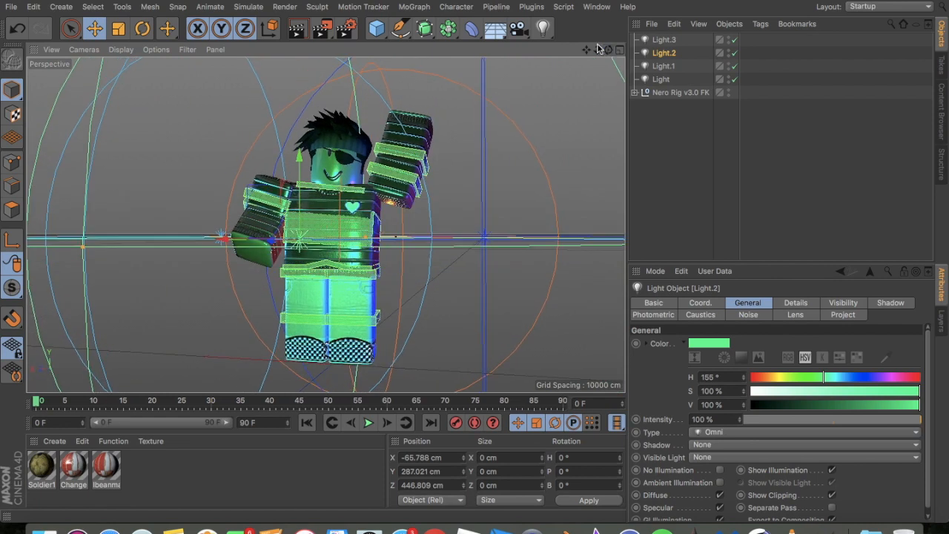
- Enable Ambient Occlusion in the render settings and add the Global Illumination effect
{"action": "left_click", "coordinate": [347, 30]}
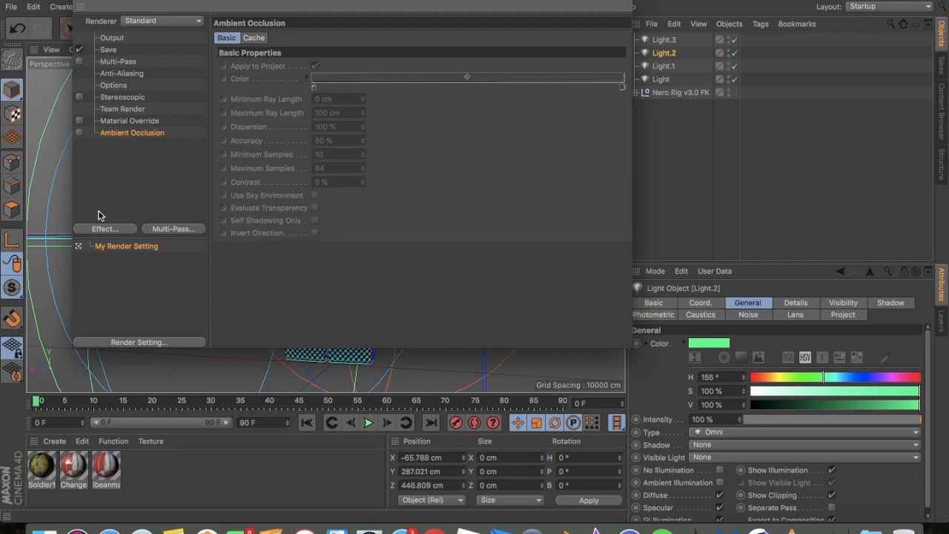
{"action": "left_click", "coordinate": [104, 228]}
{"action": "left_click", "coordinate": [86, 133]}
{"action": "left_click", "coordinate": [79, 132]}
{"action": "left_click", "coordinate": [105, 228]}
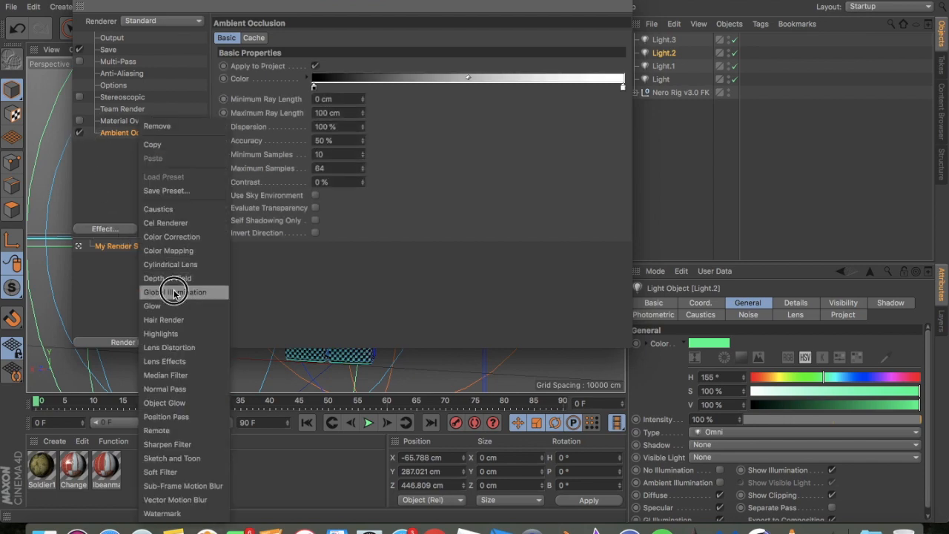
{"action": "left_click", "coordinate": [174, 292]}
- Switch to the Physical renderer and set the ray depth to 6, reflection depth to 2 and shadow depth to 6
{"action": "left_click", "coordinate": [158, 21]}
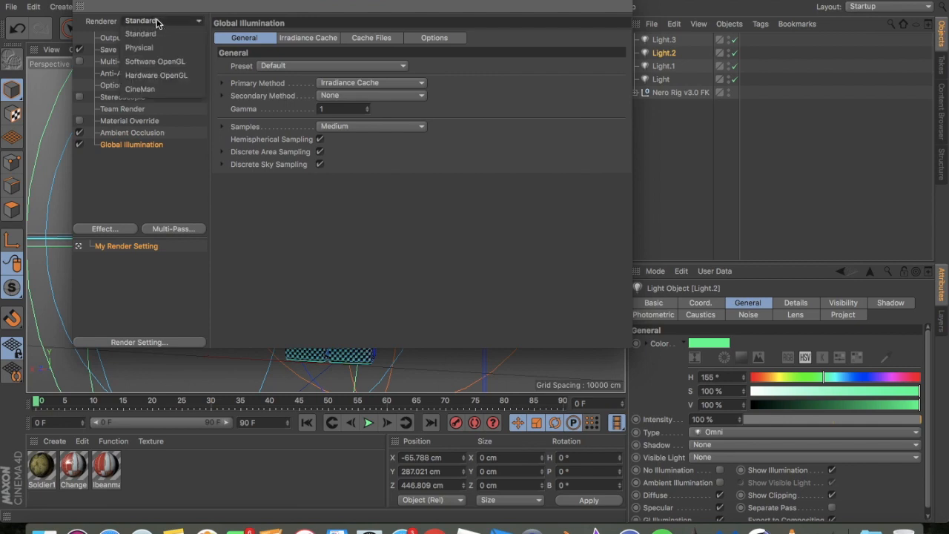
{"action": "left_click", "coordinate": [149, 45]}
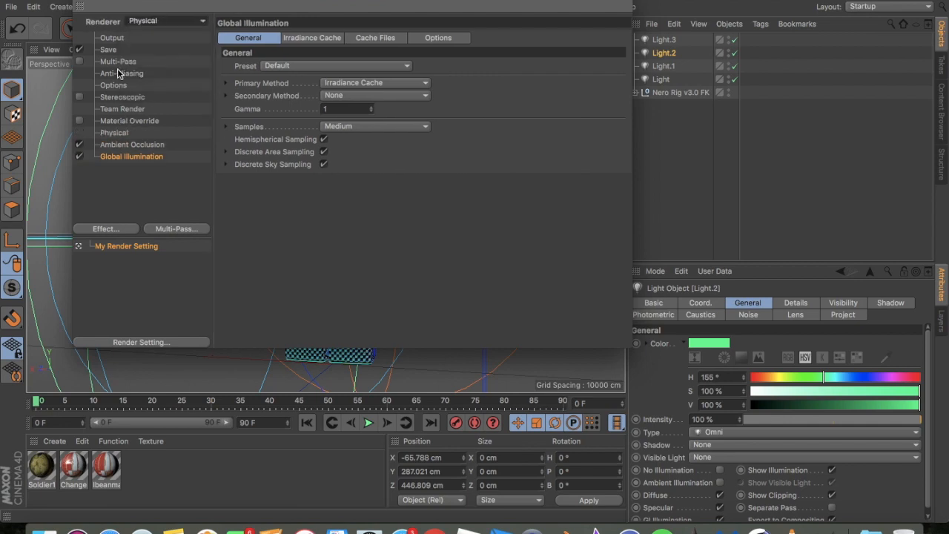
{"action": "left_click", "coordinate": [115, 85]}
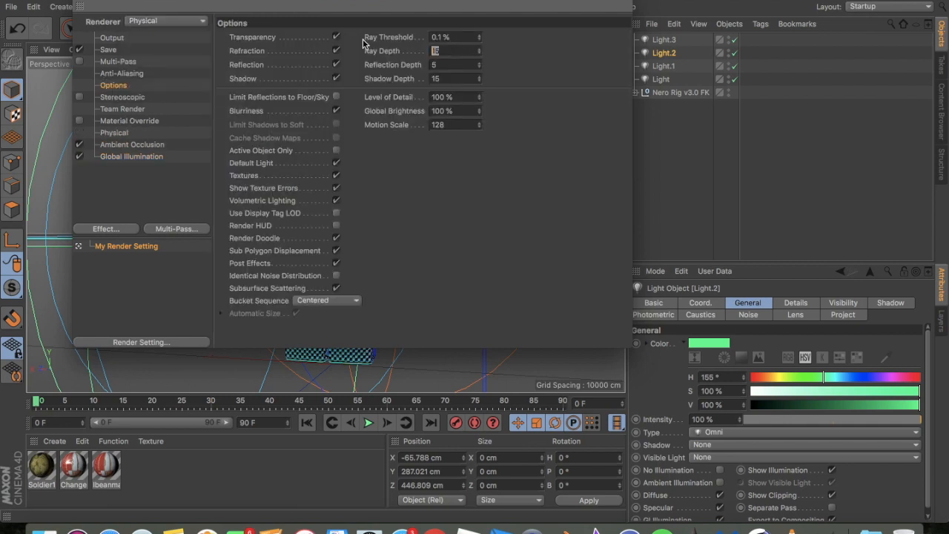
{"action": "left_click", "coordinate": [448, 65]}
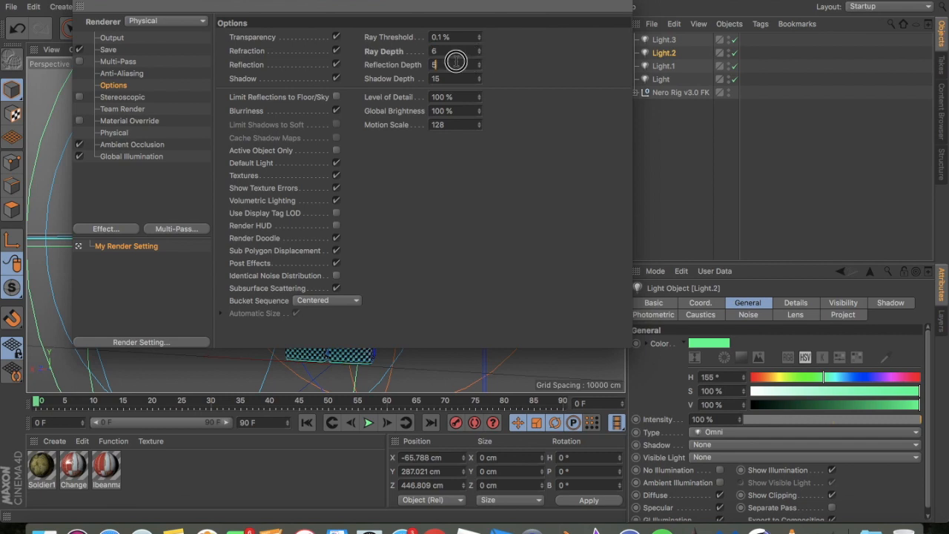
{"action": "type", "text": "2"}
{"action": "key", "text": "Return"}
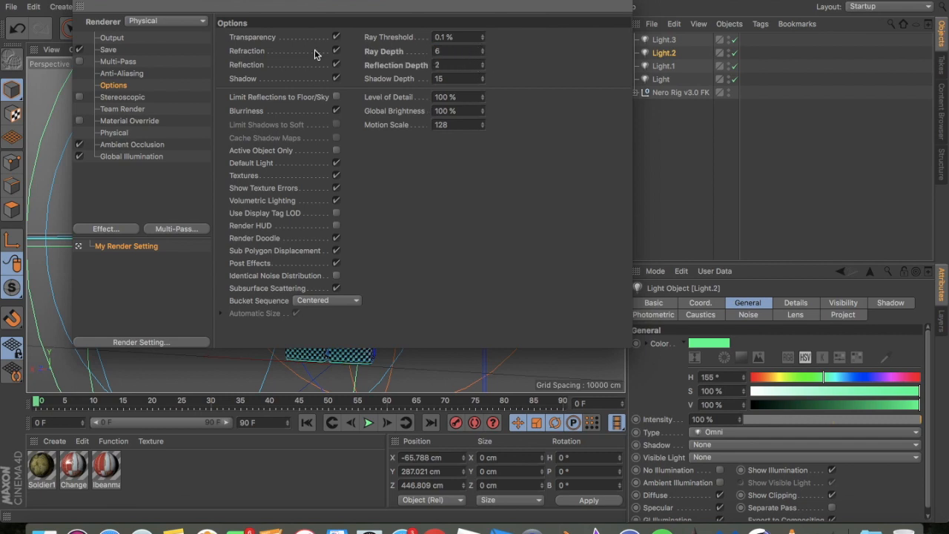
{"action": "left_click", "coordinate": [448, 78]}
{"action": "type", "text": "6"}
{"action": "key", "text": "Return"}
- Set the Global Illumination preset to Object Visualization - High
{"action": "left_click", "coordinate": [136, 158]}
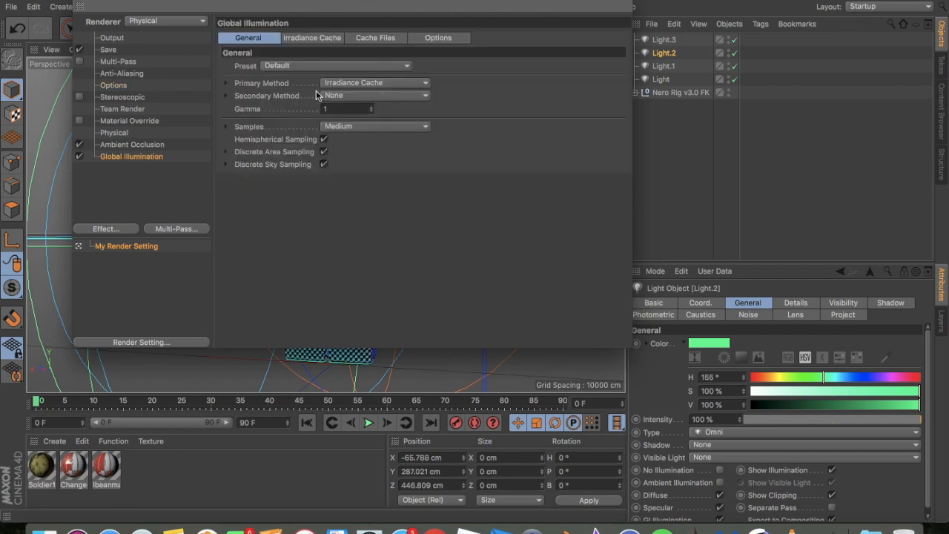
{"action": "left_click", "coordinate": [297, 67]}
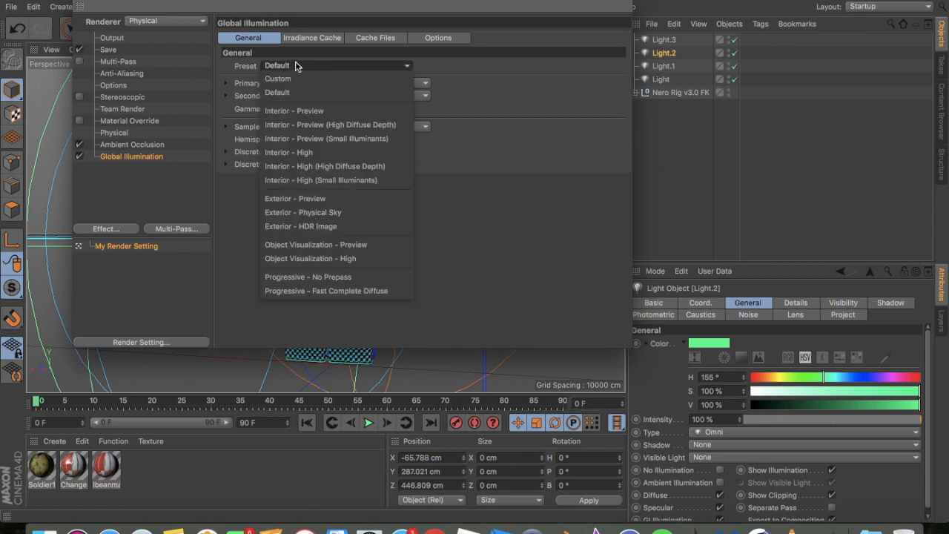
{"action": "left_click", "coordinate": [301, 258]}
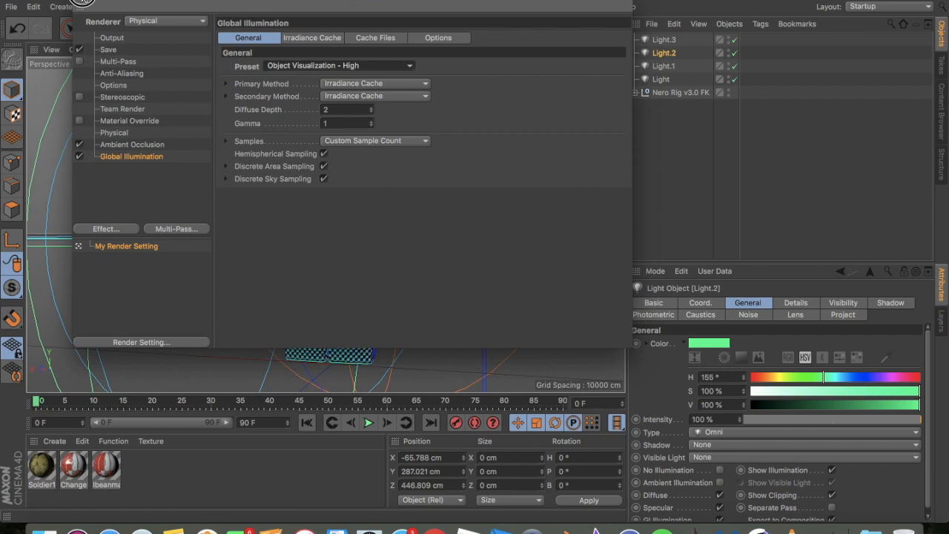
- Configure the saved render image as a 16 Bit/Channel PNG with an alpha channel
{"action": "left_click", "coordinate": [108, 49]}
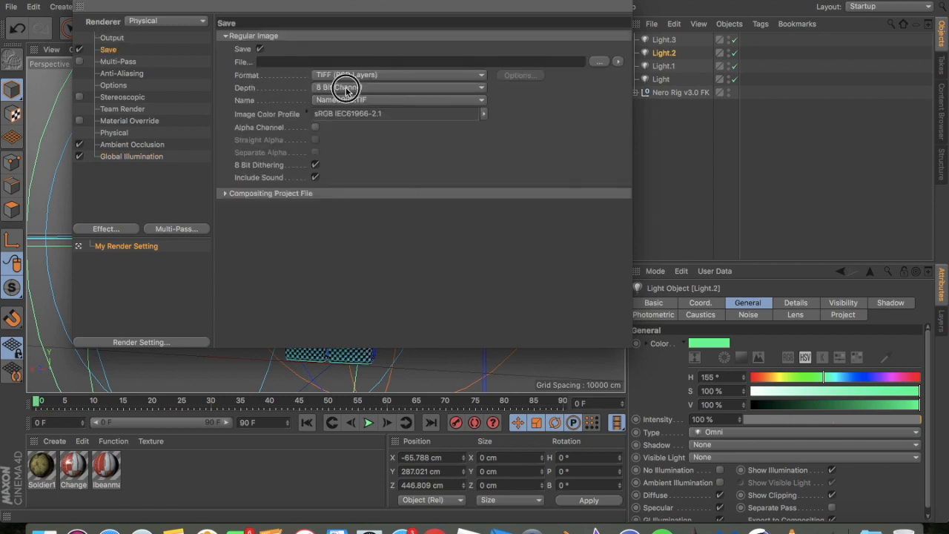
{"action": "left_click", "coordinate": [345, 87]}
{"action": "left_click", "coordinate": [350, 113]}
{"action": "left_click", "coordinate": [352, 74]}
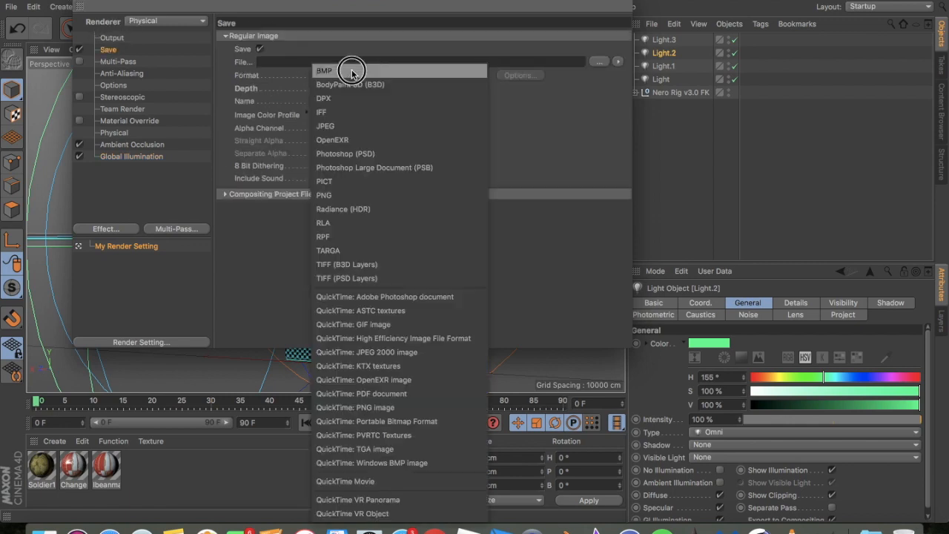
{"action": "left_click", "coordinate": [326, 195]}
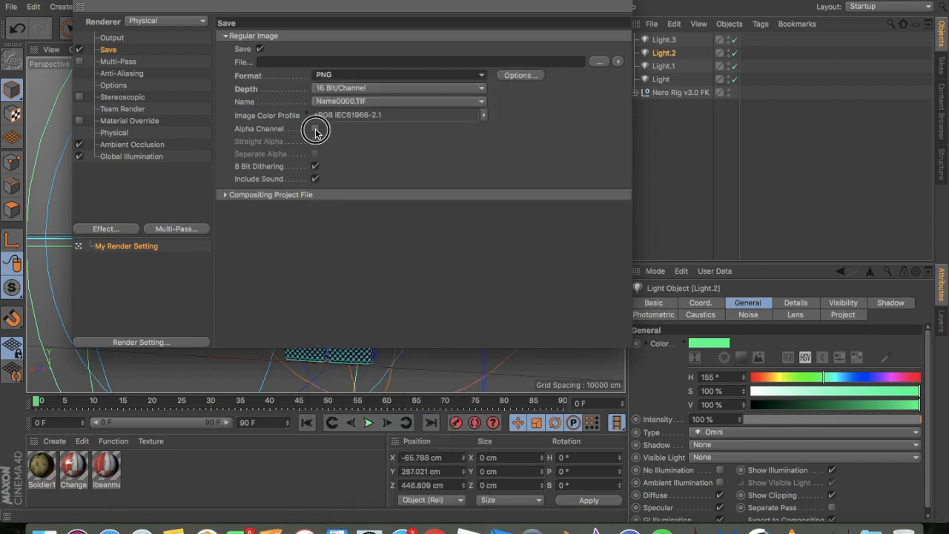
{"action": "left_click", "coordinate": [315, 128]}
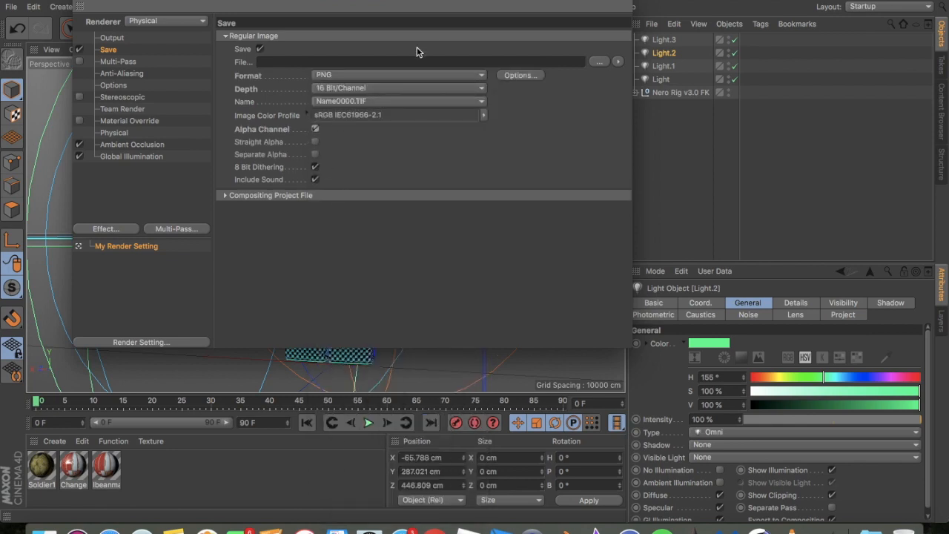
- Set the render's output file to bump on the Desktop and close the render settings
{"action": "left_click", "coordinate": [597, 64]}
{"action": "key", "text": "BackSpace"}
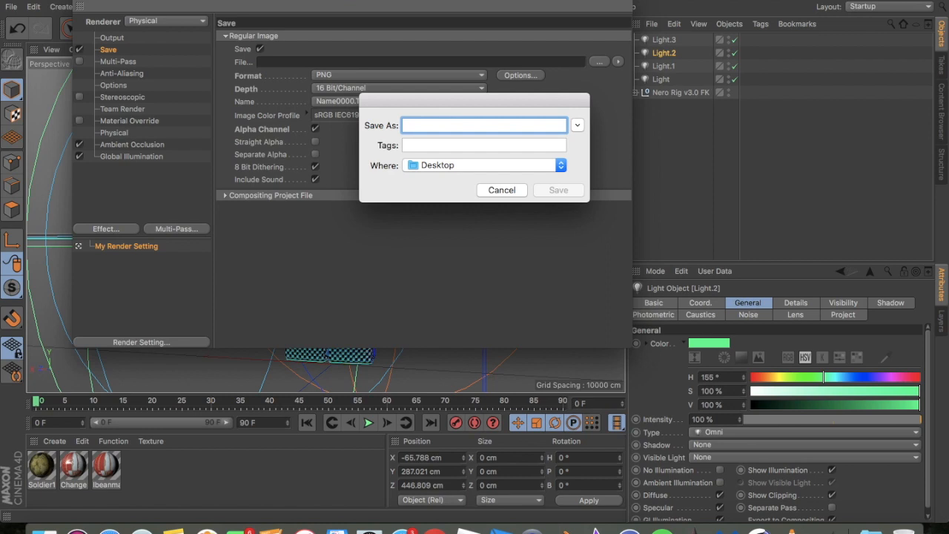
{"action": "type", "text": "bump"}
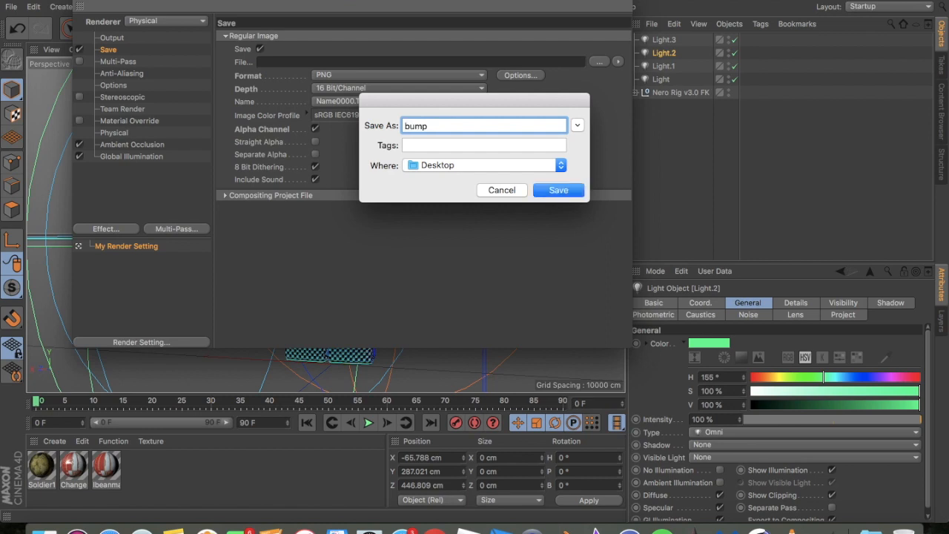
{"action": "key", "text": "Return"}
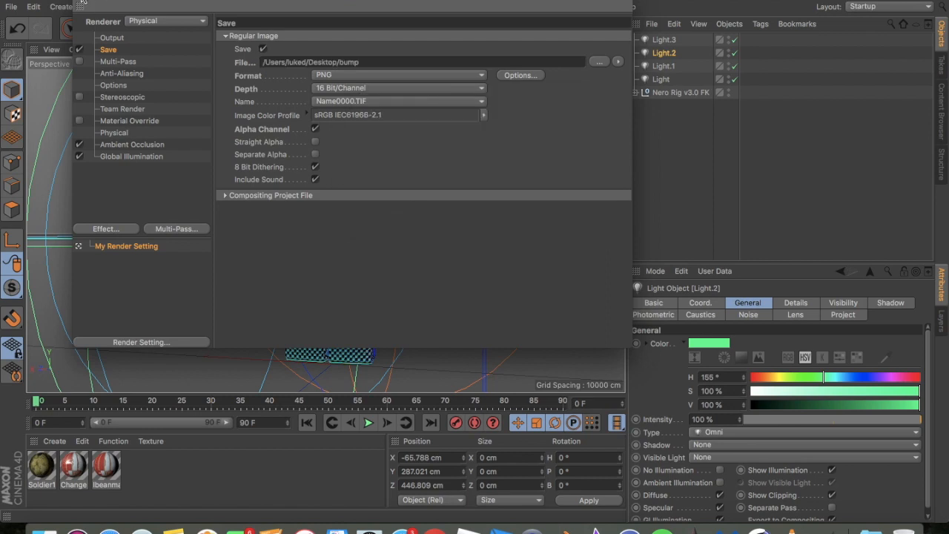
{"action": "left_click", "coordinate": [81, 4]}
- Render the lit character to the Picture Viewer, inspect the finished image, and close the viewer
{"action": "left_click_drag", "start_coordinate": [596, 50], "coordinate": [564, 52]}
{"action": "left_click", "coordinate": [322, 28]}
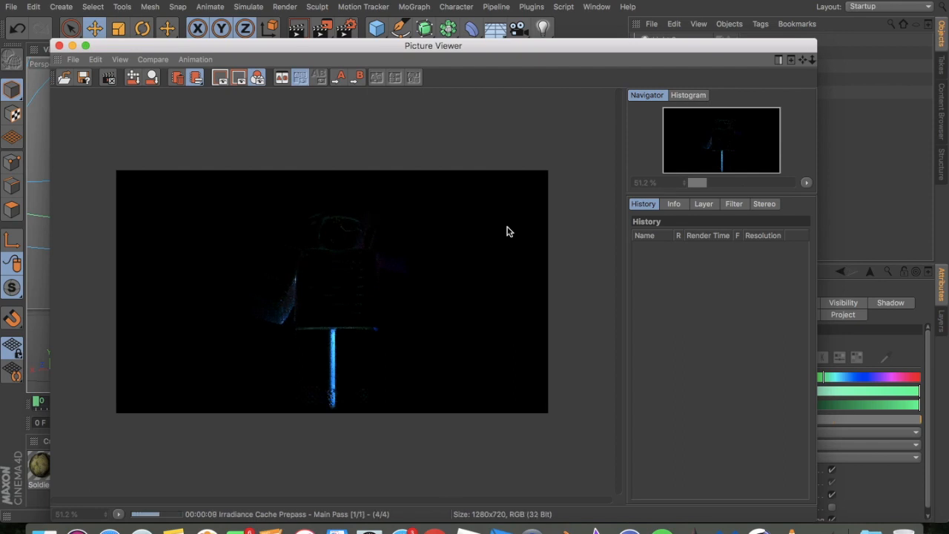
{"action": "scroll", "coordinate": [367, 259], "scroll_direction": "up", "scroll_amount": 5}
{"action": "scroll", "coordinate": [367, 260], "scroll_direction": "down", "scroll_amount": 6}
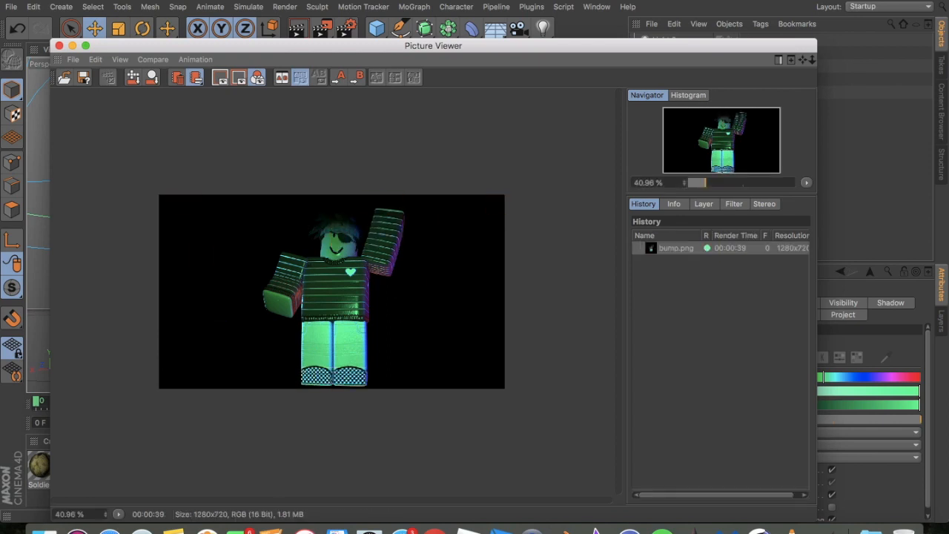
{"action": "left_click", "coordinate": [60, 46]}
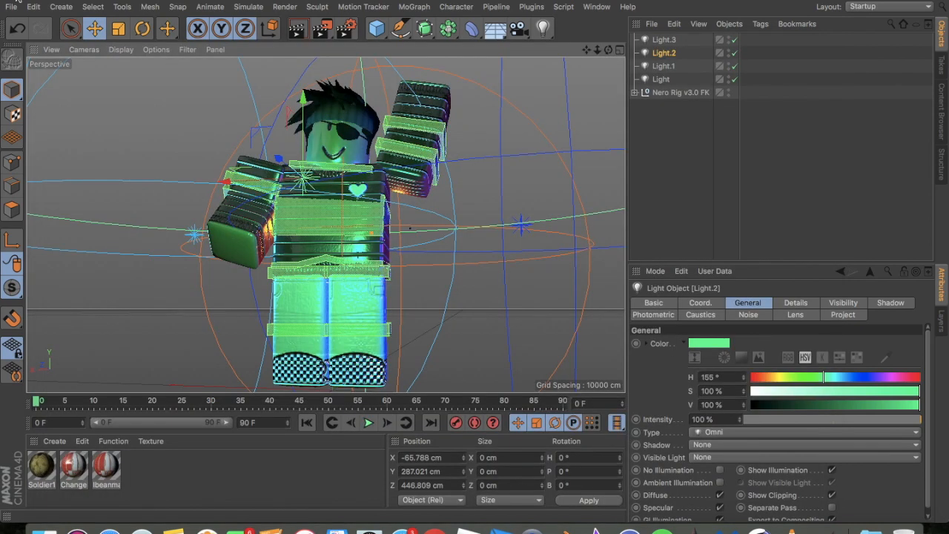
- Close the project without saving its changes and quit Cinema 4D
{"action": "key", "text": "super+F4"}
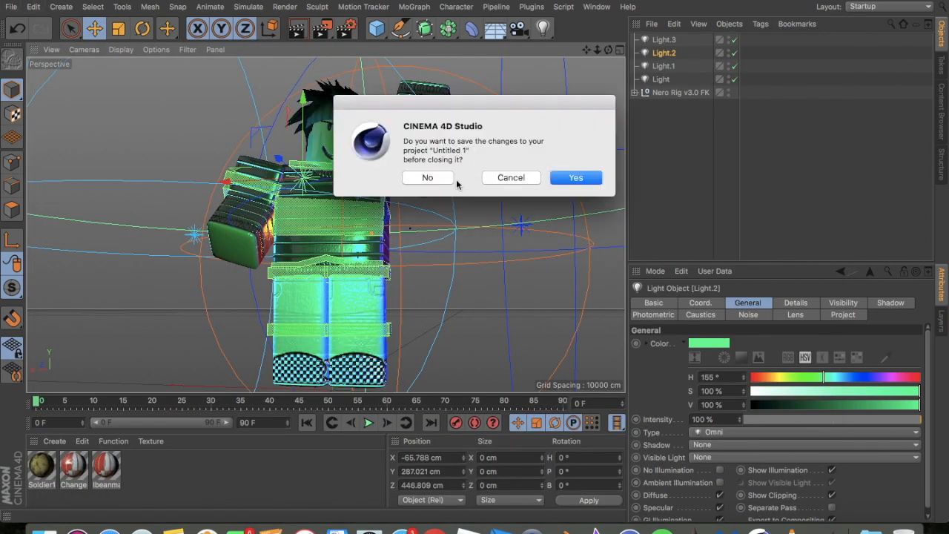
{"action": "left_click", "coordinate": [433, 176]}
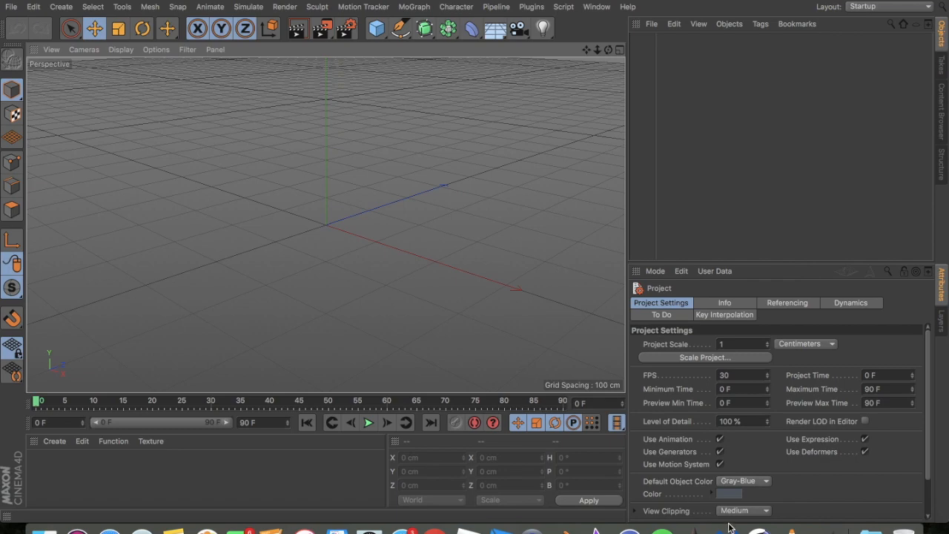
{"action": "right_click", "coordinate": [762, 530]}
{"action": "left_click", "coordinate": [766, 499]}
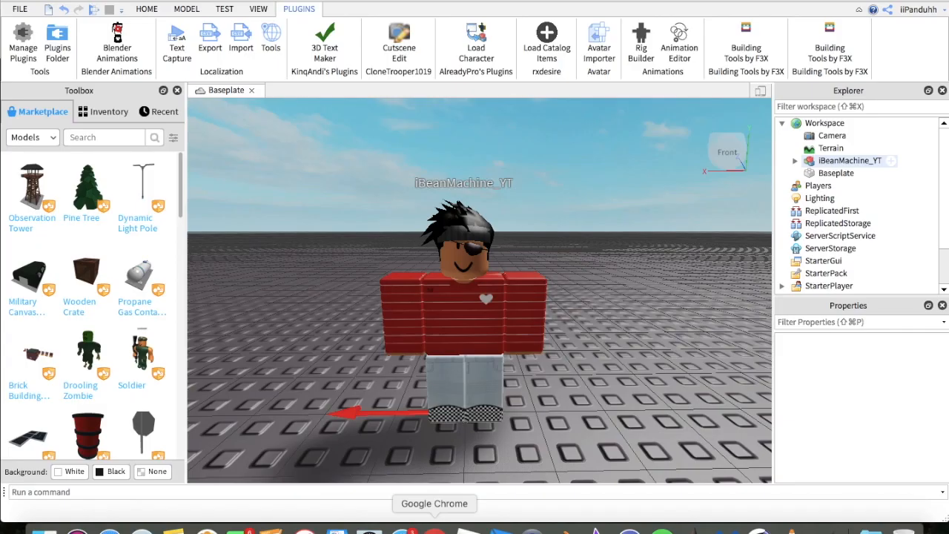
- Switch to Google Chrome and go to the pixlr.com website
{"action": "left_click", "coordinate": [434, 528]}
{"action": "left_click", "coordinate": [295, 24]}
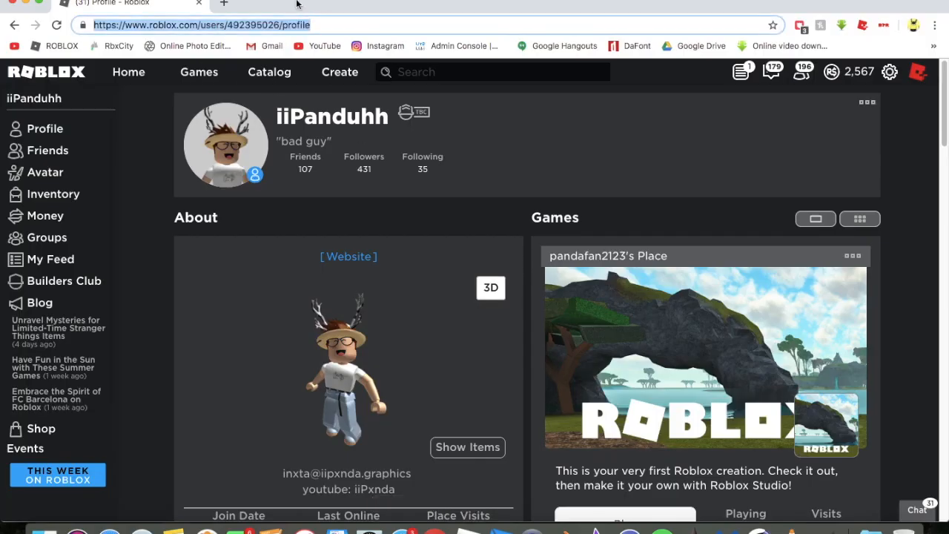
{"action": "type", "text": "pixlr"}
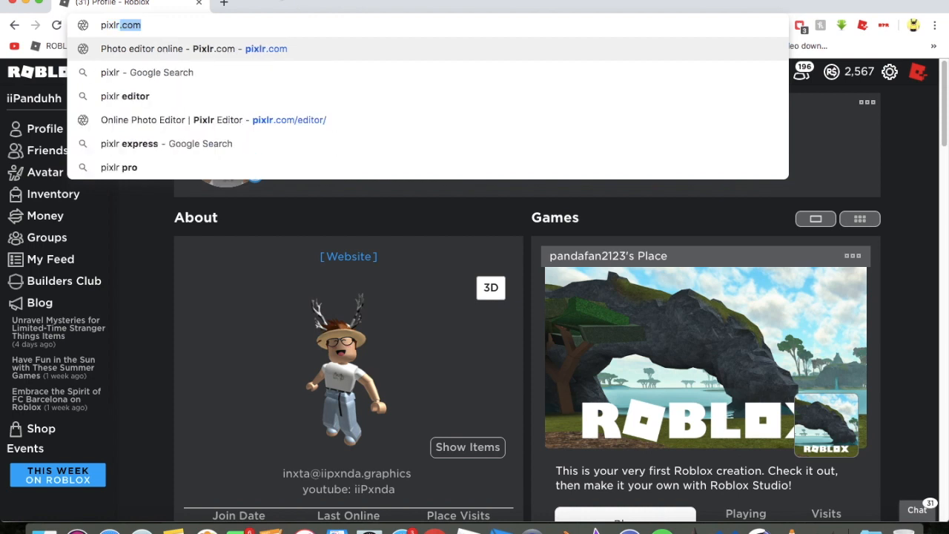
{"action": "key", "text": "Return"}
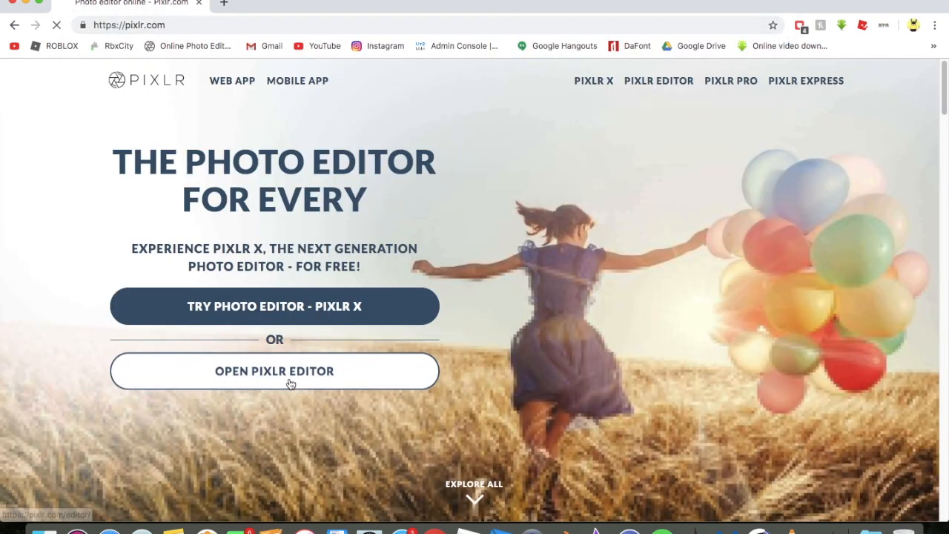
- Launch Pixlr Editor, allowing Flash to run and dismissing the ad-blocker notices
{"action": "left_click", "coordinate": [292, 382]}
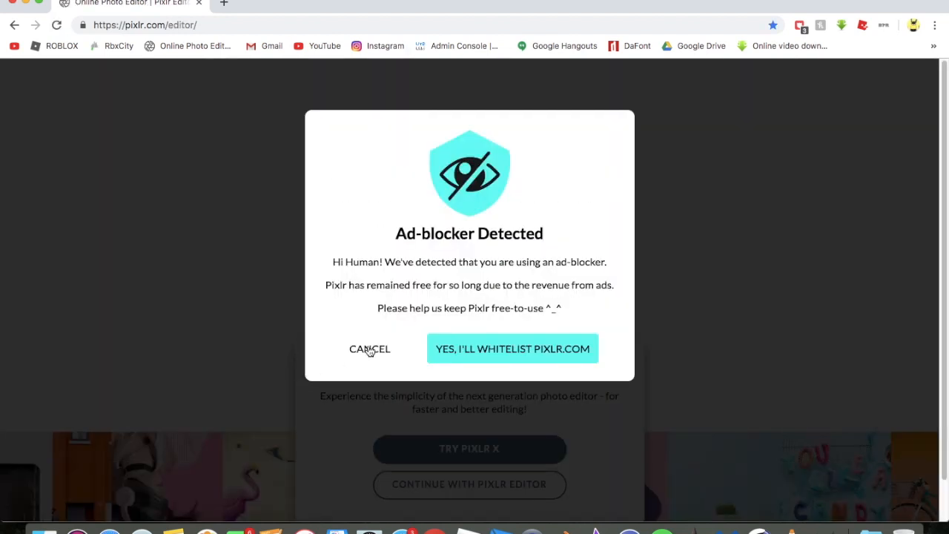
{"action": "left_click", "coordinate": [370, 350]}
{"action": "left_click", "coordinate": [483, 485]}
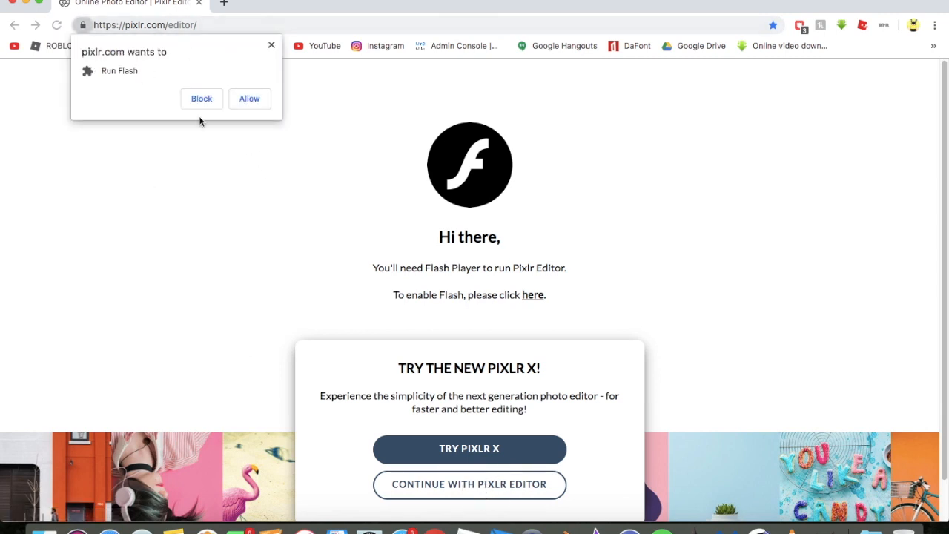
{"action": "left_click", "coordinate": [244, 98]}
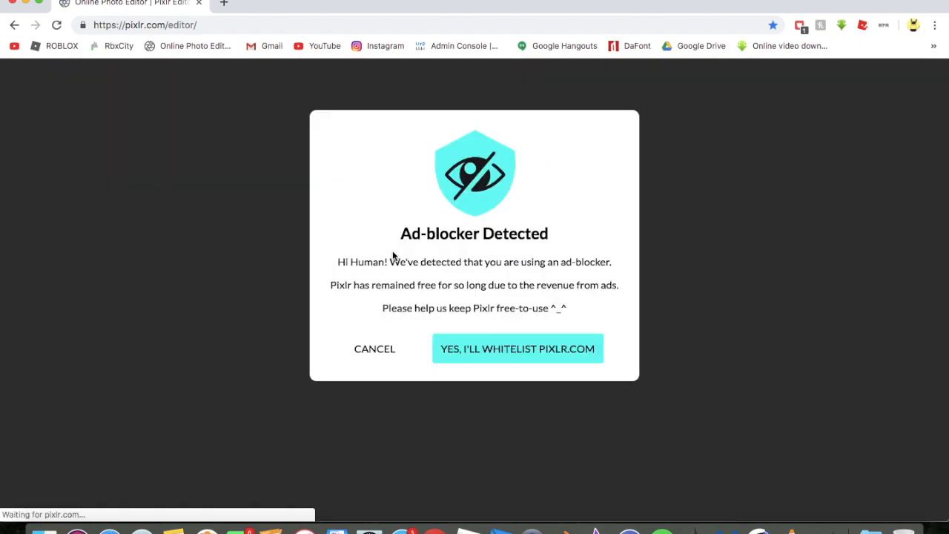
{"action": "left_click", "coordinate": [376, 354]}
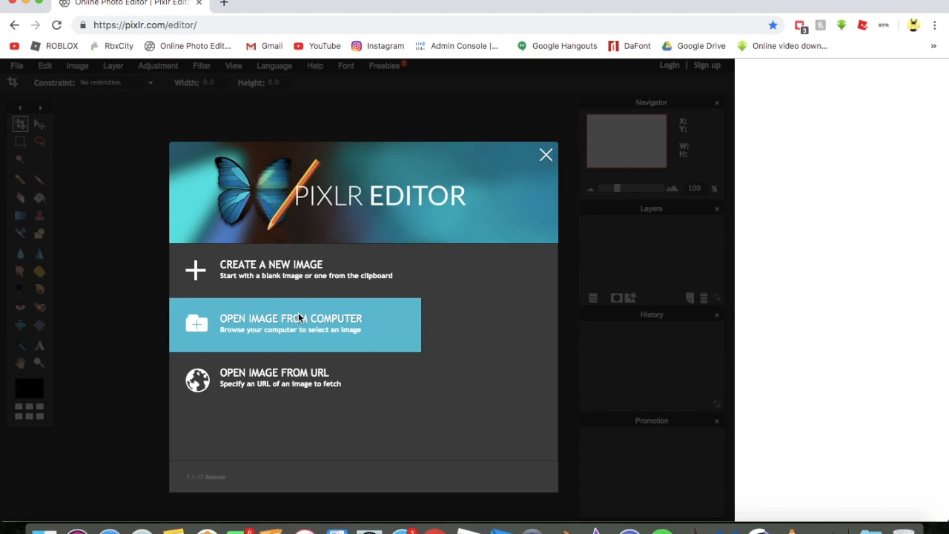
- Open the auxede0000 character render from the Desktop as an image in the editor
{"action": "left_click", "coordinate": [300, 317]}
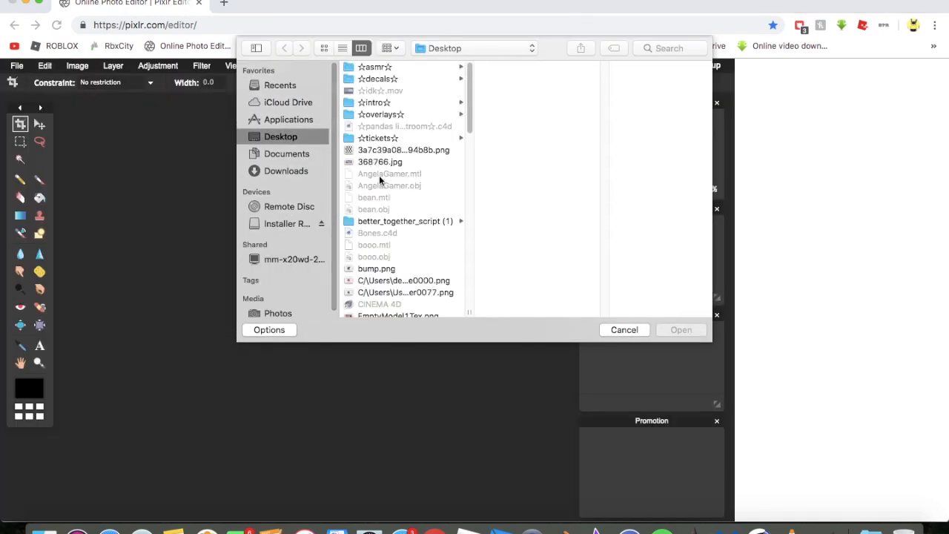
{"action": "left_click", "coordinate": [378, 269]}
{"action": "left_click", "coordinate": [383, 280]}
{"action": "left_click", "coordinate": [396, 293]}
{"action": "left_click", "coordinate": [424, 281]}
{"action": "left_click", "coordinate": [689, 330]}
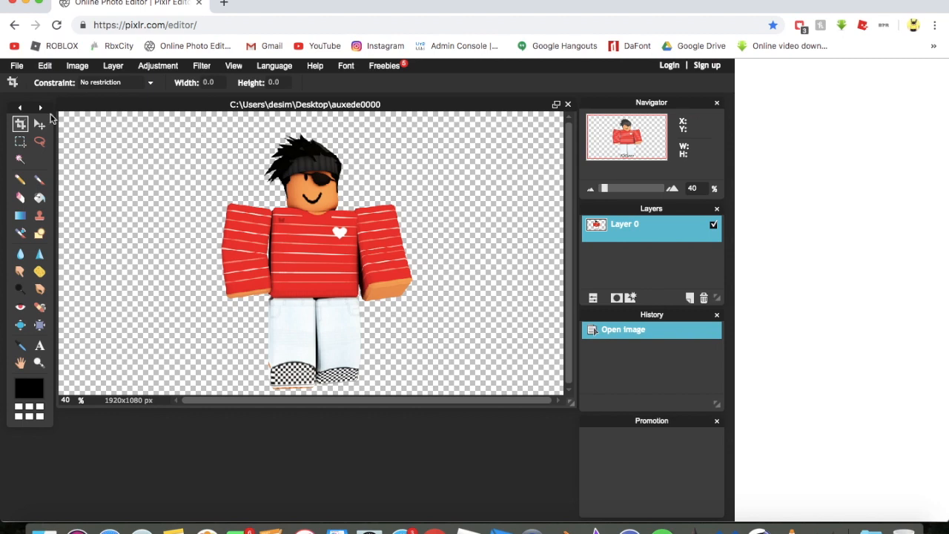
- Crop the image to a 1:1 square of about 1078 px around the character and shift the character to the square's center
{"action": "left_click", "coordinate": [125, 88]}
{"action": "left_click", "coordinate": [120, 104]}
{"action": "left_click_drag", "start_coordinate": [137, 109], "coordinate": [621, 409]}
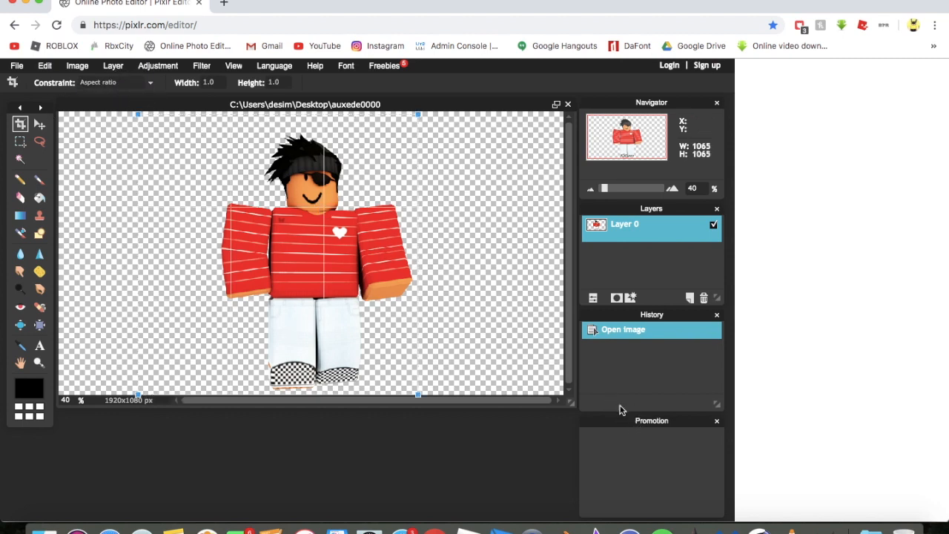
{"action": "left_click_drag", "start_coordinate": [423, 113], "coordinate": [460, 99]}
{"action": "left_click_drag", "start_coordinate": [329, 186], "coordinate": [353, 198]}
{"action": "key", "text": "Return"}
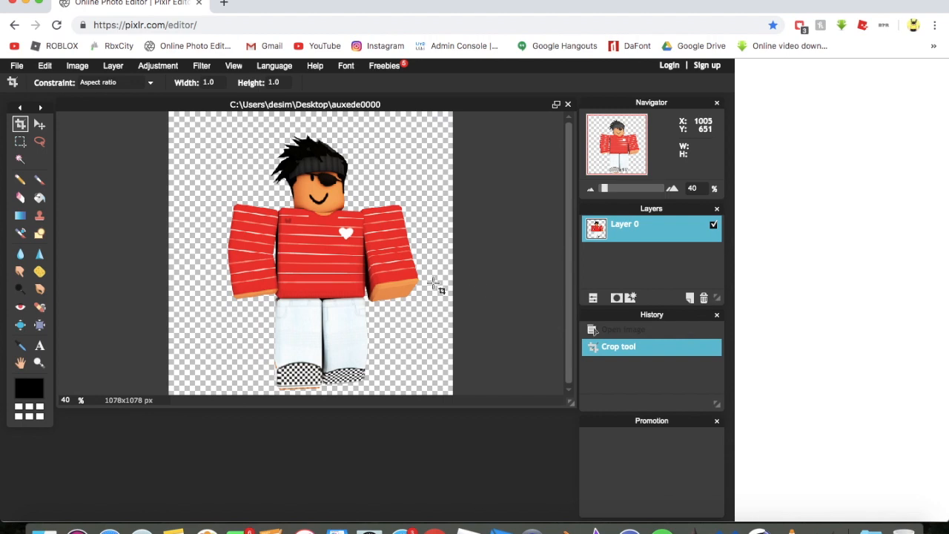
{"action": "left_click", "coordinate": [40, 124]}
{"action": "left_click_drag", "start_coordinate": [244, 210], "coordinate": [239, 210]}
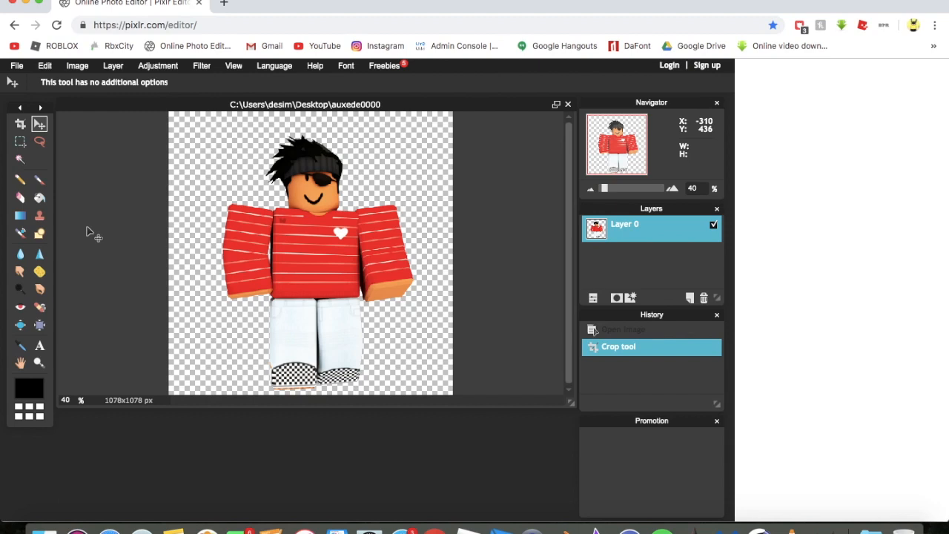
- Enlarge the character with Free transform so the head and torso fill the square canvas, and apply the change
{"action": "left_click", "coordinate": [43, 67]}
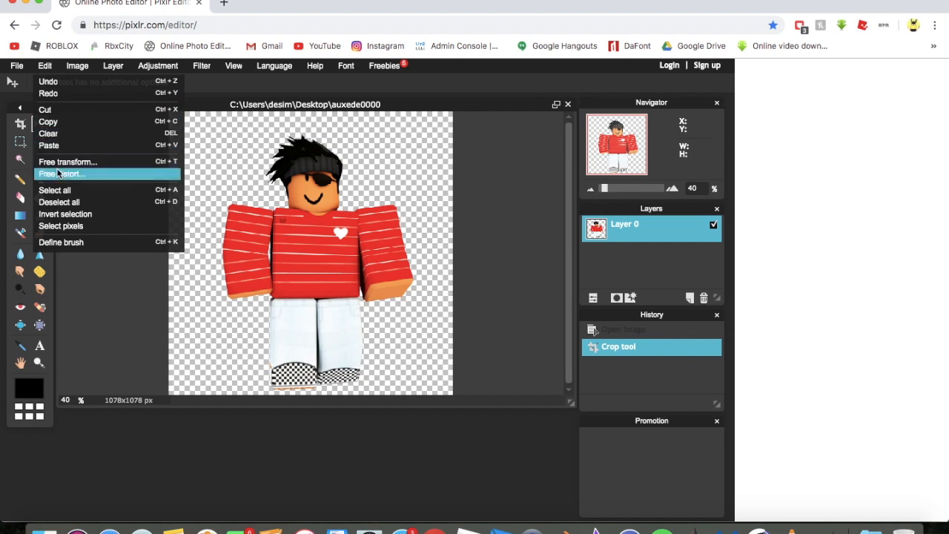
{"action": "left_click", "coordinate": [63, 174]}
{"action": "left_click_drag", "start_coordinate": [223, 132], "coordinate": [175, 56]}
{"action": "left_click_drag", "start_coordinate": [412, 220], "coordinate": [404, 268]}
{"action": "left_click_drag", "start_coordinate": [451, 309], "coordinate": [466, 312]}
{"action": "left_click", "coordinate": [538, 279]}
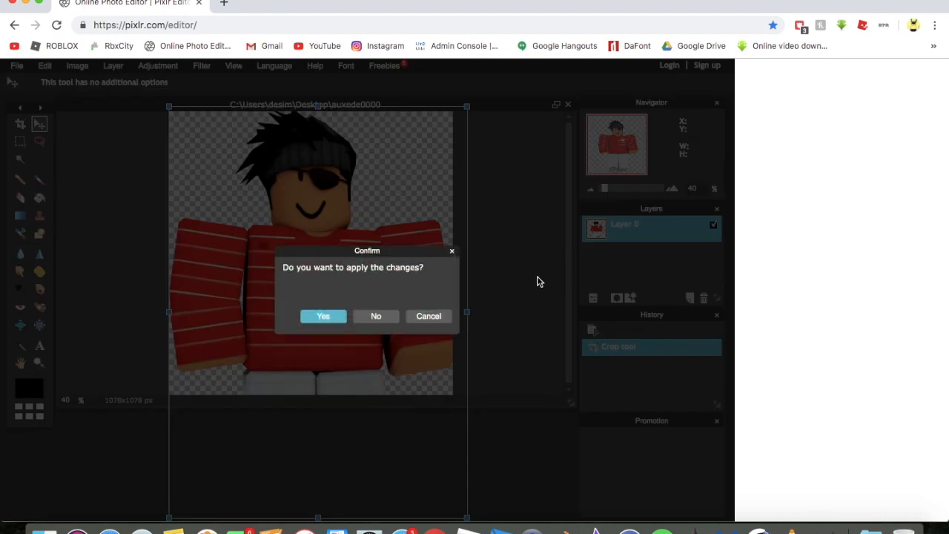
{"action": "left_click", "coordinate": [320, 315]}
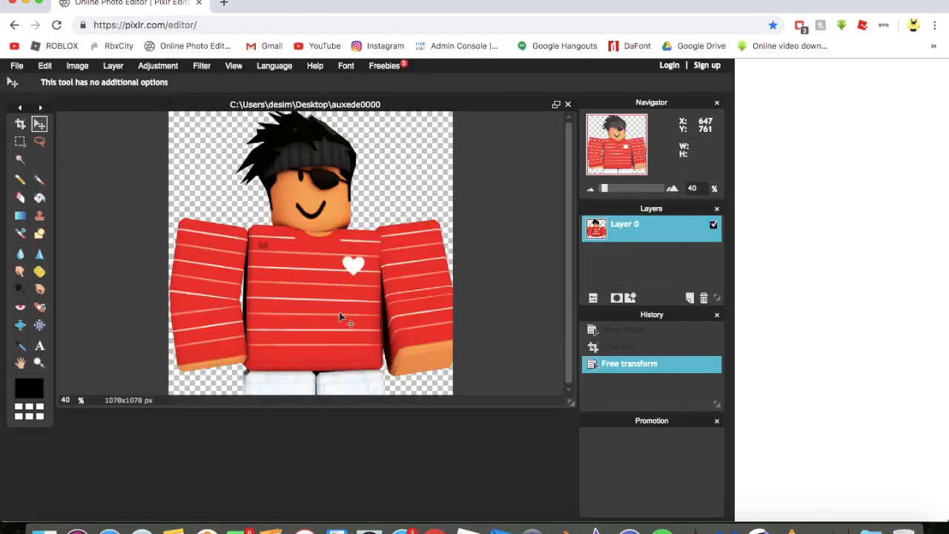
- Search Google Images for "red city" in a new browser tab
{"action": "left_click", "coordinate": [228, 4]}
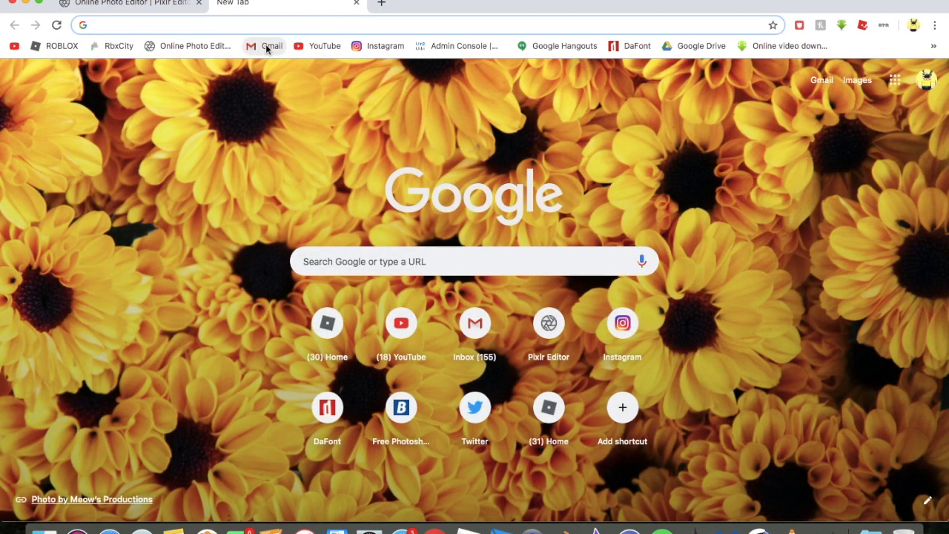
{"action": "type", "text": "red city"}
{"action": "key", "text": "Return"}
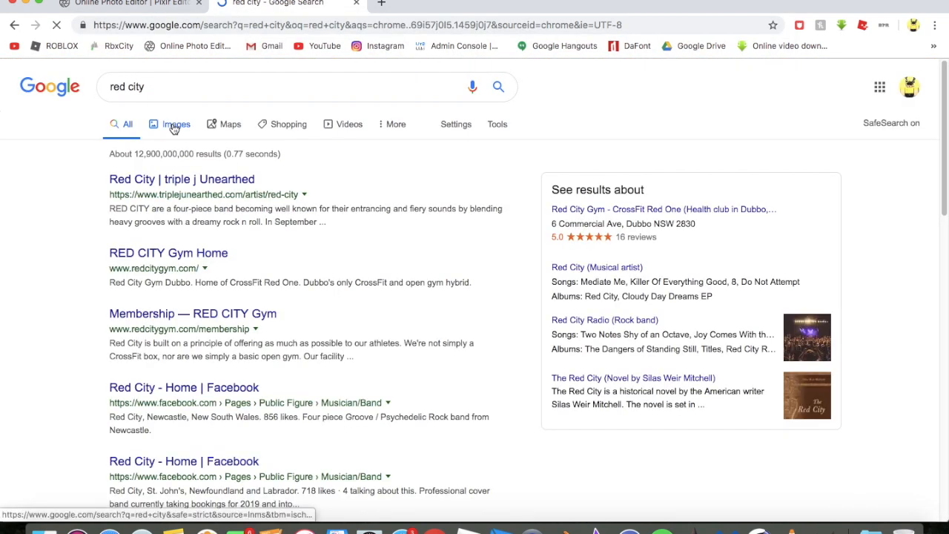
{"action": "left_click", "coordinate": [174, 127]}
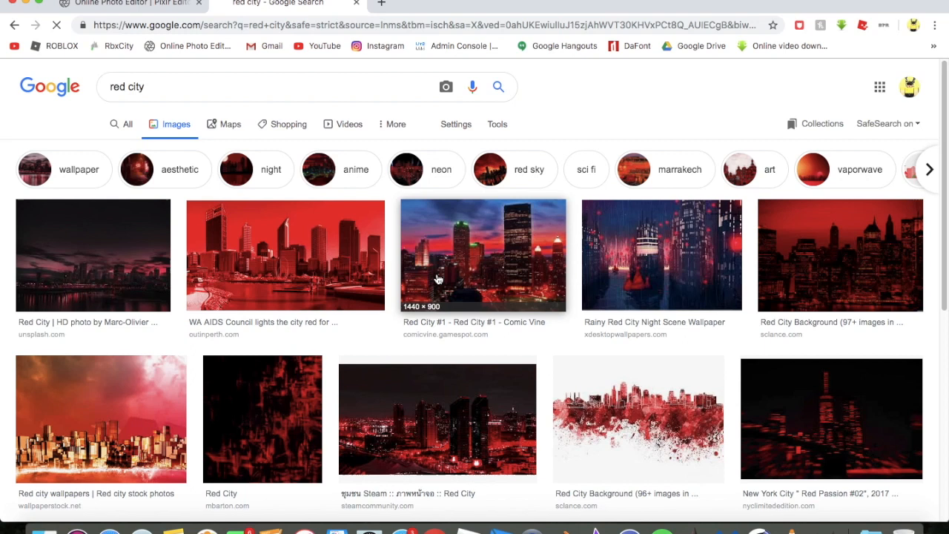
- Save the first result, the dark red city skyline photo, to the Desktop as a JPEG image
{"action": "left_click", "coordinate": [86, 258]}
{"action": "right_click", "coordinate": [307, 319]}
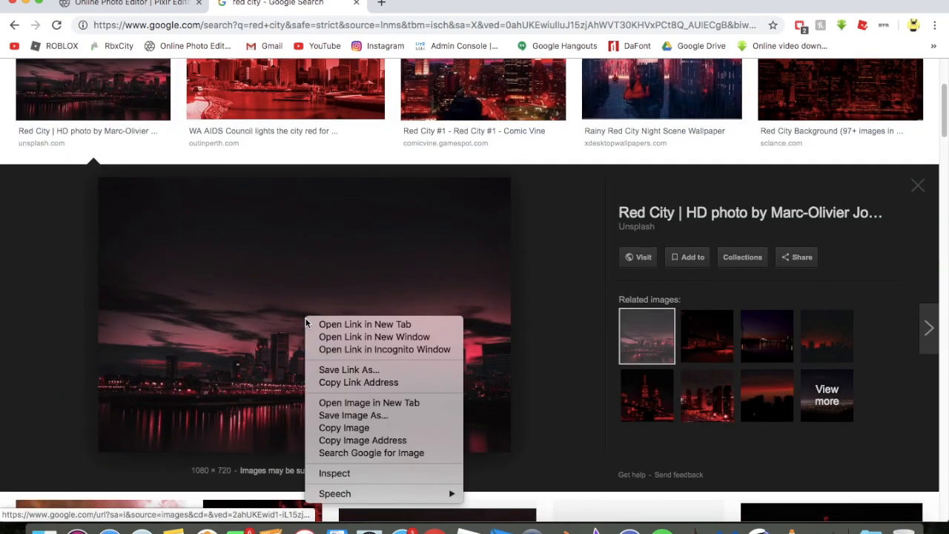
{"action": "left_click", "coordinate": [339, 416]}
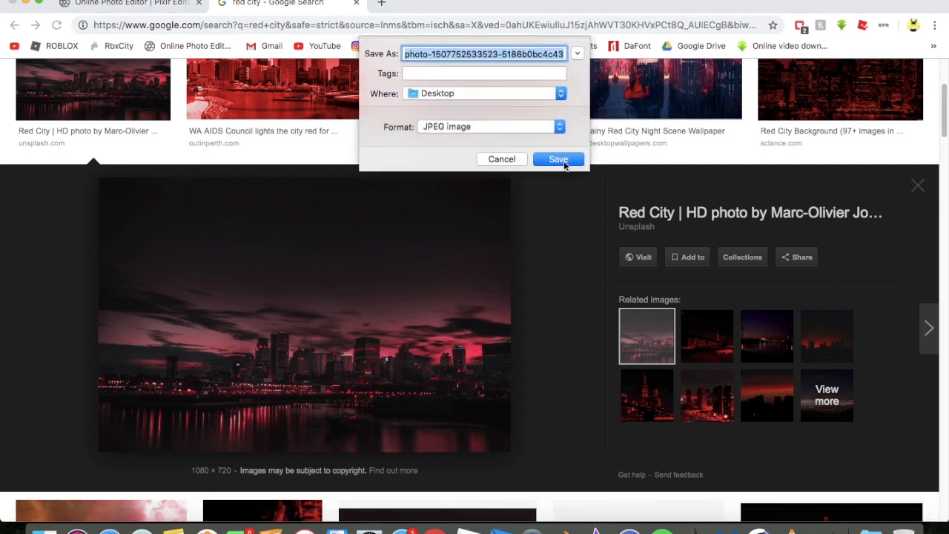
{"action": "left_click", "coordinate": [555, 158]}
{"action": "left_click", "coordinate": [100, 4]}
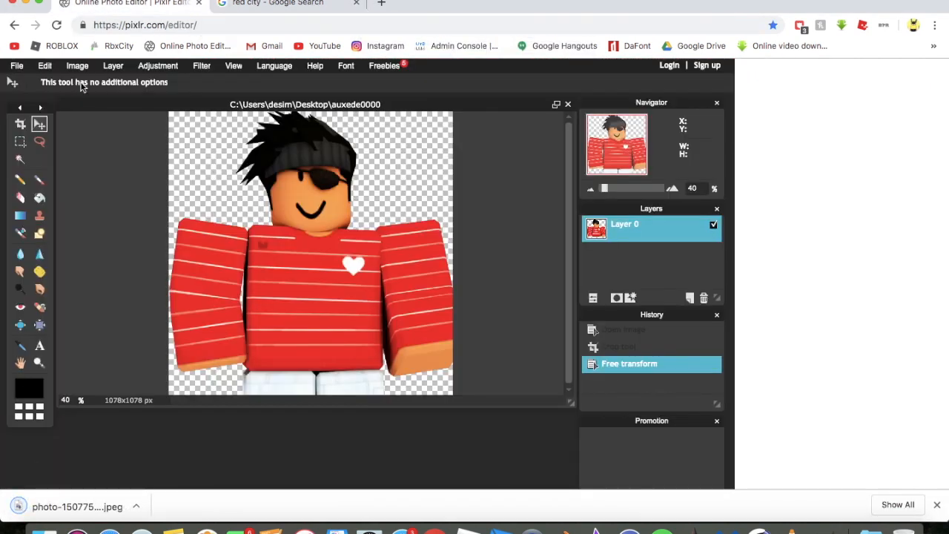
{"action": "left_click", "coordinate": [17, 65]}
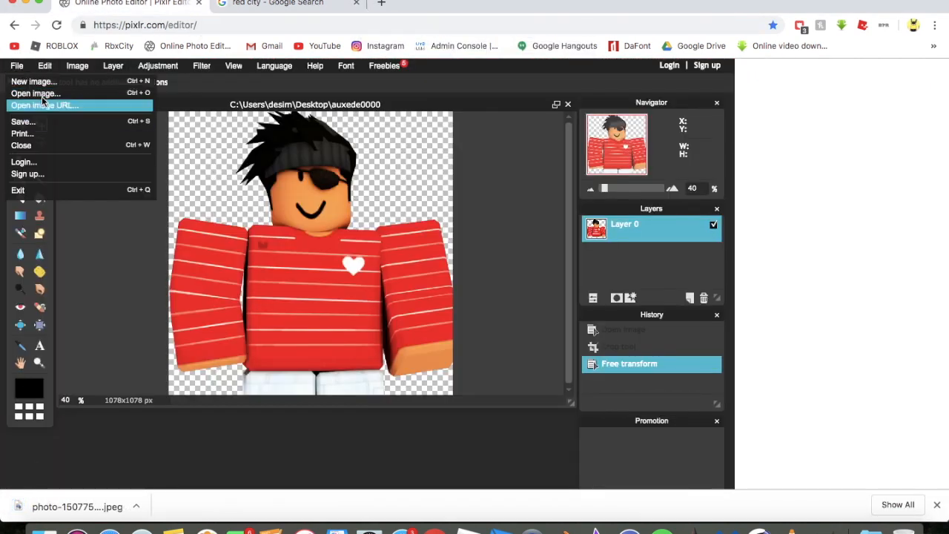
{"action": "mouse_move", "coordinate": [65, 67]}
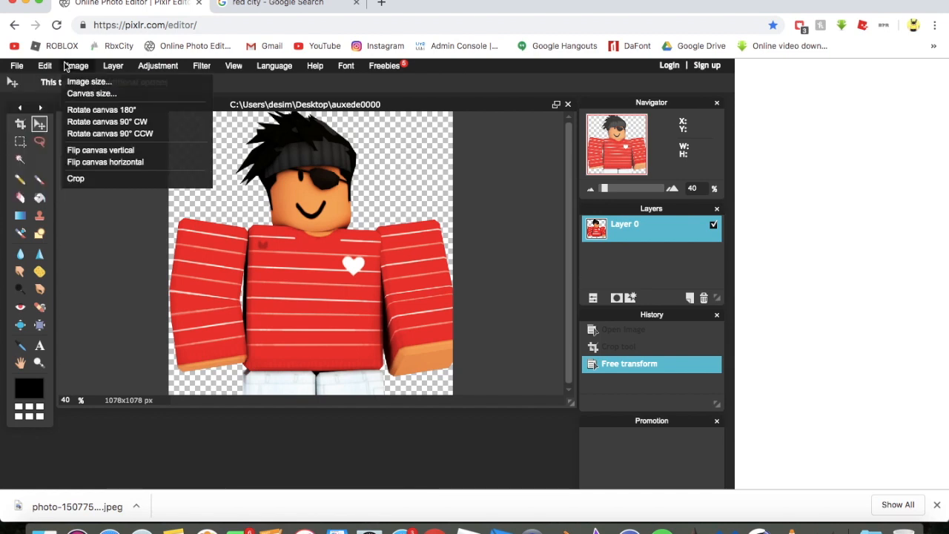
{"action": "mouse_move", "coordinate": [112, 67]}
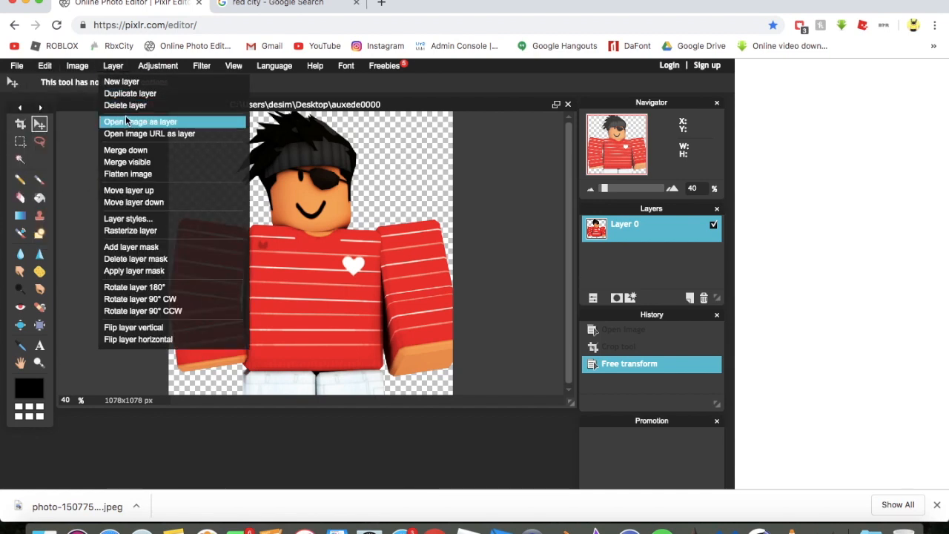
{"action": "left_click", "coordinate": [127, 121]}
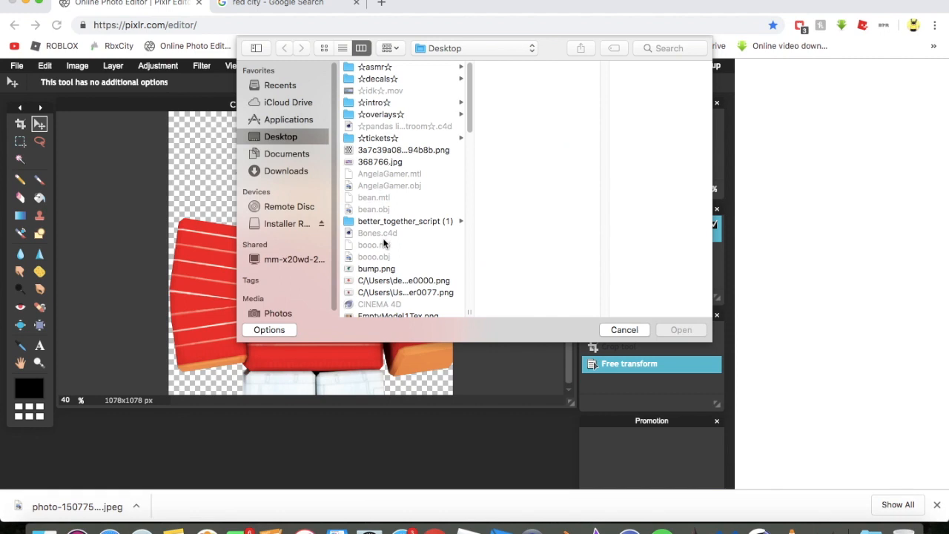
{"action": "scroll", "coordinate": [404, 263], "scroll_direction": "down", "scroll_amount": 6}
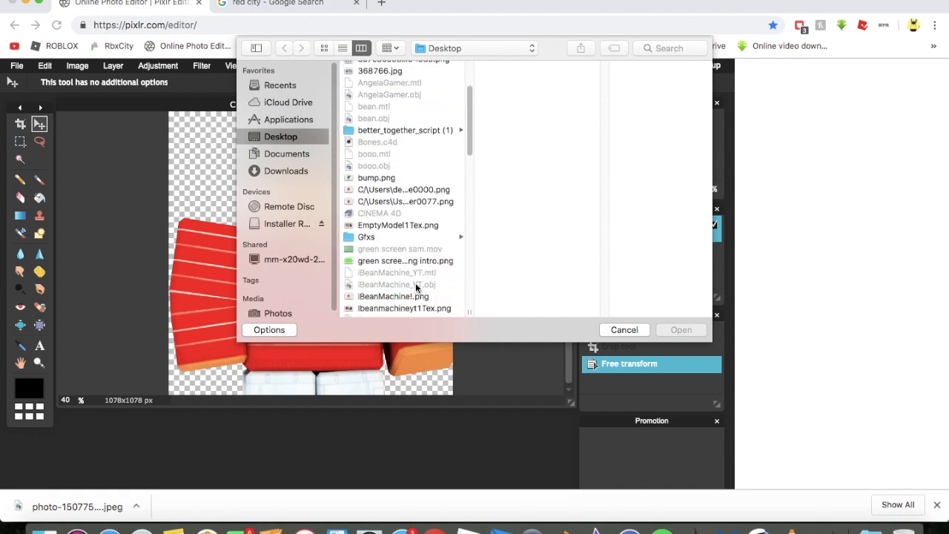
{"action": "scroll", "coordinate": [418, 297], "scroll_direction": "down", "scroll_amount": 10}
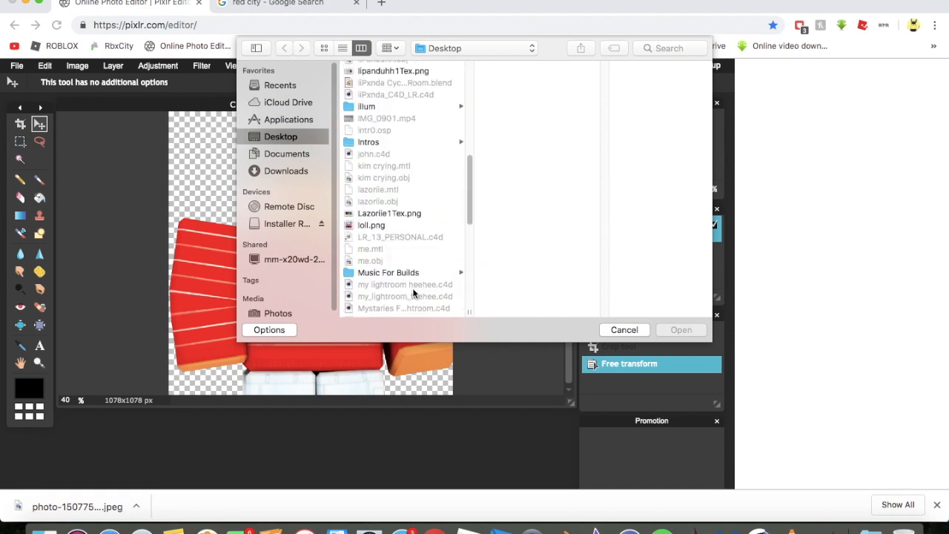
{"action": "left_click", "coordinate": [382, 226]}
{"action": "scroll", "coordinate": [406, 278], "scroll_direction": "down", "scroll_amount": 10}
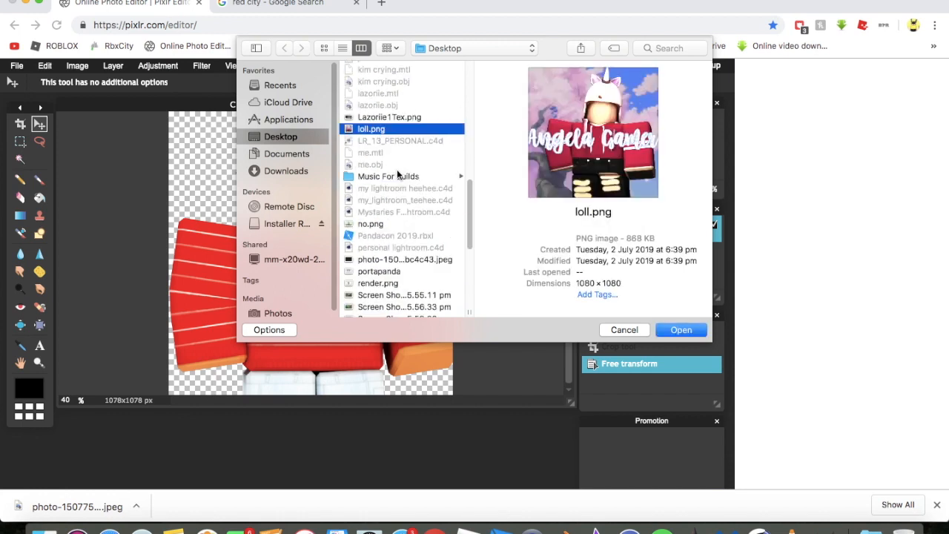
{"action": "left_click", "coordinate": [404, 278]}
{"action": "scroll", "coordinate": [394, 274], "scroll_direction": "down", "scroll_amount": 8}
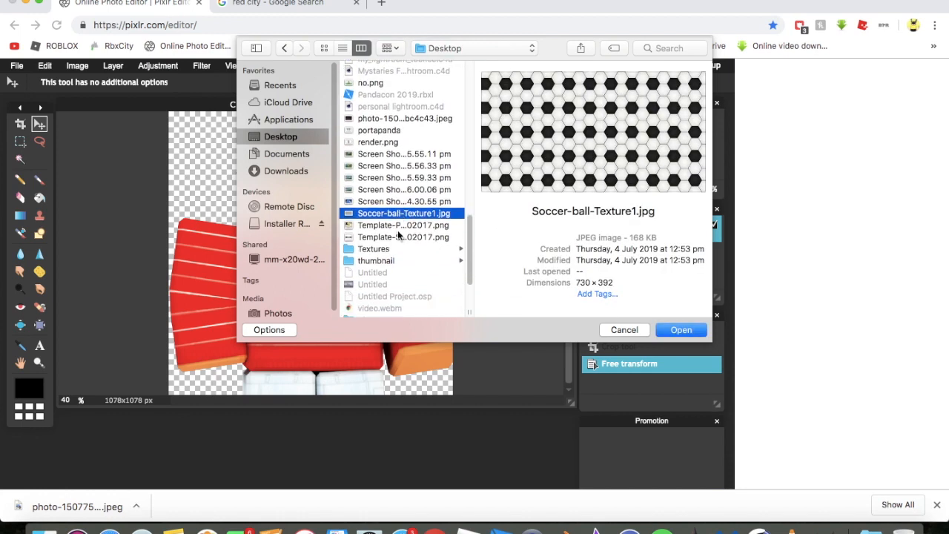
{"action": "left_click", "coordinate": [394, 300]}
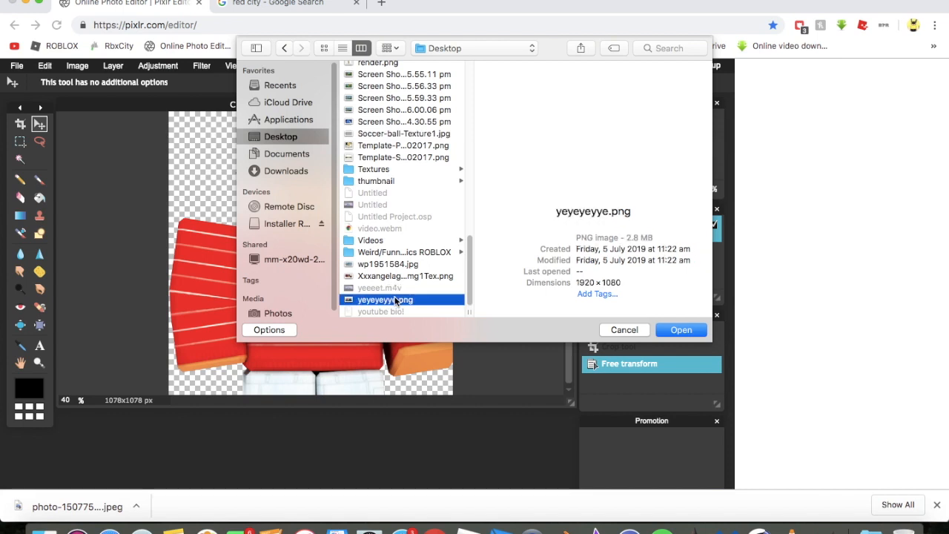
{"action": "left_click", "coordinate": [388, 240]}
{"action": "left_click", "coordinate": [381, 300]}
{"action": "left_click", "coordinate": [385, 276]}
{"action": "left_click", "coordinate": [382, 251]}
{"action": "left_click", "coordinate": [378, 240]}
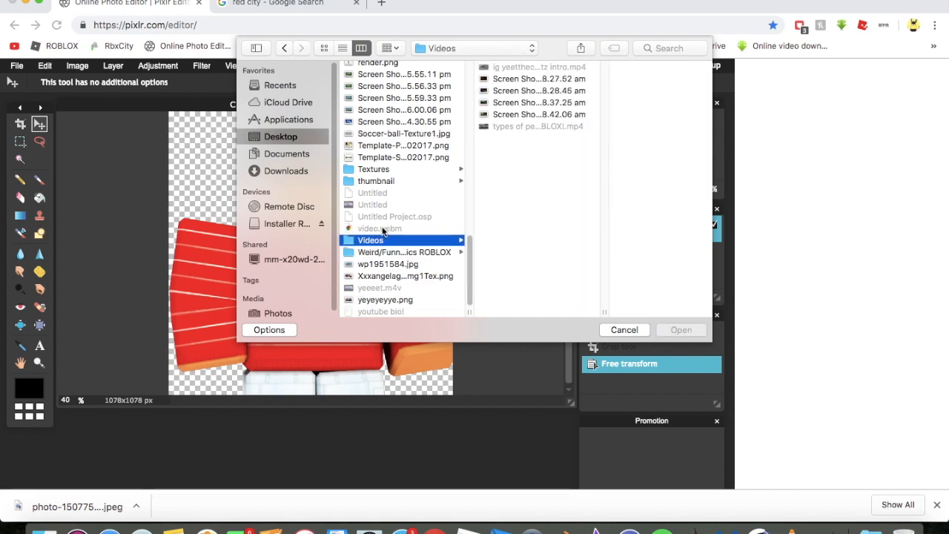
{"action": "left_click", "coordinate": [374, 181]}
{"action": "left_click", "coordinate": [386, 157]}
{"action": "left_click", "coordinate": [385, 146]}
{"action": "scroll", "coordinate": [388, 135], "scroll_direction": "up", "scroll_amount": 5}
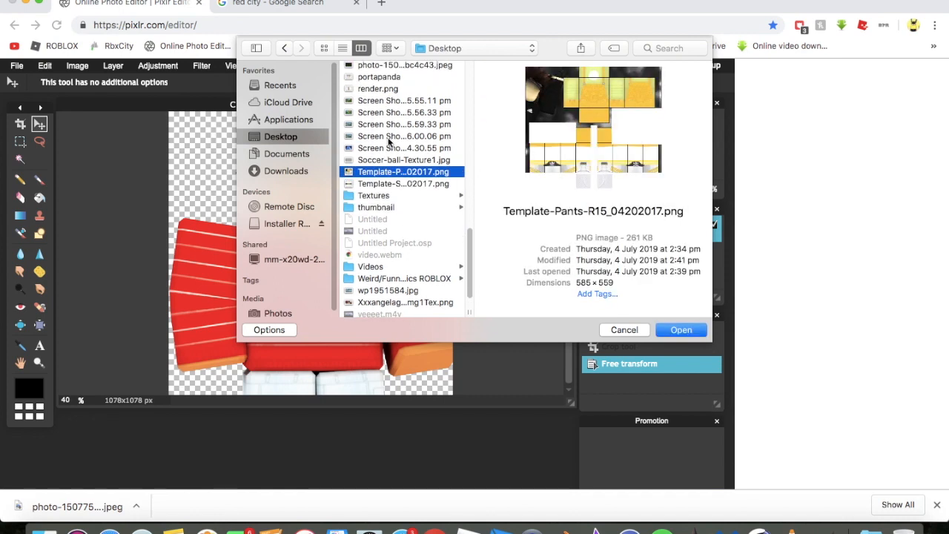
{"action": "left_click", "coordinate": [387, 145]}
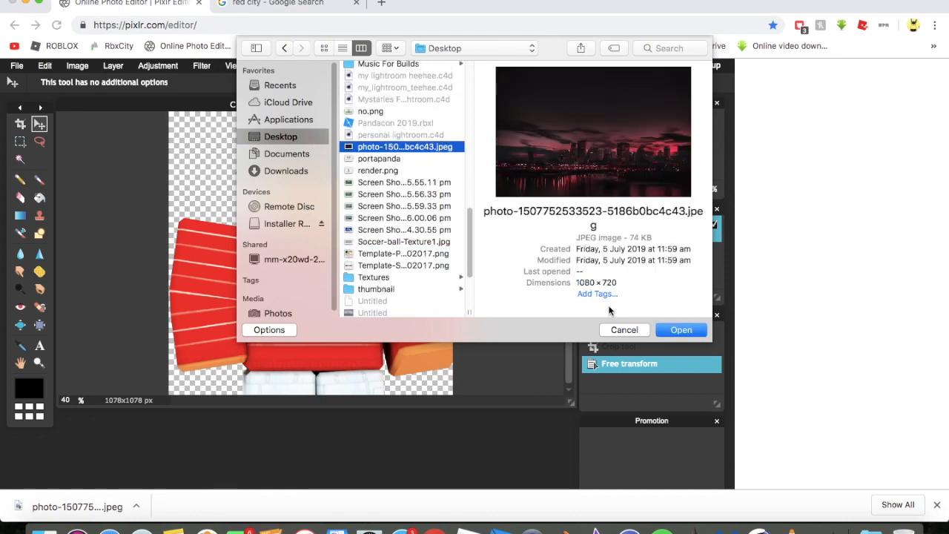
{"action": "left_click", "coordinate": [681, 330]}
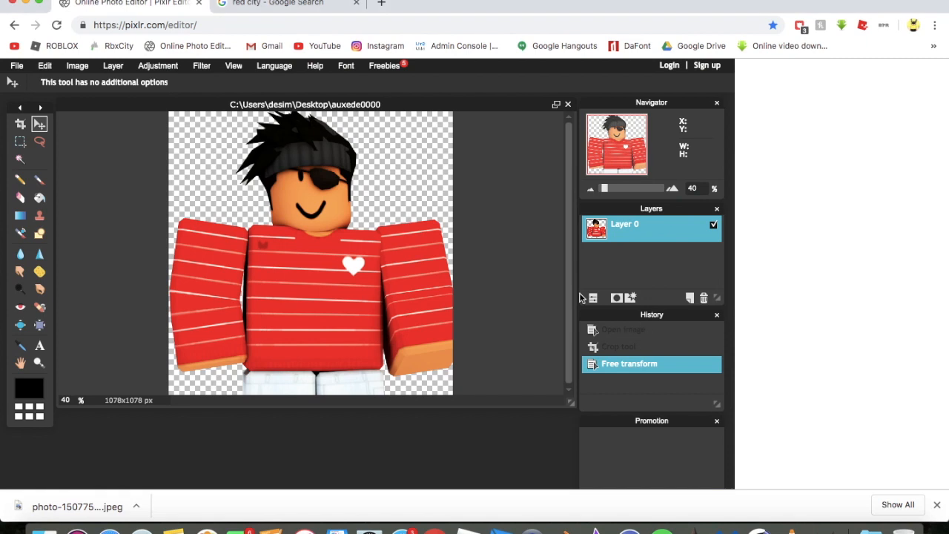
- Move the city photo layer below the character layer and scale it up with Free transform to cover the whole canvas
{"action": "left_click", "coordinate": [616, 235]}
{"action": "left_click_drag", "start_coordinate": [616, 235], "coordinate": [627, 271]}
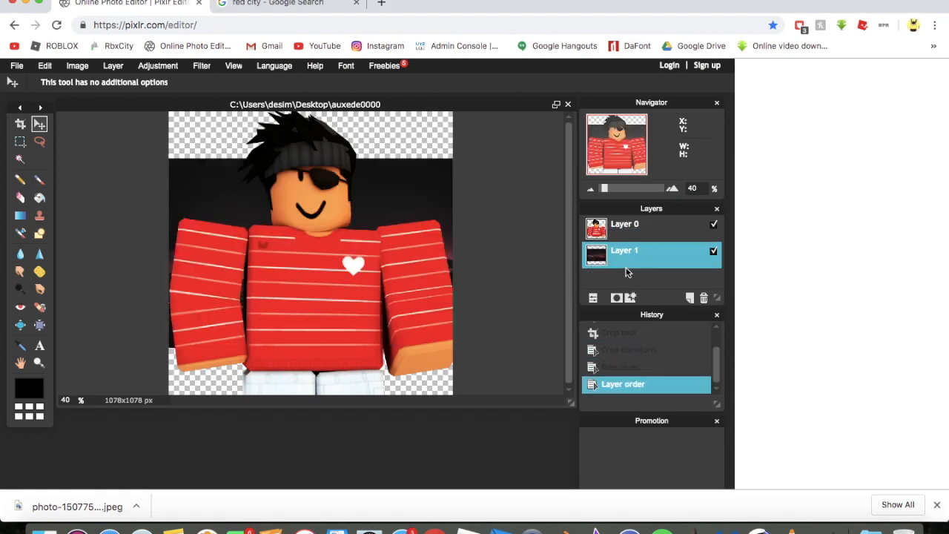
{"action": "left_click", "coordinate": [45, 66]}
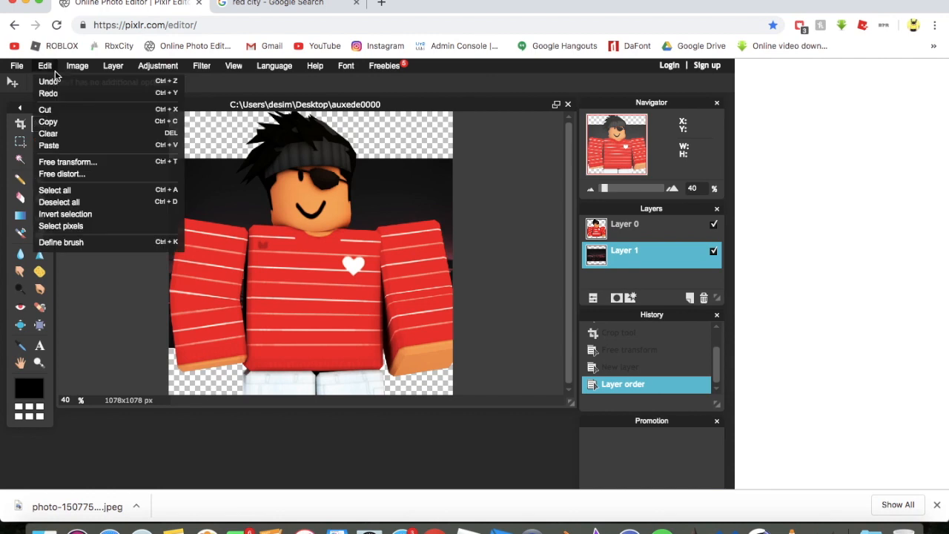
{"action": "left_click", "coordinate": [58, 160]}
{"action": "left_click_drag", "start_coordinate": [169, 154], "coordinate": [47, 95]}
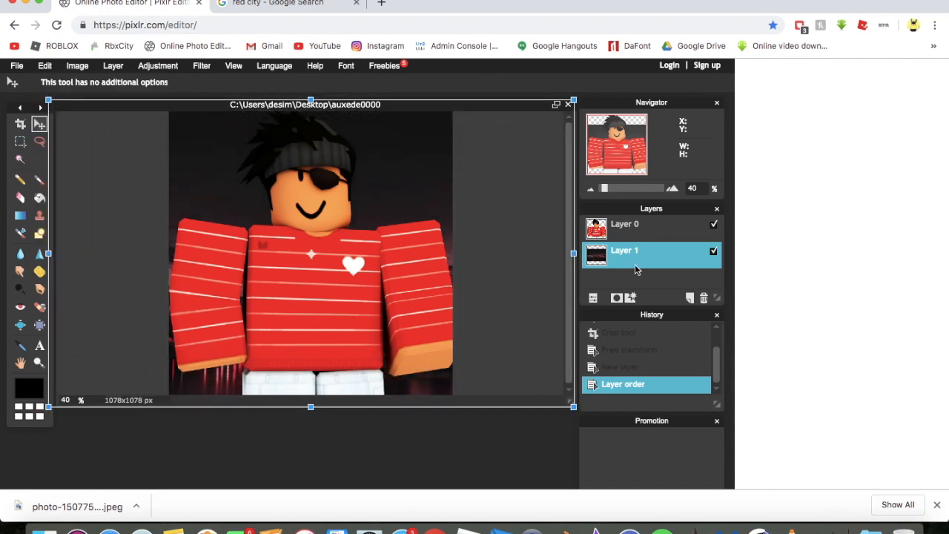
{"action": "left_click", "coordinate": [437, 440]}
{"action": "left_click", "coordinate": [331, 301]}
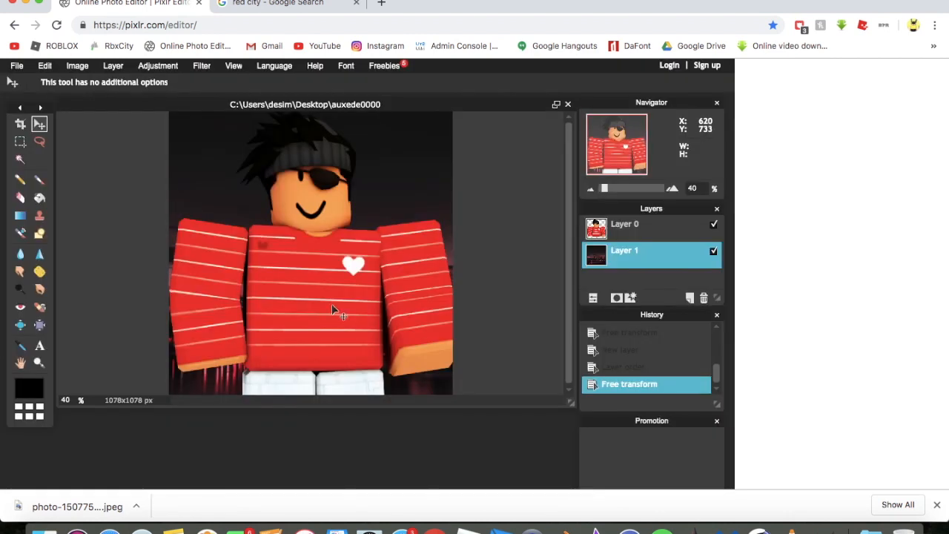
- Shrink the character layer with Free transform, place it against the canvas's lower-right corner, and apply the change
{"action": "left_click", "coordinate": [608, 224]}
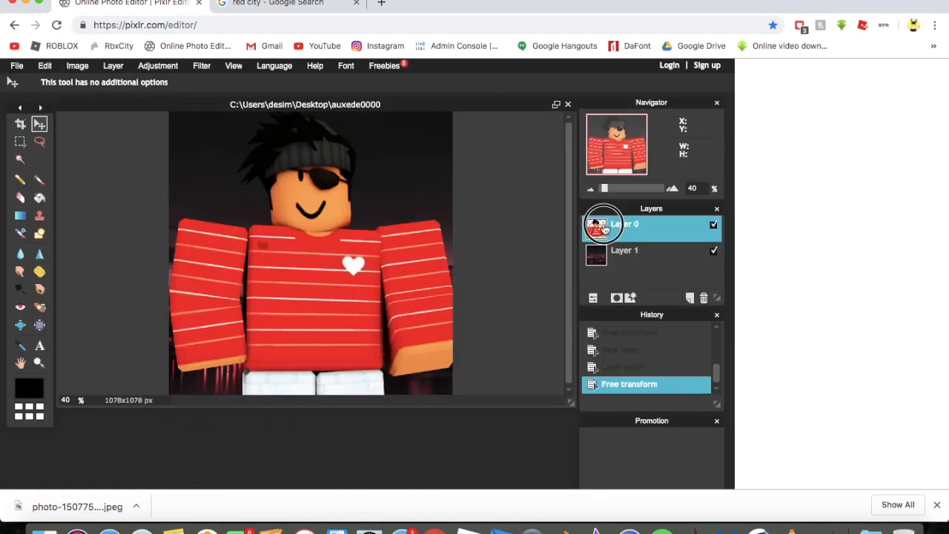
{"action": "left_click", "coordinate": [47, 66]}
{"action": "left_click", "coordinate": [83, 157]}
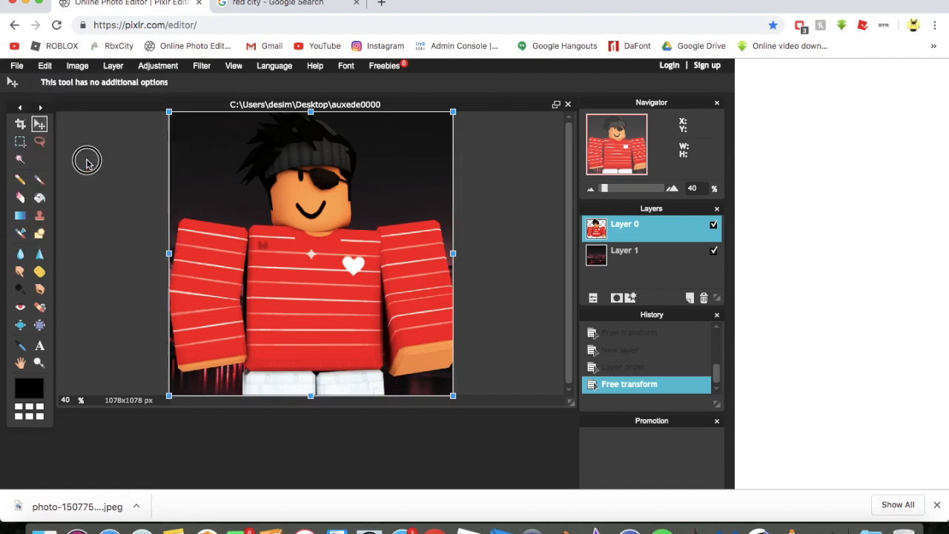
{"action": "left_click_drag", "start_coordinate": [169, 112], "coordinate": [189, 132]}
{"action": "left_click_drag", "start_coordinate": [357, 266], "coordinate": [373, 280]}
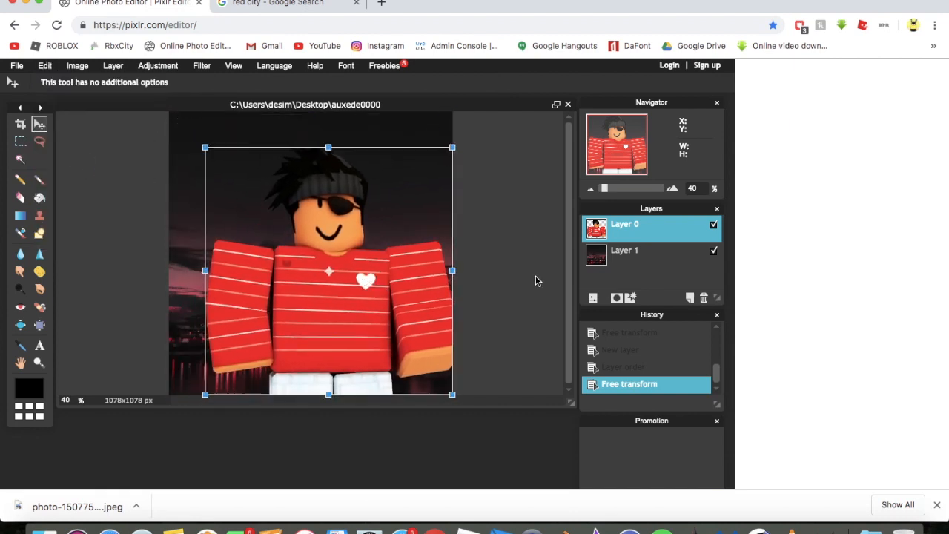
{"action": "left_click", "coordinate": [501, 273]}
{"action": "left_click", "coordinate": [311, 298]}
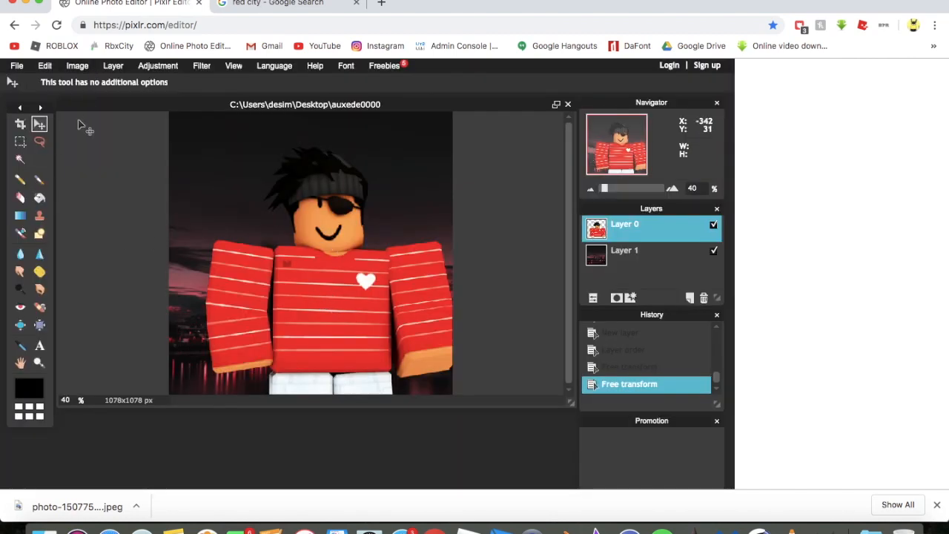
- Add a new empty layer above the character layer
{"action": "left_click", "coordinate": [593, 297]}
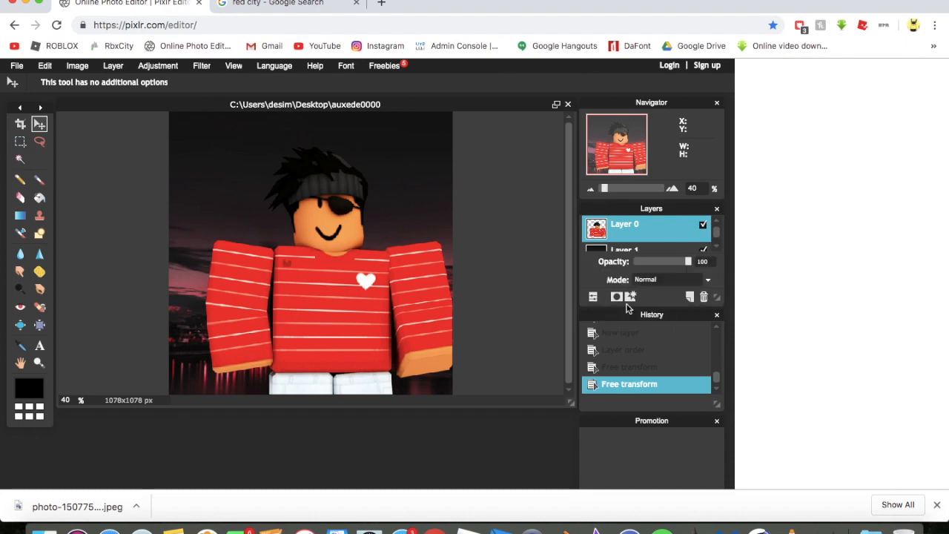
{"action": "left_click", "coordinate": [593, 297]}
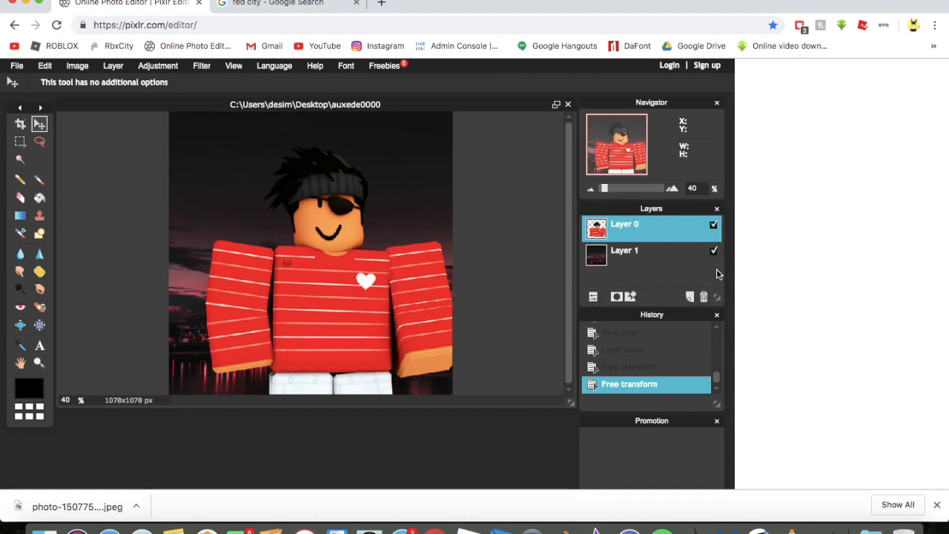
{"action": "left_click", "coordinate": [690, 297]}
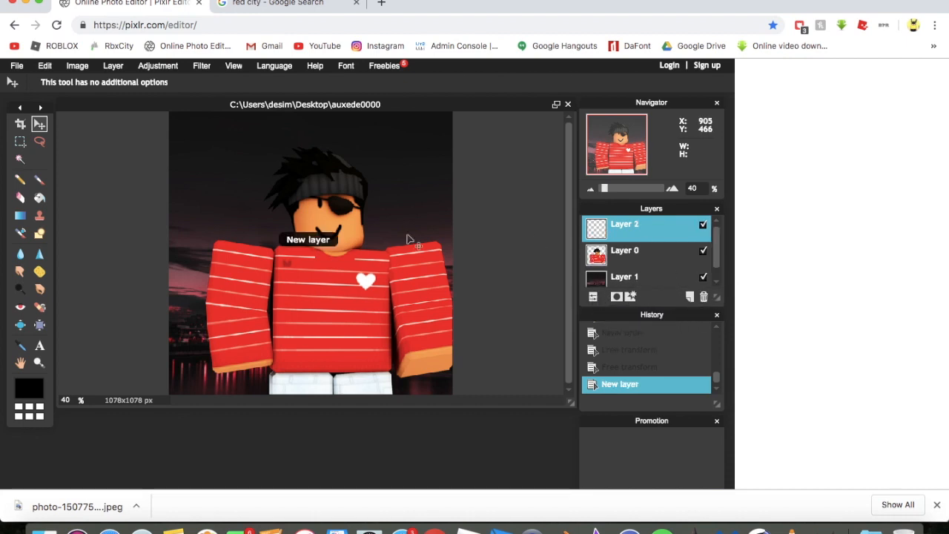
- Draw a filled white rectangle covering the whole canvas on the new empty layer
{"action": "scroll", "coordinate": [146, 244], "scroll_direction": "up", "scroll_amount": 3}
{"action": "scroll", "coordinate": [154, 245], "scroll_direction": "down", "scroll_amount": 10}
{"action": "scroll", "coordinate": [148, 245], "scroll_direction": "up", "scroll_amount": 2}
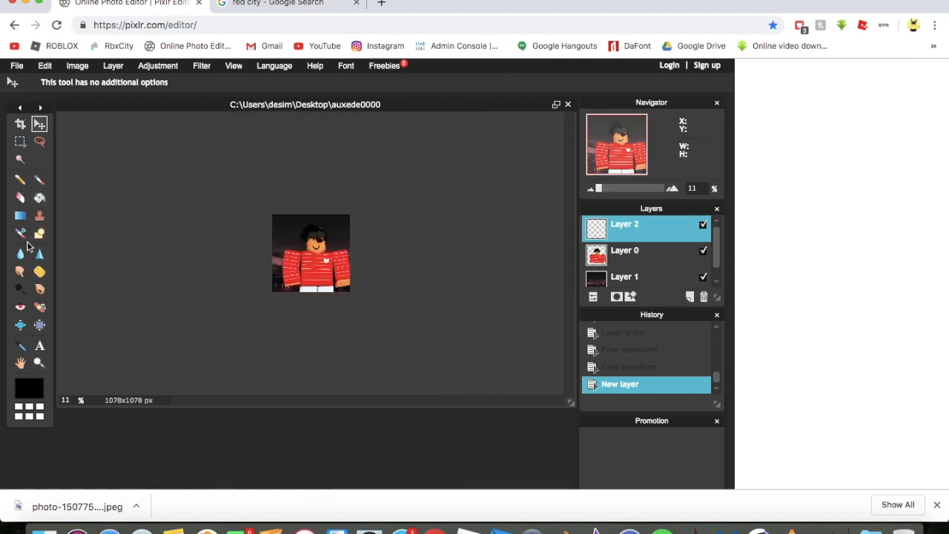
{"action": "left_click", "coordinate": [39, 233]}
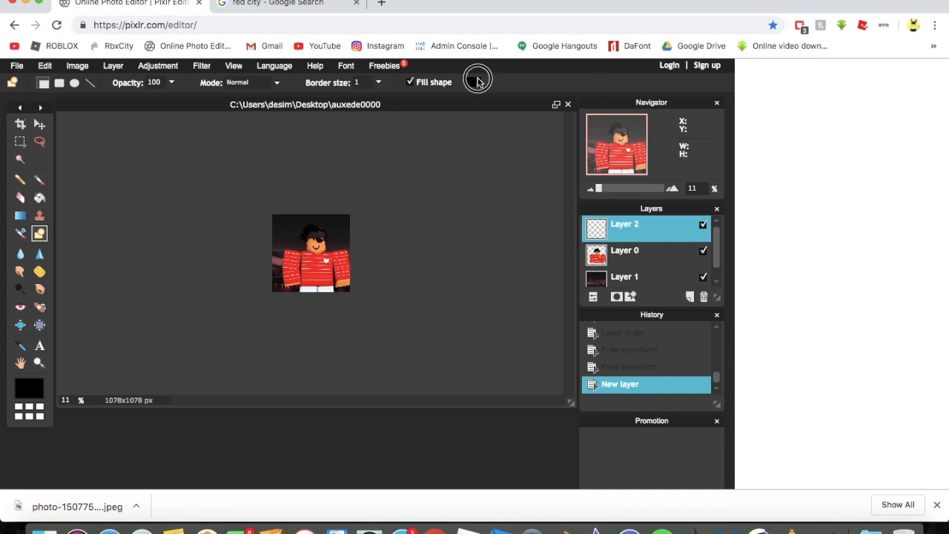
{"action": "left_click", "coordinate": [473, 82]}
{"action": "left_click_drag", "start_coordinate": [286, 282], "coordinate": [296, 141]}
{"action": "left_click", "coordinate": [506, 396]}
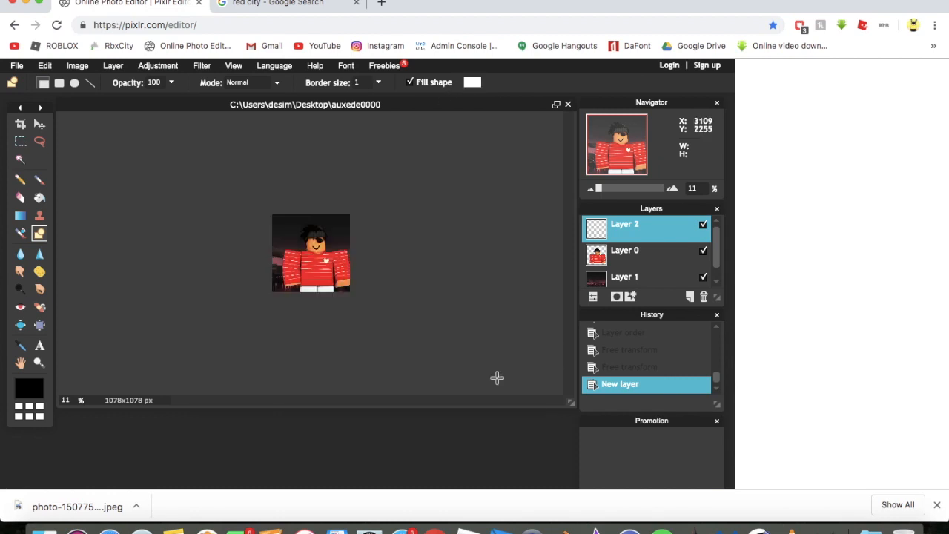
{"action": "left_click_drag", "start_coordinate": [213, 161], "coordinate": [426, 322]}
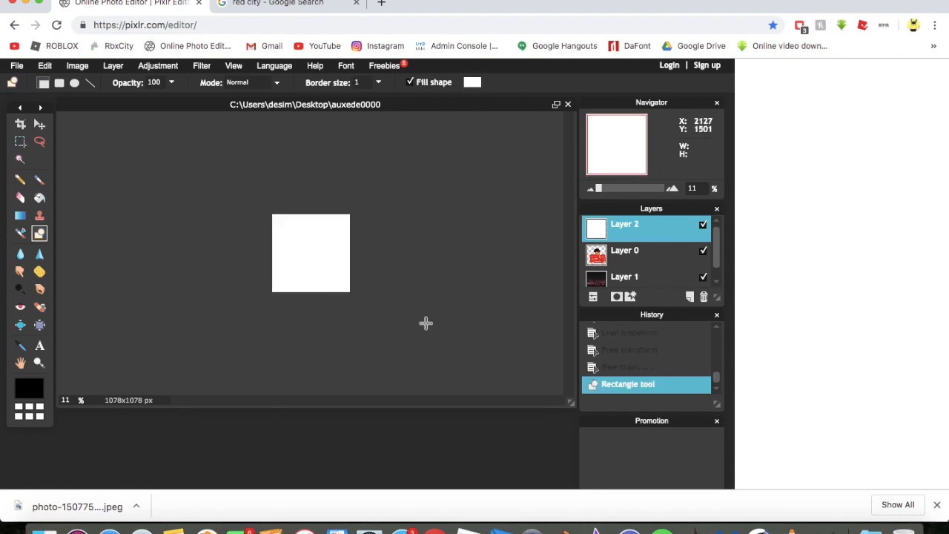
- Clear a 1:1 marquee selection of about 1023 x 1023 px from the white layer, leaving a thin border around the canvas
{"action": "scroll", "coordinate": [314, 222], "scroll_direction": "up", "scroll_amount": 3}
{"action": "scroll", "coordinate": [313, 222], "scroll_direction": "down", "scroll_amount": 2}
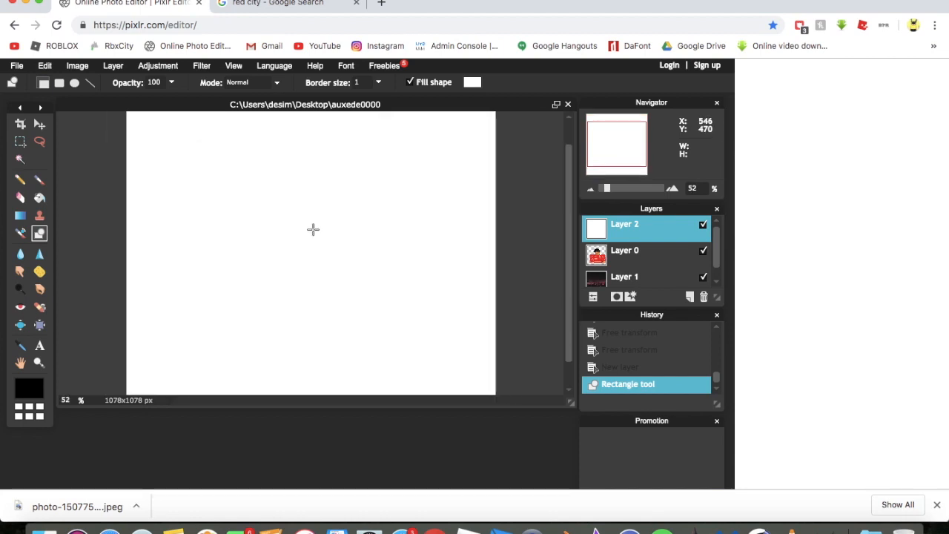
{"action": "scroll", "coordinate": [73, 171], "scroll_direction": "down", "scroll_amount": 3}
{"action": "left_click", "coordinate": [20, 140]}
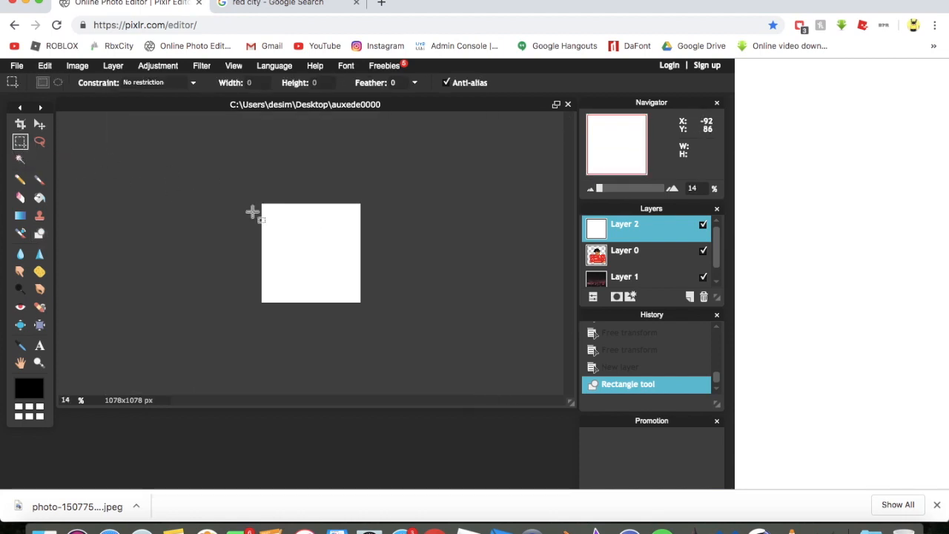
{"action": "scroll", "coordinate": [308, 231], "scroll_direction": "up", "scroll_amount": 2}
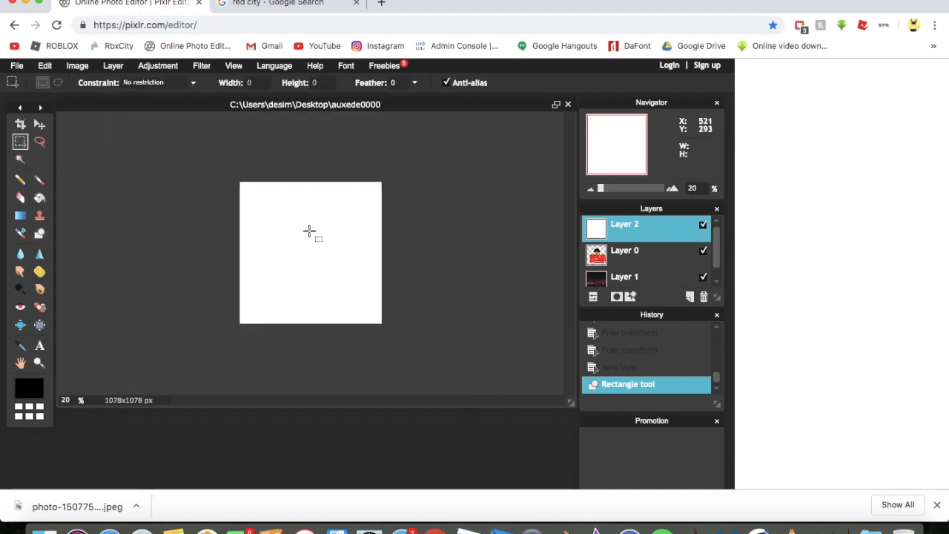
{"action": "left_click", "coordinate": [154, 83]}
{"action": "left_click", "coordinate": [166, 110]}
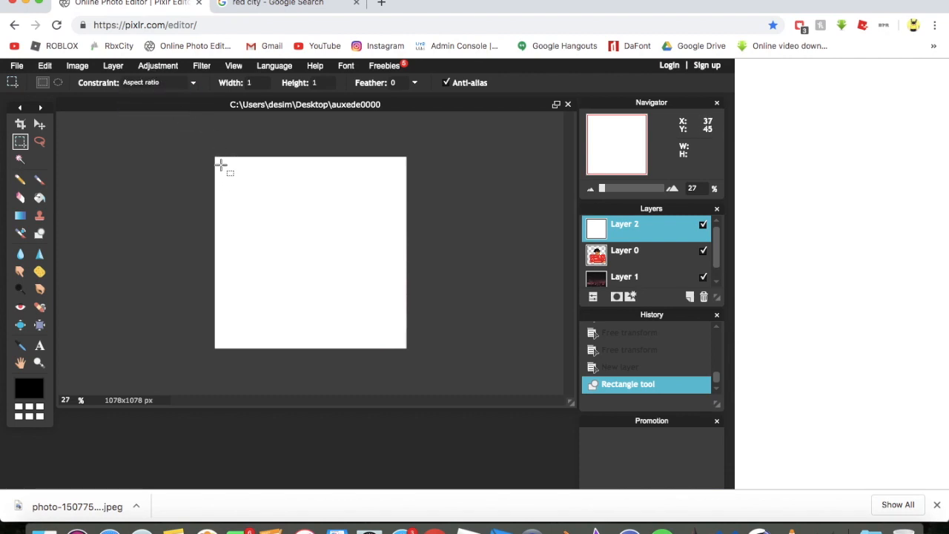
{"action": "left_click_drag", "start_coordinate": [219, 160], "coordinate": [526, 339]}
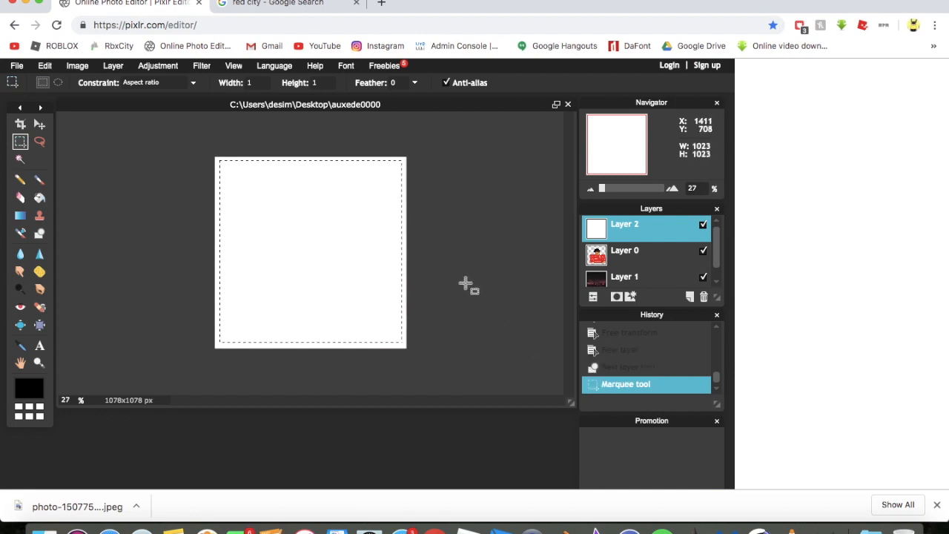
{"action": "key", "text": "Delete"}
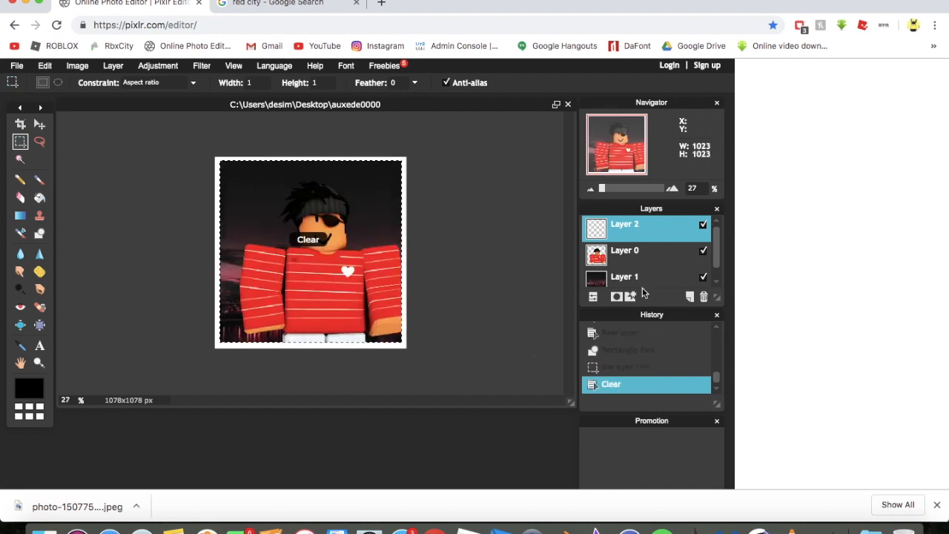
- Set the white border layer's blend mode to Overlay and remove the selection
{"action": "left_click", "coordinate": [594, 298]}
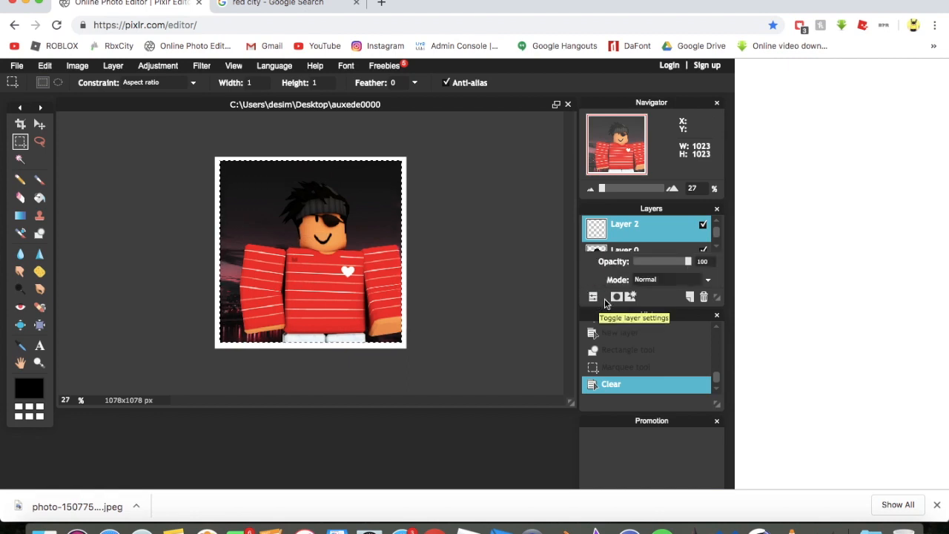
{"action": "left_click", "coordinate": [645, 278]}
{"action": "scroll", "coordinate": [656, 393], "scroll_direction": "down", "scroll_amount": 3}
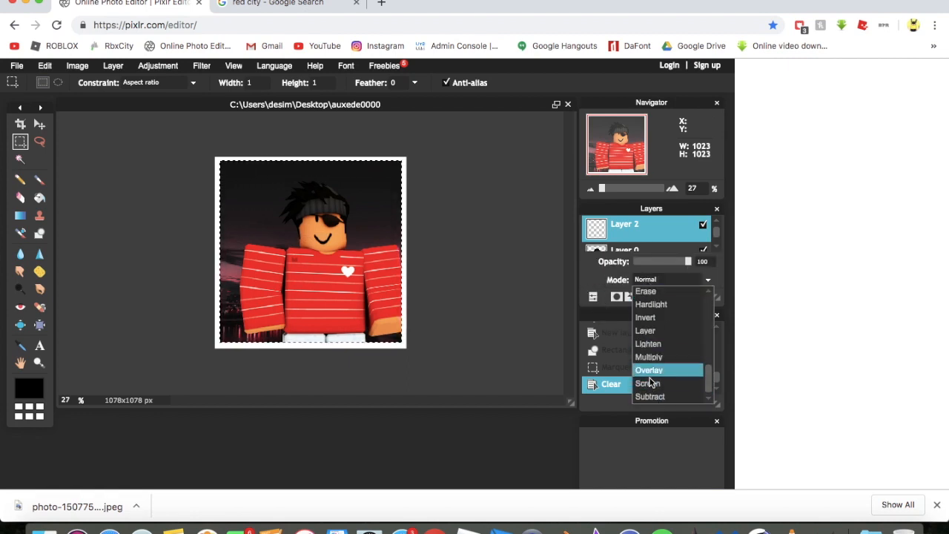
{"action": "left_click", "coordinate": [649, 372]}
{"action": "left_click", "coordinate": [206, 240]}
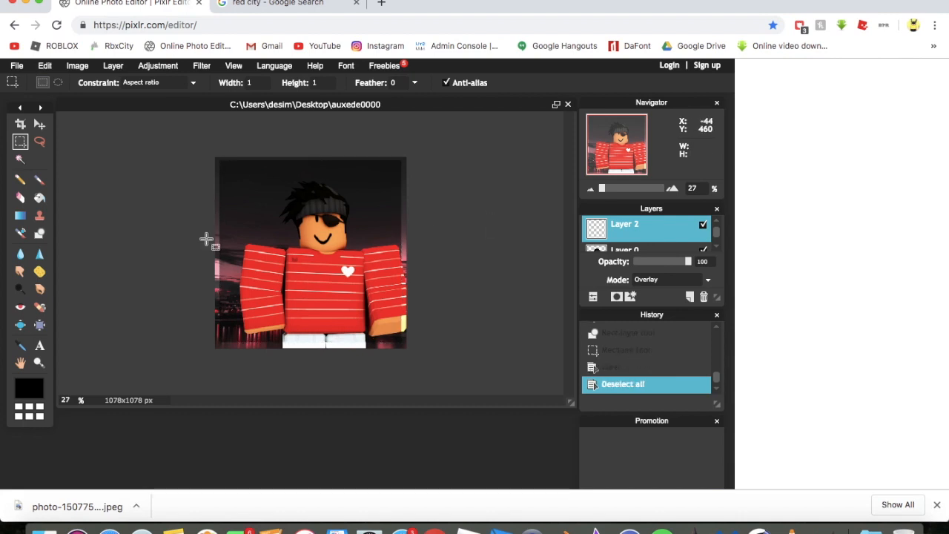
{"action": "left_click", "coordinate": [39, 123]}
{"action": "scroll", "coordinate": [377, 280], "scroll_direction": "down", "scroll_amount": 2}
{"action": "scroll", "coordinate": [375, 281], "scroll_direction": "up", "scroll_amount": 4}
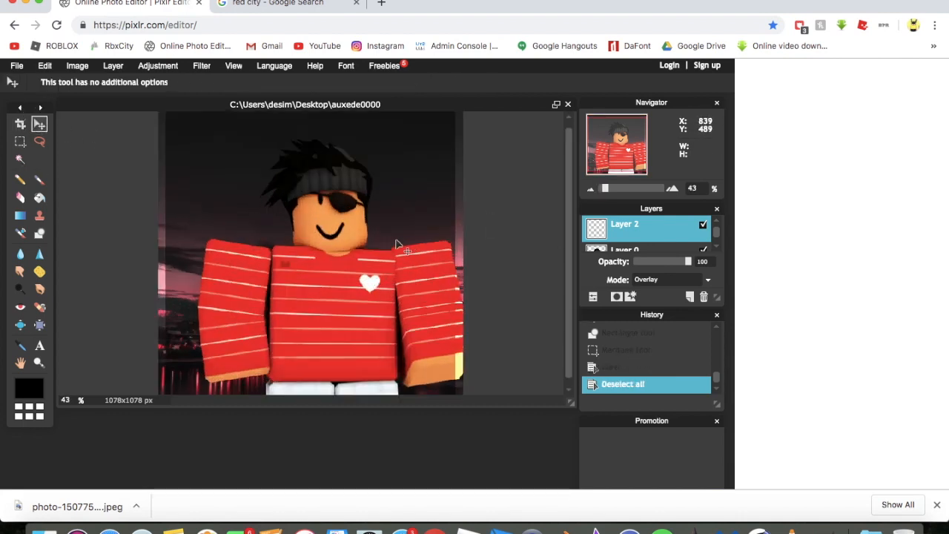
{"action": "scroll", "coordinate": [272, 275], "scroll_direction": "down", "scroll_amount": 4}
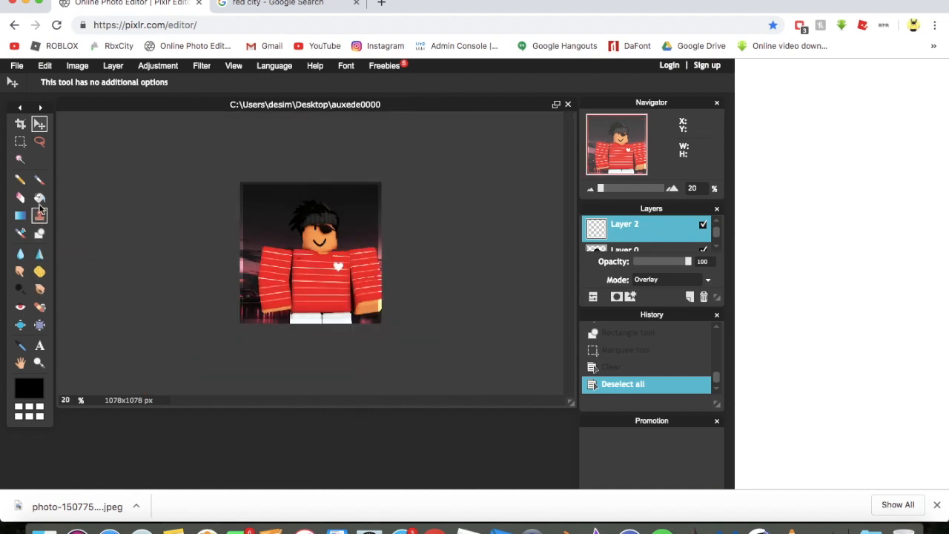
- Add a text layer reading "iBeanMachine" in the bromello font over the picture
{"action": "left_click", "coordinate": [39, 346]}
{"action": "scroll", "coordinate": [222, 270], "scroll_direction": "down", "scroll_amount": 2}
{"action": "scroll", "coordinate": [222, 270], "scroll_direction": "up", "scroll_amount": 4}
{"action": "left_click", "coordinate": [228, 179]}
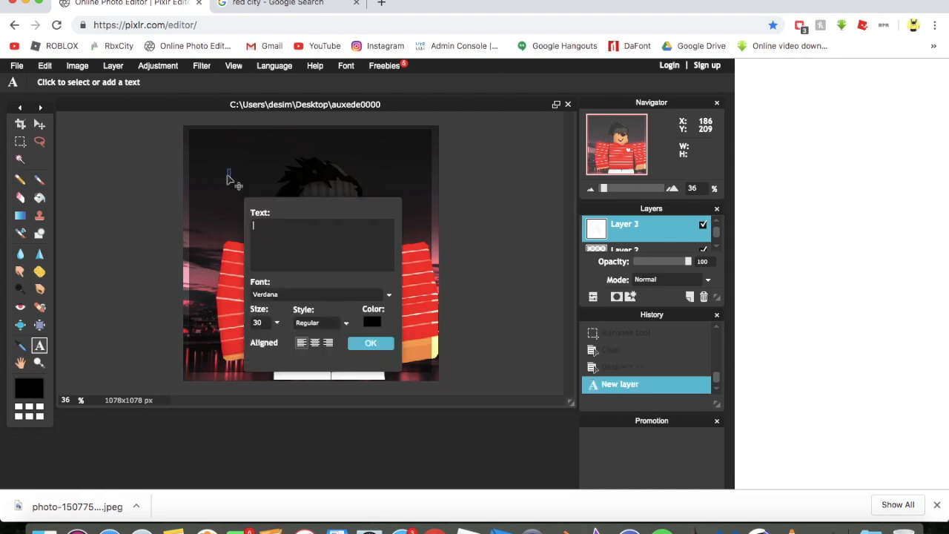
{"action": "left_click", "coordinate": [270, 294]}
{"action": "scroll", "coordinate": [289, 387], "scroll_direction": "down", "scroll_amount": 15}
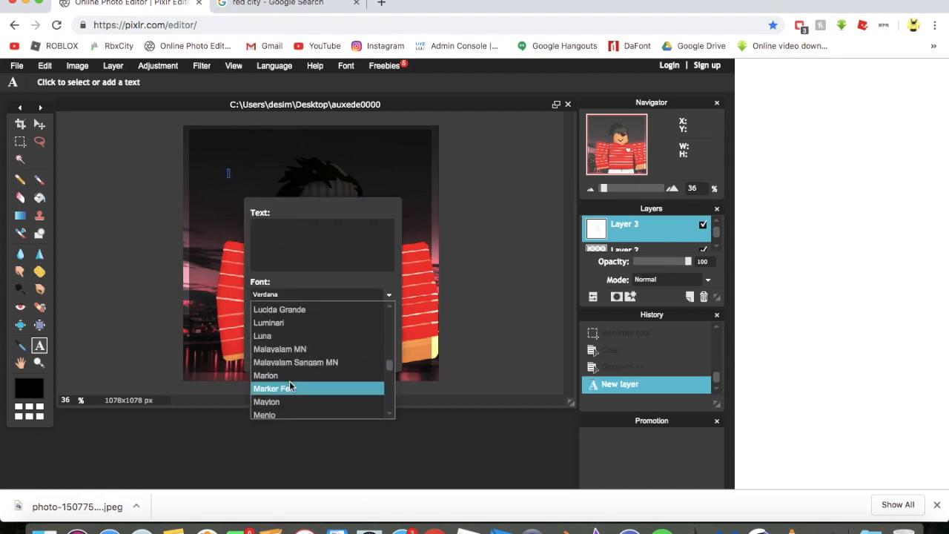
{"action": "scroll", "coordinate": [290, 391], "scroll_direction": "down", "scroll_amount": 8}
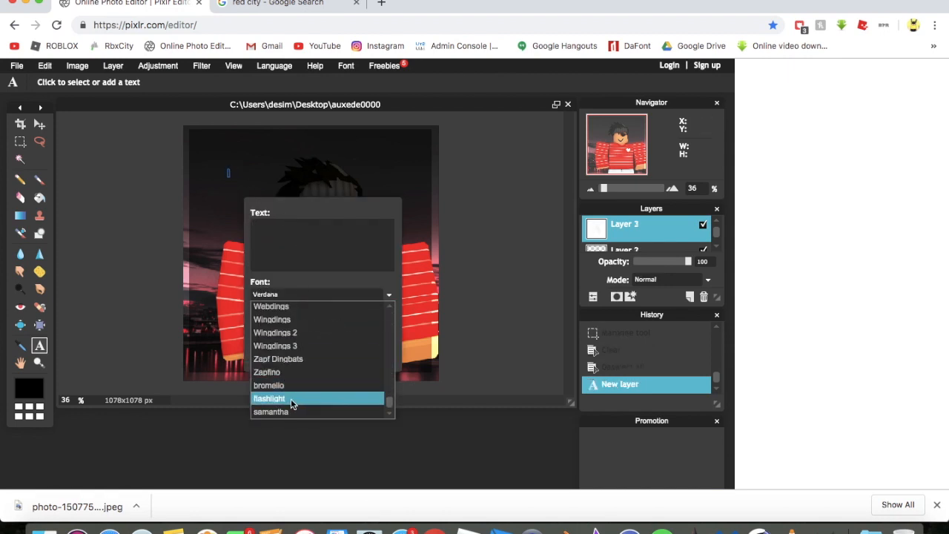
{"action": "left_click", "coordinate": [268, 386]}
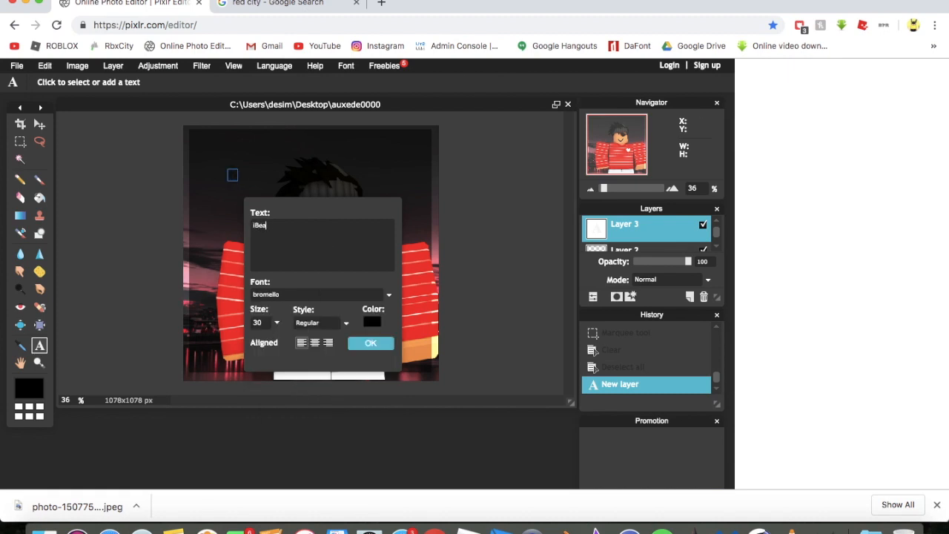
{"action": "type", "text": "achine"}
- Set the iBeanMachine text size to 204 and move the text down onto the character's shirt
{"action": "left_click", "coordinate": [277, 322]}
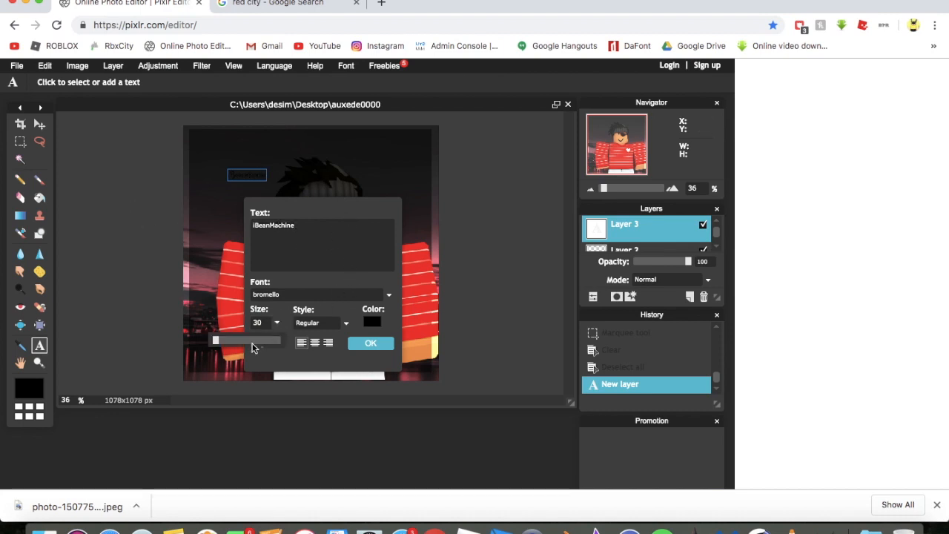
{"action": "left_click_drag", "start_coordinate": [218, 343], "coordinate": [226, 339]}
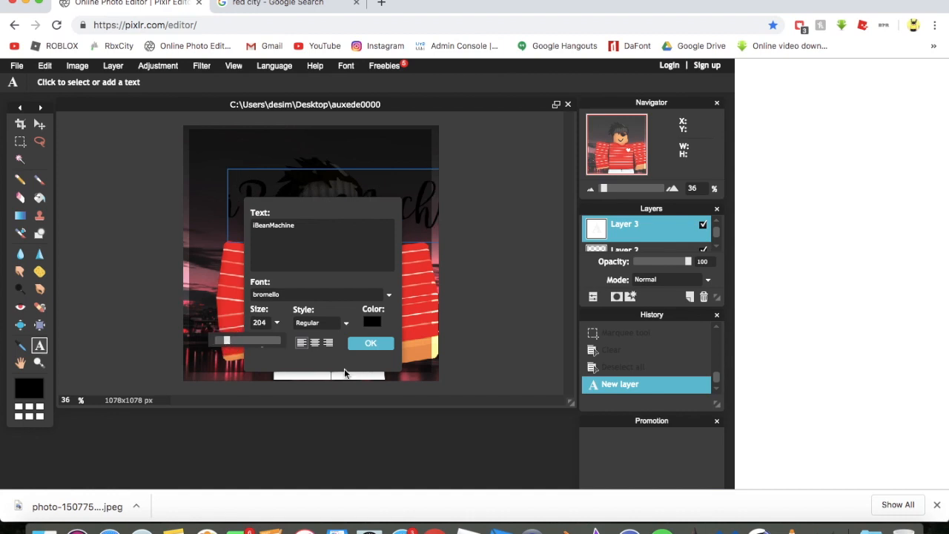
{"action": "left_click", "coordinate": [371, 343]}
{"action": "left_click", "coordinate": [39, 123]}
{"action": "left_click_drag", "start_coordinate": [326, 218], "coordinate": [314, 328]}
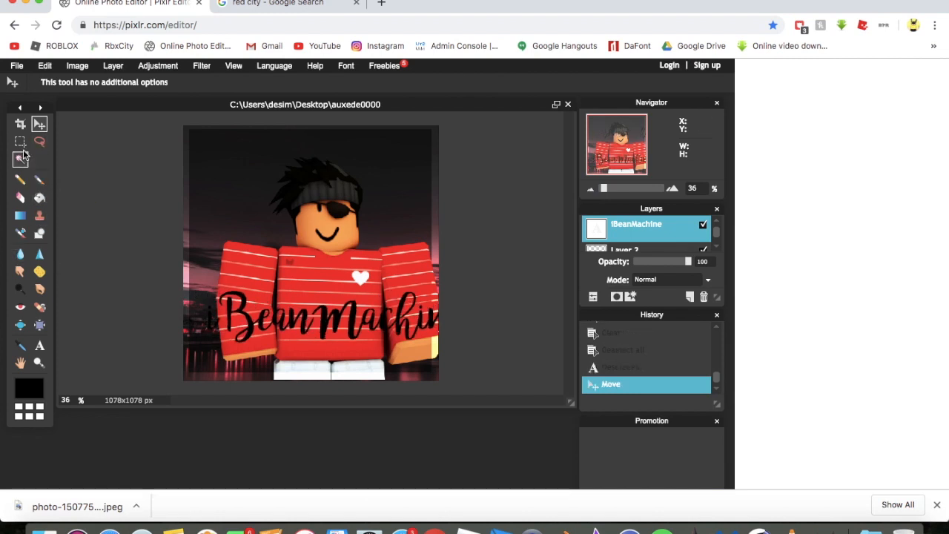
- Reduce the iBeanMachine text size so the whole word fits within the canvas
{"action": "left_click", "coordinate": [39, 345]}
{"action": "left_click", "coordinate": [330, 320]}
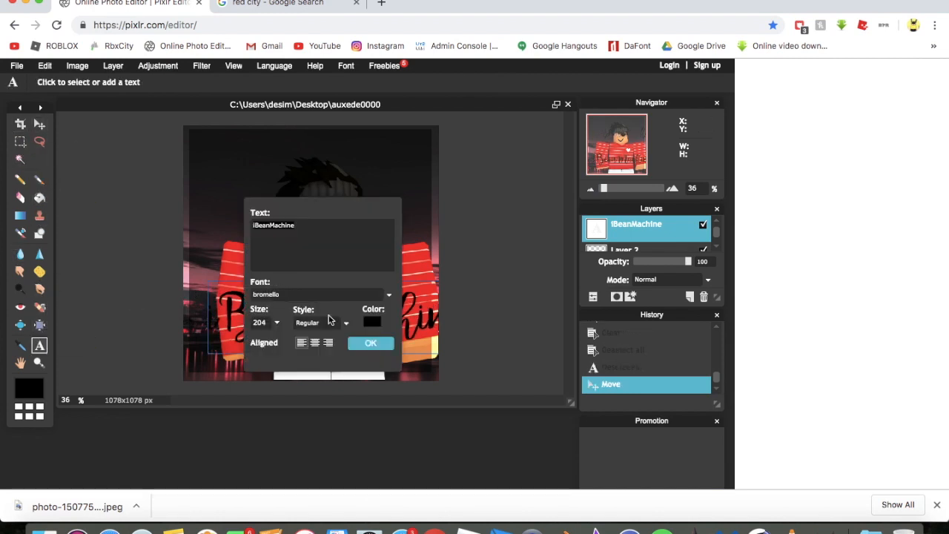
{"action": "left_click", "coordinate": [277, 324]}
{"action": "left_click_drag", "start_coordinate": [254, 333], "coordinate": [224, 341]}
{"action": "left_click", "coordinate": [377, 342]}
- Recolour the iBeanMachine text white (ffffff) and centre it across the character's shirt
{"action": "left_click", "coordinate": [311, 300]}
{"action": "left_click", "coordinate": [370, 322]}
{"action": "left_click", "coordinate": [287, 173]}
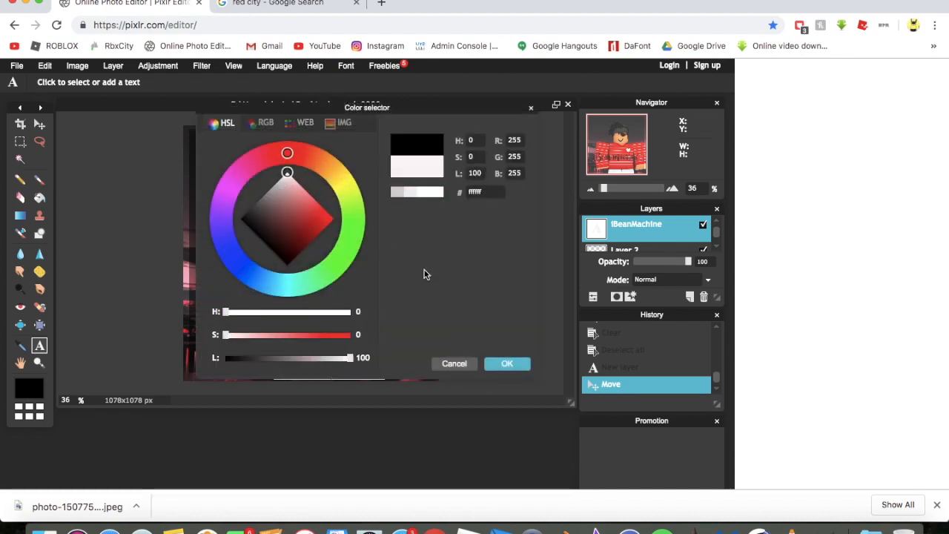
{"action": "left_click", "coordinate": [515, 364]}
{"action": "left_click", "coordinate": [361, 342]}
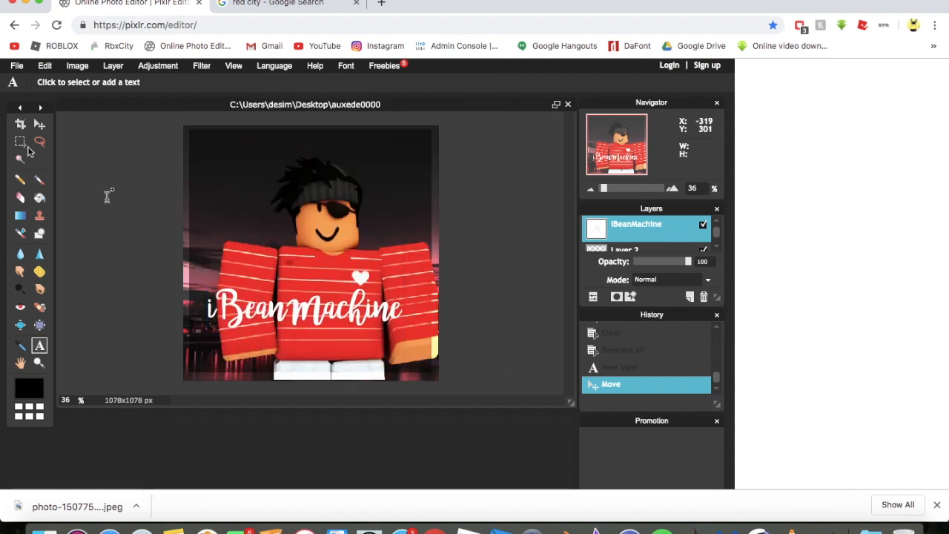
{"action": "left_click", "coordinate": [39, 124]}
{"action": "left_click_drag", "start_coordinate": [342, 309], "coordinate": [357, 306]}
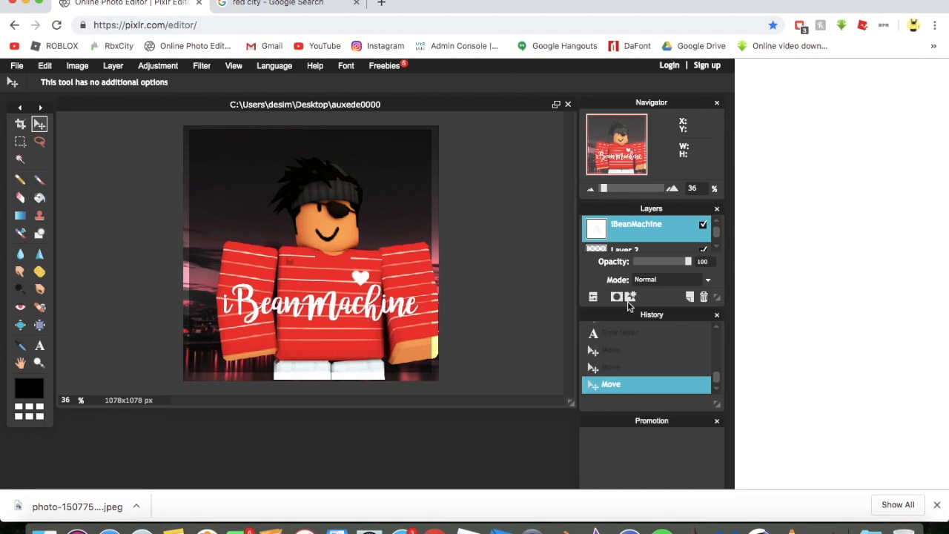
- Enable an Outer glow layer style on the text layer and raise its hardness to 10
{"action": "left_click", "coordinate": [632, 297]}
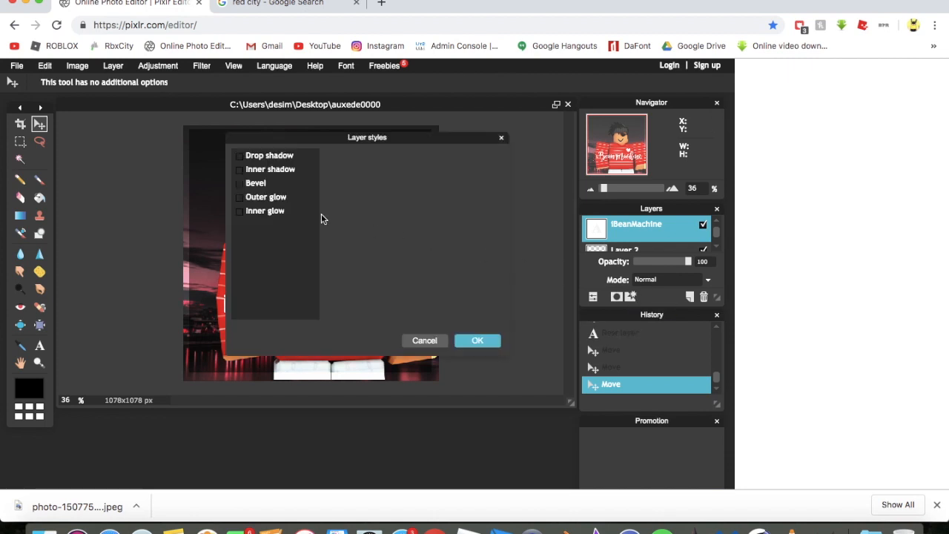
{"action": "left_click", "coordinate": [270, 197]}
{"action": "left_click_drag", "start_coordinate": [428, 138], "coordinate": [678, 127]}
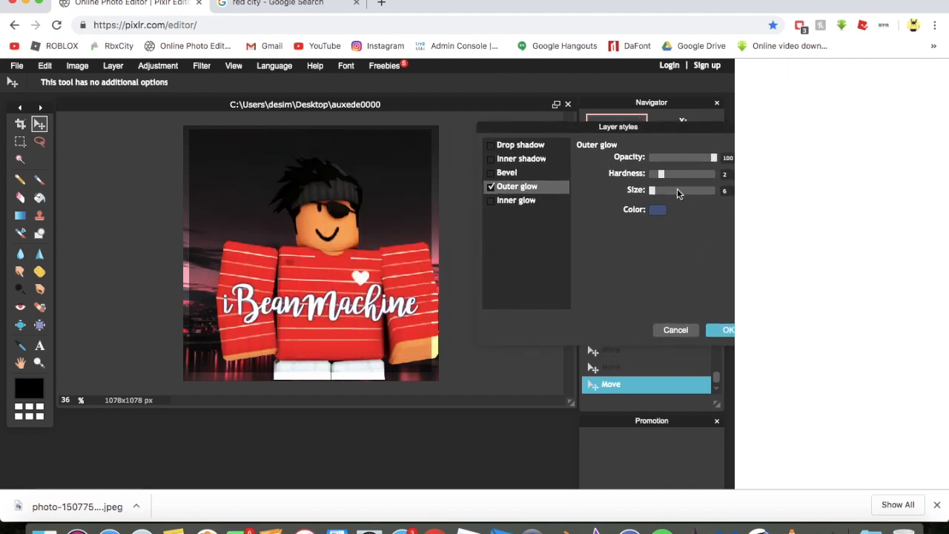
{"action": "left_click_drag", "start_coordinate": [662, 178], "coordinate": [777, 178]}
- Change the text's outer glow colour to red, ff1e00
{"action": "left_click", "coordinate": [658, 211]}
{"action": "left_click", "coordinate": [536, 243]}
{"action": "left_click", "coordinate": [544, 202]}
{"action": "left_click", "coordinate": [546, 130]}
{"action": "mouse_move", "coordinate": [552, 198]}
{"action": "left_mouse_down"}
{"action": "mouse_move", "coordinate": [599, 161]}
{"action": "mouse_move", "coordinate": [768, 329]}
{"action": "left_mouse_up"}
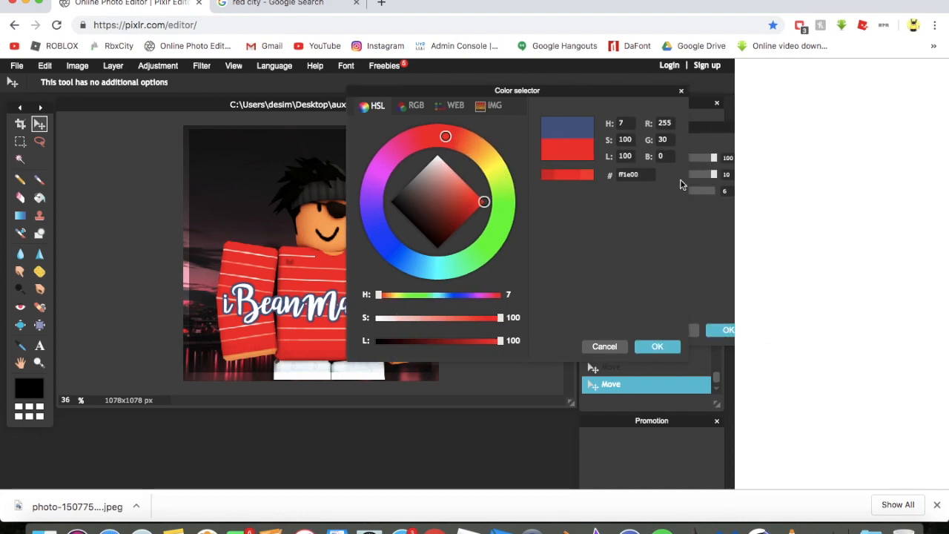
{"action": "left_click", "coordinate": [657, 347]}
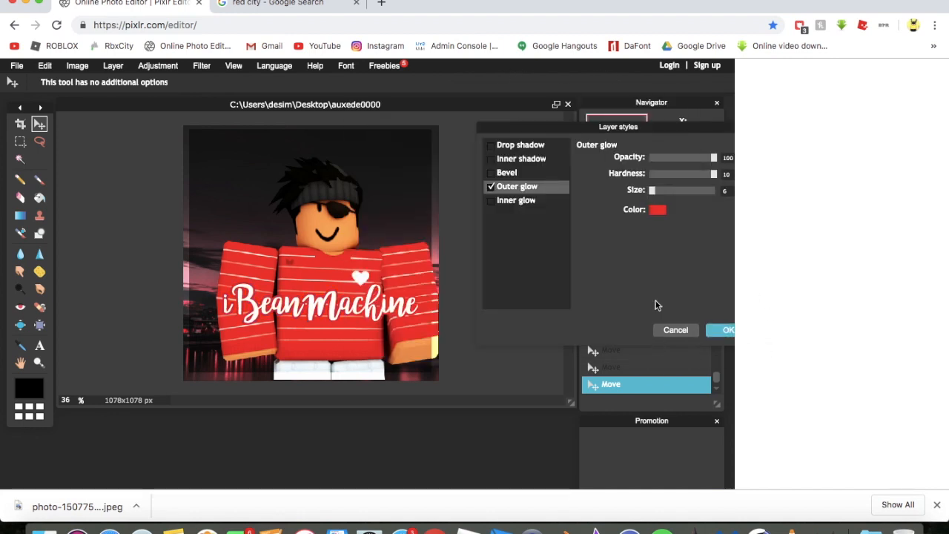
- Fine-tune the outer glow's size, apply the layer style, and shift the text slightly lower on the shirt
{"action": "left_click_drag", "start_coordinate": [653, 190], "coordinate": [654, 192]}
{"action": "left_click", "coordinate": [726, 329]}
{"action": "left_click_drag", "start_coordinate": [279, 318], "coordinate": [300, 312]}
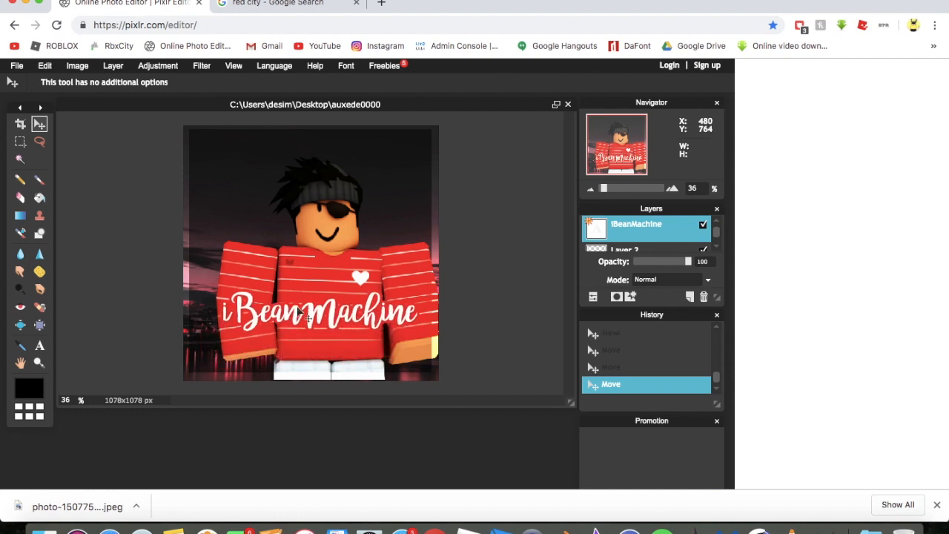
- Switch to the Google results for the city photo and search for "overlays for editing" instead
{"action": "left_click", "coordinate": [243, 9]}
{"action": "left_click", "coordinate": [286, 26]}
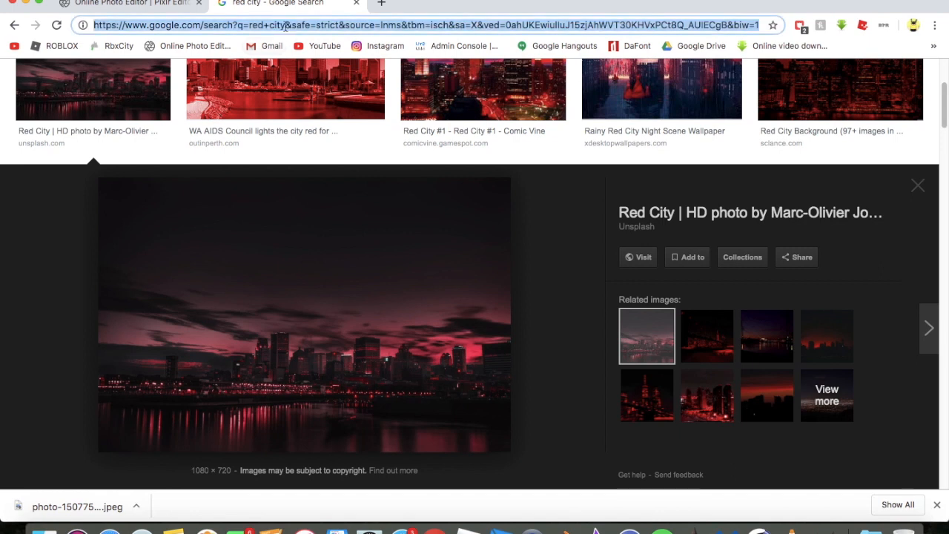
{"action": "key", "text": "BackSpace"}
{"action": "type", "text": "over"}
{"action": "type", "text": "la"}
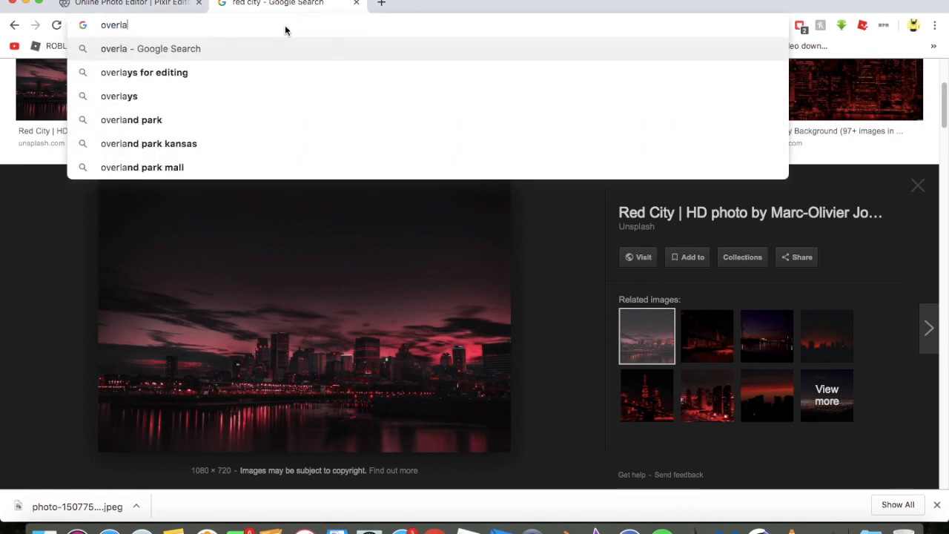
{"action": "type", "text": "ys for editing"}
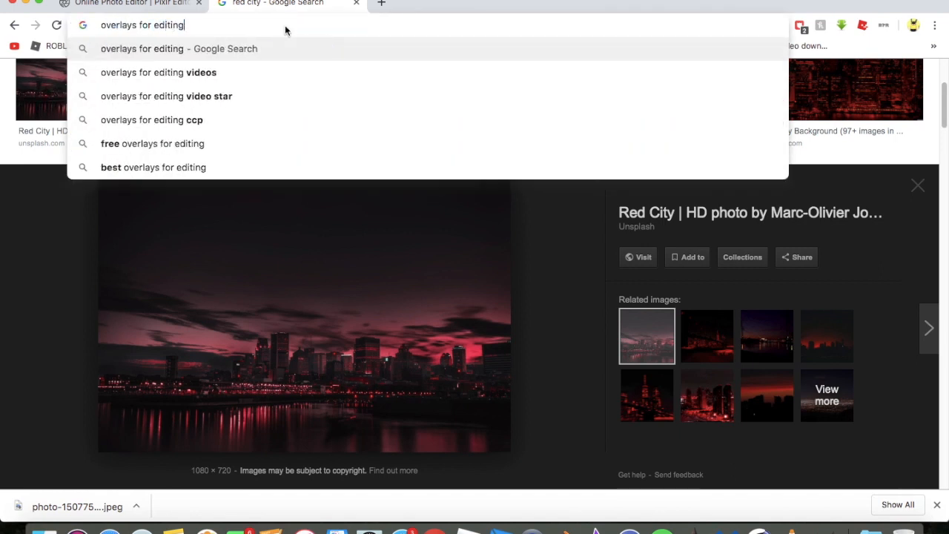
{"action": "key", "text": "Return"}
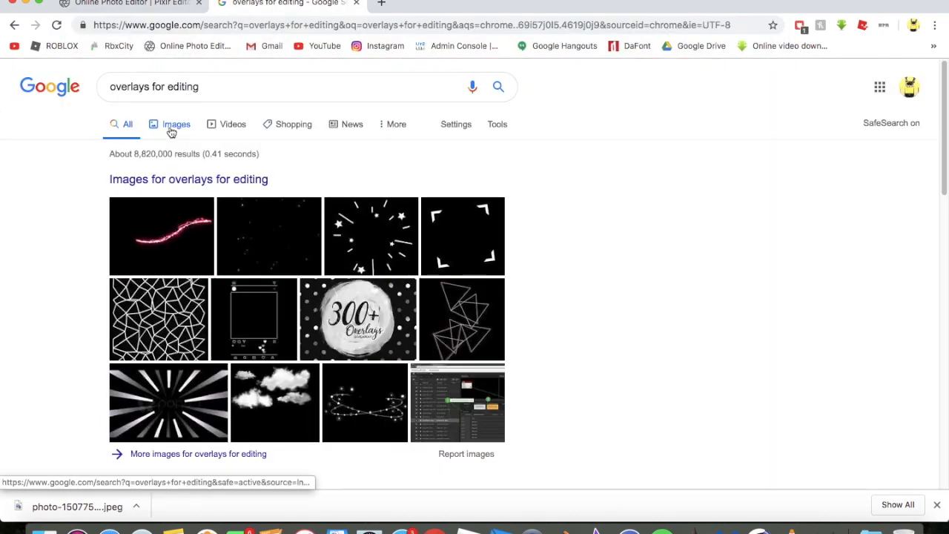
- Show the image results for the overlay search and save the white corner-bracket overlay to the Desktop as a JPEG
{"action": "left_click", "coordinate": [172, 131]}
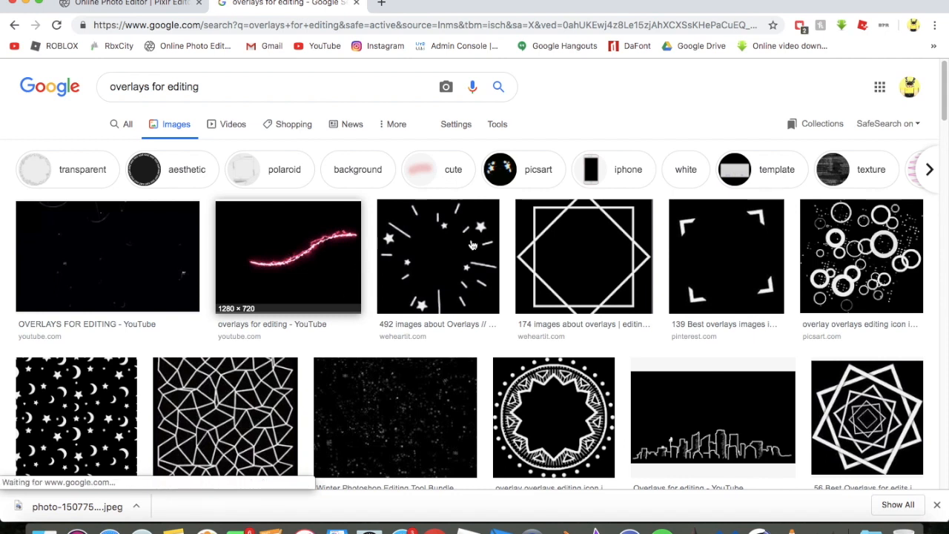
{"action": "left_click", "coordinate": [726, 256]}
{"action": "right_click", "coordinate": [346, 289]}
{"action": "left_click", "coordinate": [445, 384]}
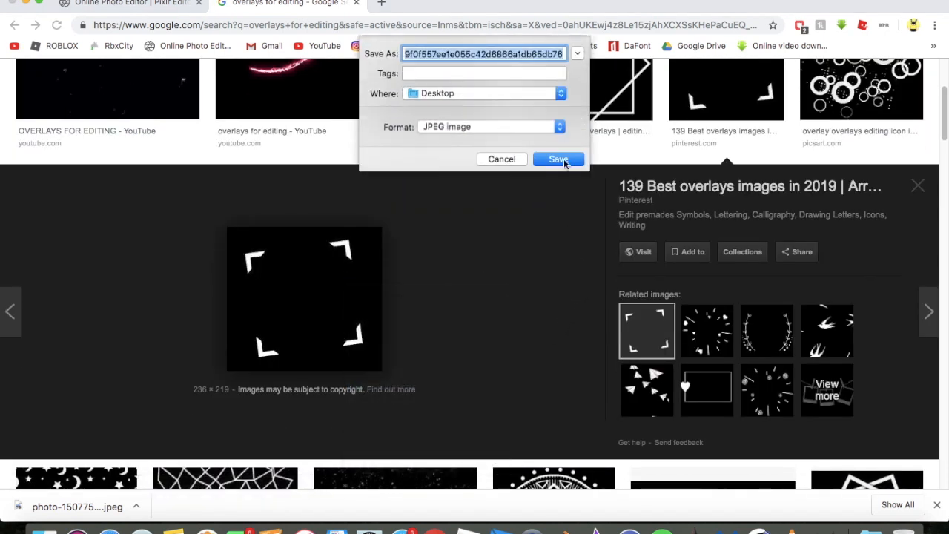
{"action": "left_click", "coordinate": [559, 158]}
- Open the related leafy-branch overlay and save it to the Desktop as original in JPEG format
{"action": "left_click", "coordinate": [767, 330]}
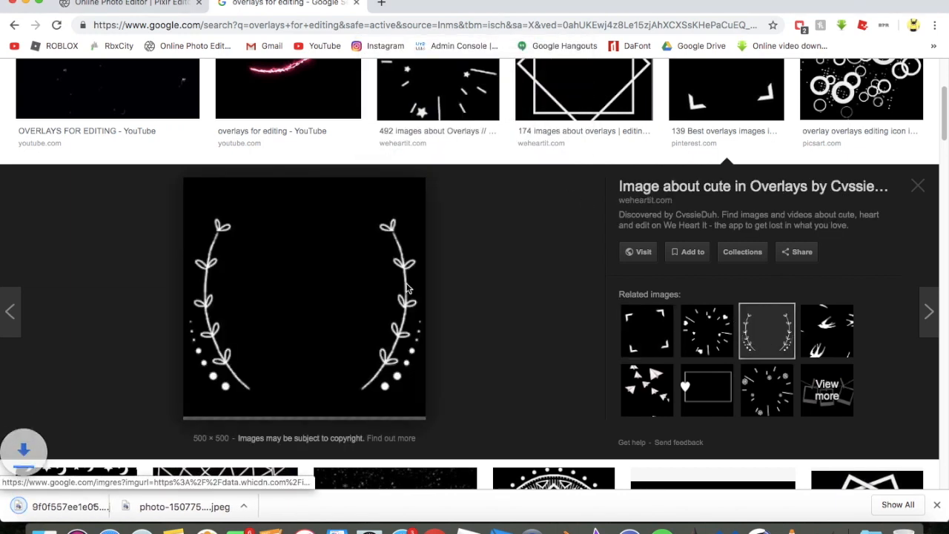
{"action": "right_click", "coordinate": [354, 265]}
{"action": "left_click", "coordinate": [551, 267]}
{"action": "right_click", "coordinate": [339, 276]}
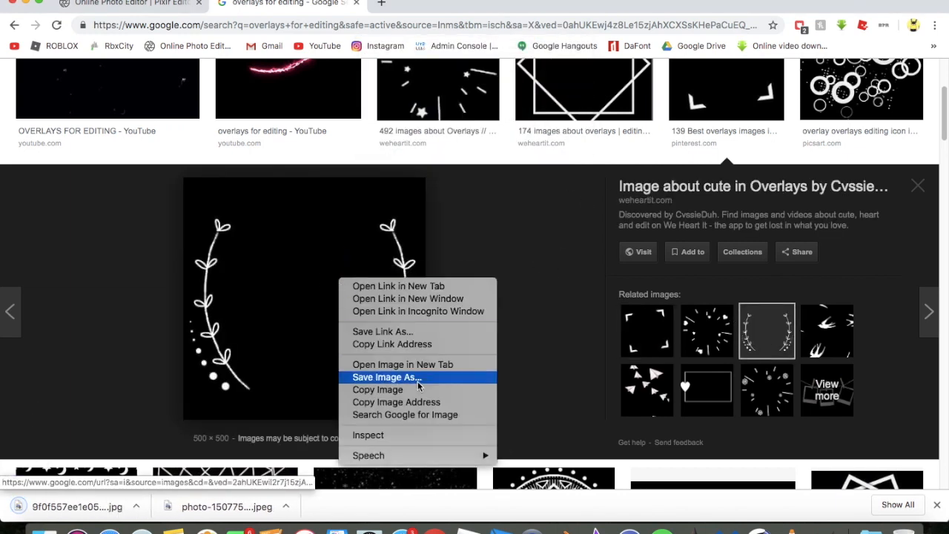
{"action": "left_click", "coordinate": [559, 302]}
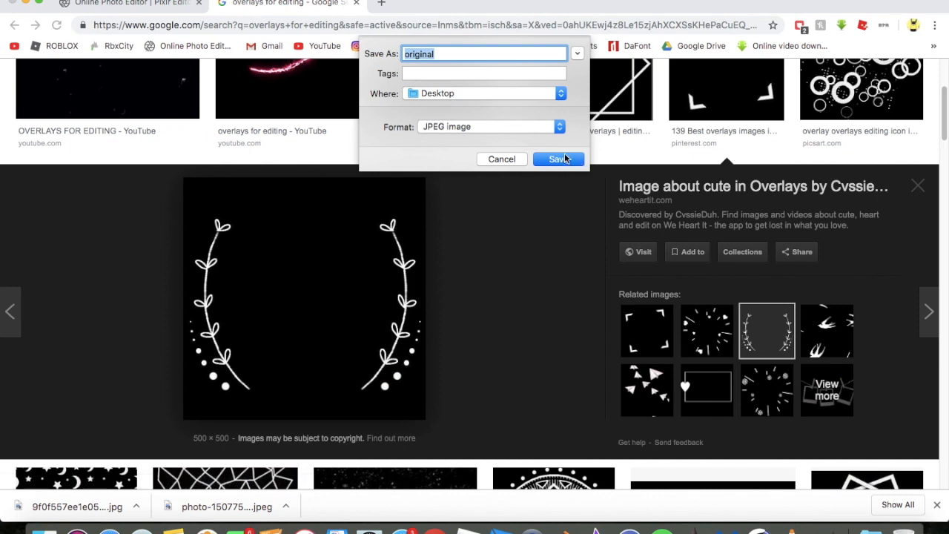
{"action": "left_click", "coordinate": [545, 160]}
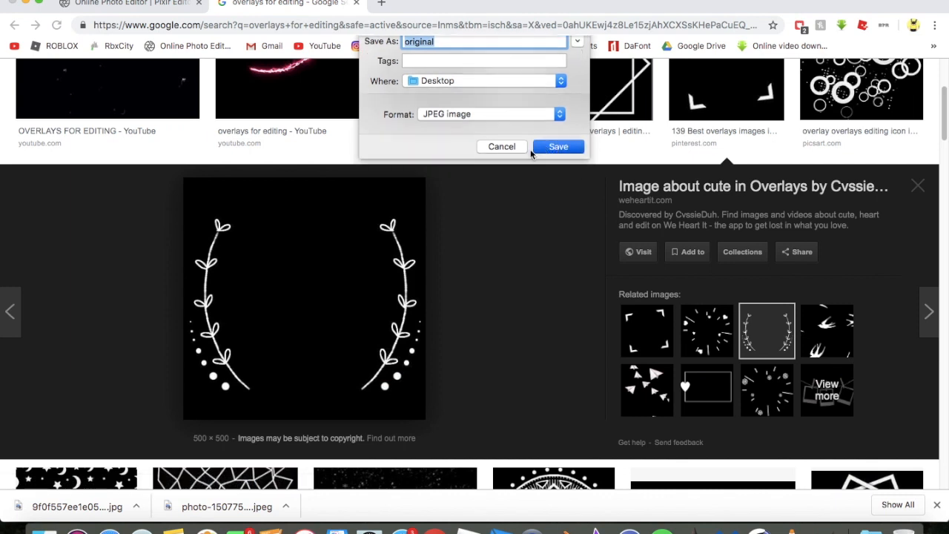
- Switch back to Pixlr Editor and add the corner-bracket image 9f0f557ee1e055c42d6866a1db65db76.jpg from the Desktop as a new layer
{"action": "left_click", "coordinate": [130, 4]}
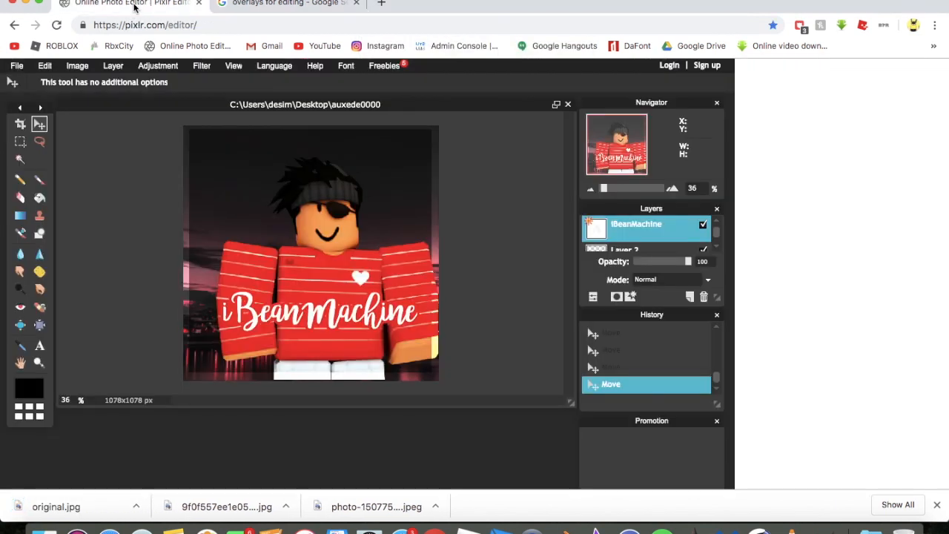
{"action": "left_click", "coordinate": [113, 66]}
{"action": "left_click", "coordinate": [141, 122]}
{"action": "left_click", "coordinate": [400, 162]}
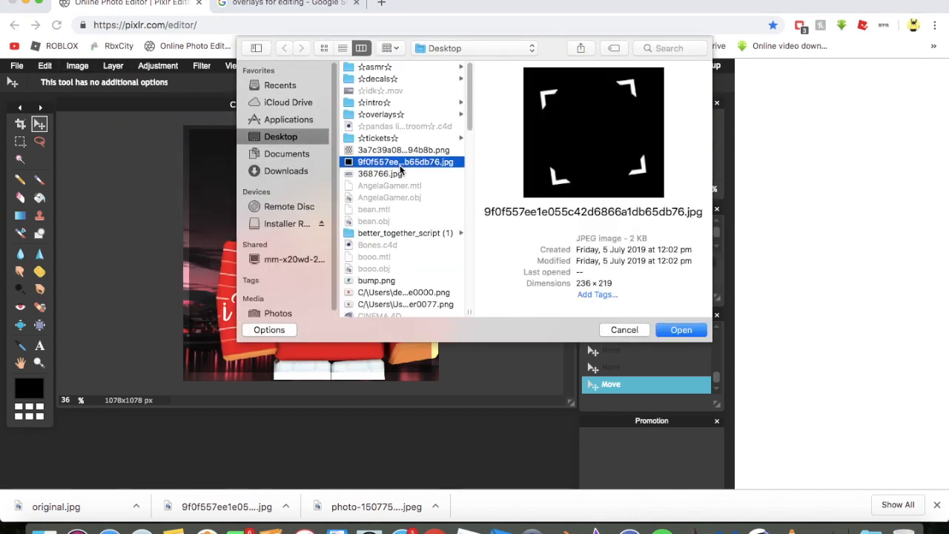
{"action": "double_click", "coordinate": [401, 161]}
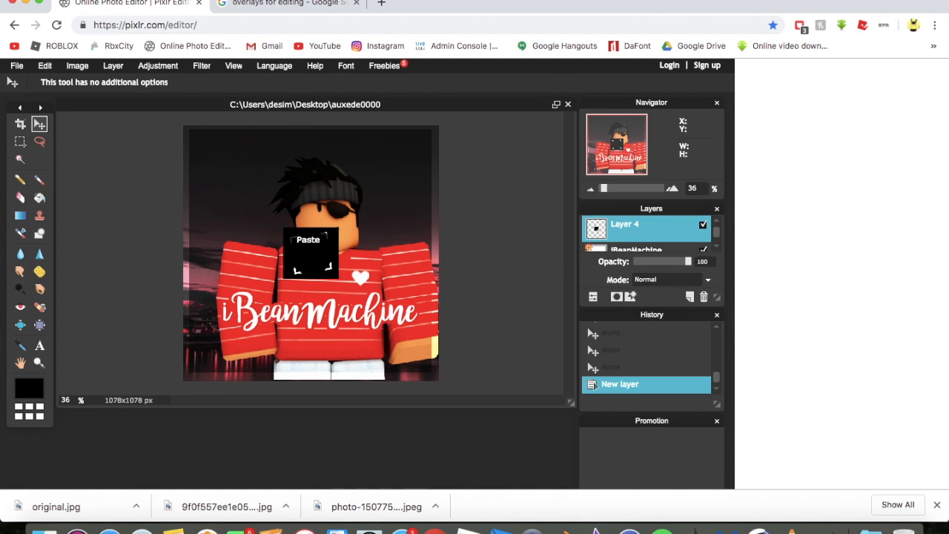
- Enlarge the corner-bracket layer with Free transform to fill the canvas and set its blend mode to Add
{"action": "left_click", "coordinate": [41, 66]}
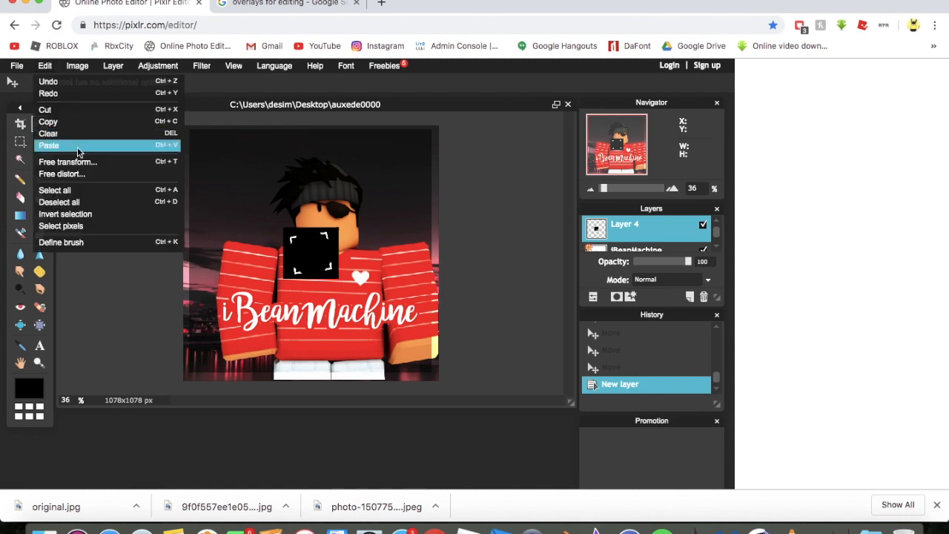
{"action": "left_click", "coordinate": [77, 159]}
{"action": "left_click_drag", "start_coordinate": [282, 227], "coordinate": [184, 123]}
{"action": "left_click", "coordinate": [445, 278]}
{"action": "key", "text": "Return"}
{"action": "left_click", "coordinate": [671, 280]}
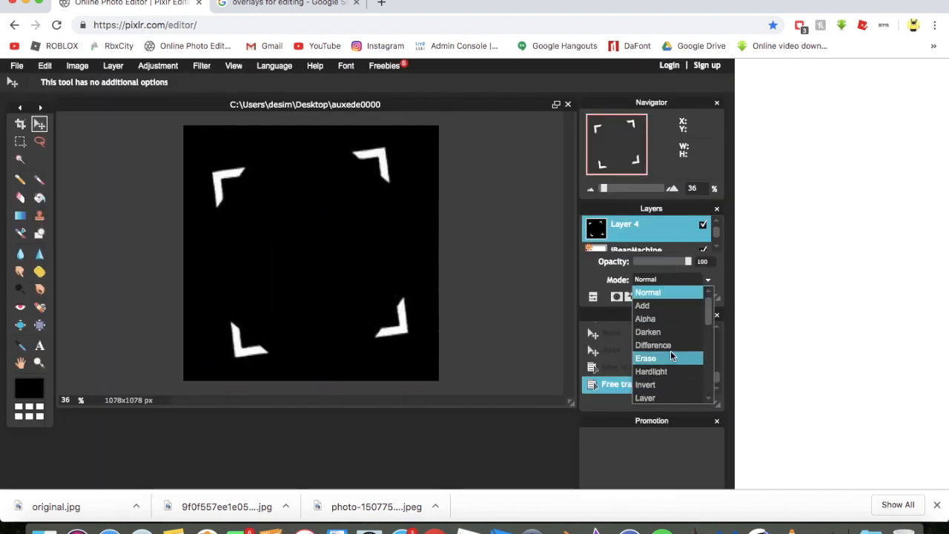
{"action": "left_click", "coordinate": [662, 305]}
- Move the corner-bracket layer, Layer 4, down the layer stack to directly beneath the character's Layer 0
{"action": "mouse_move", "coordinate": [646, 223]}
{"action": "left_mouse_down"}
{"action": "mouse_move", "coordinate": [648, 244]}
{"action": "mouse_move", "coordinate": [657, 232]}
{"action": "mouse_move", "coordinate": [662, 257]}
{"action": "mouse_move", "coordinate": [649, 258]}
{"action": "mouse_move", "coordinate": [635, 214]}
{"action": "mouse_move", "coordinate": [642, 234]}
{"action": "left_mouse_up"}
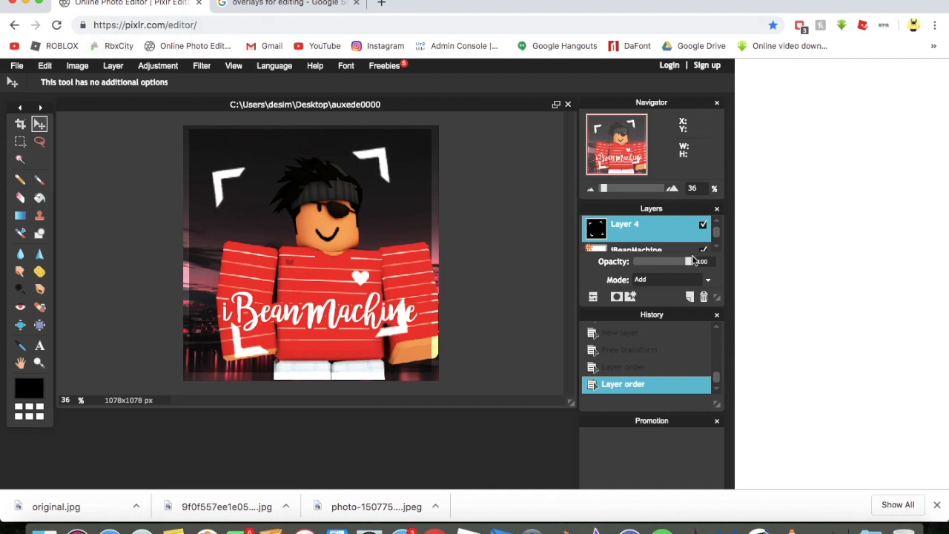
{"action": "left_click", "coordinate": [630, 296]}
{"action": "left_click", "coordinate": [628, 293]}
{"action": "left_click", "coordinate": [599, 298]}
{"action": "left_click_drag", "start_coordinate": [639, 231], "coordinate": [636, 287]}
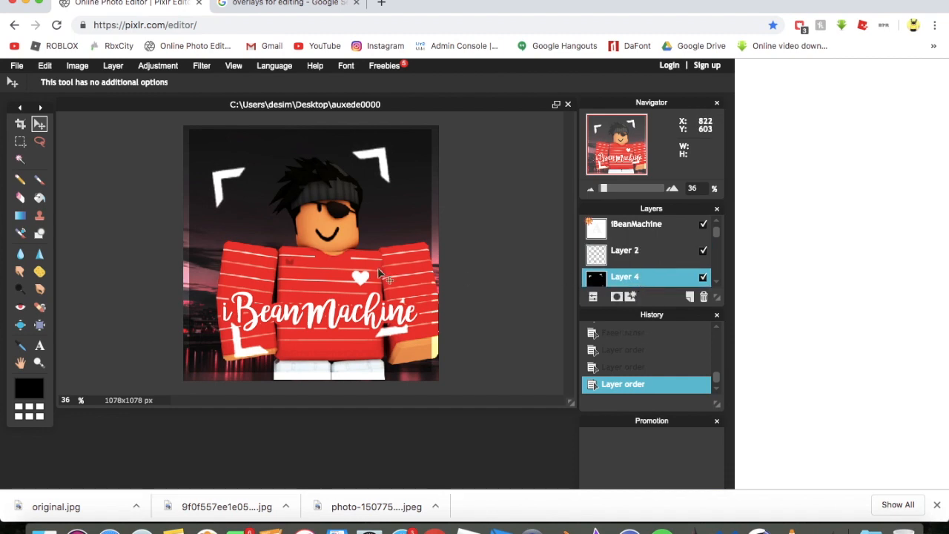
{"action": "scroll", "coordinate": [662, 258], "scroll_direction": "down", "scroll_amount": 1}
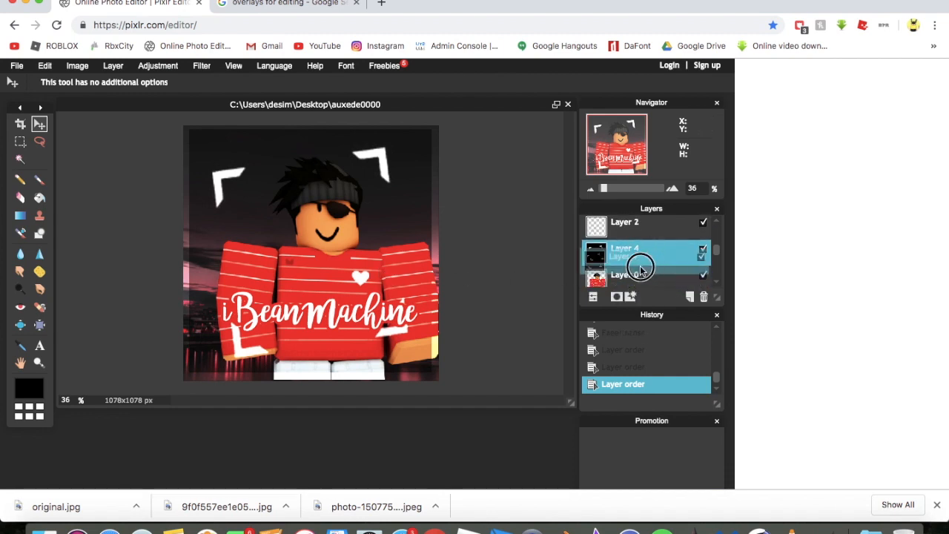
{"action": "scroll", "coordinate": [642, 274], "scroll_direction": "down", "scroll_amount": 1}
{"action": "left_click_drag", "start_coordinate": [647, 234], "coordinate": [619, 273]}
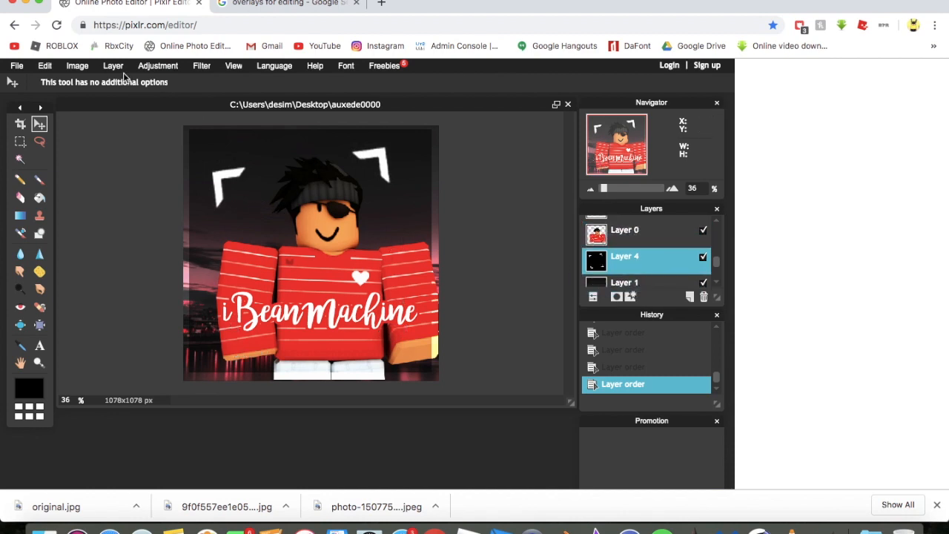
- Add the leafy-branch overlay original.jpg from the Desktop as a new layer above Layer 4
{"action": "left_click", "coordinate": [43, 67]}
{"action": "mouse_move", "coordinate": [92, 72]}
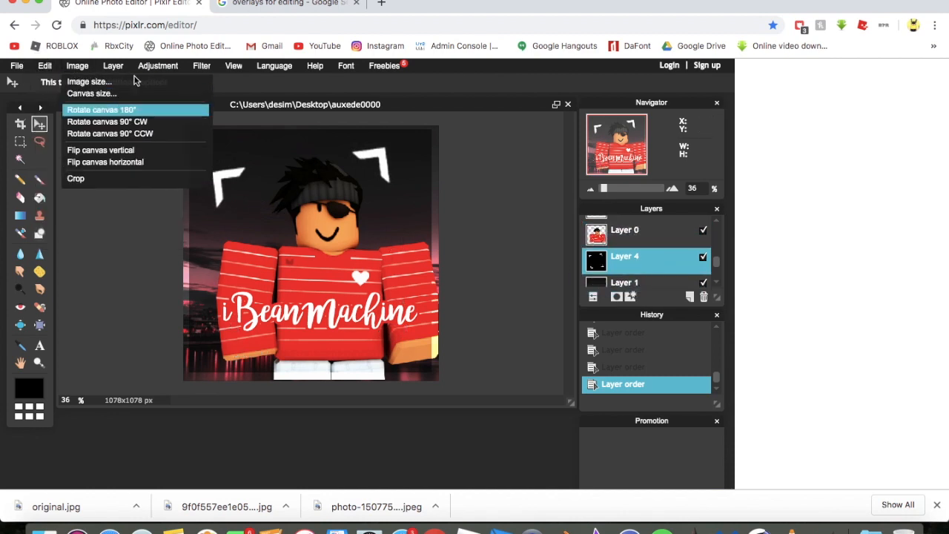
{"action": "left_click", "coordinate": [138, 123]}
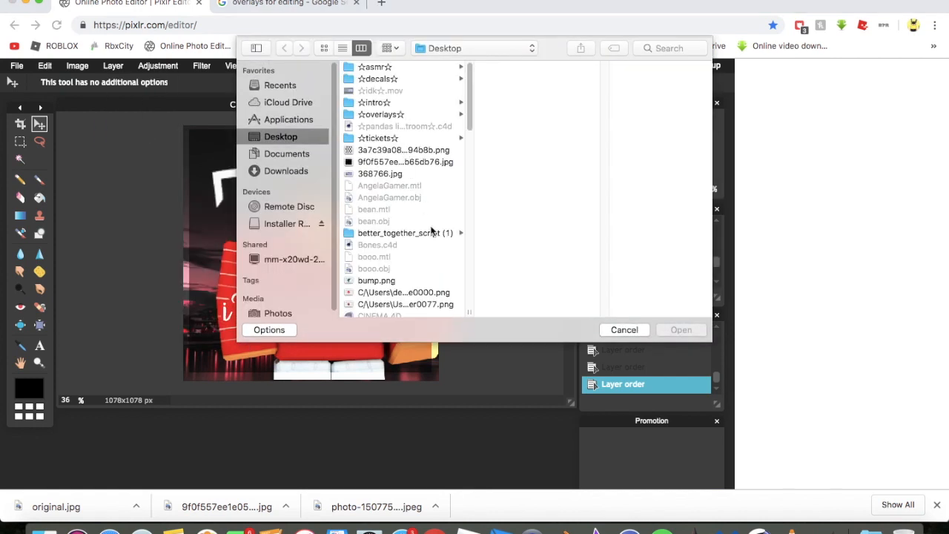
{"action": "scroll", "coordinate": [430, 232], "scroll_direction": "down", "scroll_amount": 10}
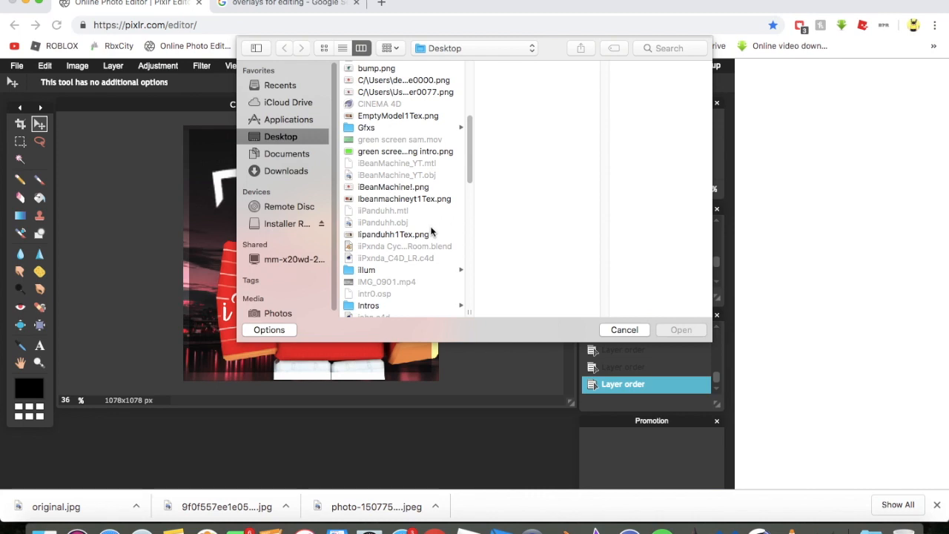
{"action": "scroll", "coordinate": [428, 223], "scroll_direction": "down", "scroll_amount": 4}
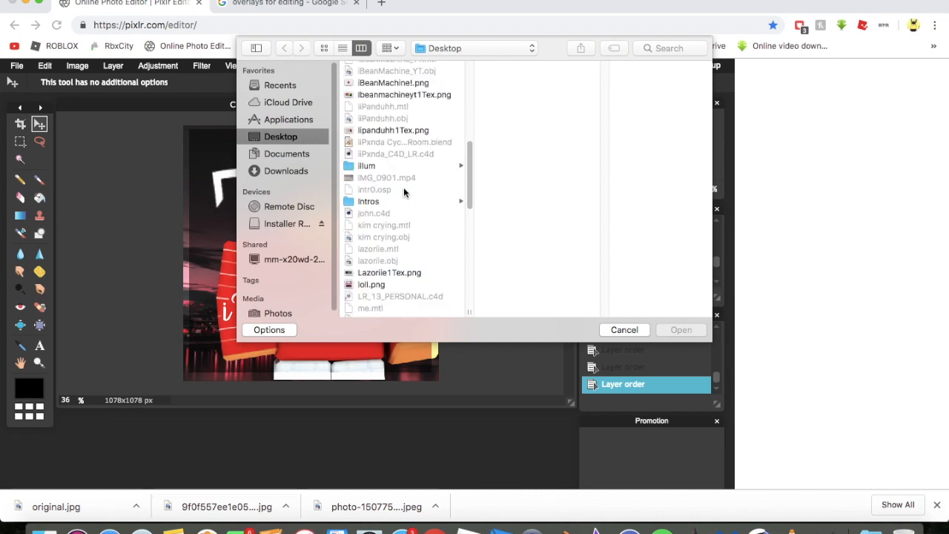
{"action": "scroll", "coordinate": [404, 191], "scroll_direction": "down", "scroll_amount": 8}
{"action": "left_click", "coordinate": [395, 224]}
{"action": "left_click", "coordinate": [395, 194]}
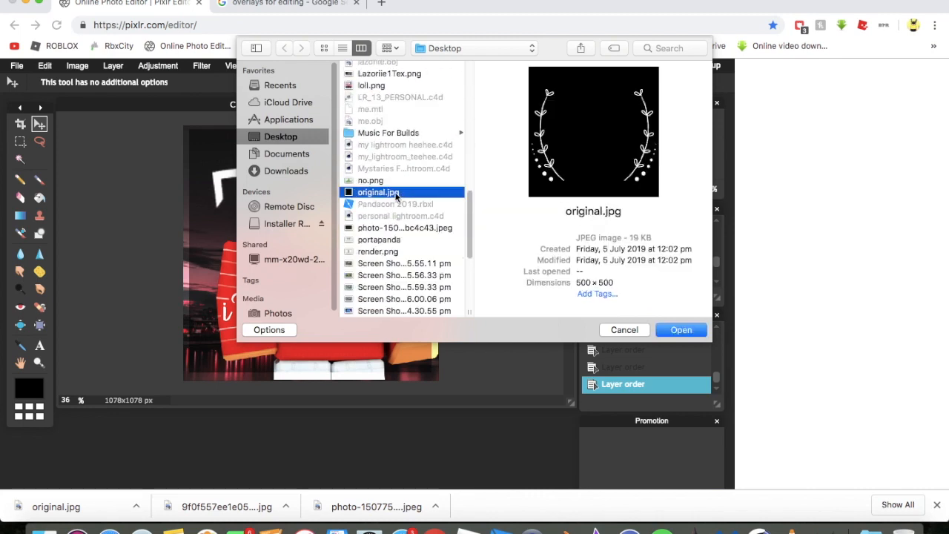
{"action": "double_click", "coordinate": [395, 194]}
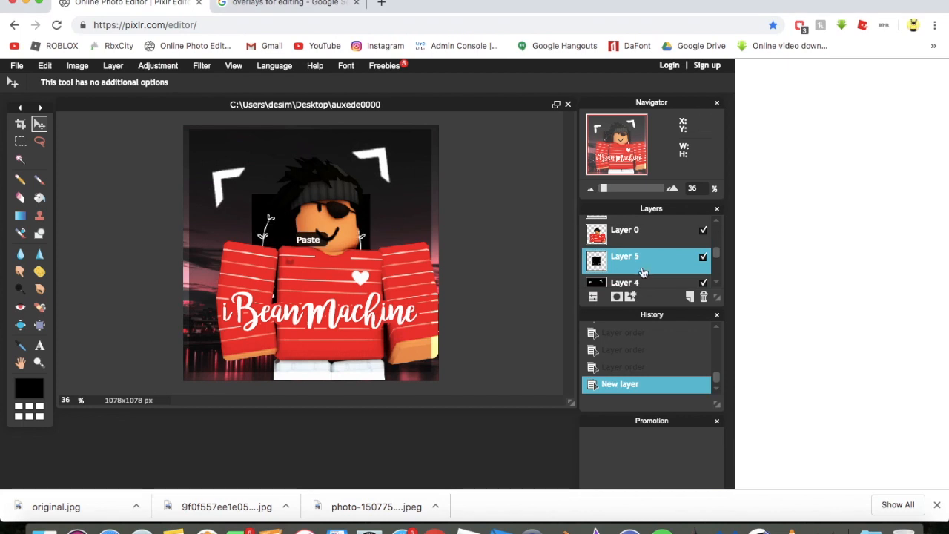
- Enlarge the leafy-branch layer with Free transform to cover the canvas, straighten its tilt, and apply the changes
{"action": "left_click", "coordinate": [46, 65]}
{"action": "left_click", "coordinate": [67, 161]}
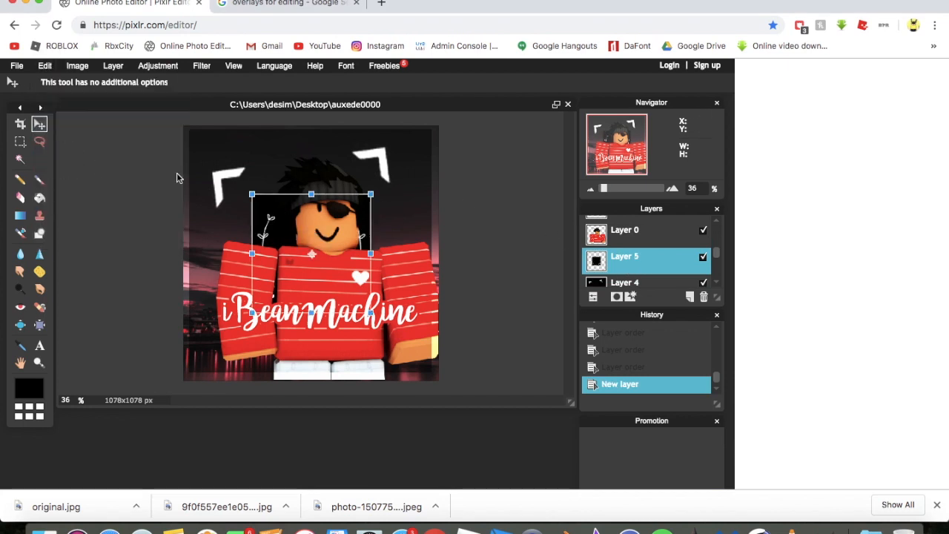
{"action": "left_click_drag", "start_coordinate": [256, 188], "coordinate": [236, 153]}
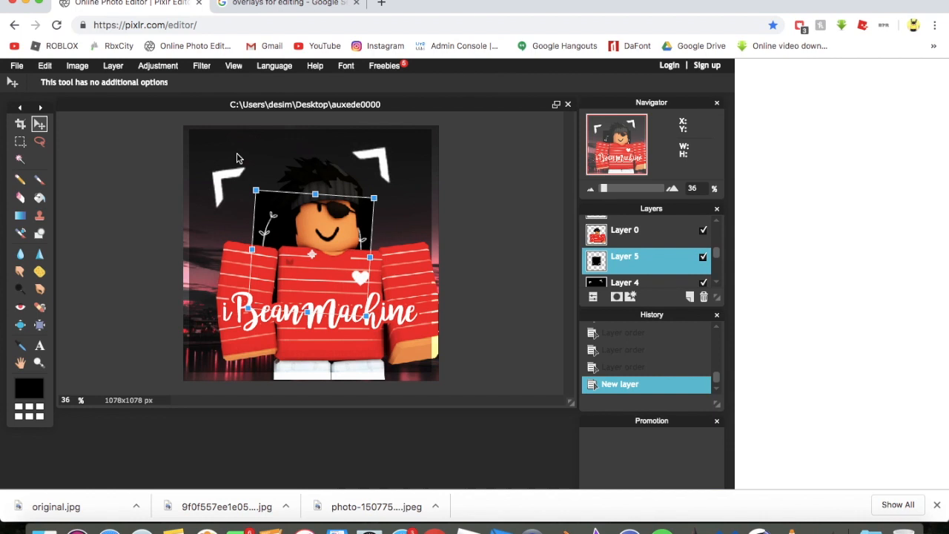
{"action": "left_click_drag", "start_coordinate": [257, 183], "coordinate": [177, 127]}
{"action": "left_click_drag", "start_coordinate": [291, 191], "coordinate": [291, 194]}
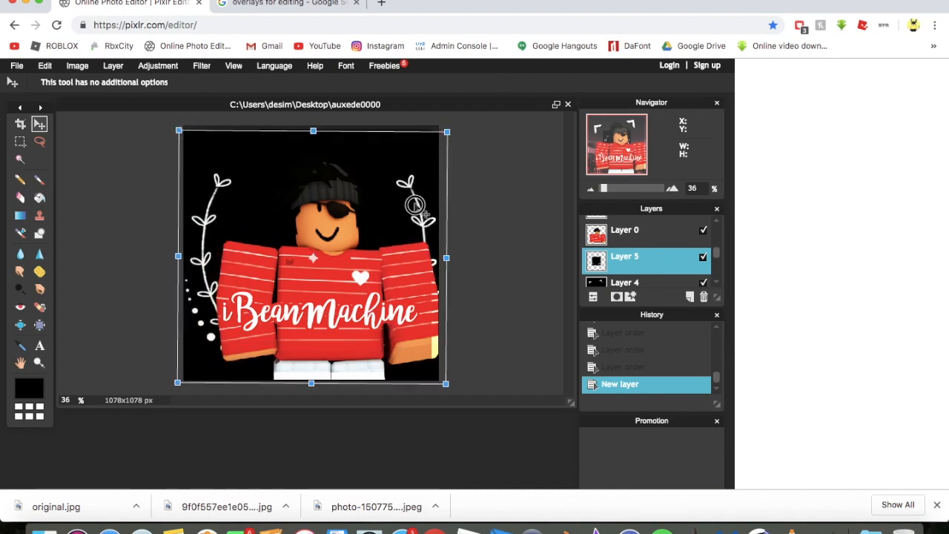
{"action": "left_click", "coordinate": [603, 287]}
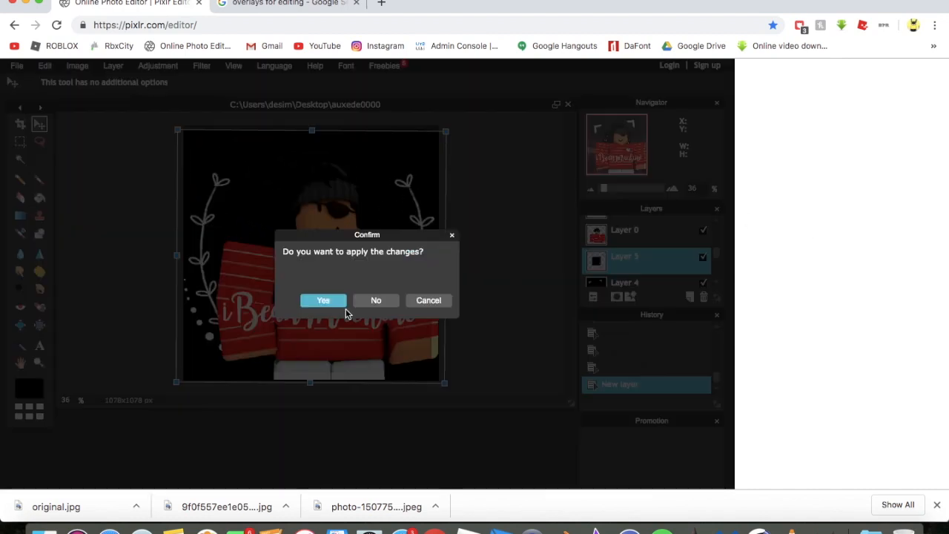
{"action": "left_click", "coordinate": [320, 299]}
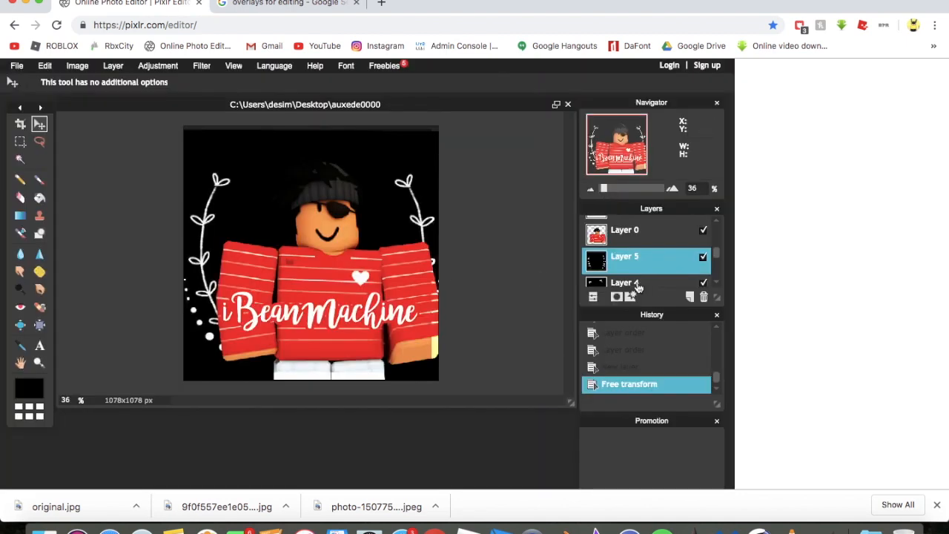
- Set the leafy-branch layer's blend mode to Add and nudge the layer slightly towards the canvas's upper left
{"action": "left_click", "coordinate": [594, 298]}
{"action": "left_click", "coordinate": [645, 280]}
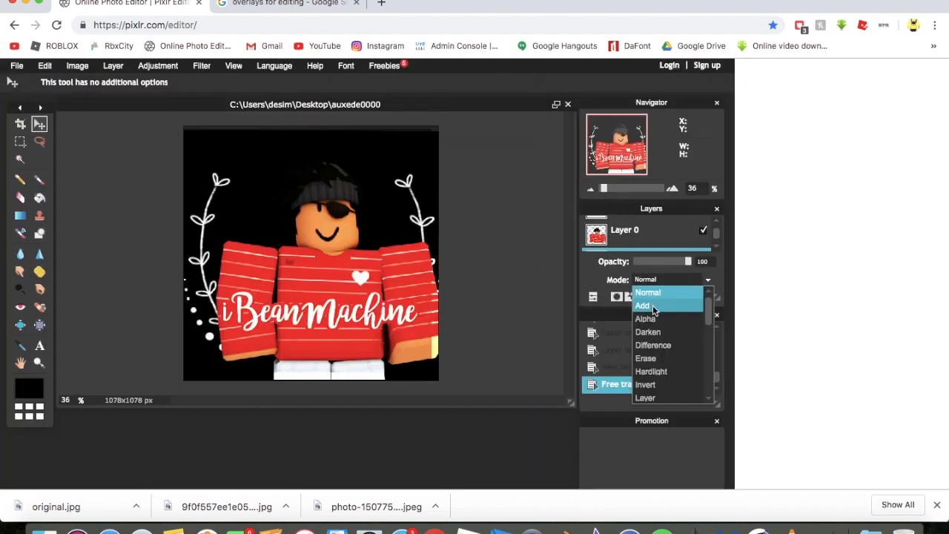
{"action": "left_click", "coordinate": [631, 296]}
{"action": "left_click", "coordinate": [592, 297]}
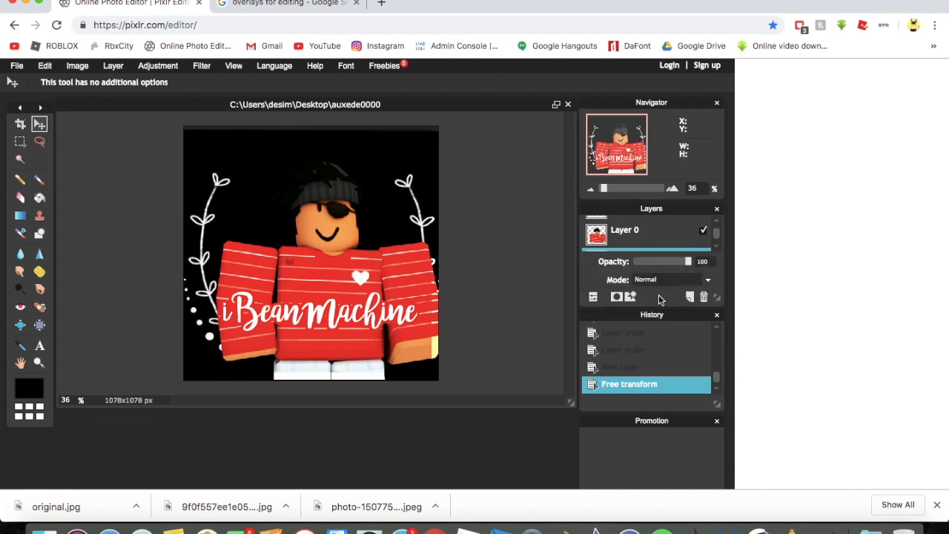
{"action": "left_click", "coordinate": [649, 282]}
{"action": "left_click", "coordinate": [645, 305]}
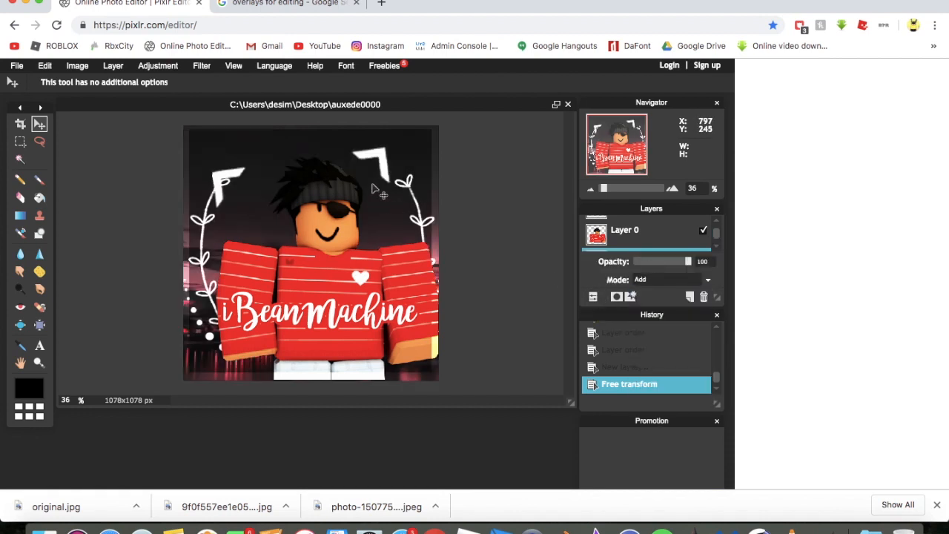
{"action": "left_click_drag", "start_coordinate": [438, 192], "coordinate": [435, 189]}
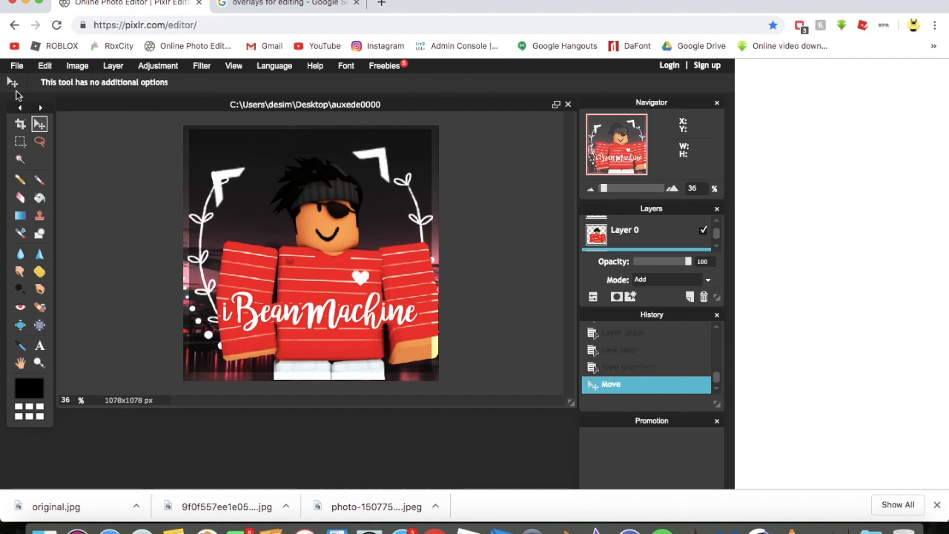
- Save the finished image to the computer as ibean in PNG (Transparent, full quality) format
{"action": "left_click", "coordinate": [17, 67]}
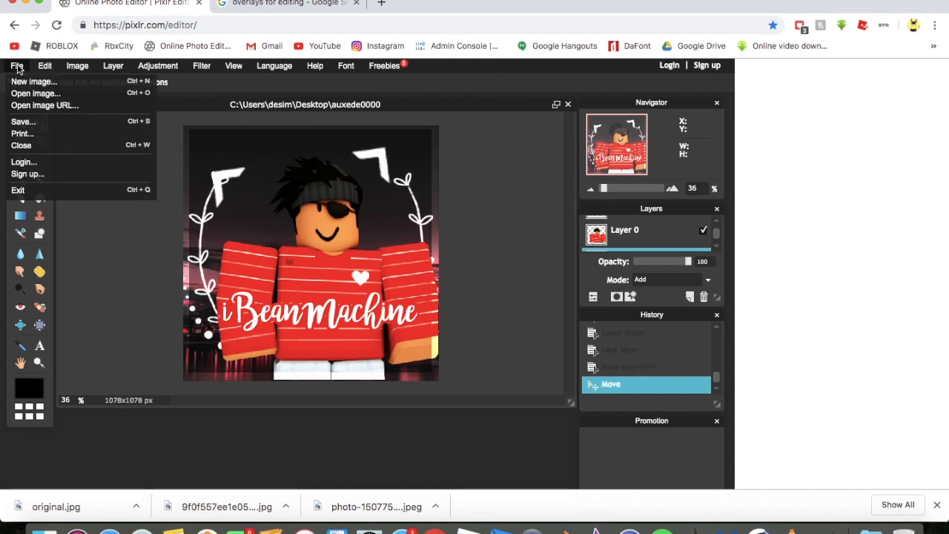
{"action": "left_click", "coordinate": [29, 122]}
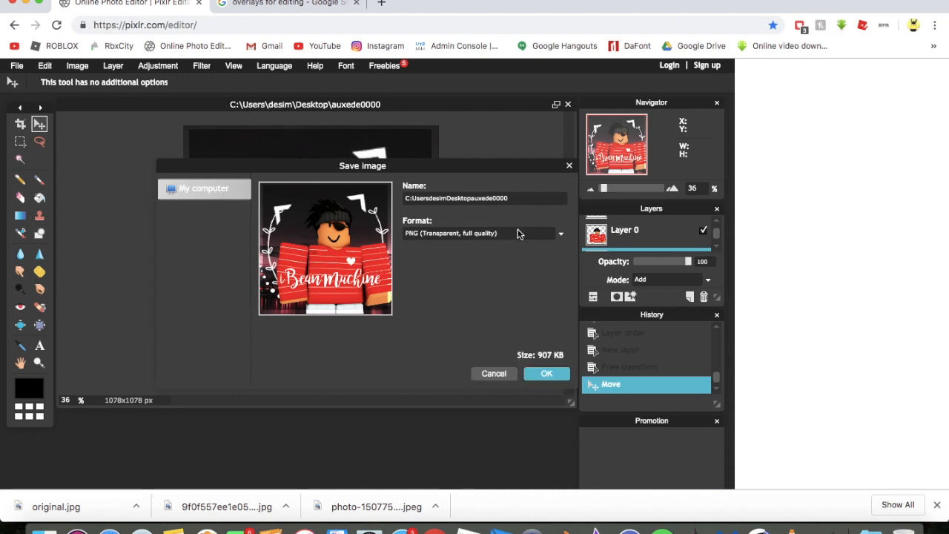
{"action": "left_click", "coordinate": [528, 233]}
{"action": "left_click", "coordinate": [521, 234]}
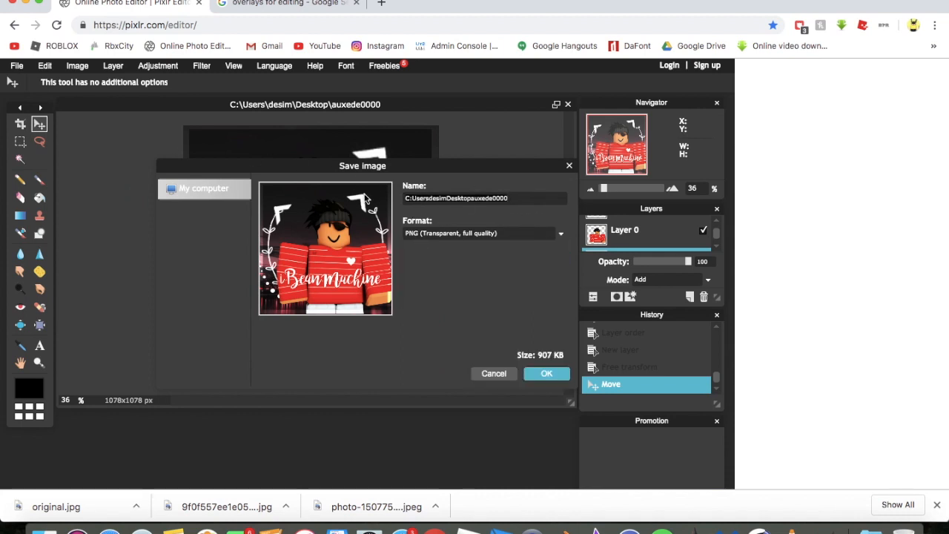
{"action": "key", "text": "ctrl+a"}
{"action": "key", "text": "BackSpace"}
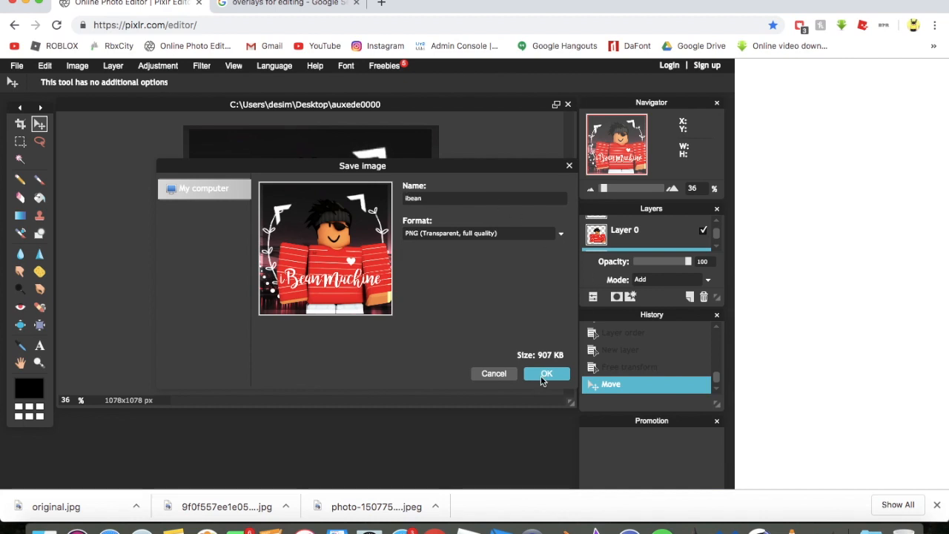
{"action": "left_click", "coordinate": [542, 376]}
{"action": "left_click", "coordinate": [556, 161]}
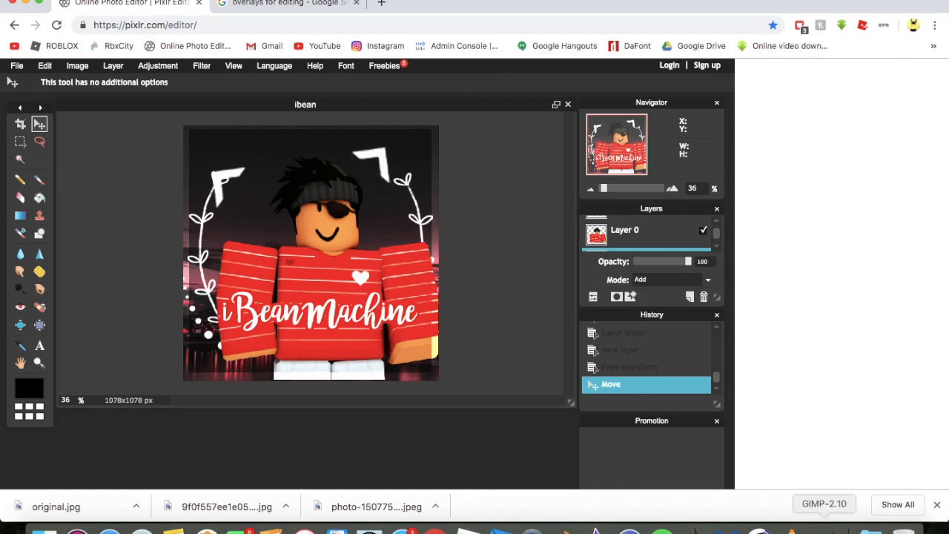
- Switch to GIMP and open iBeanMachine!.png from the Desktop
{"action": "left_click", "coordinate": [823, 529]}
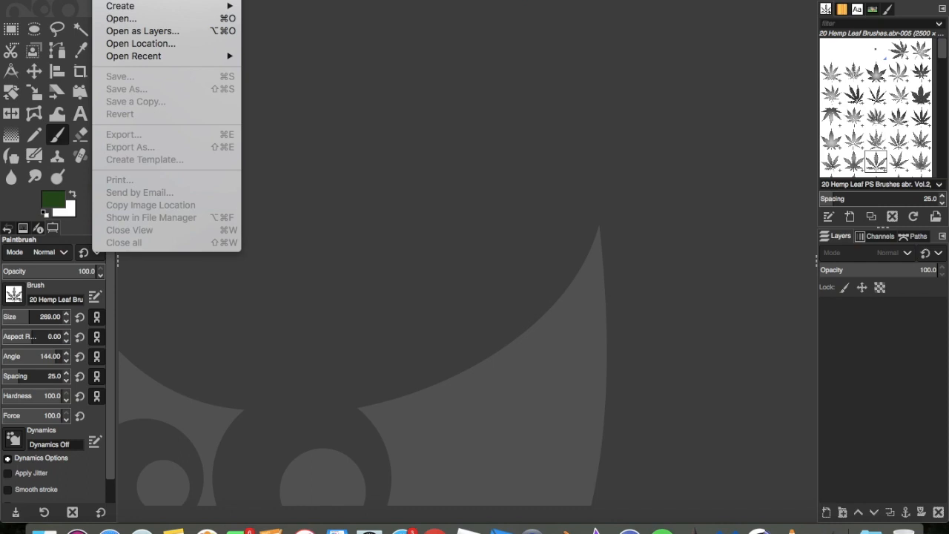
{"action": "left_click", "coordinate": [176, 21]}
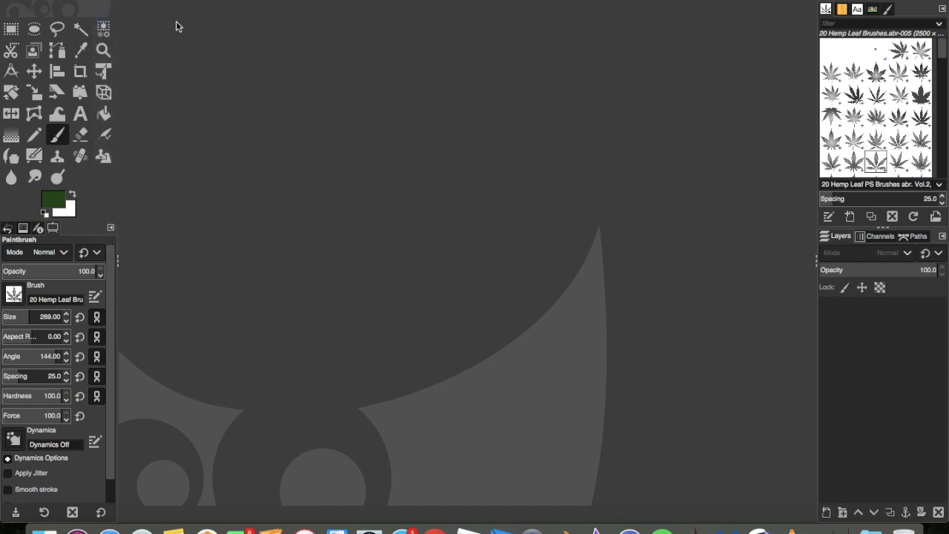
{"action": "left_click", "coordinate": [212, 110]}
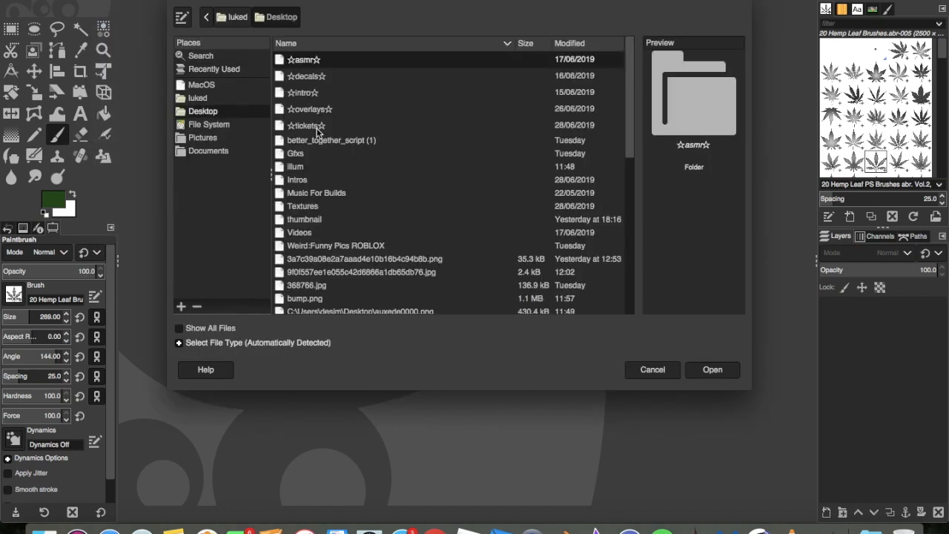
{"action": "left_click", "coordinate": [342, 277]}
{"action": "key", "text": "Down"}
{"action": "key", "text": "Down"}
{"action": "scroll", "coordinate": [345, 284], "scroll_direction": "down", "scroll_amount": 3}
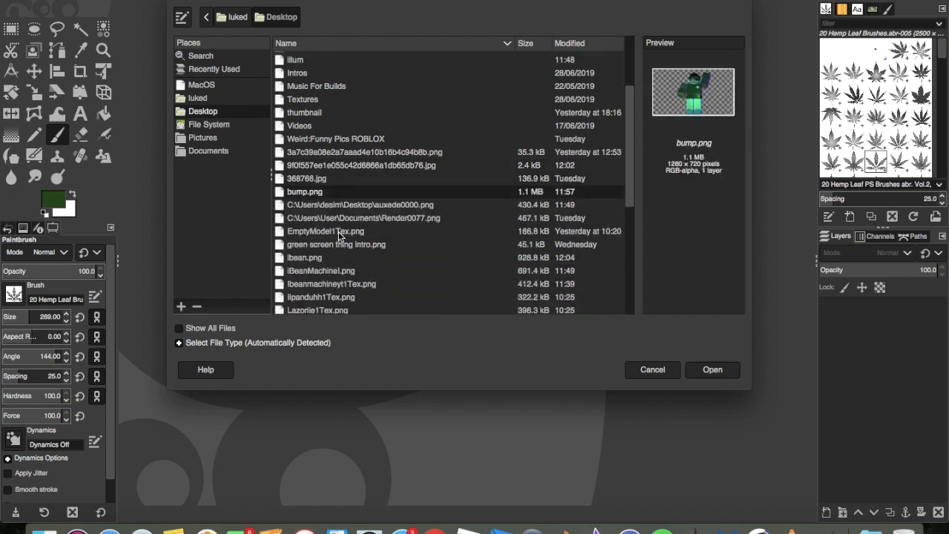
{"action": "left_click", "coordinate": [339, 236]}
{"action": "key", "text": "Down"}
{"action": "left_click", "coordinate": [307, 257]}
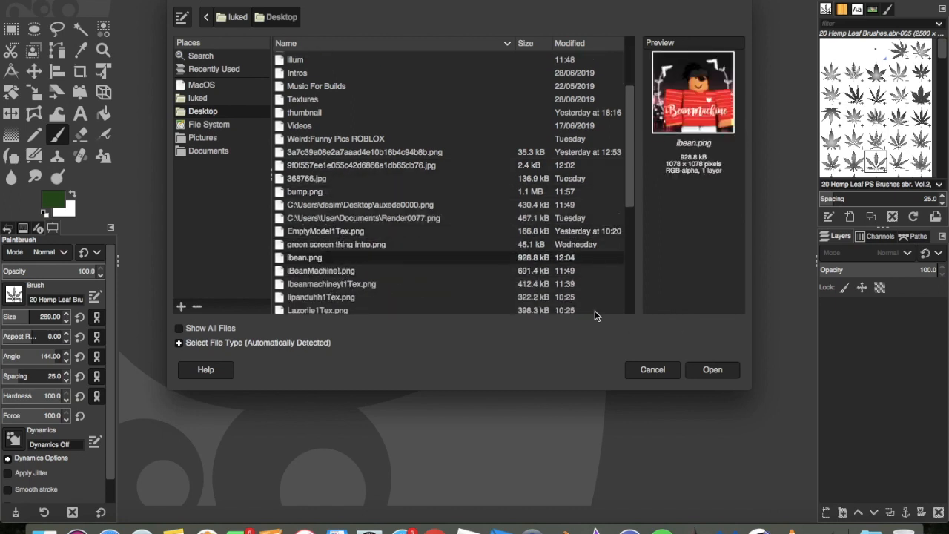
{"action": "left_click", "coordinate": [324, 284]}
{"action": "left_click", "coordinate": [319, 272]}
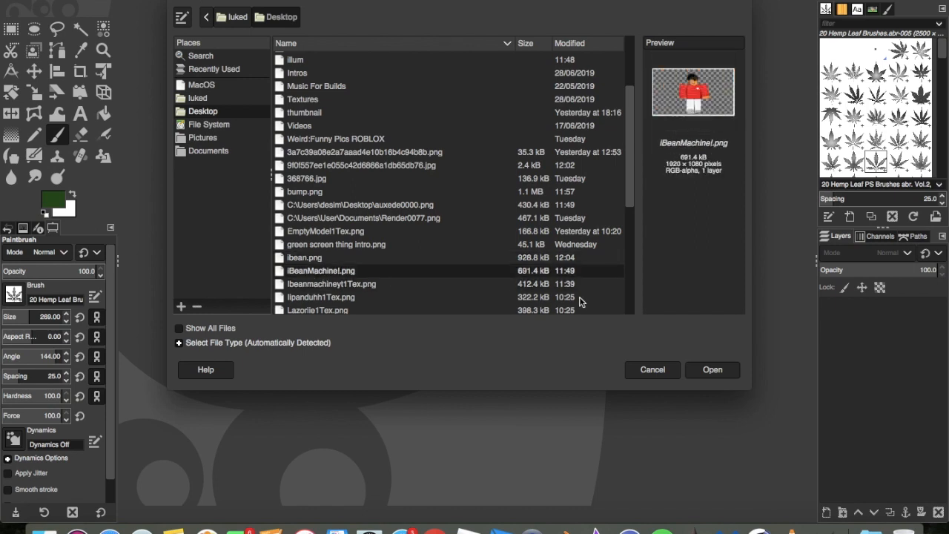
{"action": "left_click", "coordinate": [712, 368]}
{"action": "left_click", "coordinate": [206, 160]}
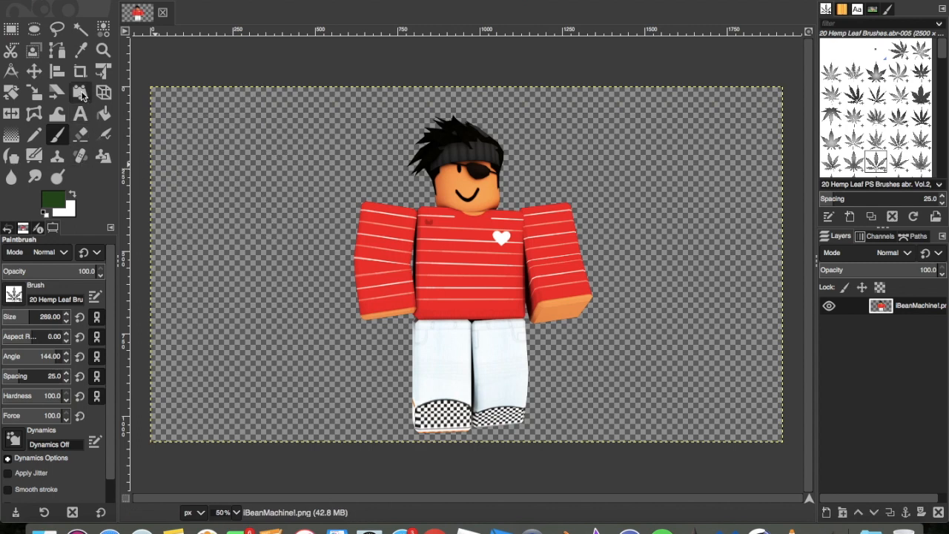
- Crop the image around the character to a 1080 × 1080 px square using the fixed 1000:1000 aspect ratio
{"action": "left_click", "coordinate": [80, 71]}
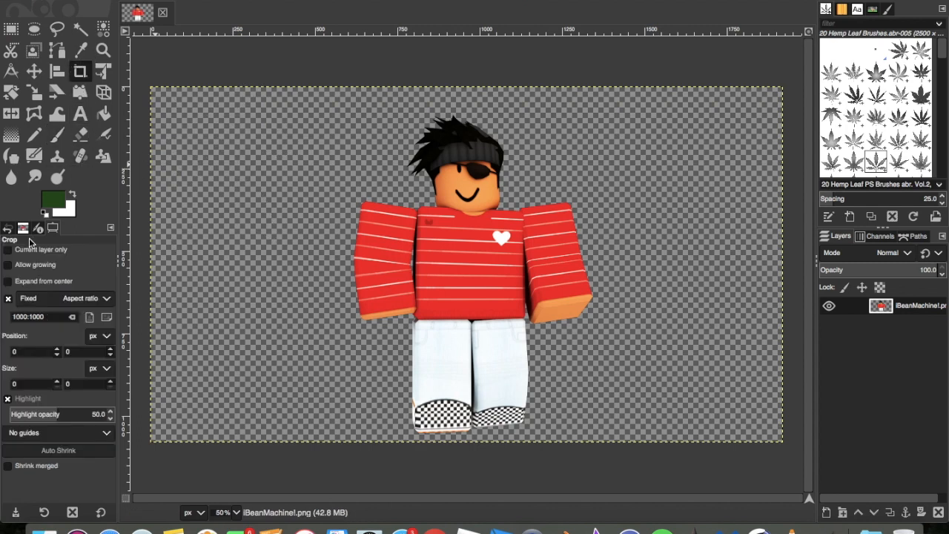
{"action": "left_click", "coordinate": [65, 303]}
{"action": "left_click", "coordinate": [51, 316]}
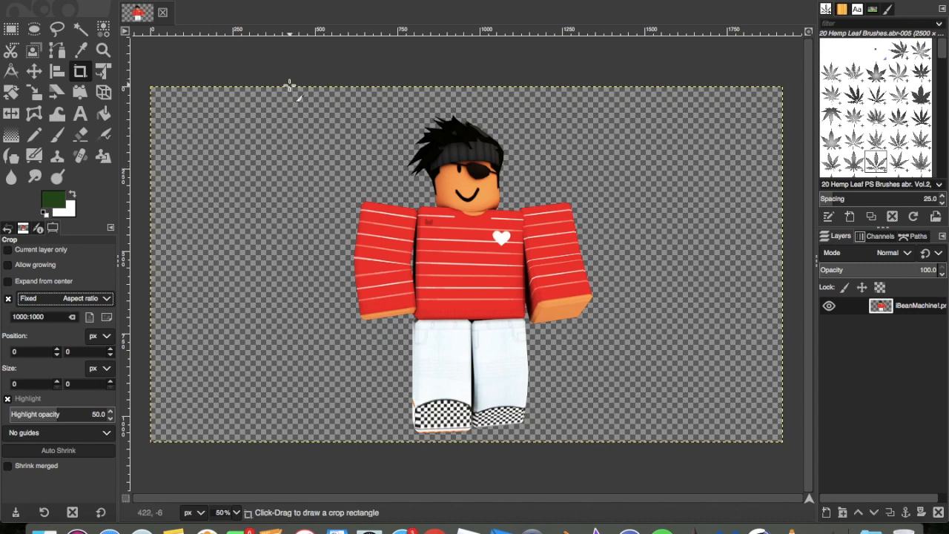
{"action": "left_click", "coordinate": [262, 82]}
{"action": "left_click_drag", "start_coordinate": [262, 81], "coordinate": [829, 399]}
{"action": "left_click_drag", "start_coordinate": [481, 277], "coordinate": [517, 288]}
{"action": "left_click", "coordinate": [517, 287]}
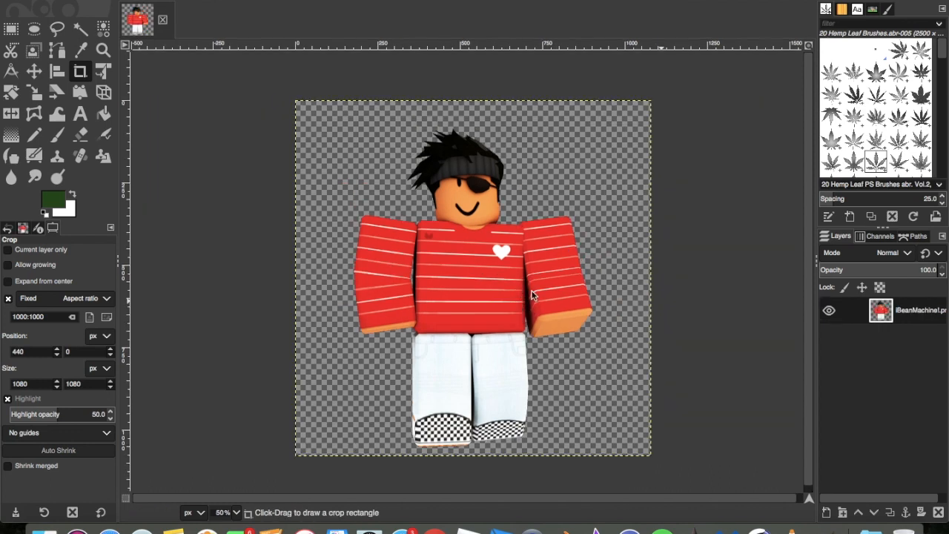
- Scale the character layer up to about 1272 × 1260 px so it fills more of the canvas
{"action": "left_click", "coordinate": [52, 89]}
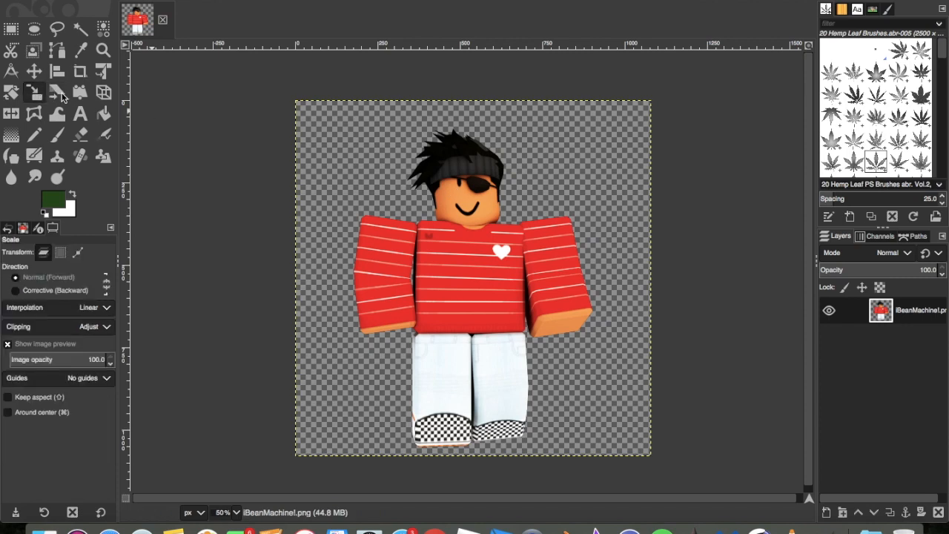
{"action": "left_click_drag", "start_coordinate": [343, 198], "coordinate": [239, 140]}
{"action": "left_click_drag", "start_coordinate": [422, 251], "coordinate": [505, 289]}
{"action": "left_click_drag", "start_coordinate": [295, 295], "coordinate": [291, 292]}
{"action": "left_click", "coordinate": [763, 135]}
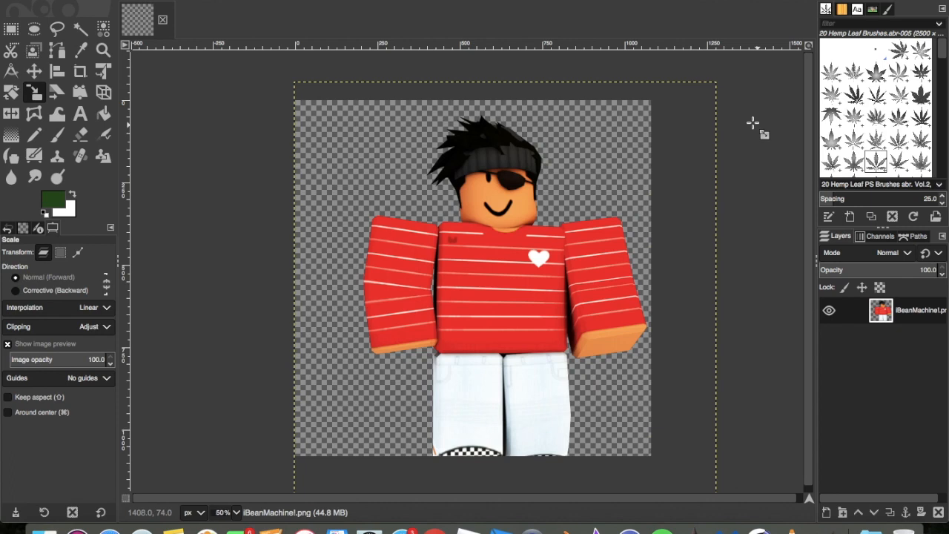
{"action": "left_click", "coordinate": [437, 275]}
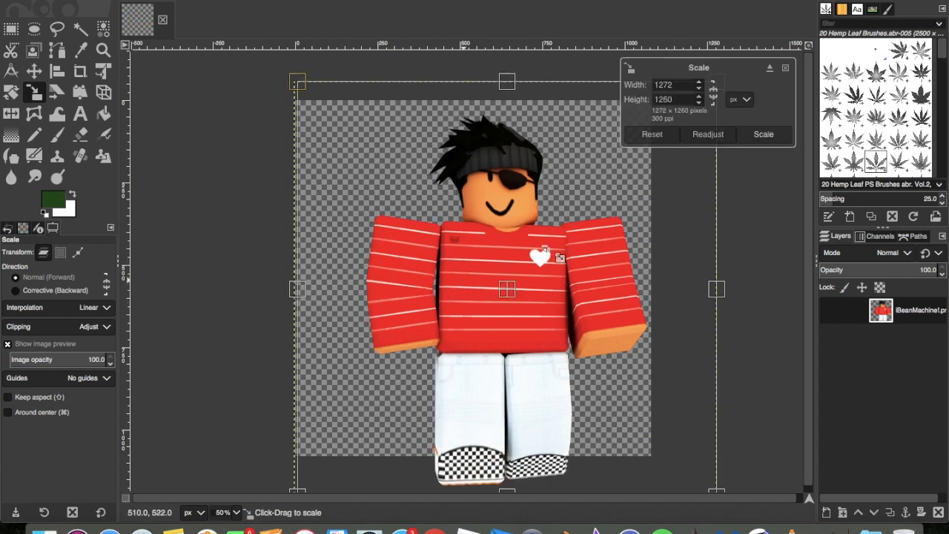
{"action": "left_click", "coordinate": [786, 133]}
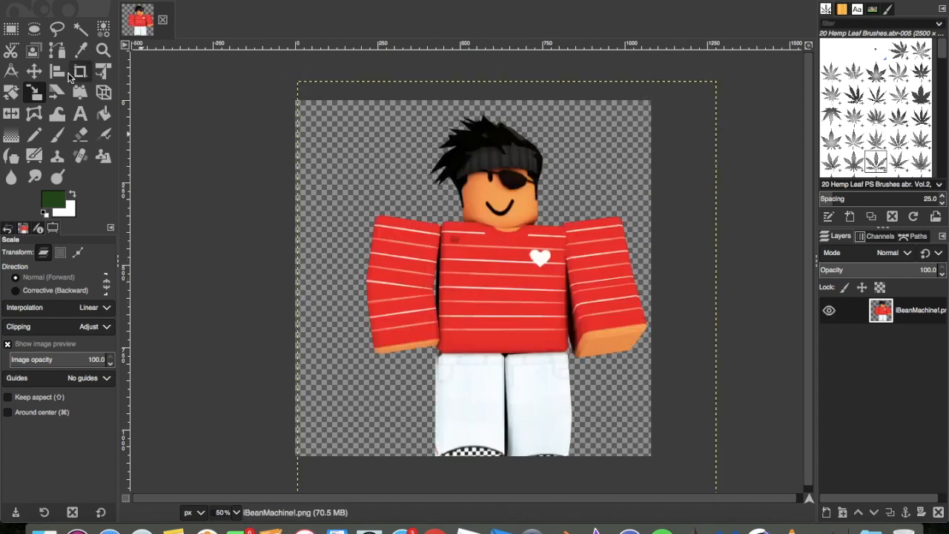
{"action": "left_click", "coordinate": [31, 68]}
{"action": "left_click", "coordinate": [128, 0]}
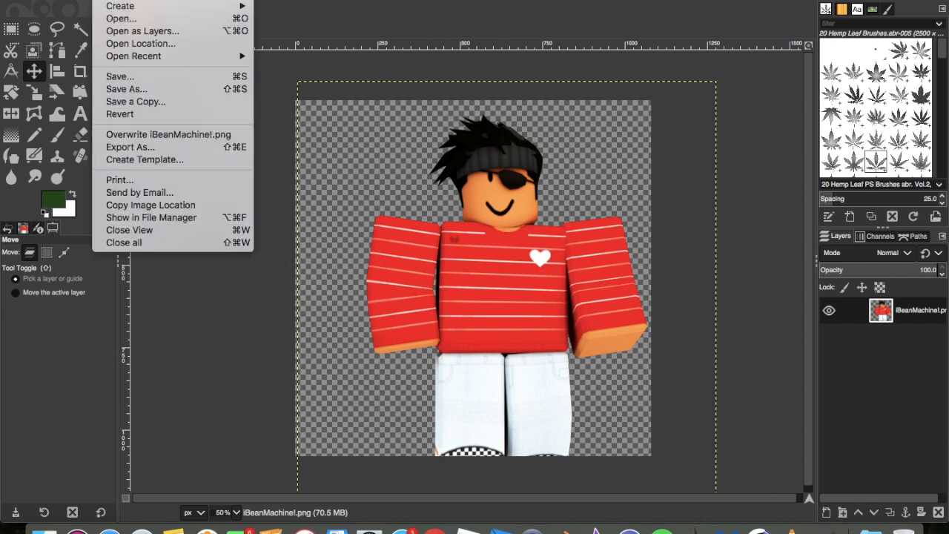
{"action": "left_click", "coordinate": [130, 31]}
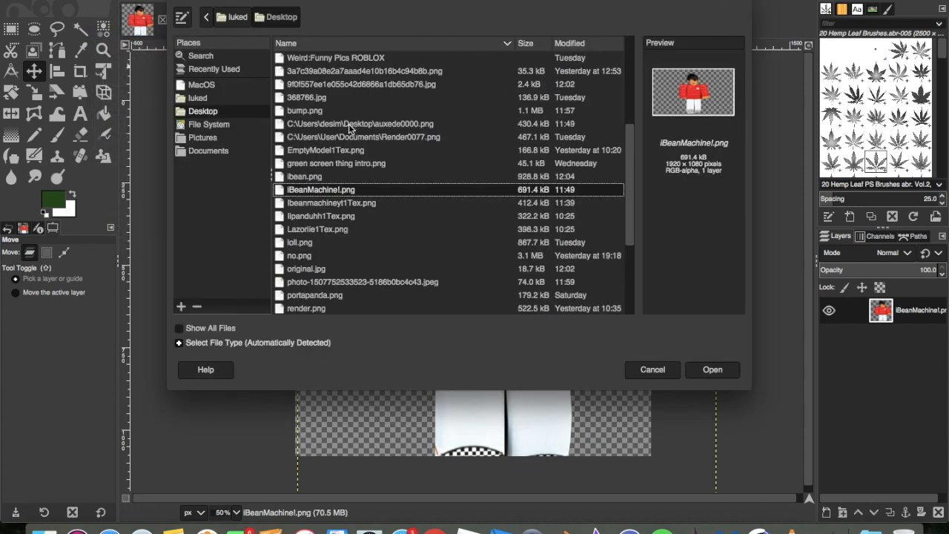
{"action": "left_click", "coordinate": [325, 295]}
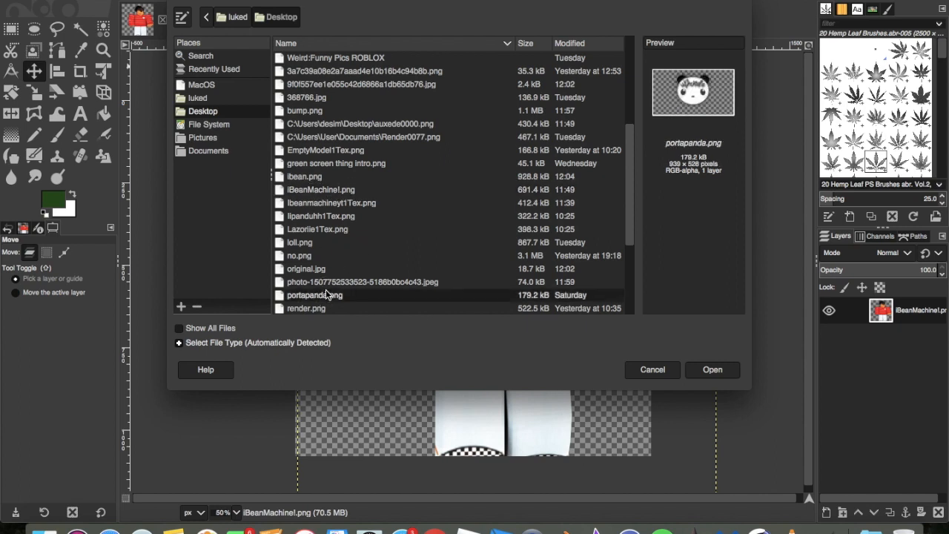
{"action": "left_click", "coordinate": [344, 282]}
{"action": "double_click", "coordinate": [344, 282]}
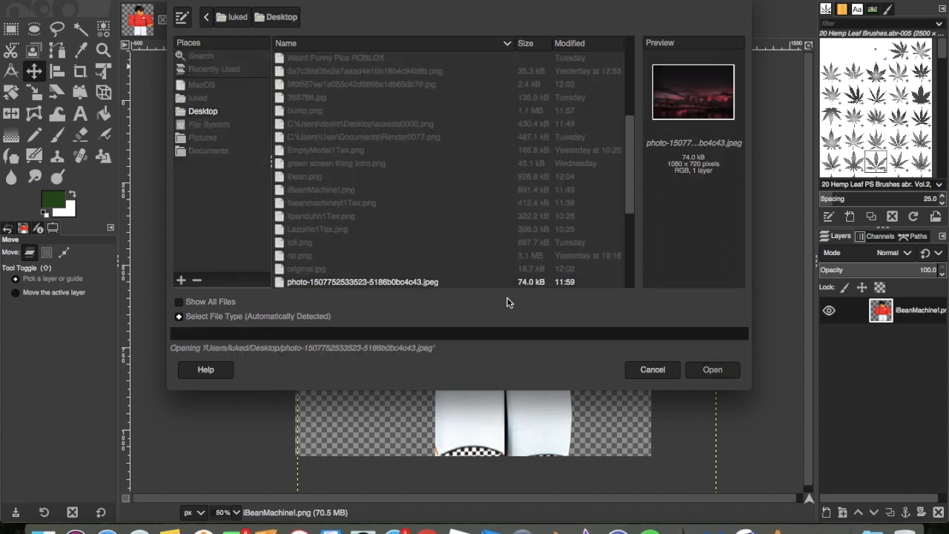
{"action": "key", "text": "Return"}
{"action": "left_click_drag", "start_coordinate": [890, 310], "coordinate": [898, 351]}
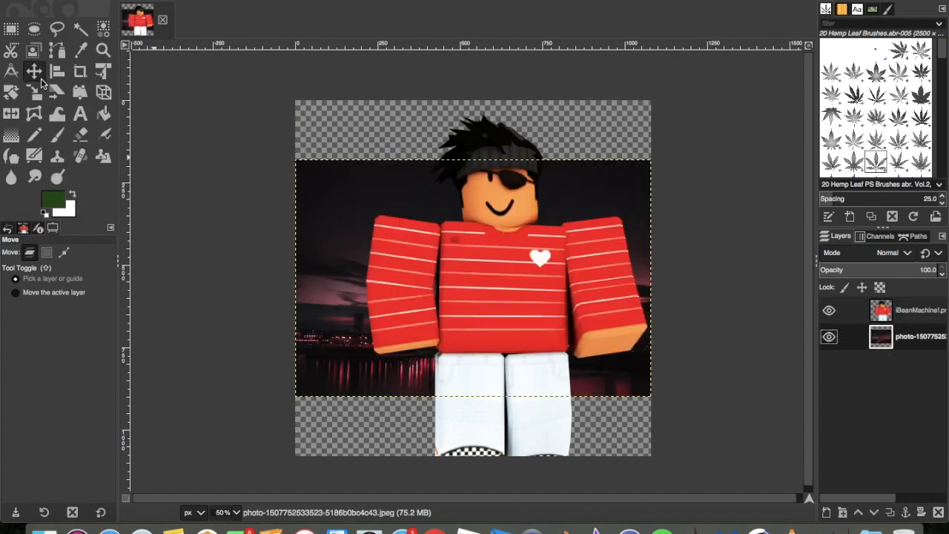
- Scale the red city photo layer to about 2178 × 1126 px so it covers the whole canvas
{"action": "left_click", "coordinate": [34, 91]}
{"action": "left_click_drag", "start_coordinate": [215, 126], "coordinate": [404, 215]}
{"action": "left_click_drag", "start_coordinate": [590, 294], "coordinate": [745, 394]}
{"action": "left_click_drag", "start_coordinate": [467, 247], "coordinate": [445, 308]}
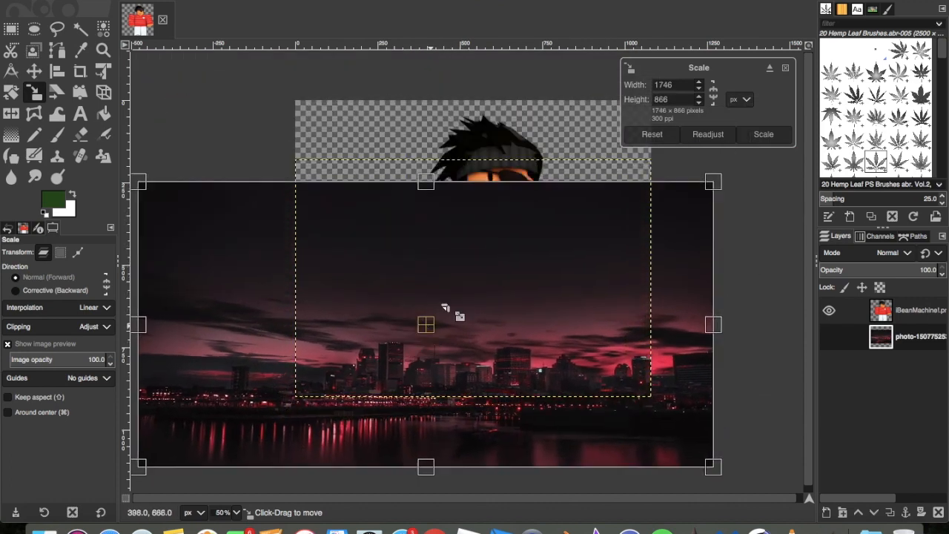
{"action": "left_click_drag", "start_coordinate": [699, 183], "coordinate": [791, 112]}
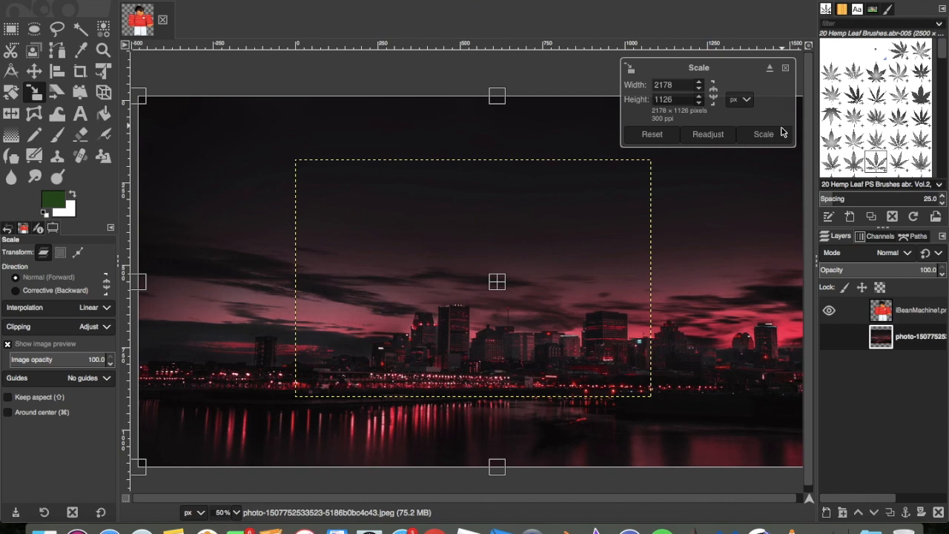
{"action": "left_click", "coordinate": [778, 138]}
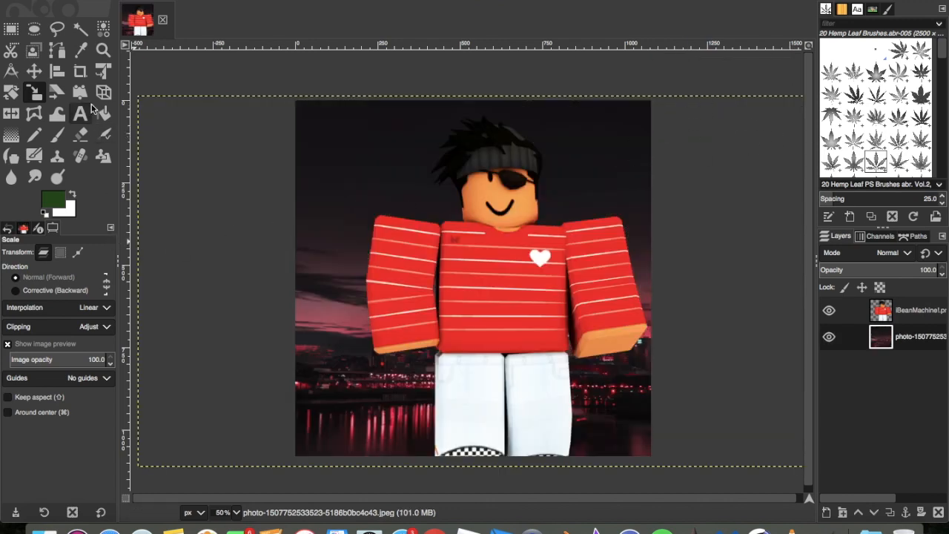
- Create a new 1080 × 1080 px transparent layer for painting and move it above the character layer
{"action": "left_click", "coordinate": [60, 135]}
{"action": "left_click", "coordinate": [14, 300]}
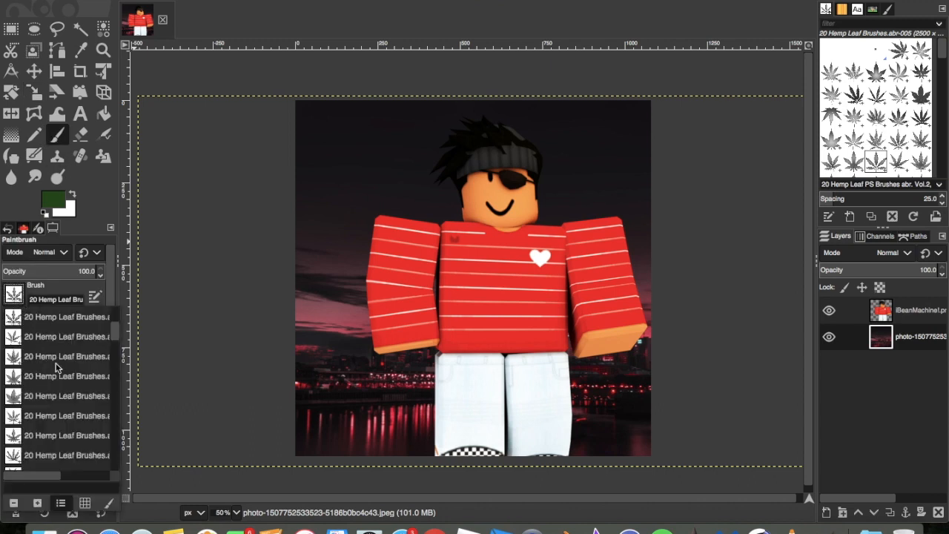
{"action": "left_click", "coordinate": [826, 511]}
{"action": "left_click", "coordinate": [826, 511]}
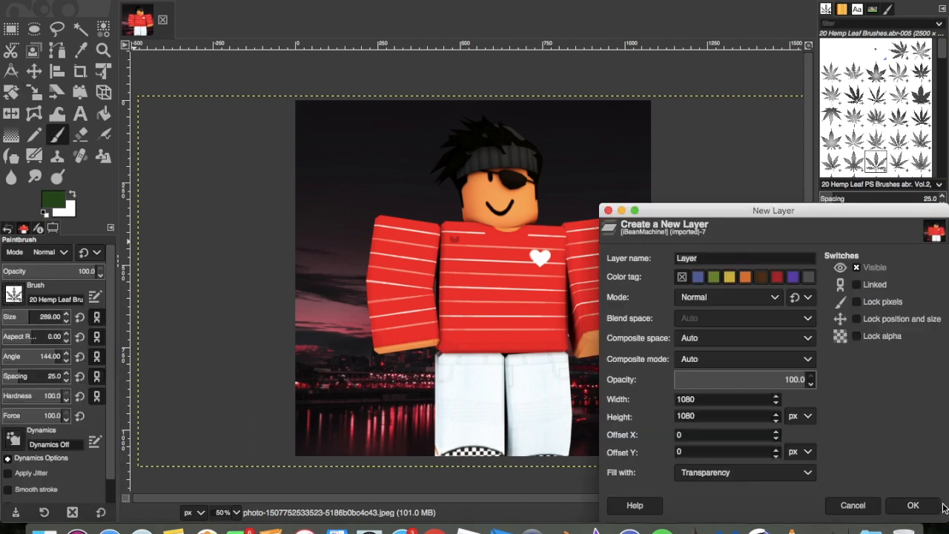
{"action": "left_click", "coordinate": [930, 509]}
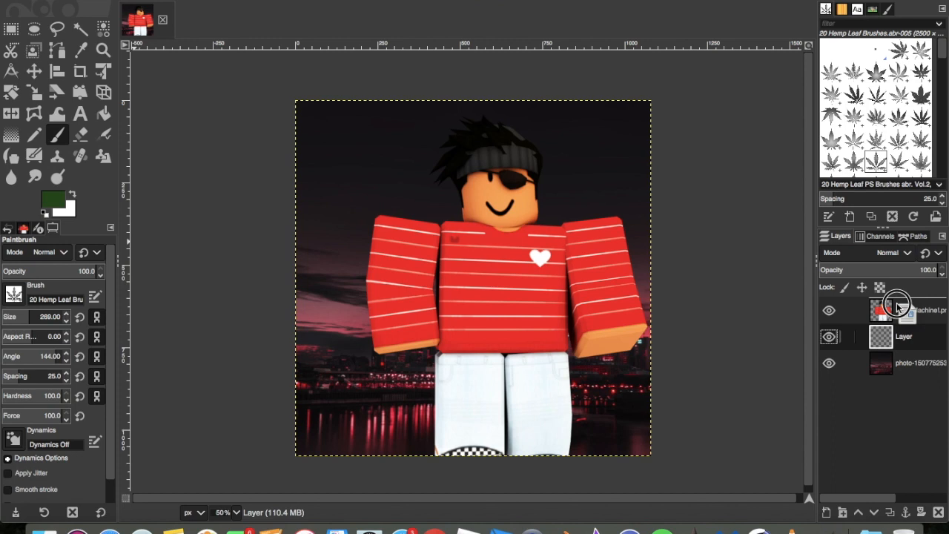
- Choose a Particle Smoke (675 pixels) brush for the Paintbrush
{"action": "left_click", "coordinate": [10, 295]}
{"action": "scroll", "coordinate": [81, 422], "scroll_direction": "down", "scroll_amount": 10}
{"action": "scroll", "coordinate": [81, 421], "scroll_direction": "up", "scroll_amount": 10}
{"action": "scroll", "coordinate": [85, 399], "scroll_direction": "down", "scroll_amount": 1}
{"action": "scroll", "coordinate": [87, 393], "scroll_direction": "up", "scroll_amount": 3}
{"action": "scroll", "coordinate": [90, 383], "scroll_direction": "down", "scroll_amount": 5}
{"action": "scroll", "coordinate": [89, 378], "scroll_direction": "down", "scroll_amount": 10}
{"action": "scroll", "coordinate": [54, 433], "scroll_direction": "down", "scroll_amount": 10}
{"action": "scroll", "coordinate": [65, 413], "scroll_direction": "down", "scroll_amount": 5}
{"action": "left_click", "coordinate": [65, 412]}
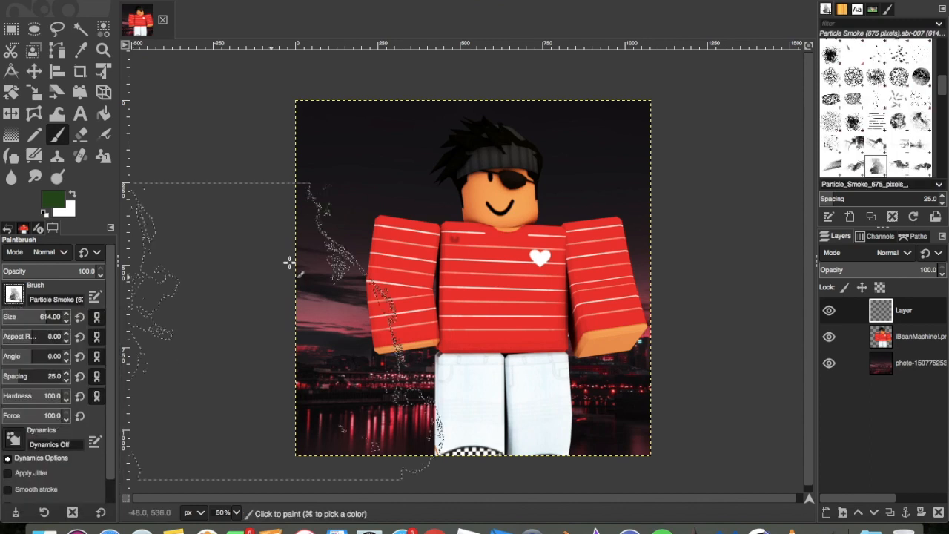
- Test the smoke brush on the new layer, undo the green dab, and set the foreground colour to white
{"action": "left_click", "coordinate": [324, 212]}
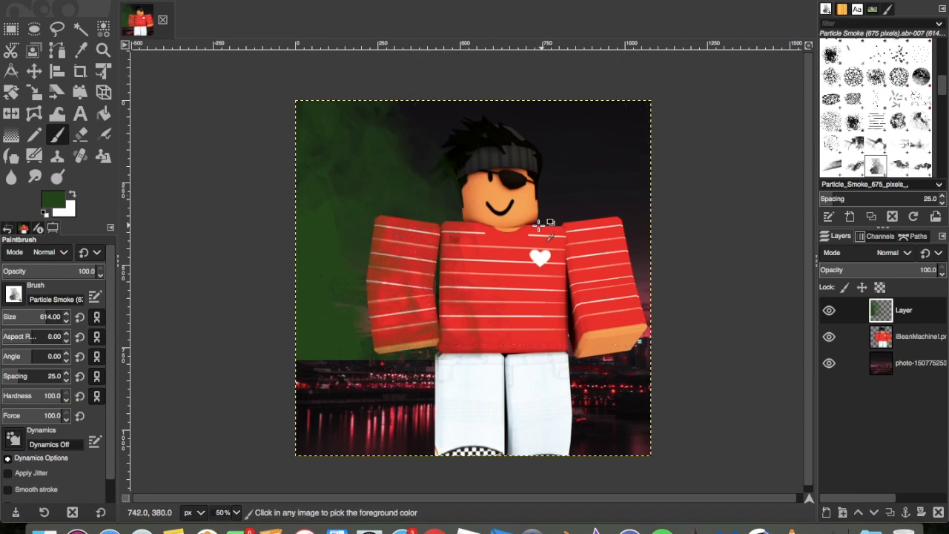
{"action": "key", "text": "ctrl+z"}
{"action": "left_click", "coordinate": [52, 198]}
{"action": "left_click", "coordinate": [28, 48]}
{"action": "left_click_drag", "start_coordinate": [28, 46], "coordinate": [10, 25]}
{"action": "left_click", "coordinate": [225, 186]}
- Undo a white test dab, set the brush size to 1000, and stamp white smoke over the character
{"action": "left_click", "coordinate": [373, 311]}
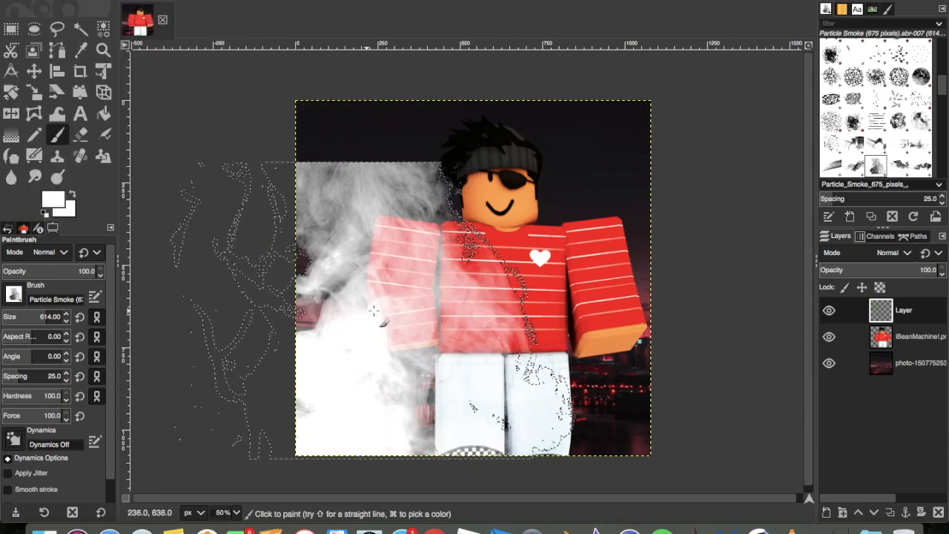
{"action": "key", "text": "ctrl+z"}
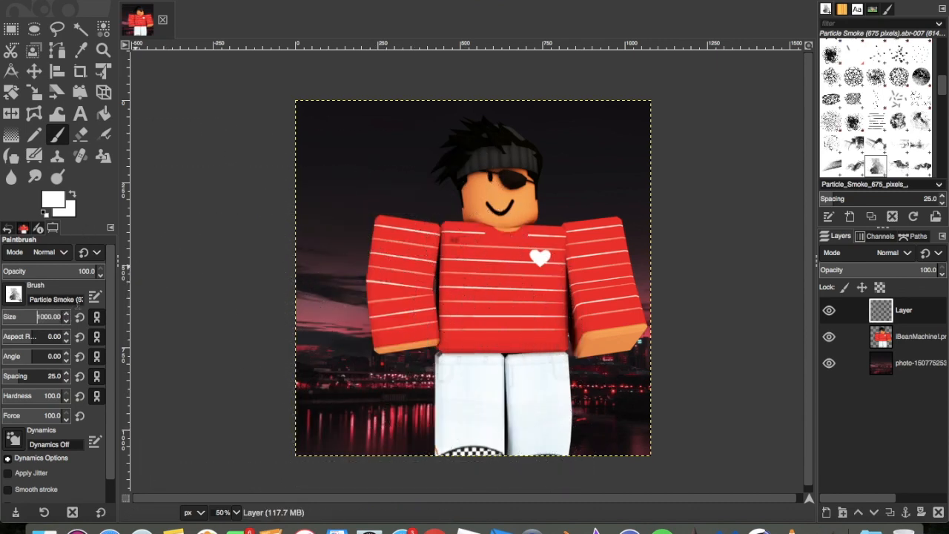
{"action": "left_click", "coordinate": [401, 284]}
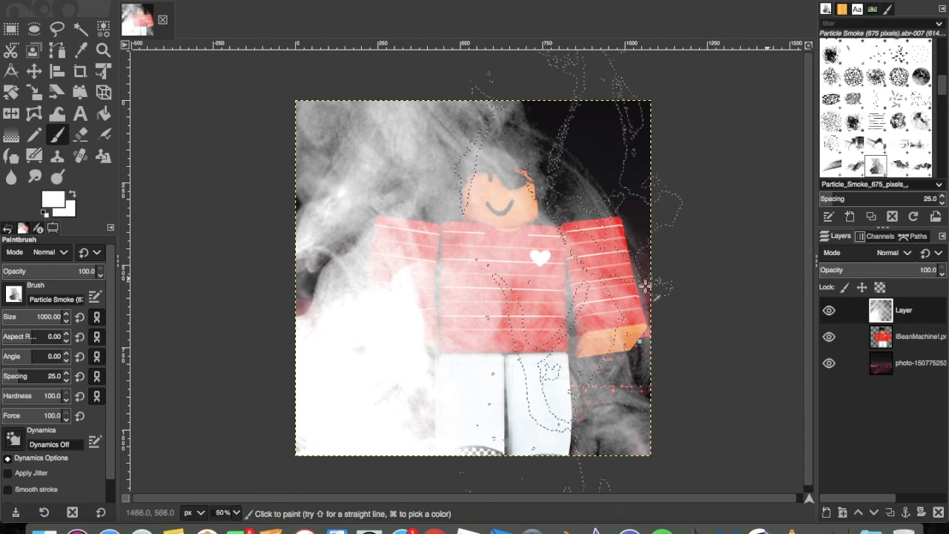
- Select a denser Particle Smoke brush at size 529, try stamping it over the character, and undo both dabs
{"action": "left_click", "coordinate": [12, 296]}
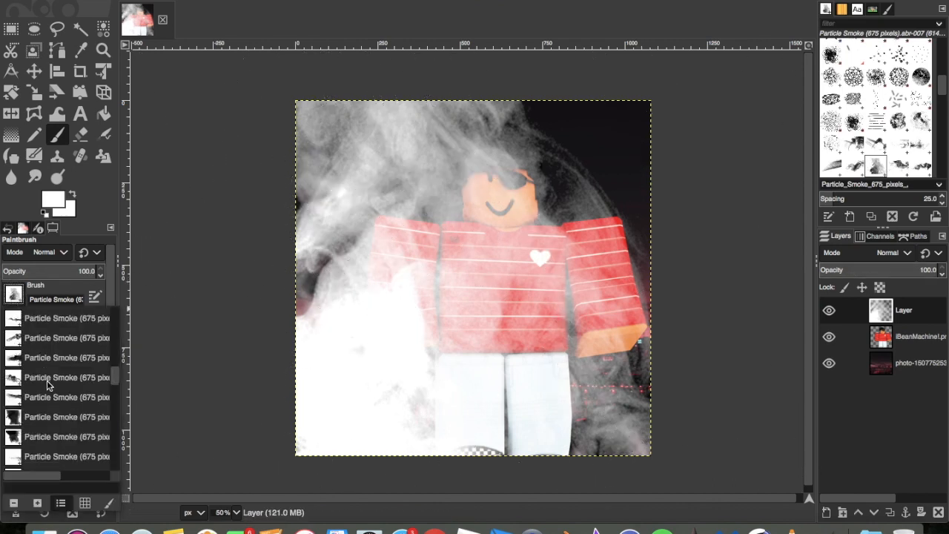
{"action": "left_click", "coordinate": [50, 400]}
{"action": "left_click", "coordinate": [586, 204]}
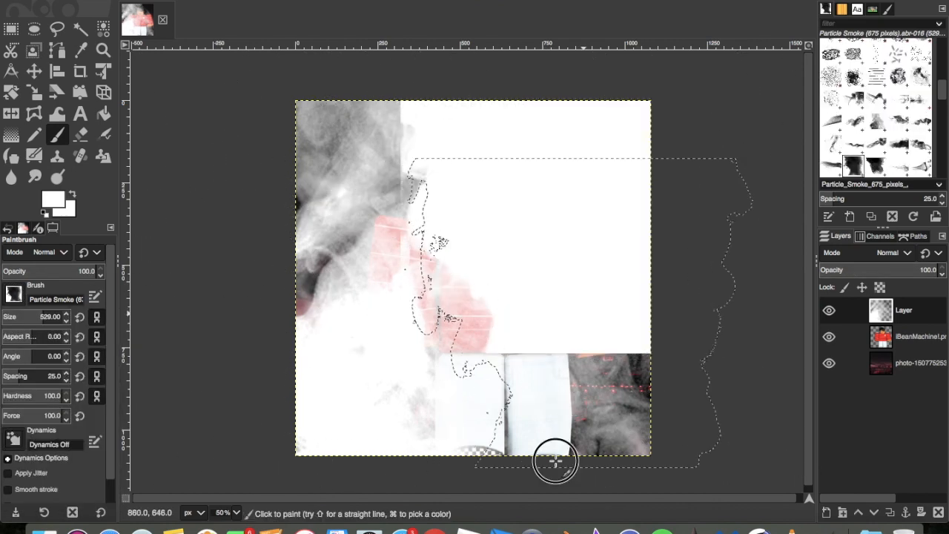
{"action": "left_click", "coordinate": [619, 312]}
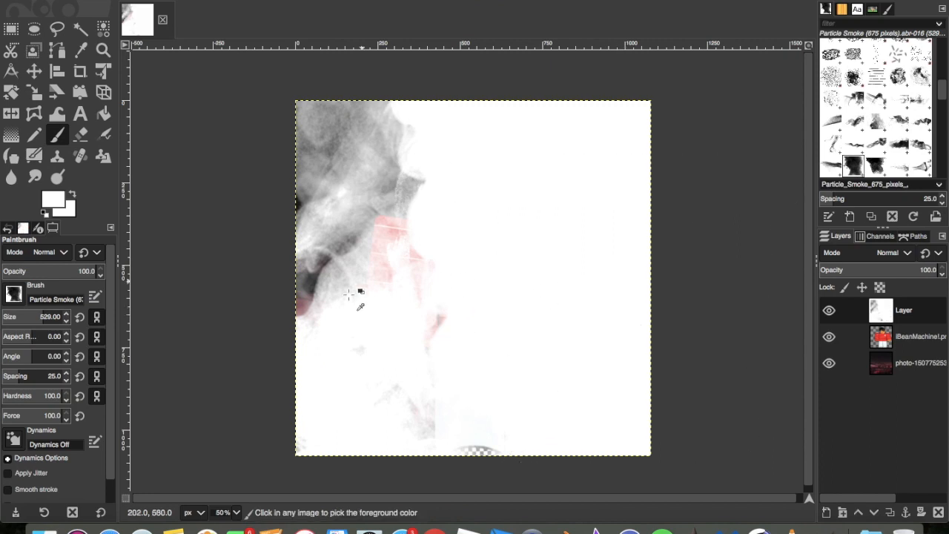
{"action": "key", "text": "super+z"}
{"action": "key", "text": "super+z"}
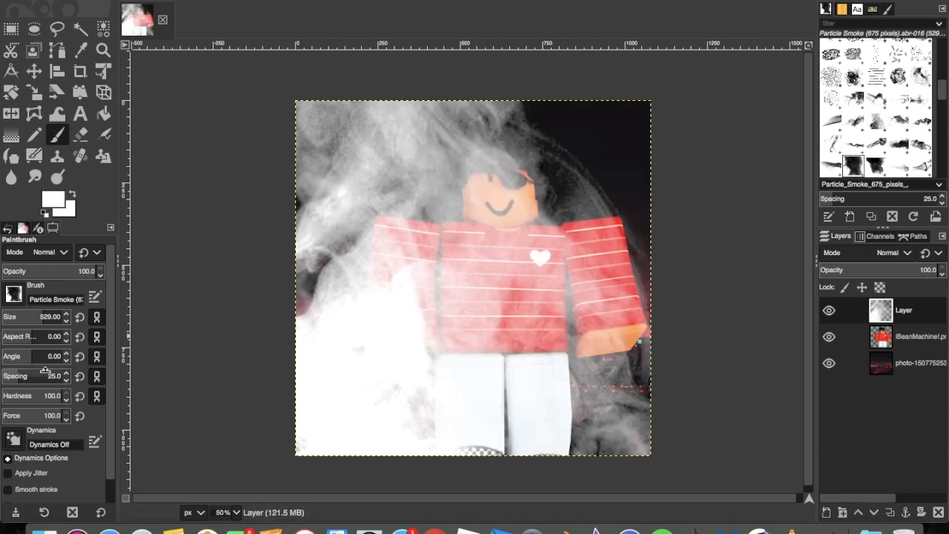
- Lower the brush hardness to 62, test the smoke stamp over the character's head and shirt, and undo the last dab
{"action": "left_click", "coordinate": [549, 200]}
{"action": "left_click", "coordinate": [456, 345]}
{"action": "key", "text": "super+z"}
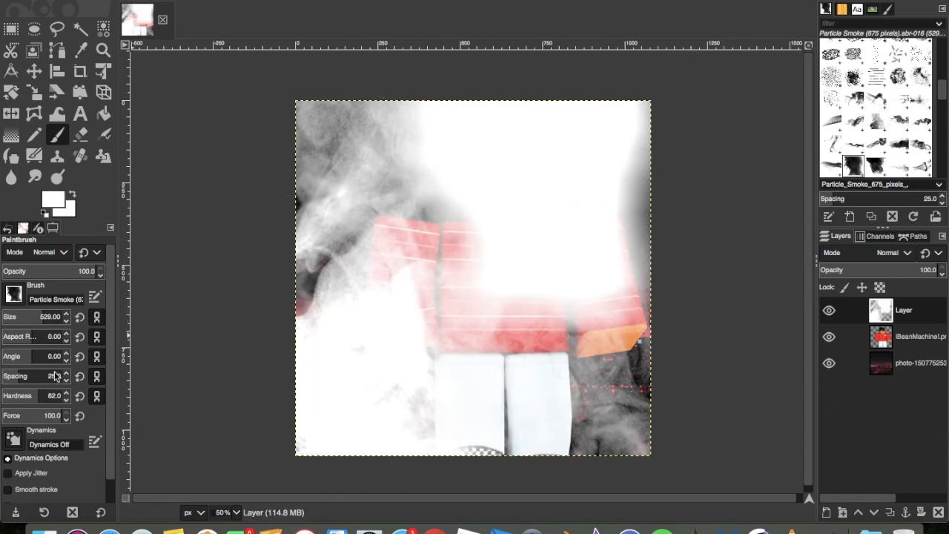
- Undo the last dab, stamp white smoke over the whole canvas at hardness 100, and lower the layer's opacity to about 2.8
{"action": "key", "text": "super+z"}
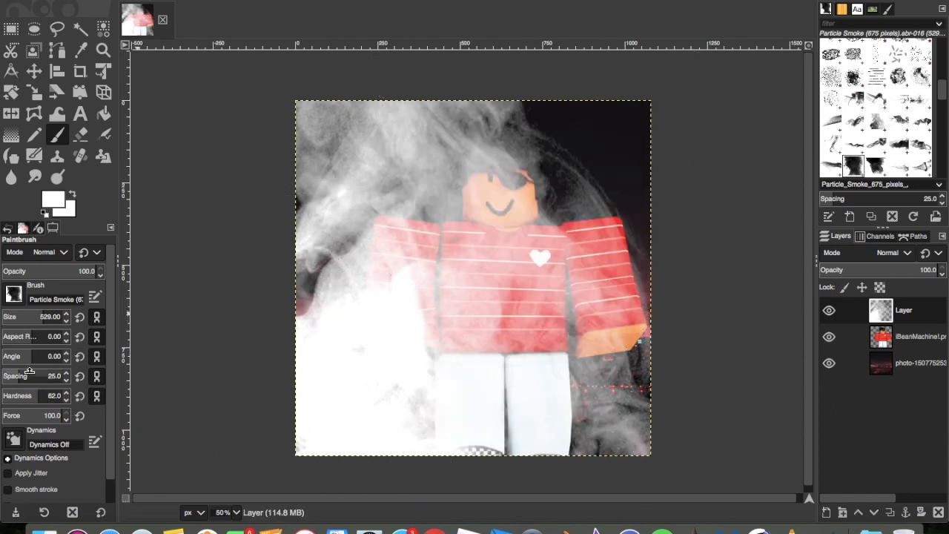
{"action": "left_click", "coordinate": [652, 157]}
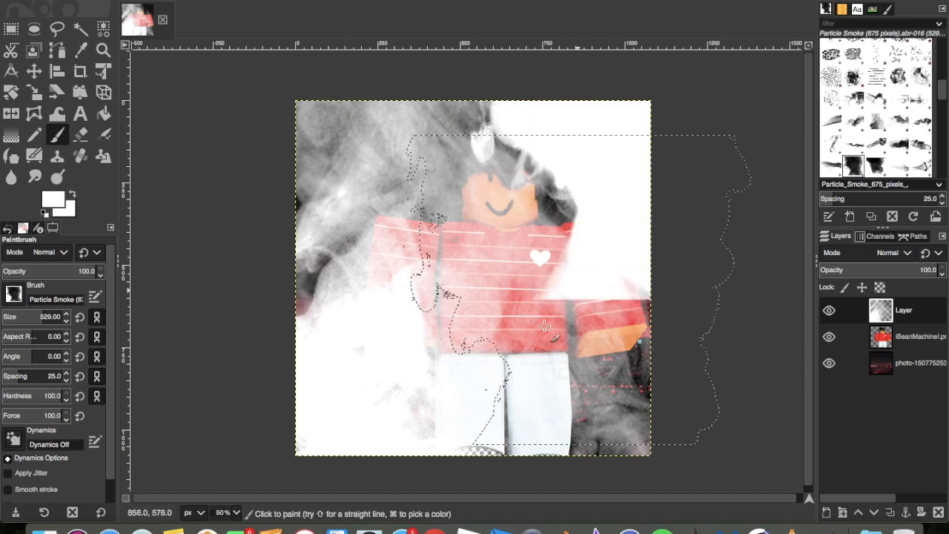
{"action": "left_click", "coordinate": [447, 330]}
{"action": "left_click", "coordinate": [657, 295]}
{"action": "left_click", "coordinate": [452, 141]}
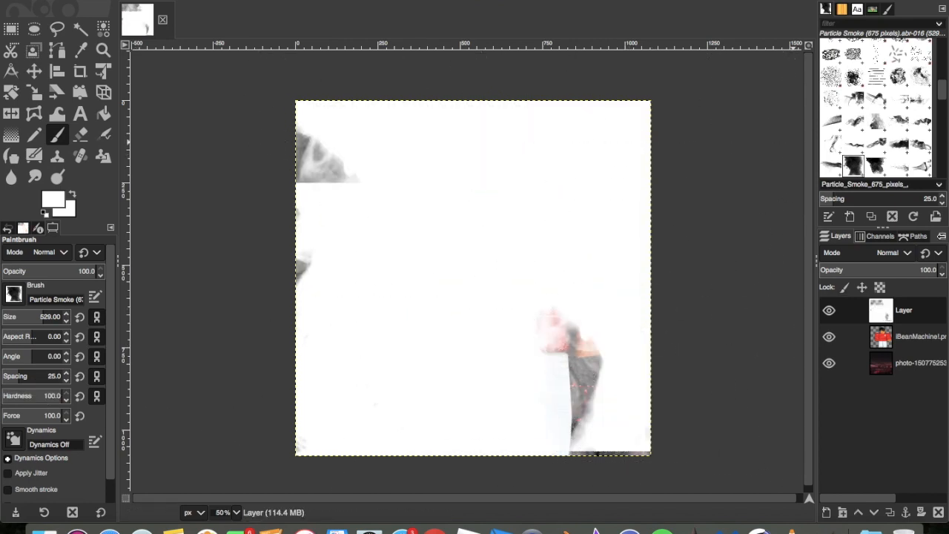
{"action": "left_click_drag", "start_coordinate": [892, 261], "coordinate": [822, 268]}
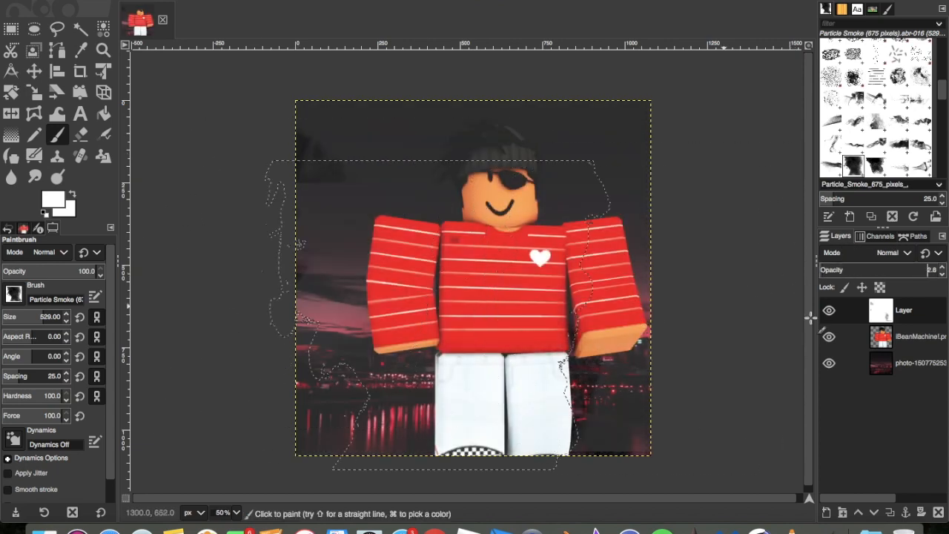
- Add a new top layer and paint white Texture 01 brush strokes over the image's upper-left and lower-right corners
{"action": "key", "text": "ctrl+shift+n"}
{"action": "left_click", "coordinate": [911, 504]}
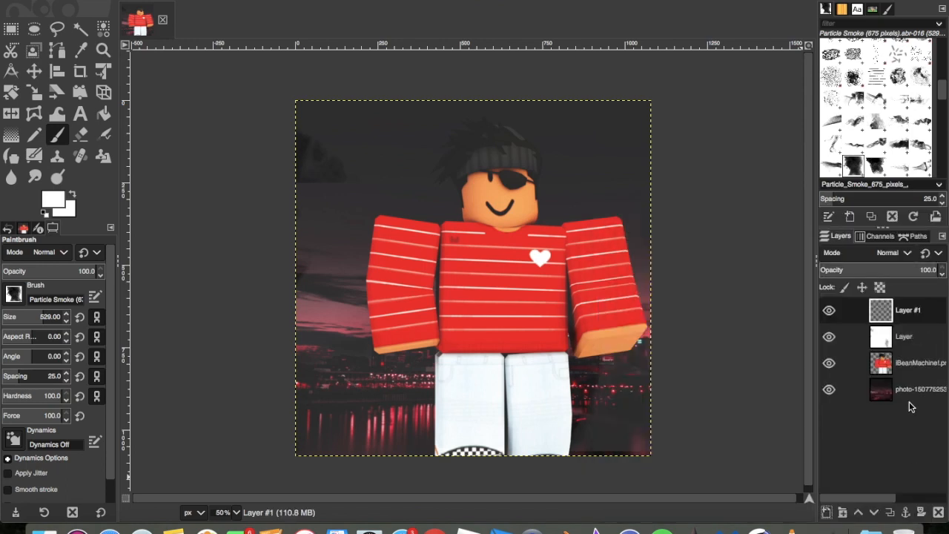
{"action": "left_click", "coordinate": [13, 300]}
{"action": "scroll", "coordinate": [63, 437], "scroll_direction": "down", "scroll_amount": 5}
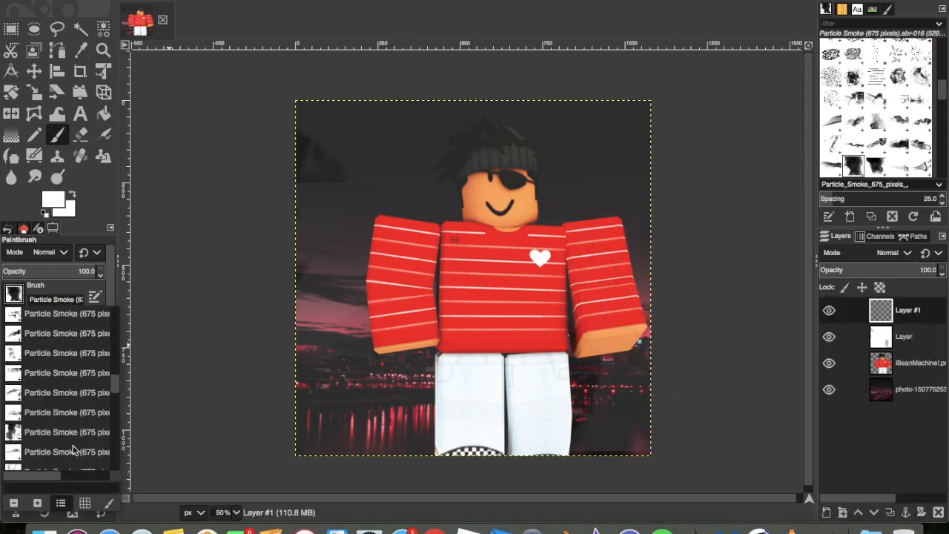
{"action": "scroll", "coordinate": [78, 439], "scroll_direction": "down", "scroll_amount": 5}
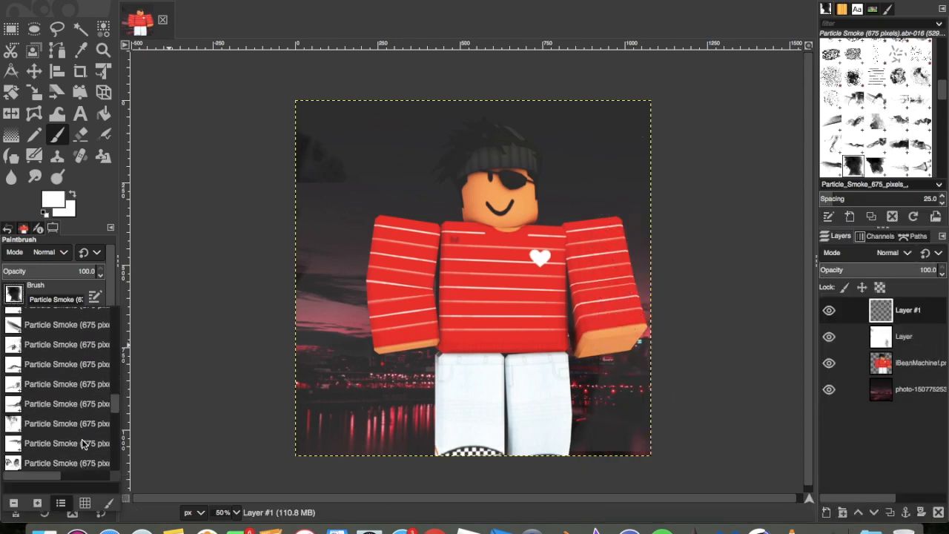
{"action": "scroll", "coordinate": [82, 438], "scroll_direction": "down", "scroll_amount": 5}
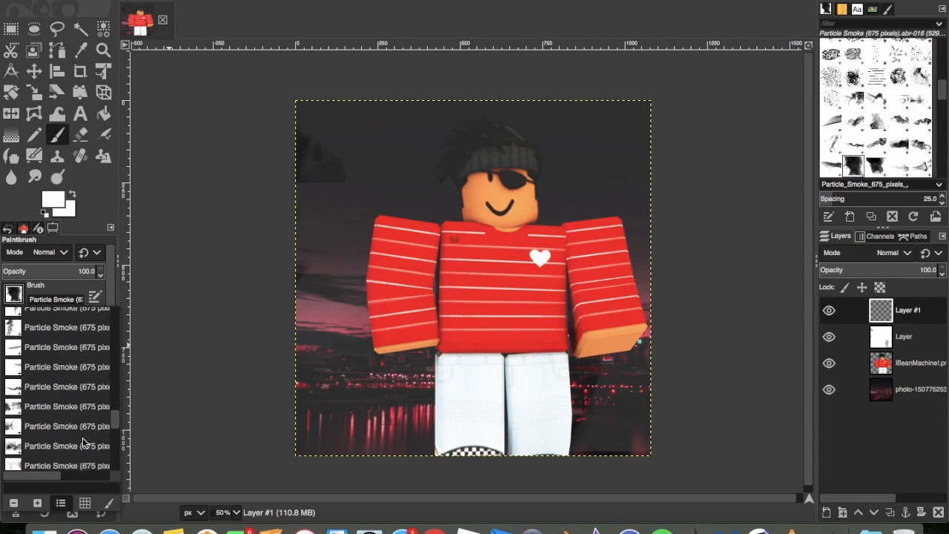
{"action": "scroll", "coordinate": [83, 436], "scroll_direction": "down", "scroll_amount": 5}
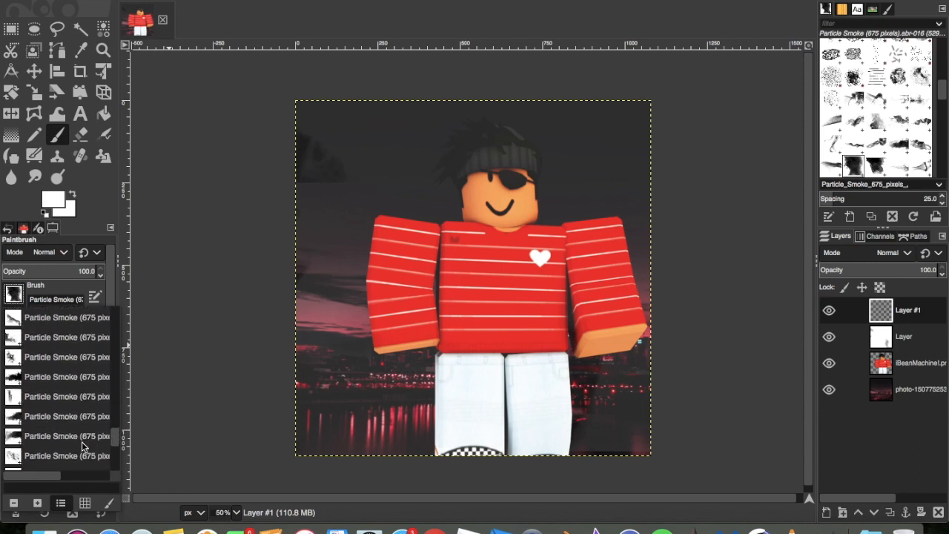
{"action": "scroll", "coordinate": [82, 443], "scroll_direction": "down", "scroll_amount": 8}
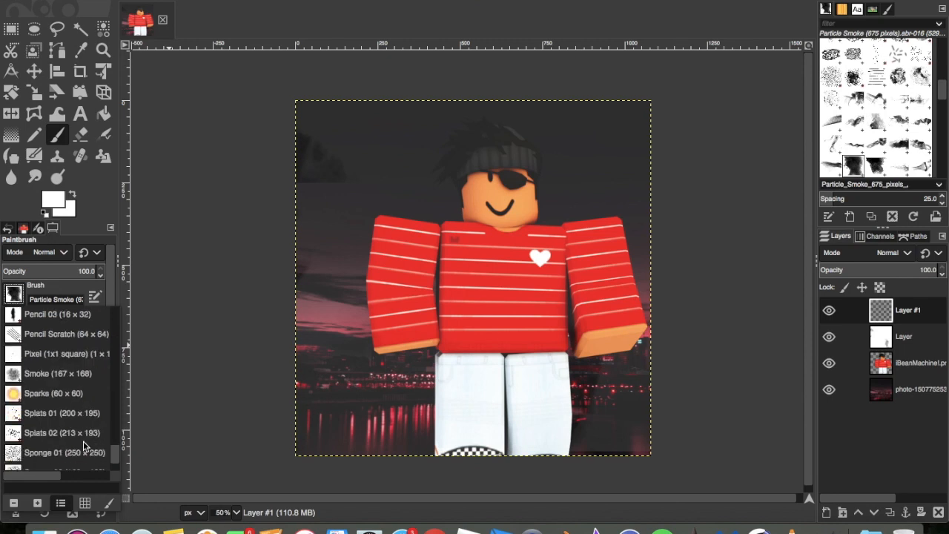
{"action": "scroll", "coordinate": [81, 421], "scroll_direction": "down", "scroll_amount": 3}
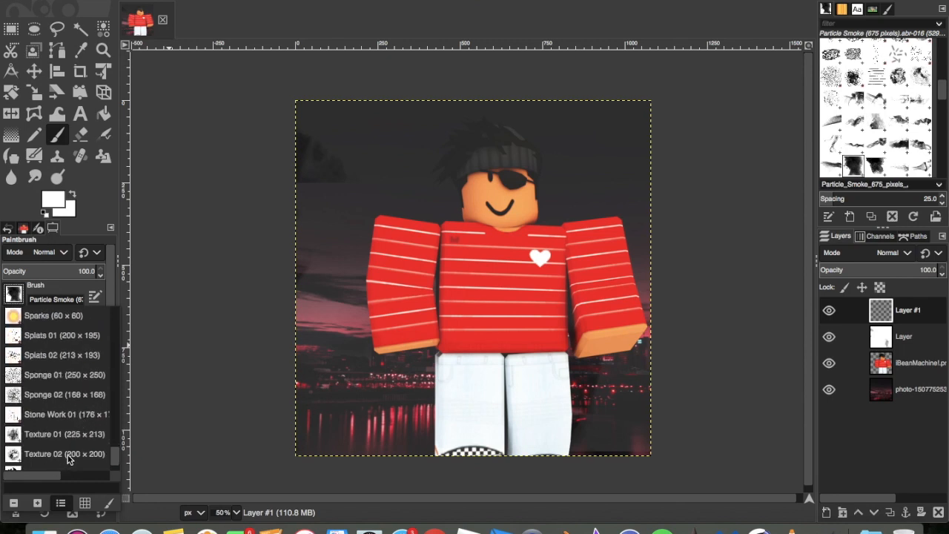
{"action": "left_click", "coordinate": [80, 436]}
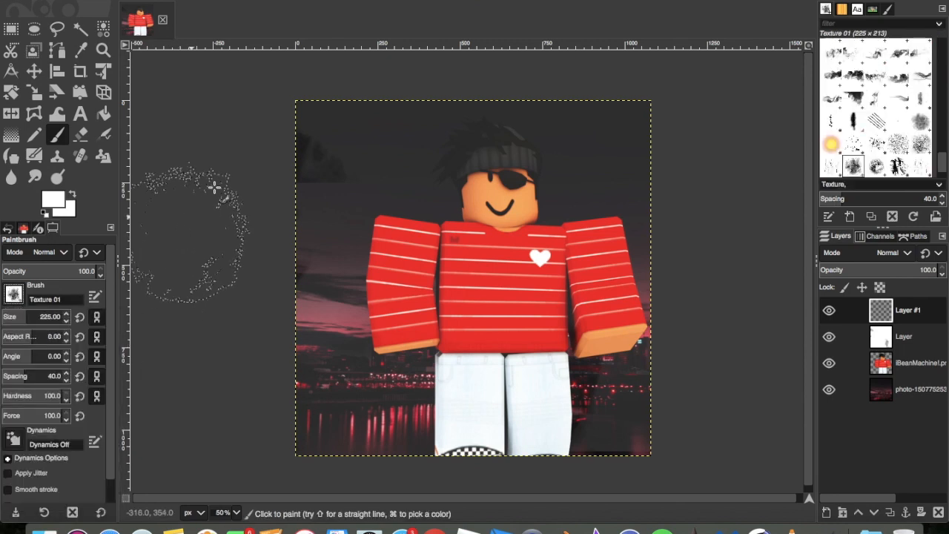
{"action": "mouse_move", "coordinate": [285, 101]}
{"action": "left_mouse_down"}
{"action": "mouse_move", "coordinate": [332, 89]}
{"action": "mouse_move", "coordinate": [252, 168]}
{"action": "mouse_move", "coordinate": [458, 82]}
{"action": "mouse_move", "coordinate": [377, 87]}
{"action": "mouse_move", "coordinate": [269, 175]}
{"action": "mouse_move", "coordinate": [318, 126]}
{"action": "mouse_move", "coordinate": [508, 64]}
{"action": "mouse_move", "coordinate": [563, 81]}
{"action": "left_mouse_up"}
{"action": "mouse_move", "coordinate": [639, 466]}
{"action": "left_mouse_down"}
{"action": "mouse_move", "coordinate": [519, 444]}
{"action": "mouse_move", "coordinate": [659, 387]}
{"action": "mouse_move", "coordinate": [576, 448]}
{"action": "mouse_move", "coordinate": [663, 332]}
{"action": "mouse_move", "coordinate": [623, 282]}
{"action": "left_mouse_up"}
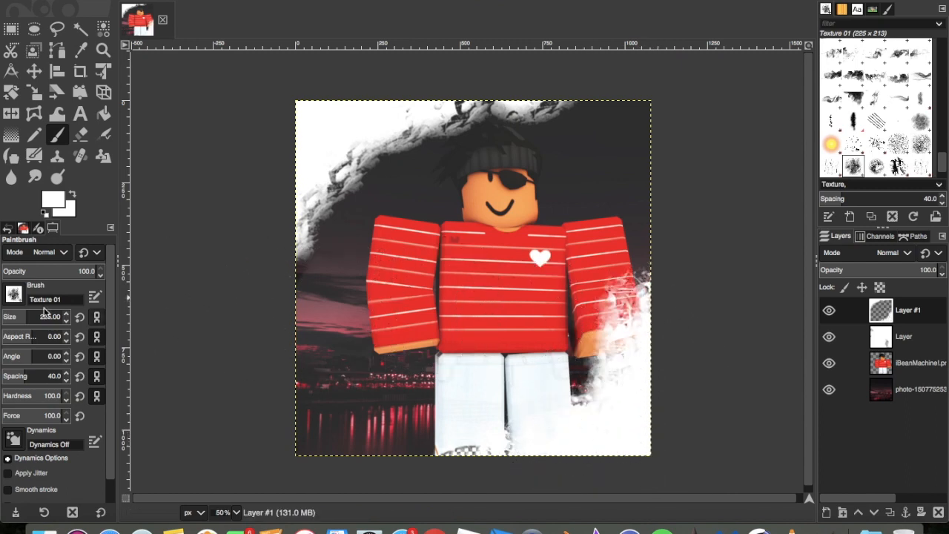
- Select the Texture Hose 03 brush, try a white stroke across the character's shirt and face, and undo it
{"action": "left_click", "coordinate": [13, 294]}
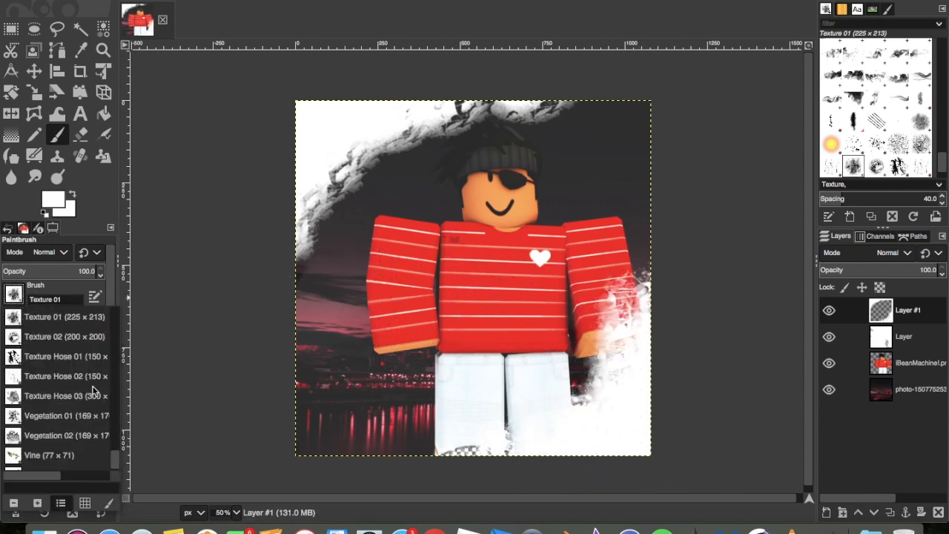
{"action": "left_click", "coordinate": [57, 318]}
{"action": "left_click", "coordinate": [54, 388]}
{"action": "mouse_move", "coordinate": [445, 230]}
{"action": "left_mouse_down"}
{"action": "mouse_move", "coordinate": [489, 263]}
{"action": "mouse_move", "coordinate": [614, 274]}
{"action": "left_mouse_up"}
{"action": "key", "text": "super+z"}
{"action": "key", "text": "super+z"}
{"action": "key", "text": "super+z"}
{"action": "key", "text": "super+z"}
{"action": "key", "text": "super+z"}
{"action": "key", "text": "super+z"}
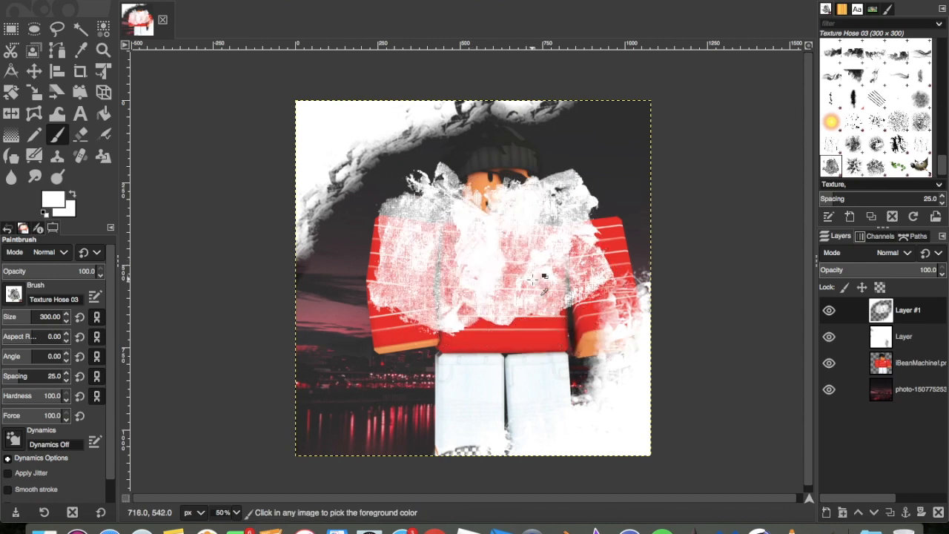
- Add a new layer directly above the city photo and paint white Texture Hose 03 strokes behind the character, enlarging the brush to 479
{"action": "left_click", "coordinate": [907, 389]}
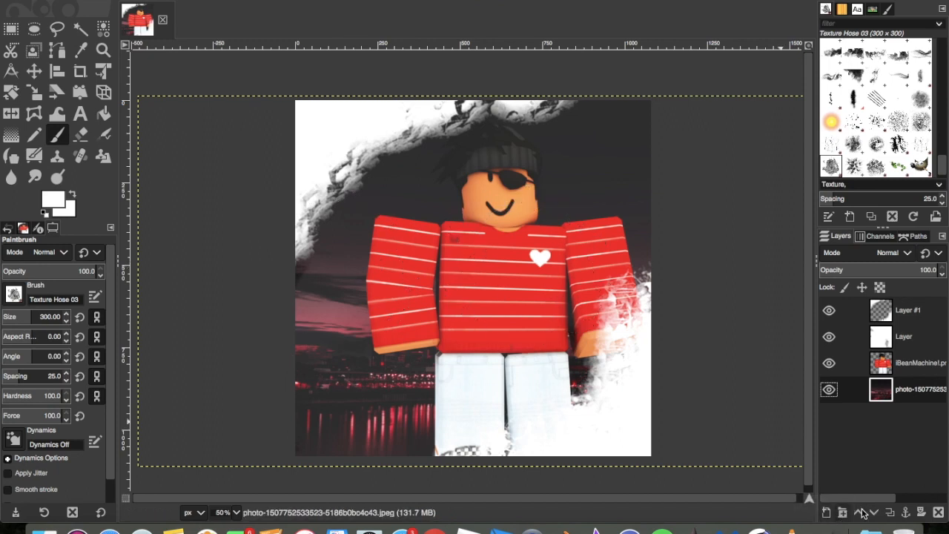
{"action": "left_click", "coordinate": [825, 512]}
{"action": "key", "text": "Return"}
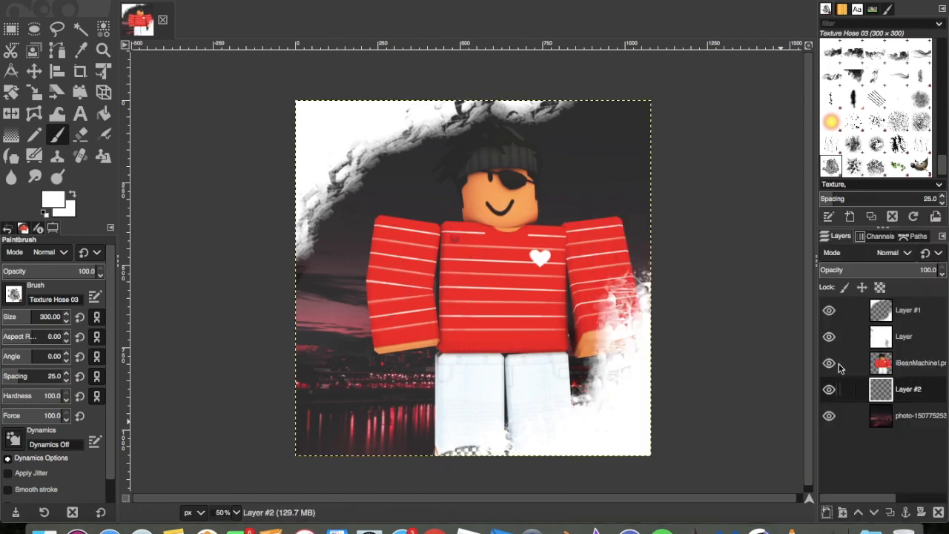
{"action": "left_click_drag", "start_coordinate": [445, 215], "coordinate": [489, 272]}
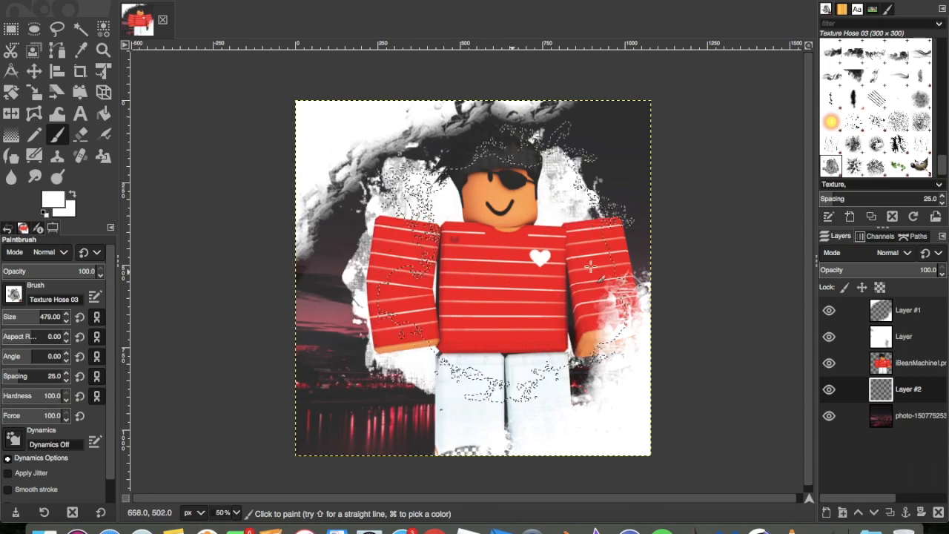
- Cover Layer #1 with white texture at 12.2 opacity and erase it over and around the character with the Texture Hose 03 brush
{"action": "left_click", "coordinate": [893, 315]}
{"action": "left_click_drag", "start_coordinate": [896, 267], "coordinate": [837, 261]}
{"action": "mouse_move", "coordinate": [723, 235]}
{"action": "left_mouse_down"}
{"action": "mouse_move", "coordinate": [660, 138]}
{"action": "mouse_move", "coordinate": [296, 91]}
{"action": "mouse_move", "coordinate": [144, 318]}
{"action": "mouse_move", "coordinate": [490, 424]}
{"action": "mouse_move", "coordinate": [262, 233]}
{"action": "mouse_move", "coordinate": [494, 123]}
{"action": "mouse_move", "coordinate": [667, 223]}
{"action": "left_mouse_up"}
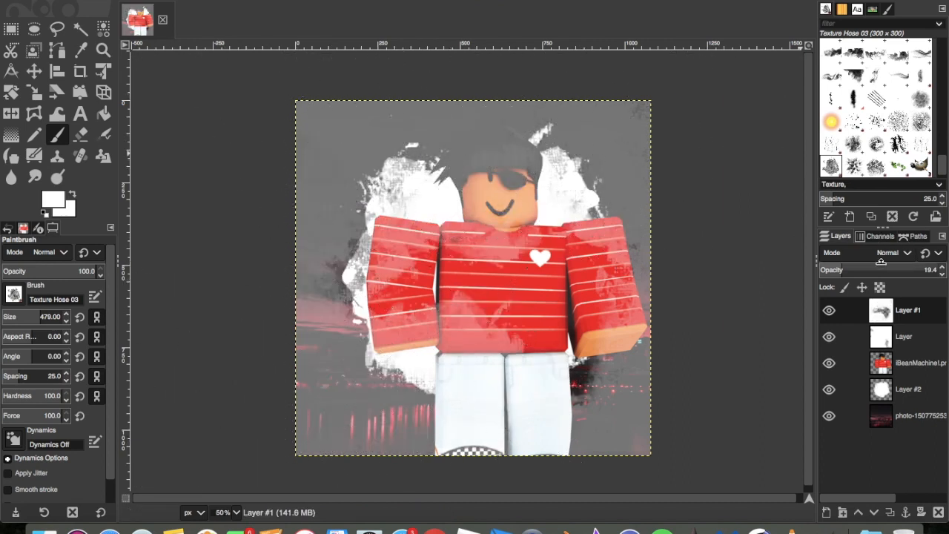
{"action": "left_click_drag", "start_coordinate": [824, 269], "coordinate": [834, 260]}
{"action": "left_click", "coordinate": [79, 135]}
{"action": "mouse_move", "coordinate": [400, 126]}
{"action": "left_mouse_down"}
{"action": "mouse_move", "coordinate": [490, 215]}
{"action": "mouse_move", "coordinate": [445, 297]}
{"action": "mouse_move", "coordinate": [587, 269]}
{"action": "mouse_move", "coordinate": [457, 343]}
{"action": "mouse_move", "coordinate": [508, 212]}
{"action": "left_mouse_up"}
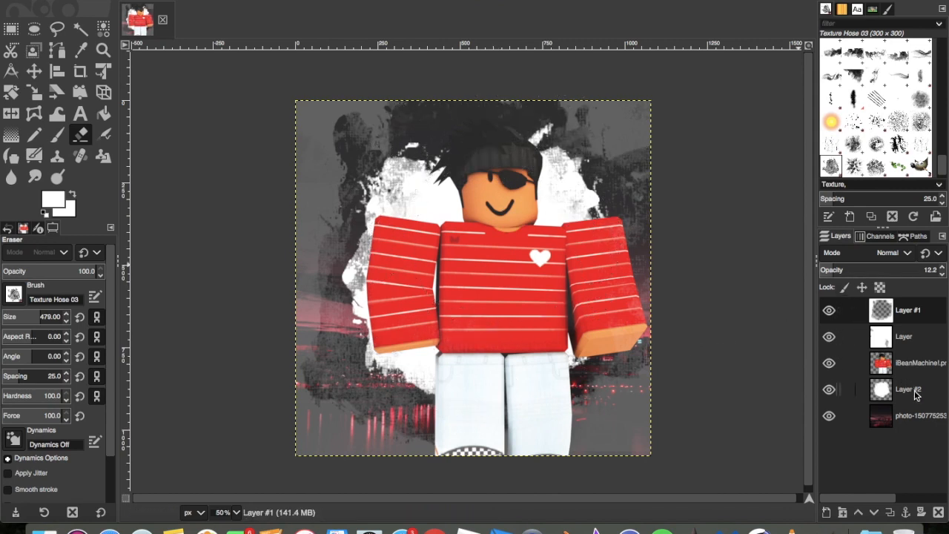
- Duplicate the iBeanMachine! character layer and apply a Linear Motion Blur to the copy
{"action": "left_click", "coordinate": [902, 369]}
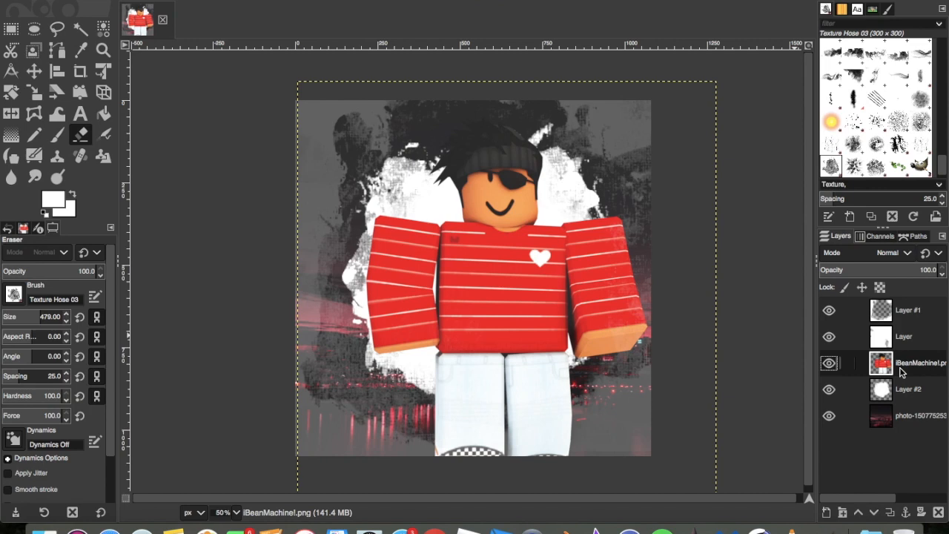
{"action": "right_click", "coordinate": [901, 372]}
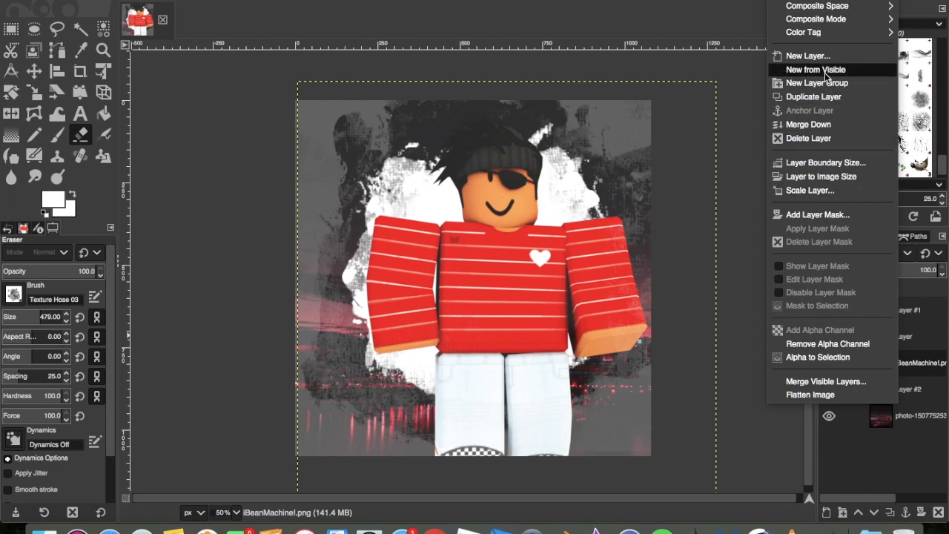
{"action": "left_click", "coordinate": [814, 97]}
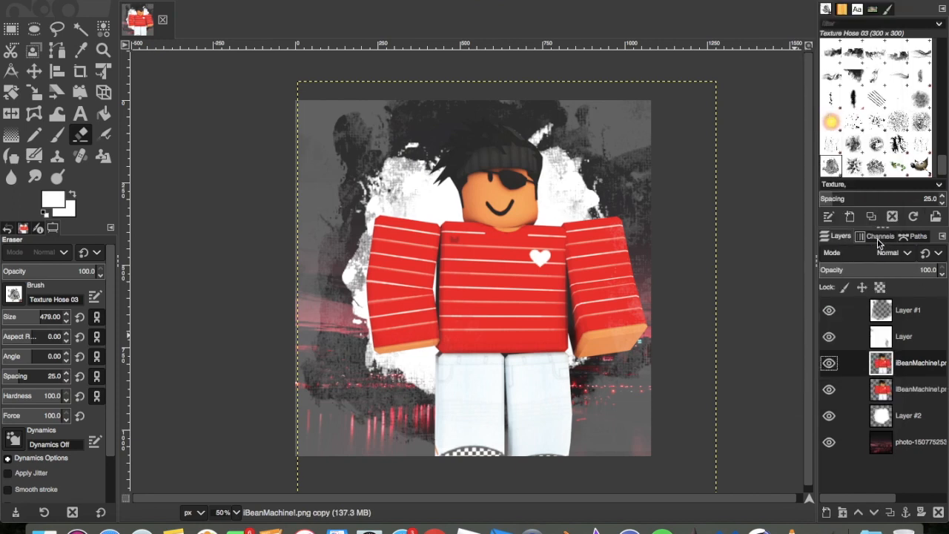
{"action": "left_click", "coordinate": [389, 0]}
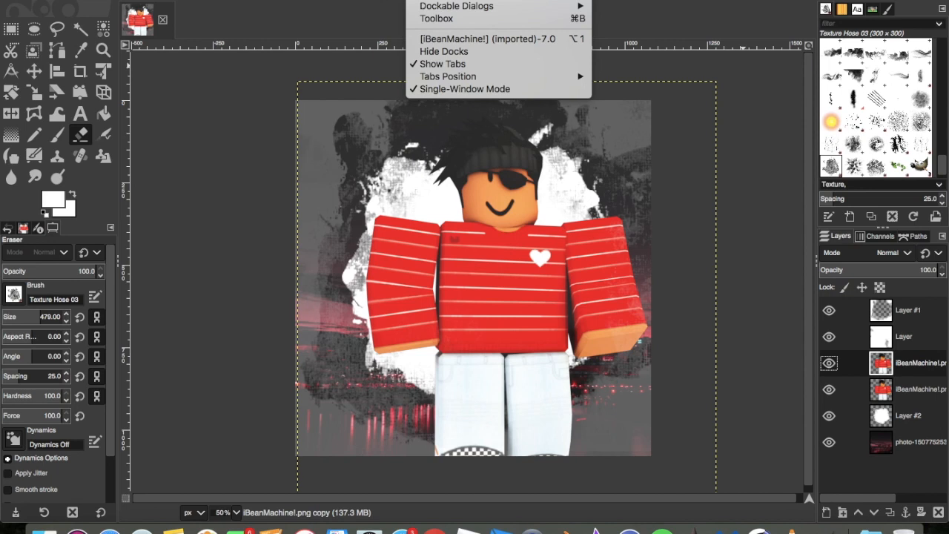
{"action": "left_click", "coordinate": [410, 37]}
{"action": "left_click", "coordinate": [389, 0]}
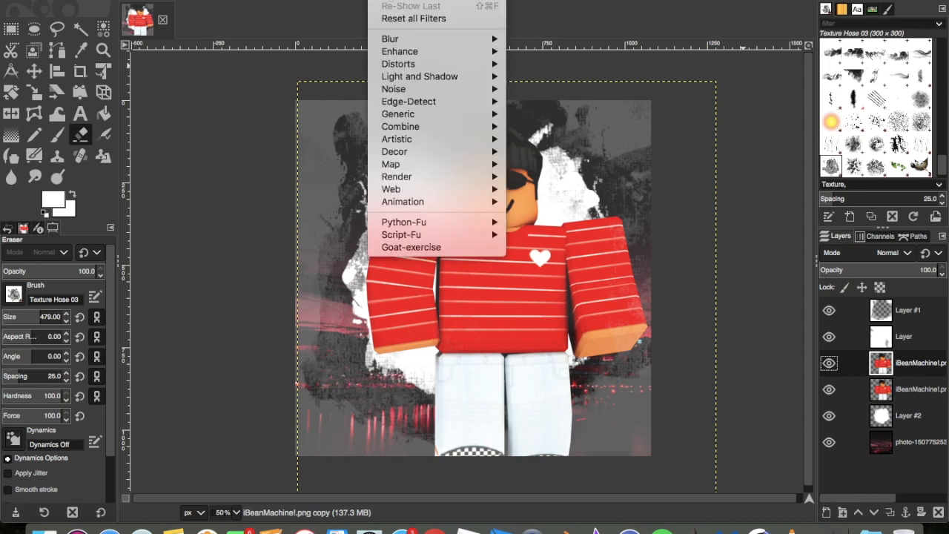
{"action": "mouse_move", "coordinate": [458, 39]}
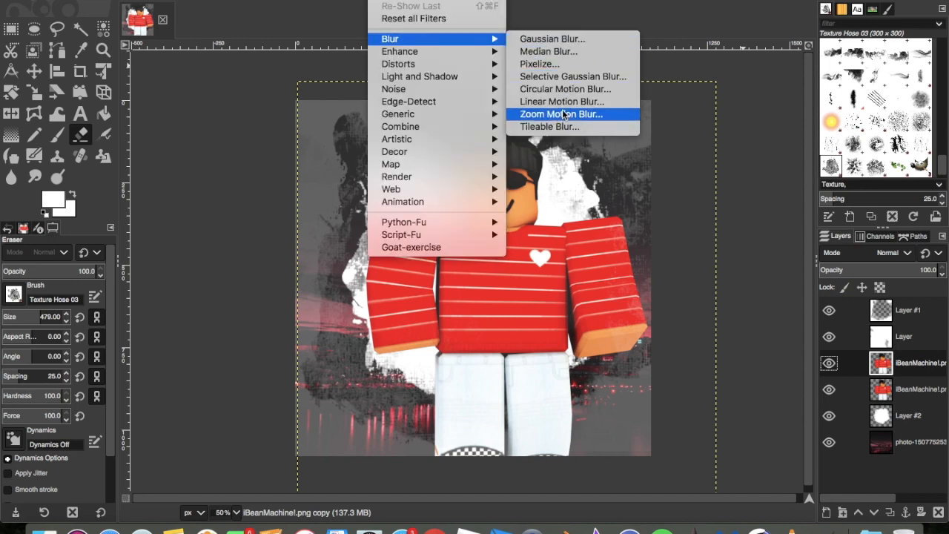
{"action": "left_click", "coordinate": [567, 102]}
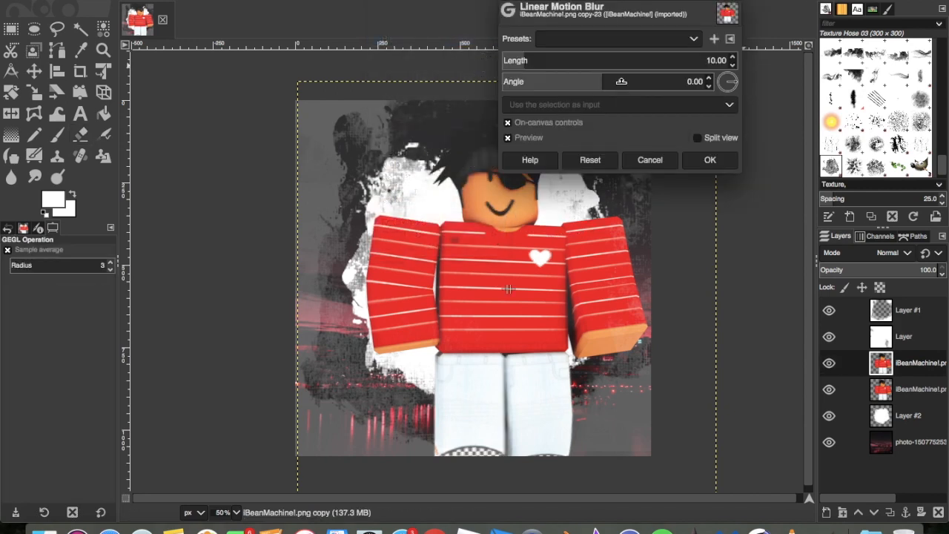
{"action": "left_click", "coordinate": [709, 161]}
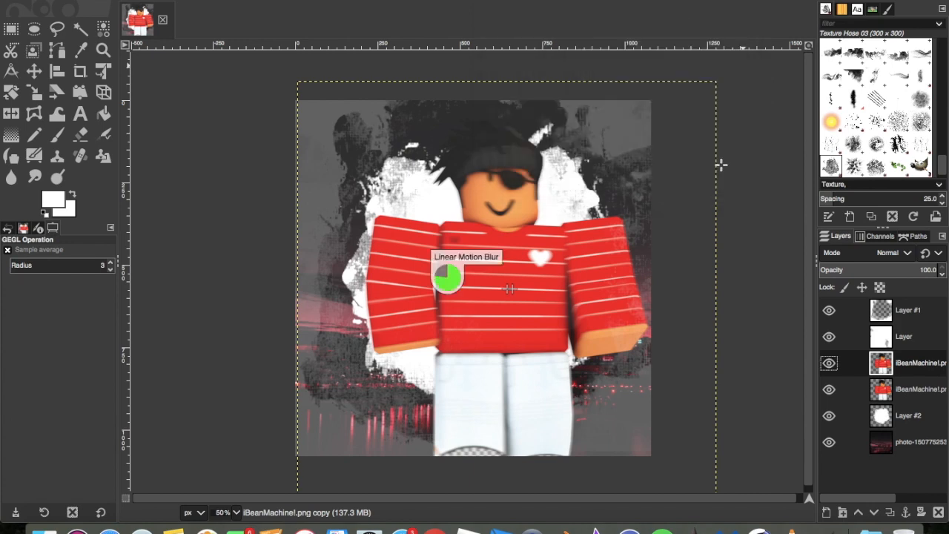
- Erase the blurred copy over the character's head and upper shirt
{"action": "left_click", "coordinate": [81, 134]}
{"action": "left_click_drag", "start_coordinate": [520, 177], "coordinate": [505, 192]}
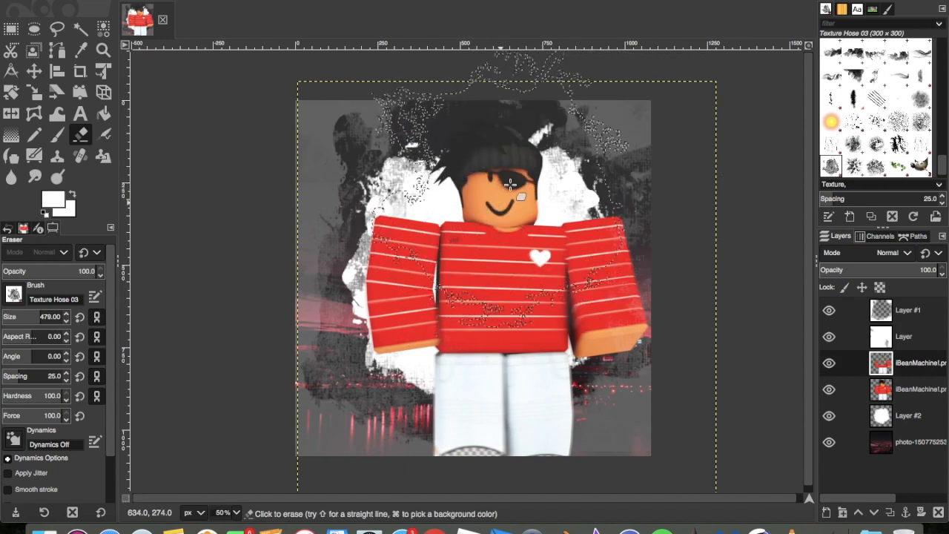
{"action": "key", "text": "shift+super+a"}
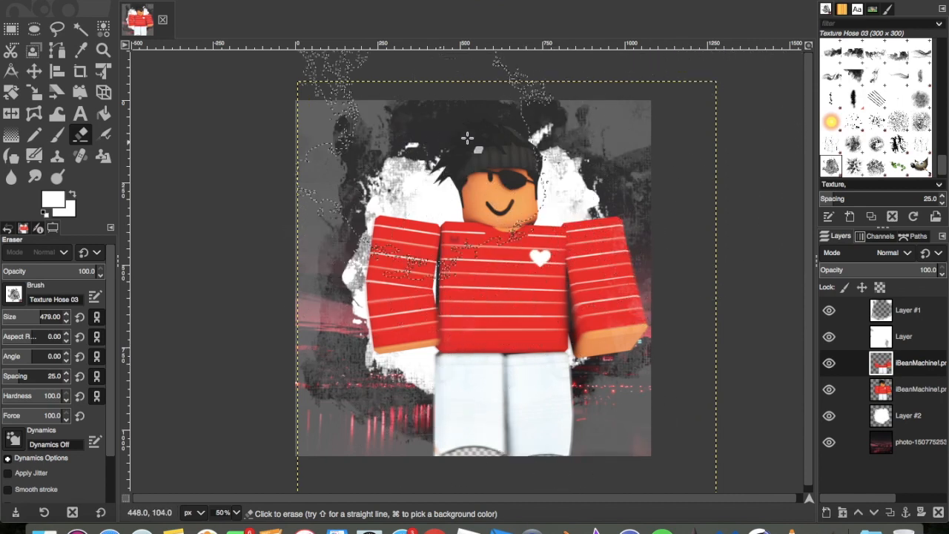
- Create a text box across the upper part of the image, set the font to Bebas Neue, and enter "ibeanmachine"
{"action": "left_click", "coordinate": [34, 70]}
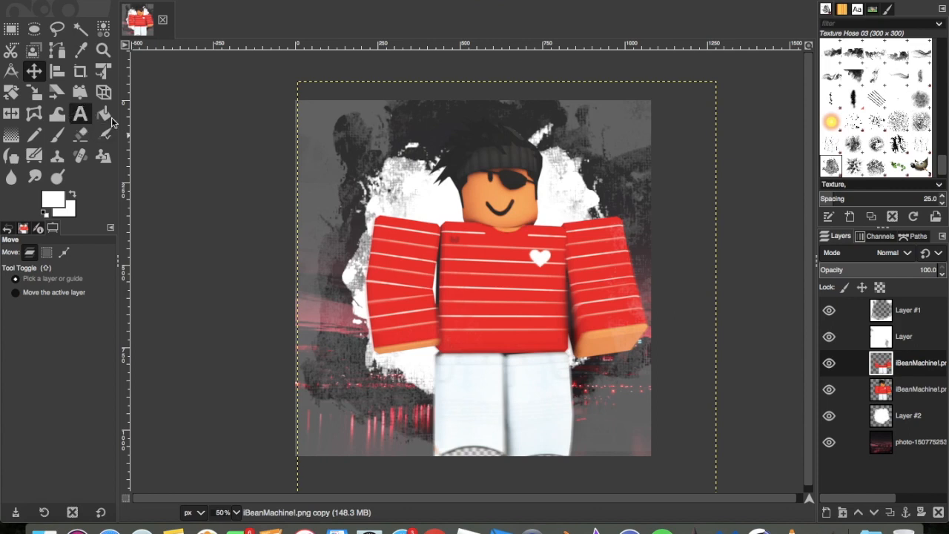
{"action": "left_click", "coordinate": [80, 113]}
{"action": "left_click_drag", "start_coordinate": [306, 106], "coordinate": [647, 351]}
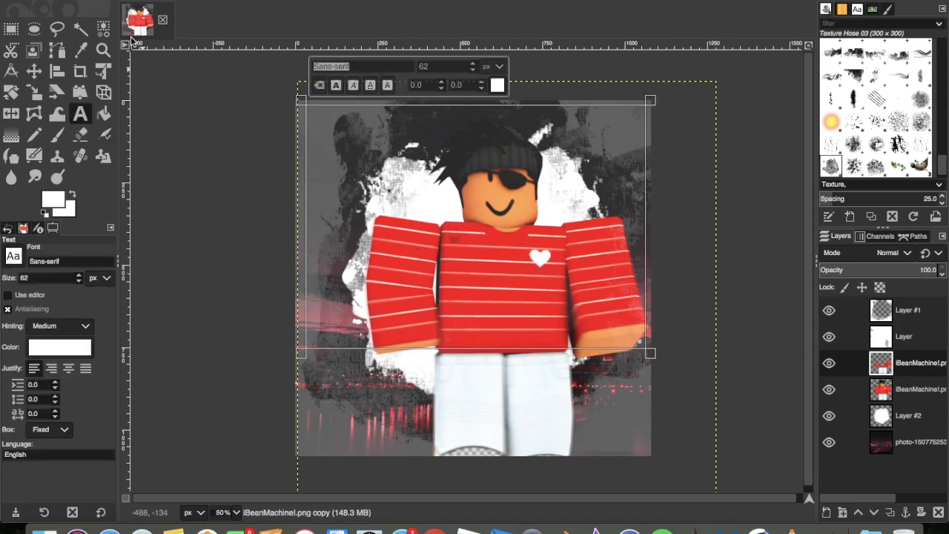
{"action": "type", "text": "Bbe"}
{"action": "type", "text": "a"}
{"action": "left_click", "coordinate": [365, 175]}
{"action": "type", "text": "ibeanmachio"}
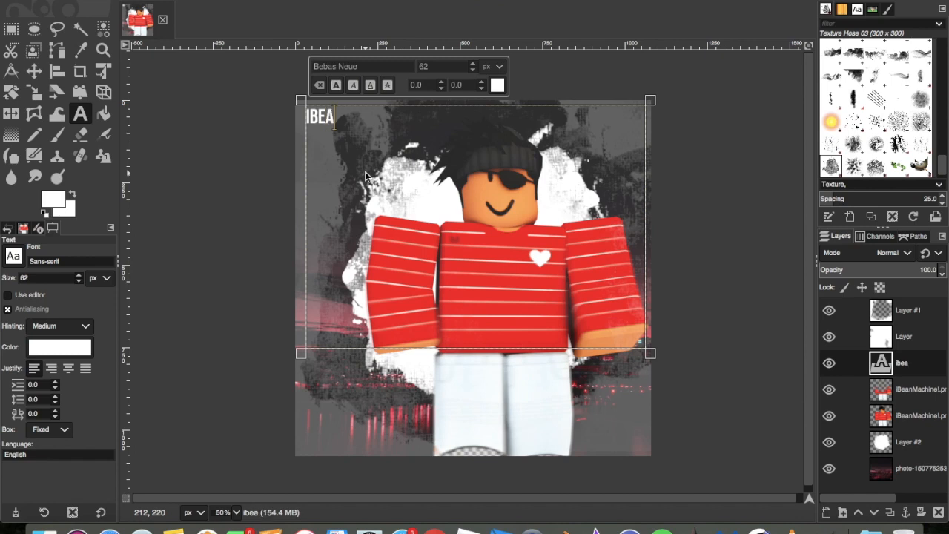
{"action": "key", "text": "BackSpace"}
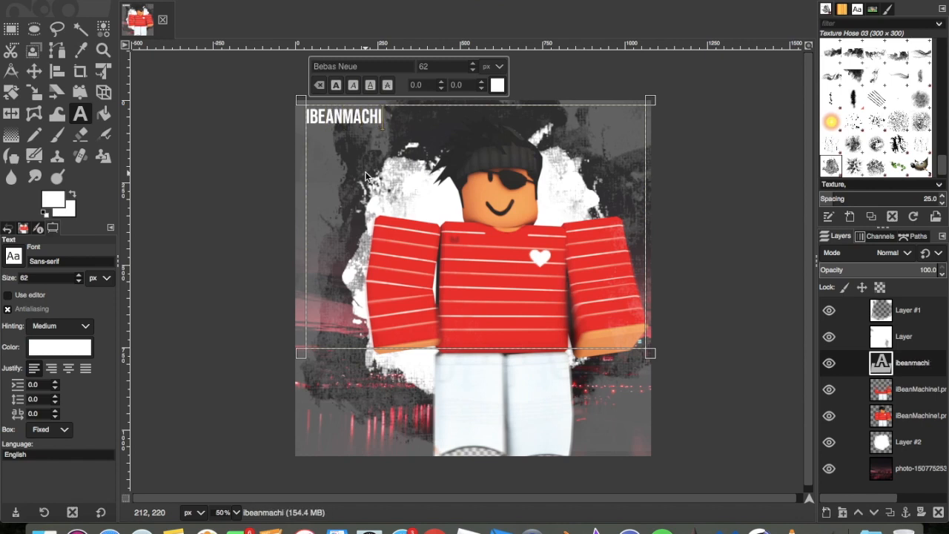
{"action": "type", "text": "ne"}
{"action": "key", "text": "ctrl+a"}
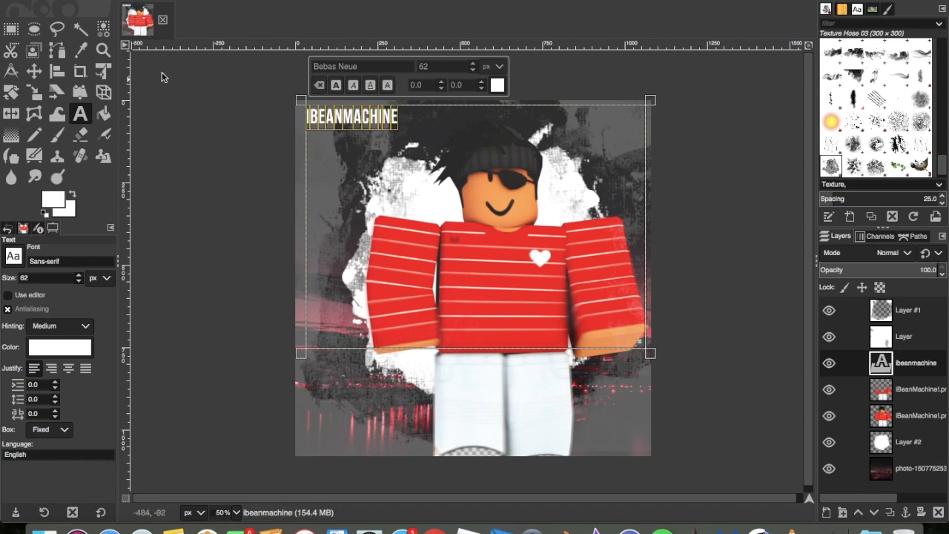
- Set the size of the ibeanmachine text to 129 px
{"action": "left_click", "coordinate": [474, 66]}
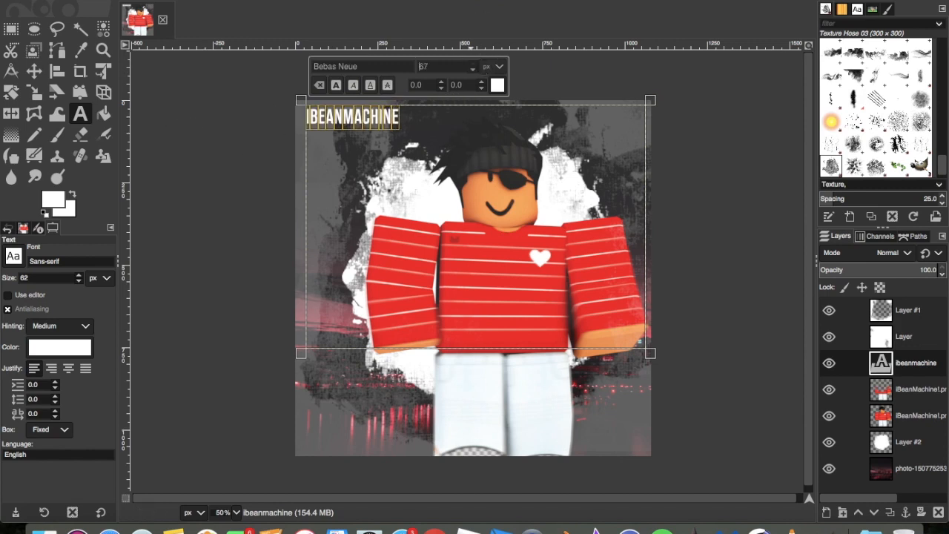
{"action": "left_click", "coordinate": [473, 63]}
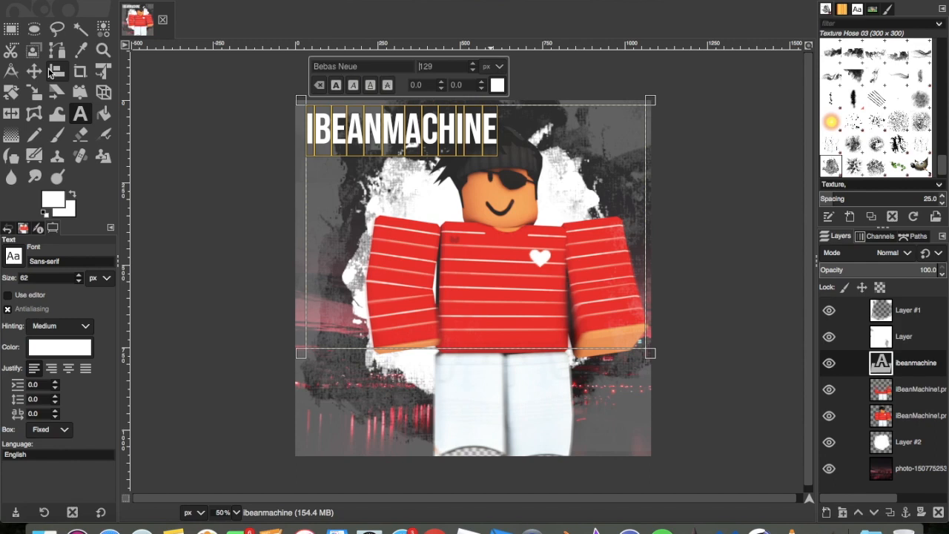
- Raise the ibeanmachine text layer to the top of the layer stack and move the text onto the character's shirt
{"action": "left_click", "coordinate": [34, 70]}
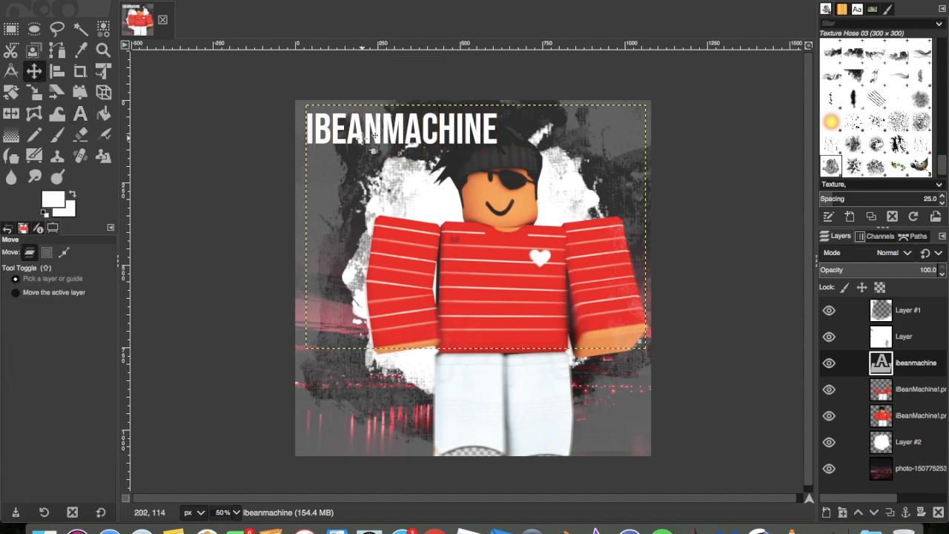
{"action": "left_click_drag", "start_coordinate": [368, 148], "coordinate": [416, 175]}
{"action": "key", "text": "super+z"}
{"action": "left_click_drag", "start_coordinate": [906, 366], "coordinate": [872, 297]}
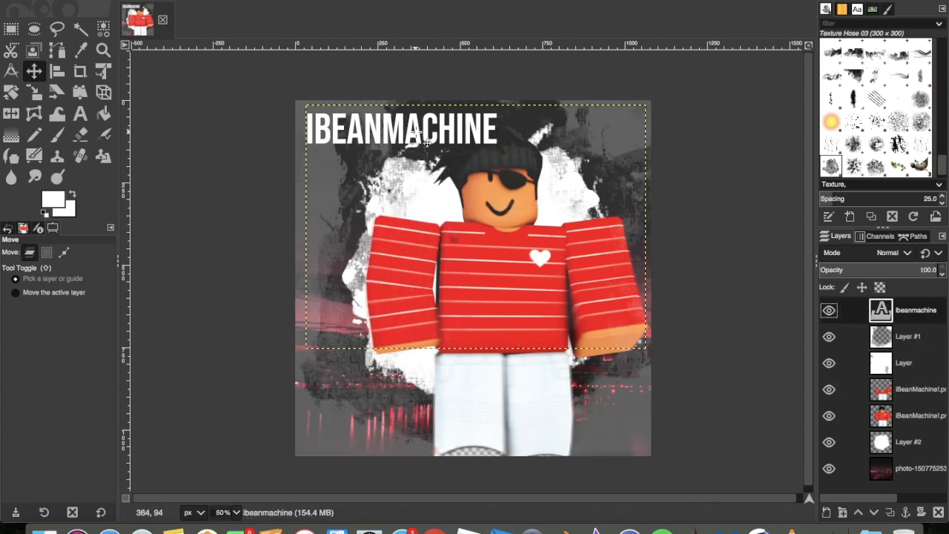
{"action": "left_click_drag", "start_coordinate": [424, 137], "coordinate": [513, 292]}
- Set the name text's size to 181 px and reposition it across the lower shirt and both arms
{"action": "left_click", "coordinate": [80, 113]}
{"action": "left_click", "coordinate": [612, 311]}
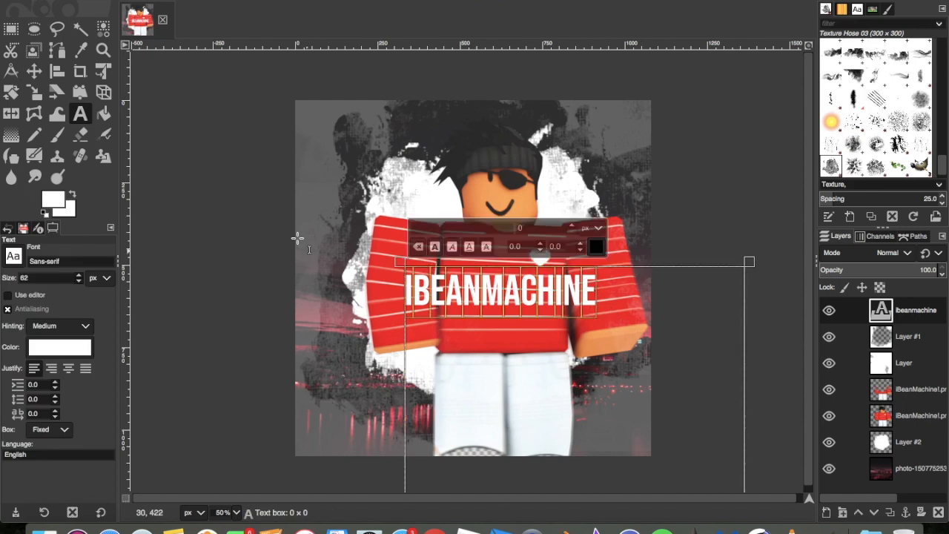
{"action": "left_click_drag", "start_coordinate": [573, 225], "coordinate": [601, 2]}
{"action": "left_click_drag", "start_coordinate": [577, 215], "coordinate": [572, 140]}
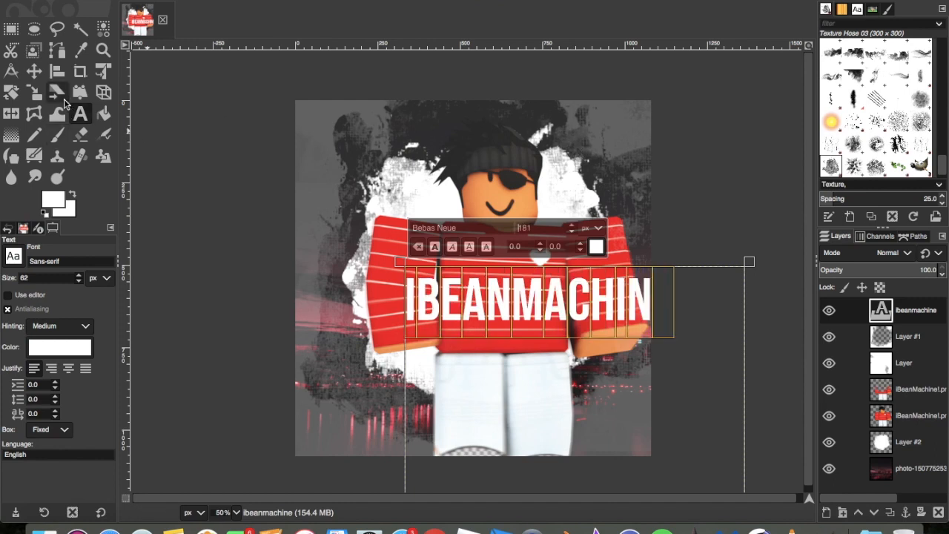
{"action": "left_click", "coordinate": [34, 70]}
{"action": "left_click_drag", "start_coordinate": [510, 304], "coordinate": [454, 306]}
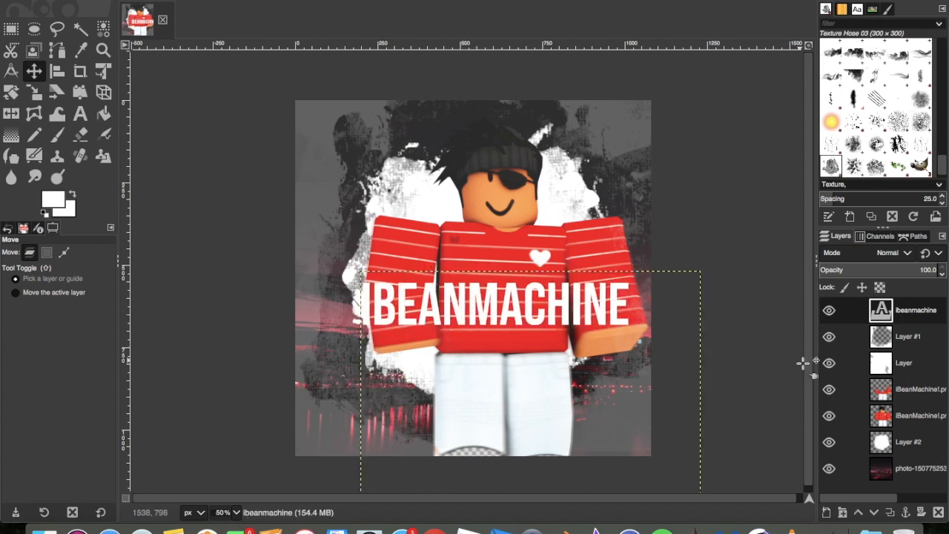
- Select the name text's letter shapes from its layer alpha and grow the selection by 5 px
{"action": "right_click", "coordinate": [911, 312]}
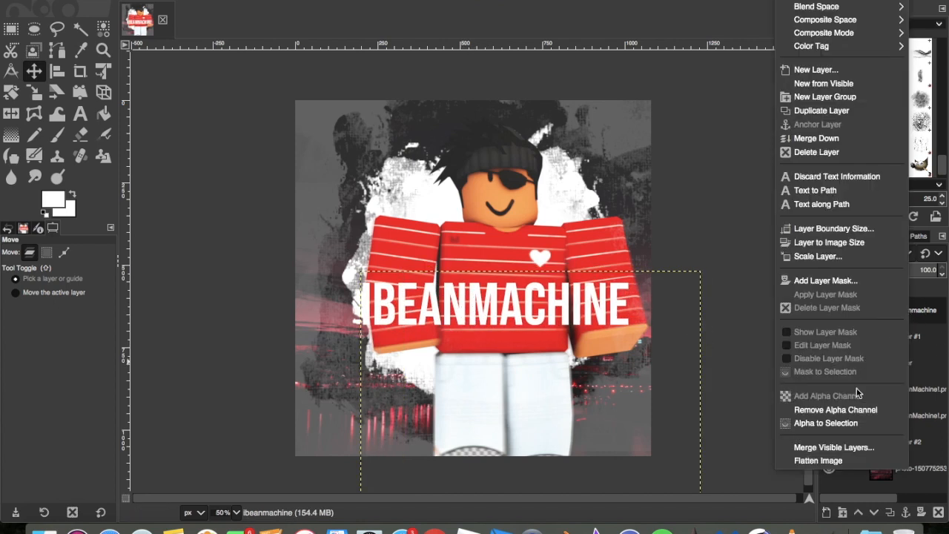
{"action": "left_click", "coordinate": [843, 420]}
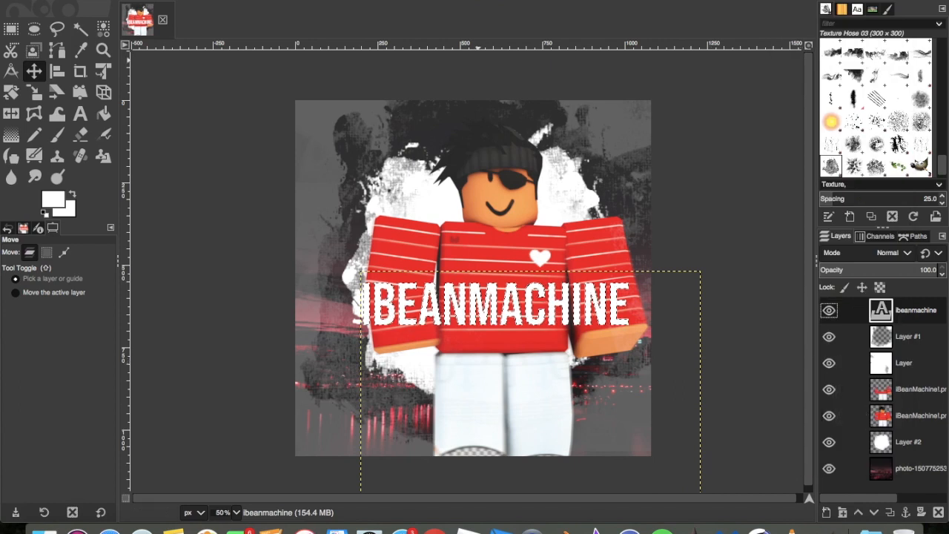
{"action": "left_click", "coordinate": [165, 2]}
{"action": "left_click", "coordinate": [178, 127]}
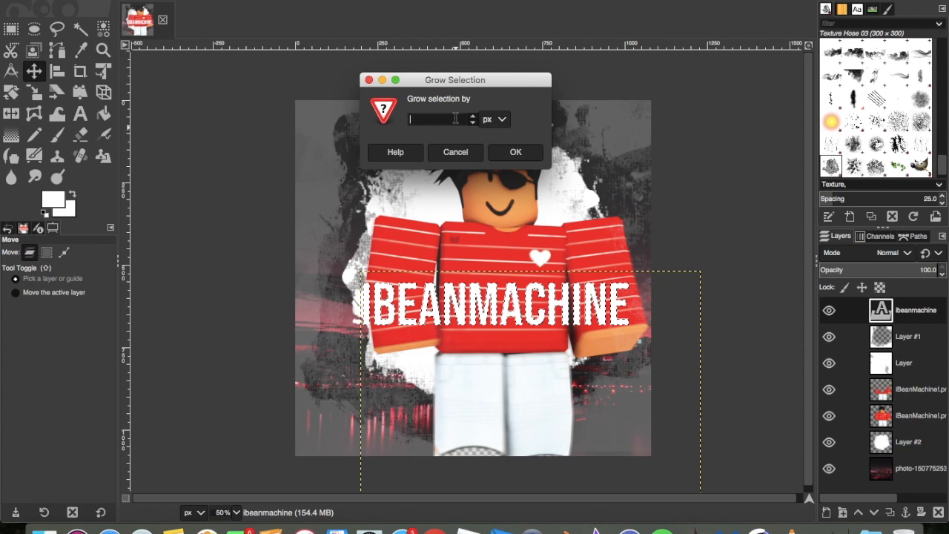
{"action": "type", "text": "5"}
{"action": "left_click", "coordinate": [515, 152]}
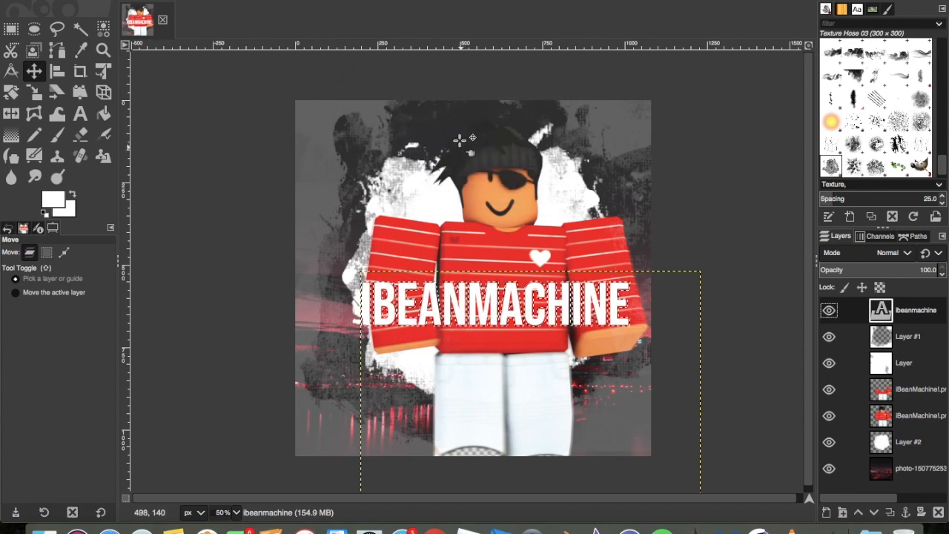
- Add a transparent layer directly beneath the name text and fill the grown selection on it with black
{"action": "left_click", "coordinate": [826, 512]}
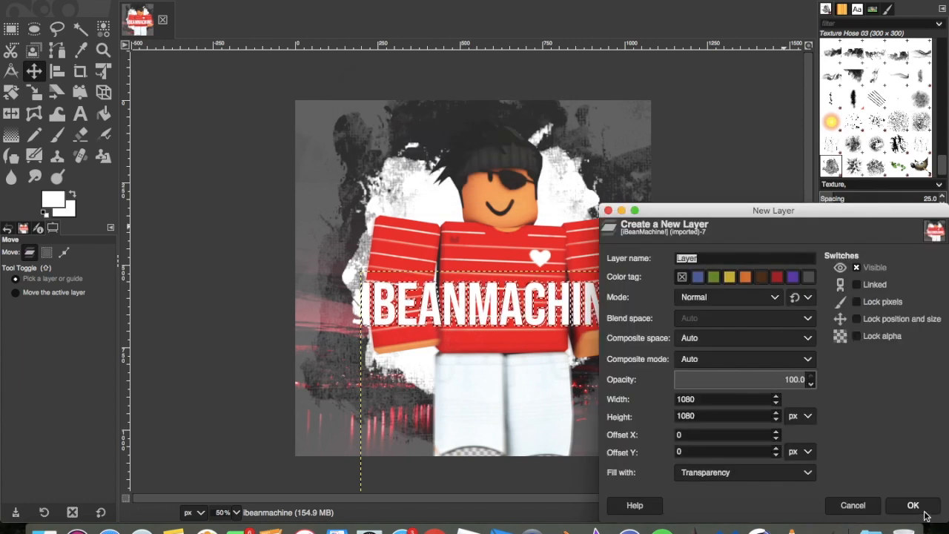
{"action": "left_click", "coordinate": [913, 505]}
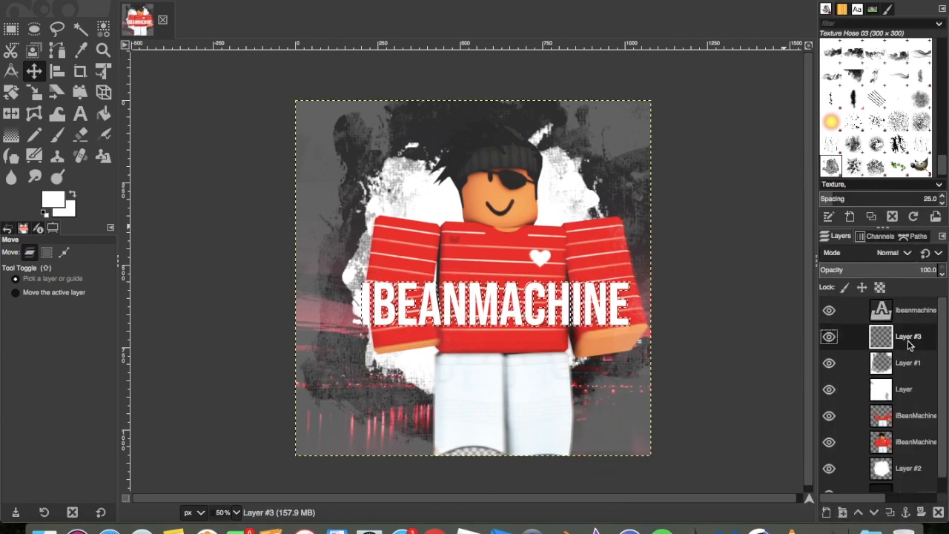
{"action": "left_click", "coordinate": [103, 114]}
{"action": "left_click", "coordinate": [56, 198]}
{"action": "left_click", "coordinate": [73, 139]}
{"action": "left_click", "coordinate": [226, 186]}
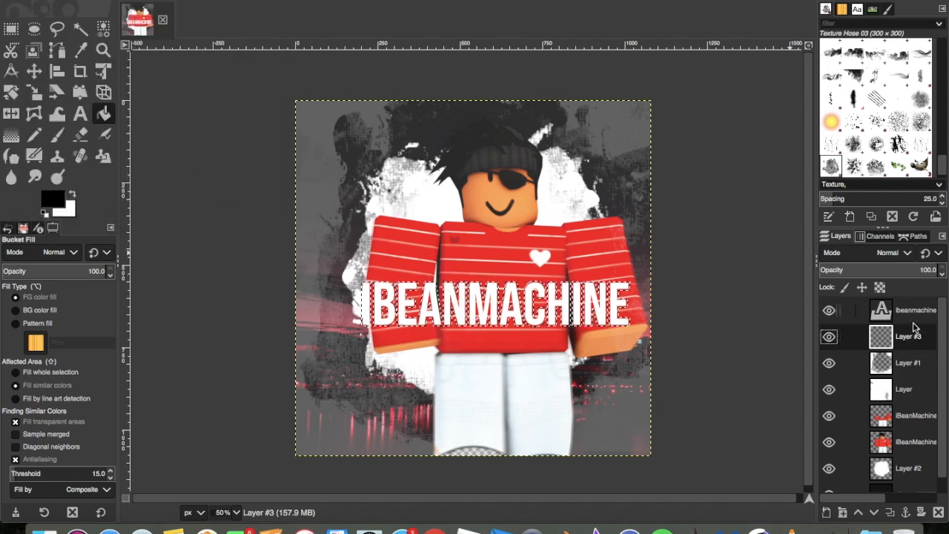
- Clear the selection around the name text
{"action": "right_click", "coordinate": [558, 318]}
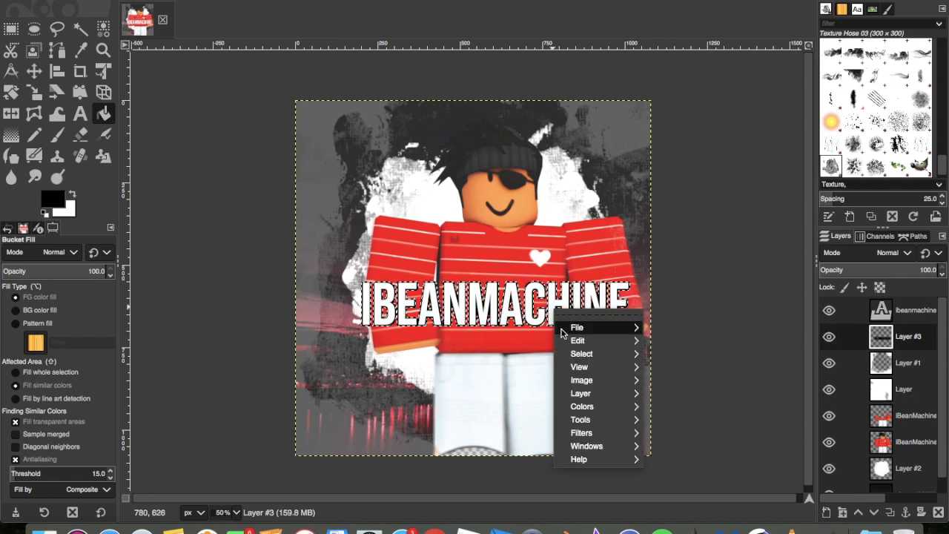
{"action": "mouse_move", "coordinate": [582, 353]}
{"action": "left_click", "coordinate": [670, 313]}
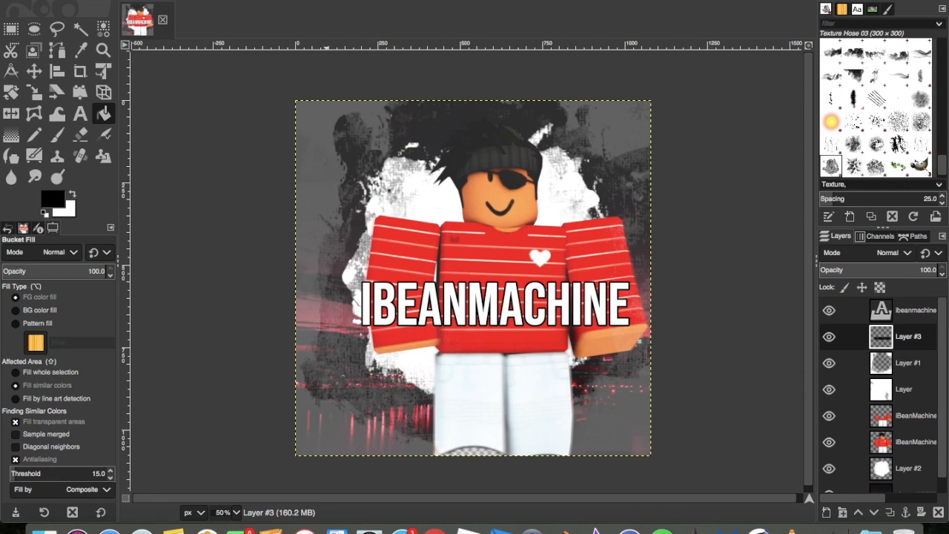
- Export the image to the Desktop as ibeannnn.png with the existing PNG options
{"action": "left_click", "coordinate": [112, 0]}
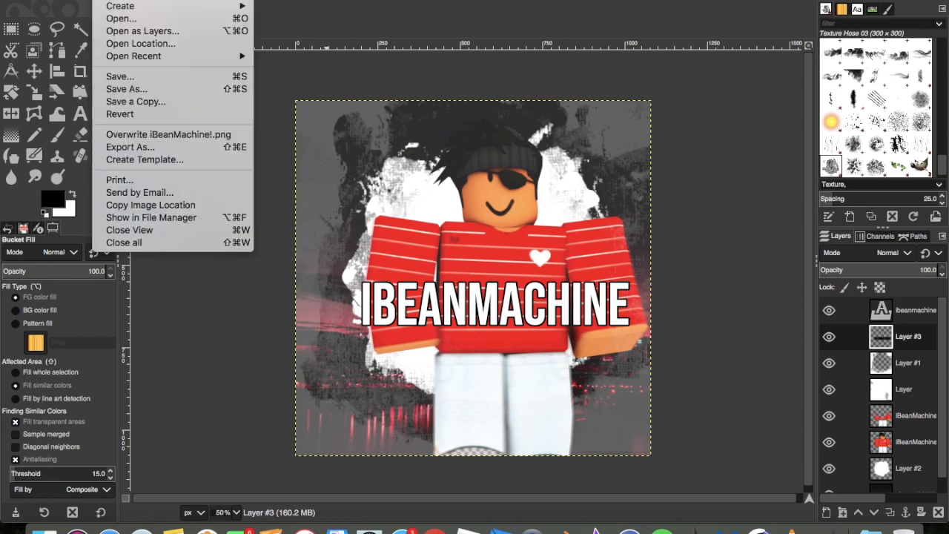
{"action": "left_click", "coordinate": [128, 146]}
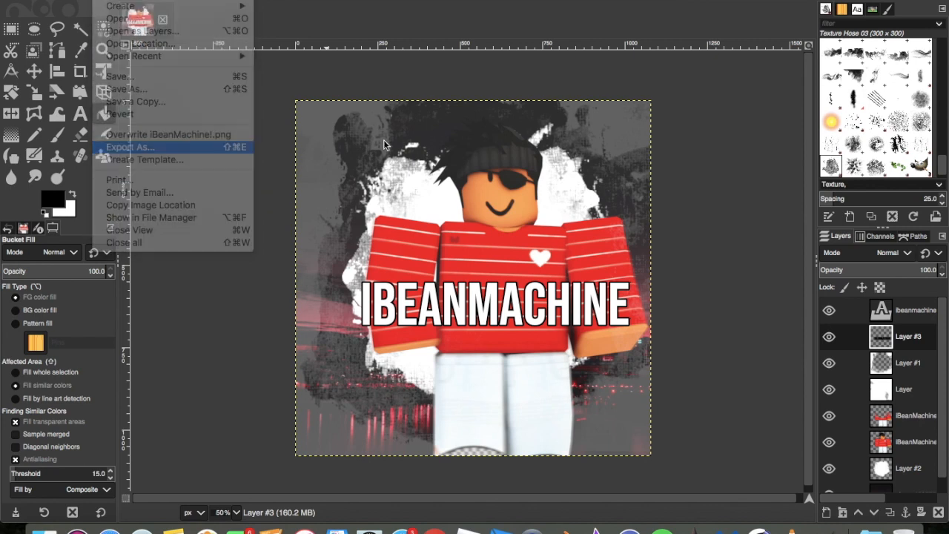
{"action": "type", "text": "ibeannnn"}
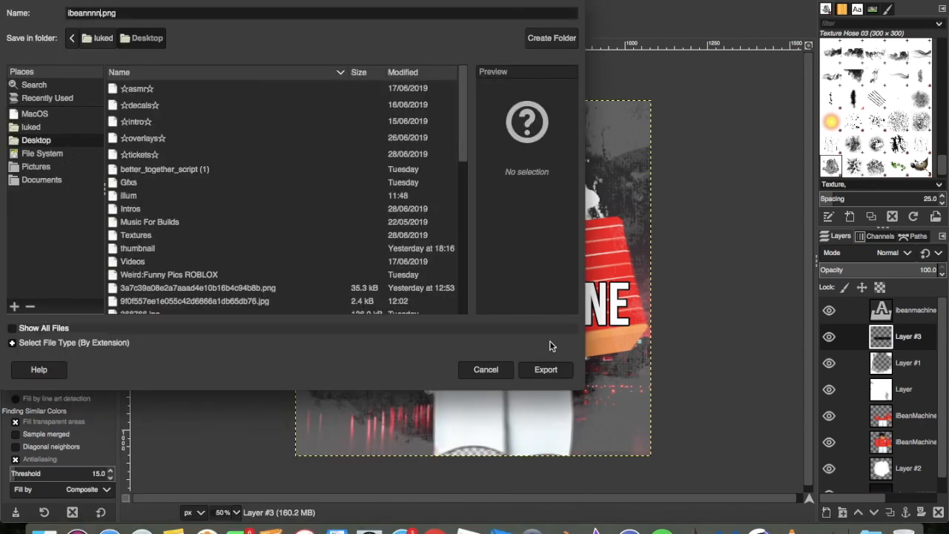
{"action": "left_click", "coordinate": [547, 371]}
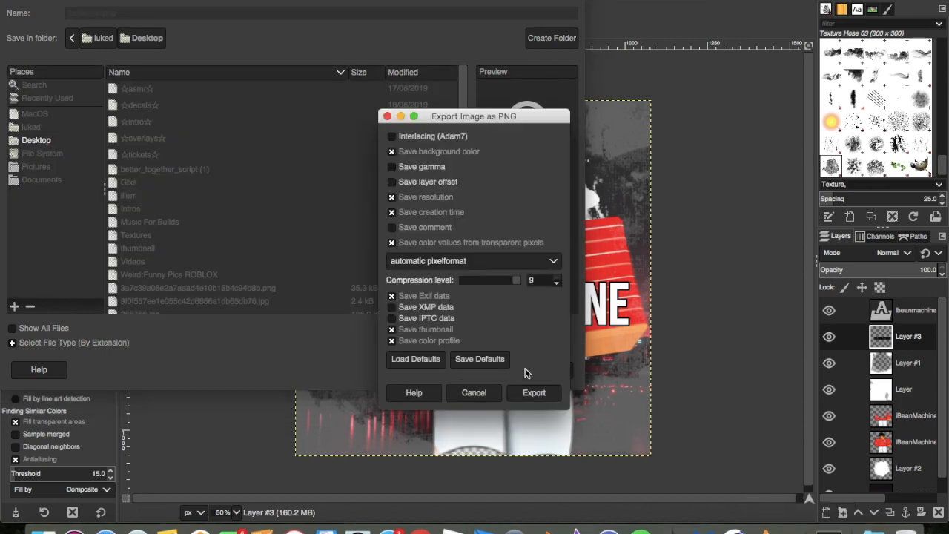
{"action": "left_click", "coordinate": [529, 392]}
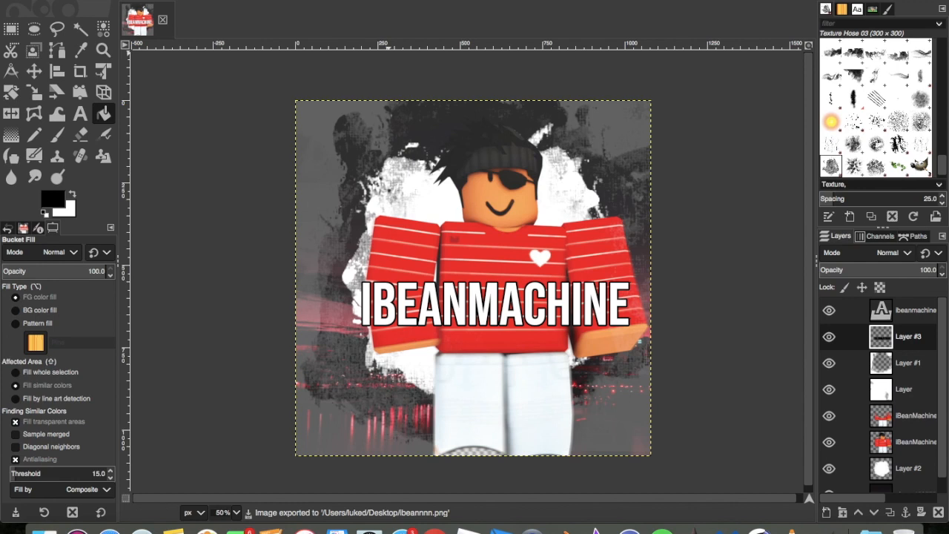
- Quit the program
{"action": "key", "text": "super+q"}
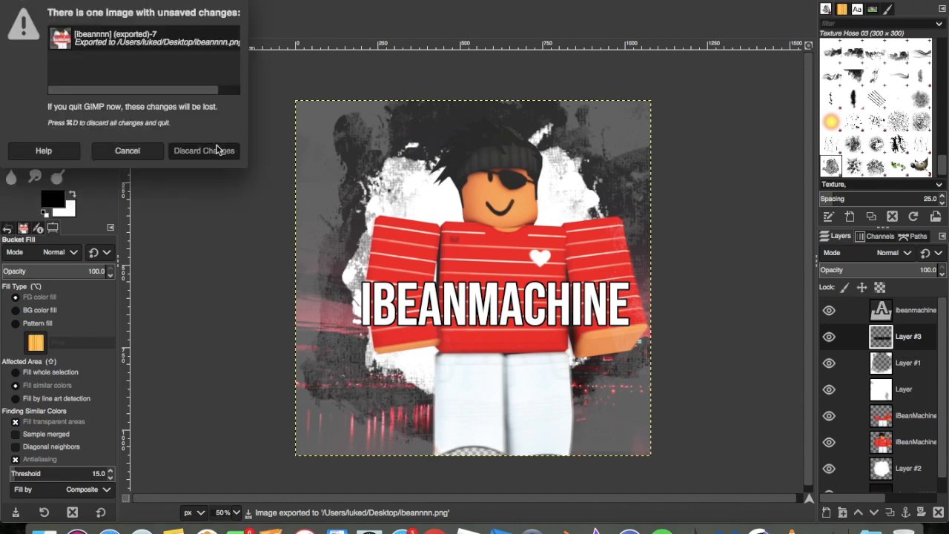